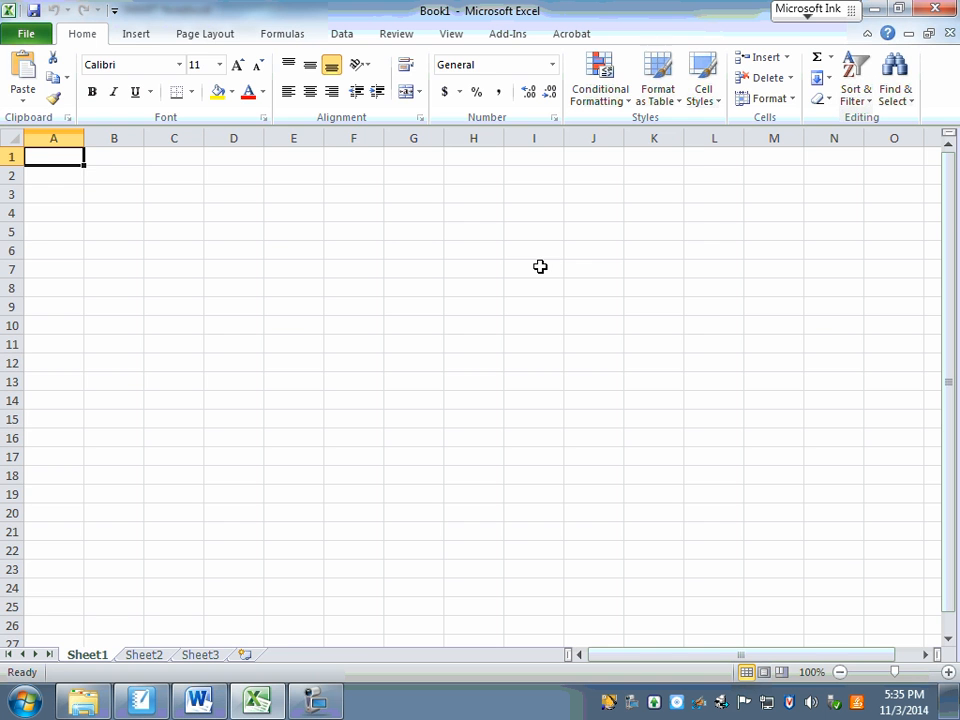
Step: Enable the Developer tab in the ribbon customization options
{"action": "left_click", "coordinate": [26, 34]}
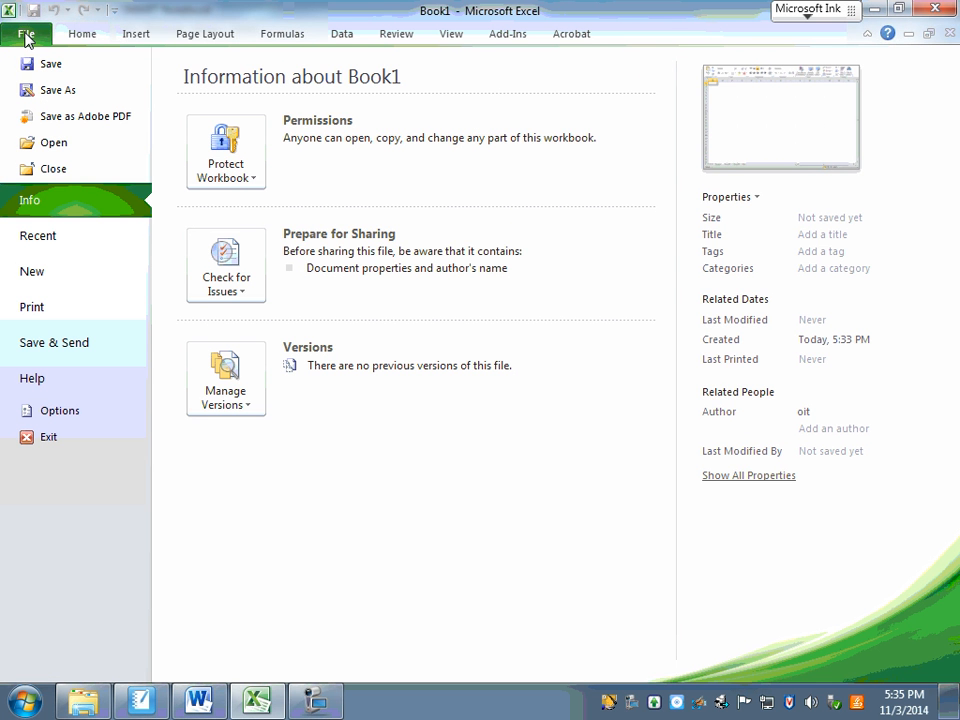
{"action": "left_click", "coordinate": [60, 410]}
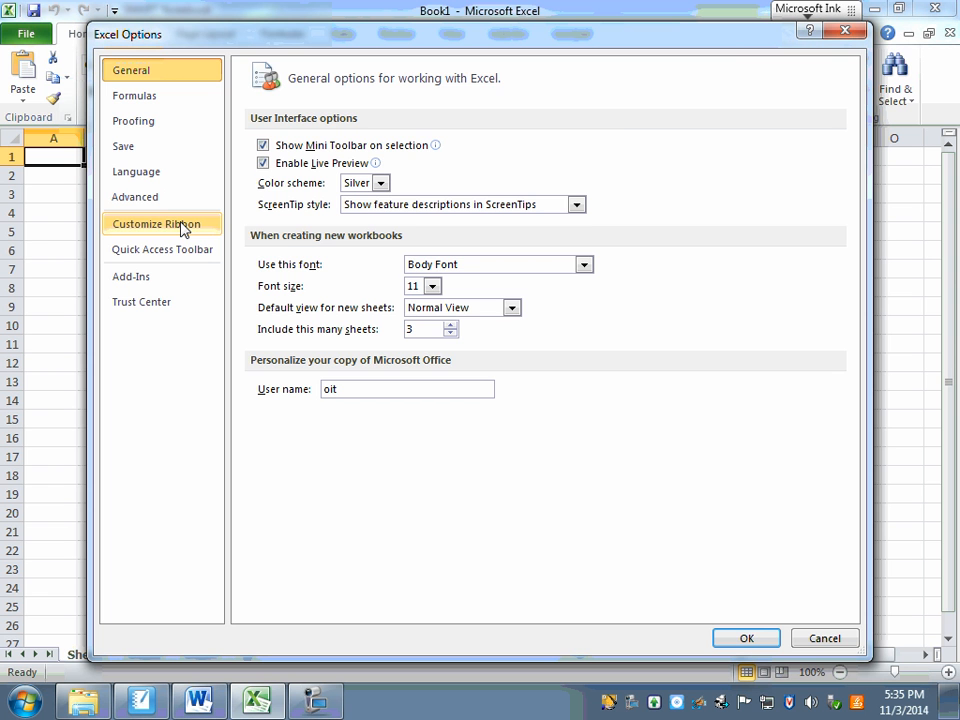
{"action": "left_click", "coordinate": [184, 230]}
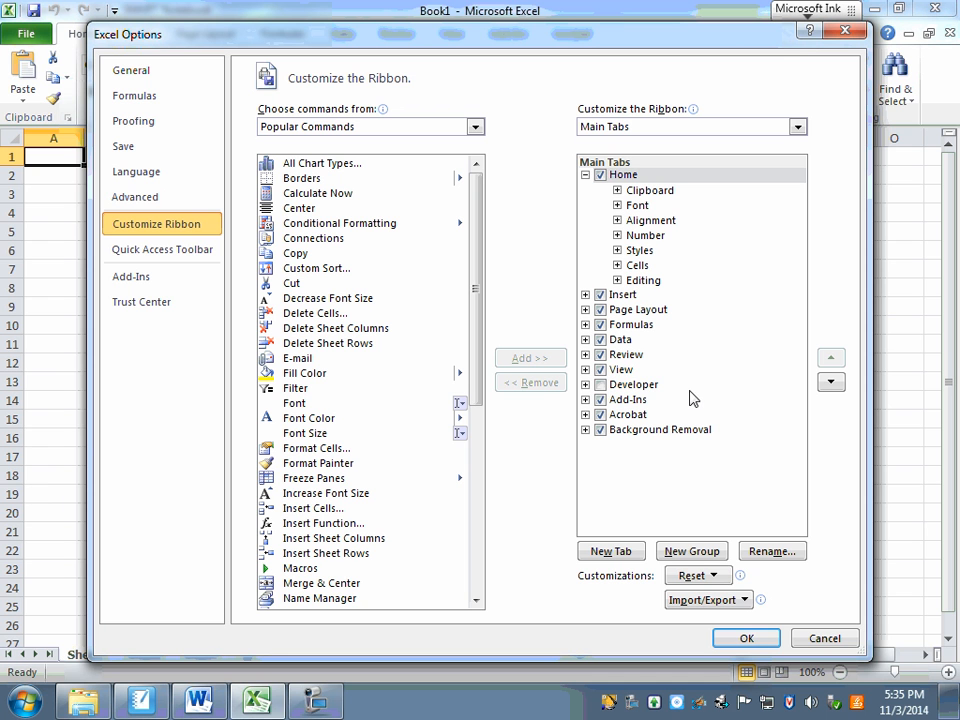
{"action": "left_click", "coordinate": [600, 384]}
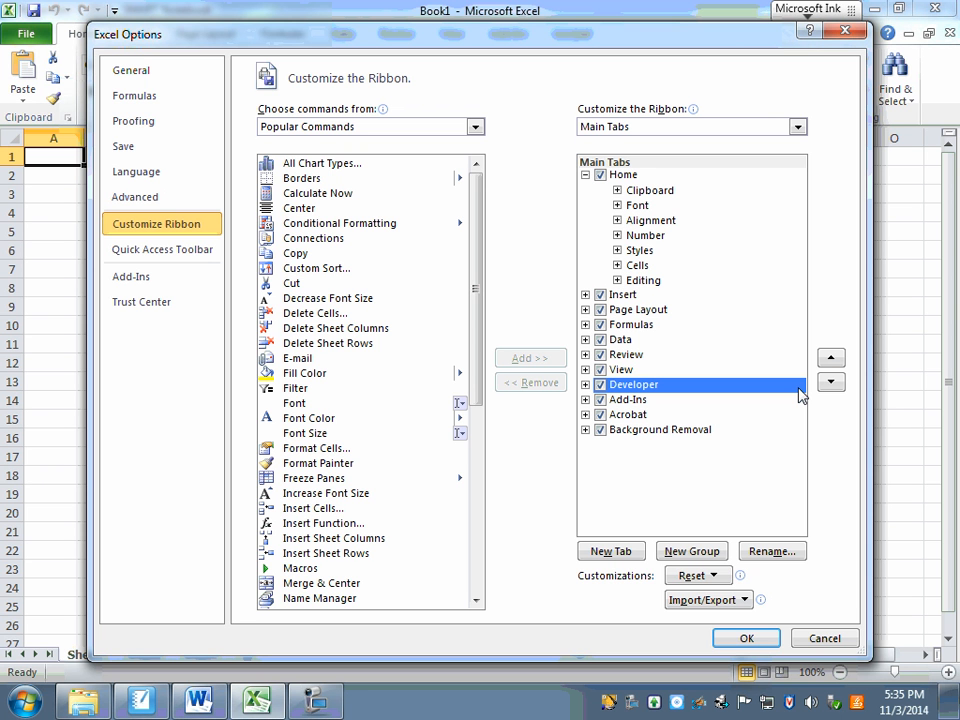
{"action": "left_click", "coordinate": [746, 638]}
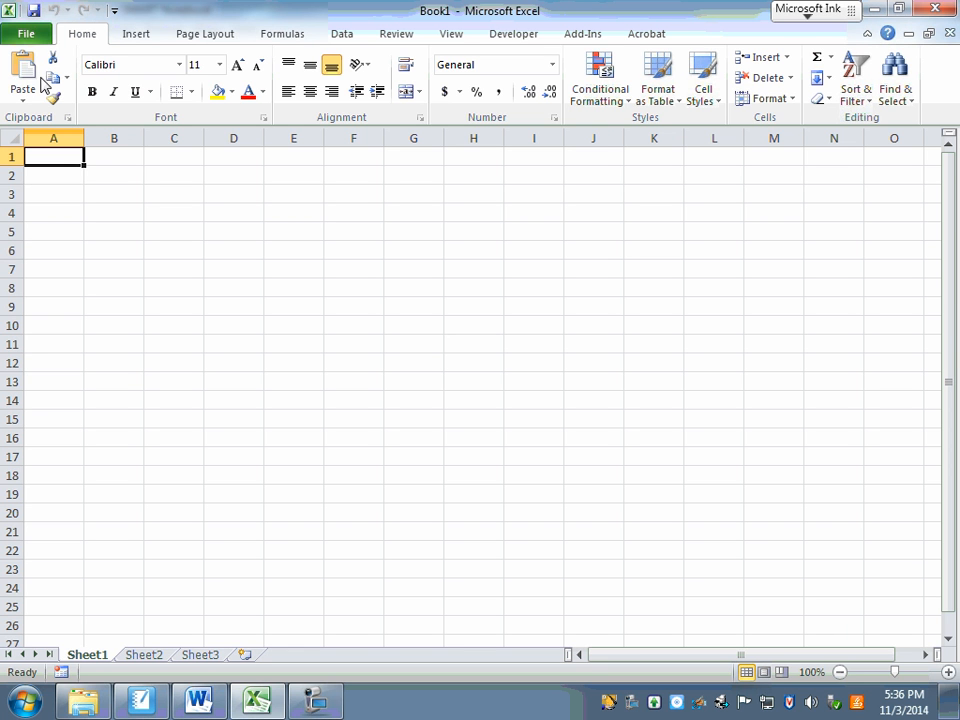
Step: Set the cell format of B2:G2 to wrap text and merge cells
{"action": "left_click_drag", "start_coordinate": [103, 176], "coordinate": [435, 176]}
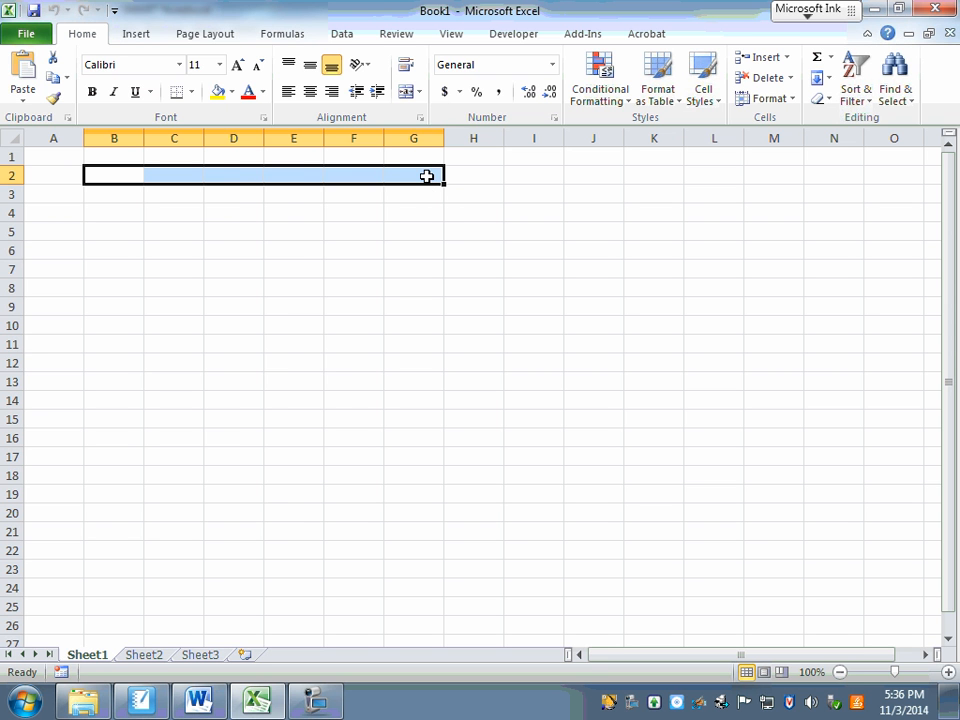
{"action": "right_click", "coordinate": [427, 176]}
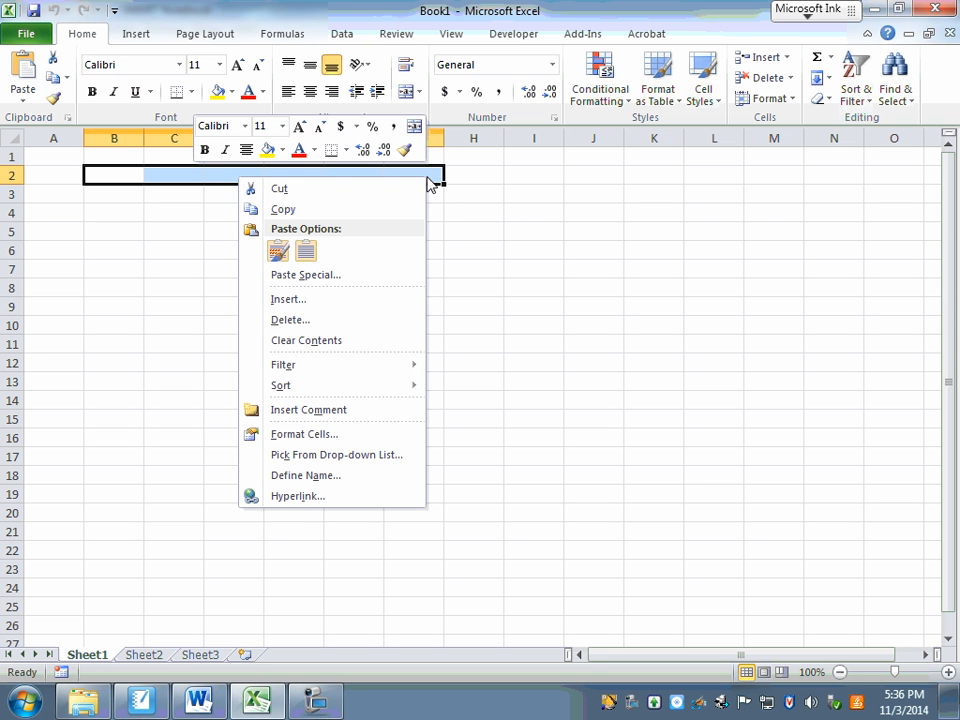
{"action": "left_click", "coordinate": [344, 437]}
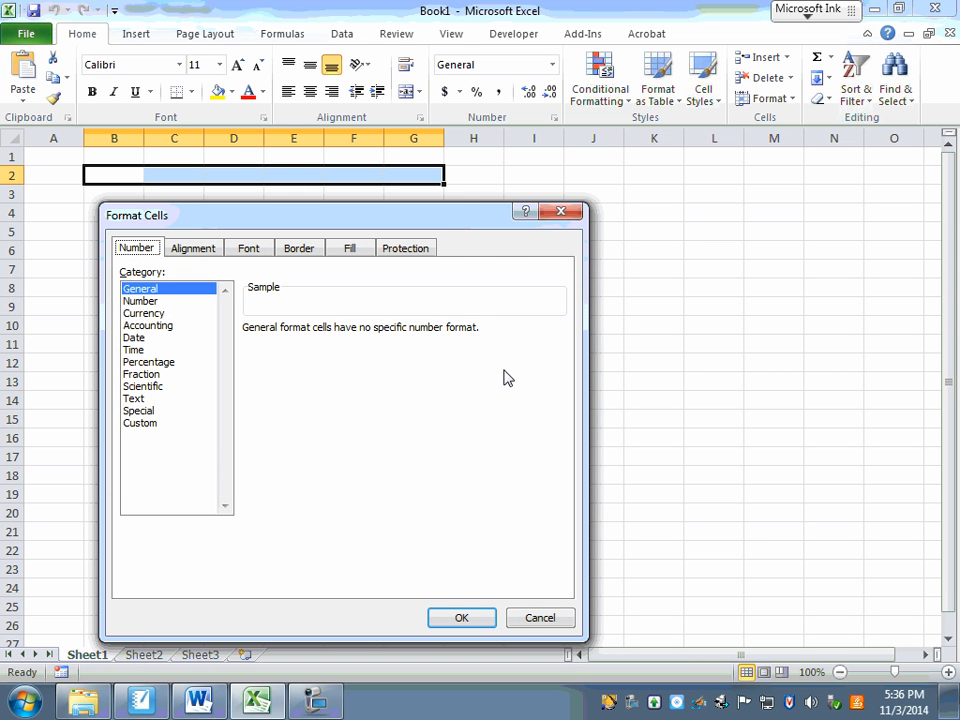
{"action": "left_click_drag", "start_coordinate": [447, 222], "coordinate": [660, 220]}
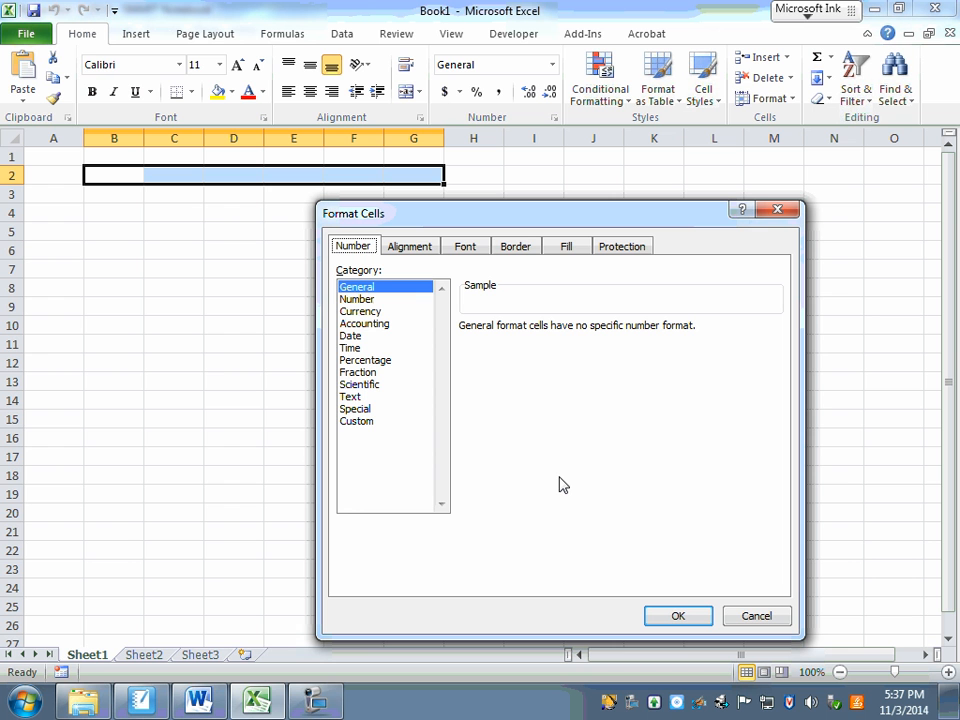
{"action": "left_click", "coordinate": [418, 249]}
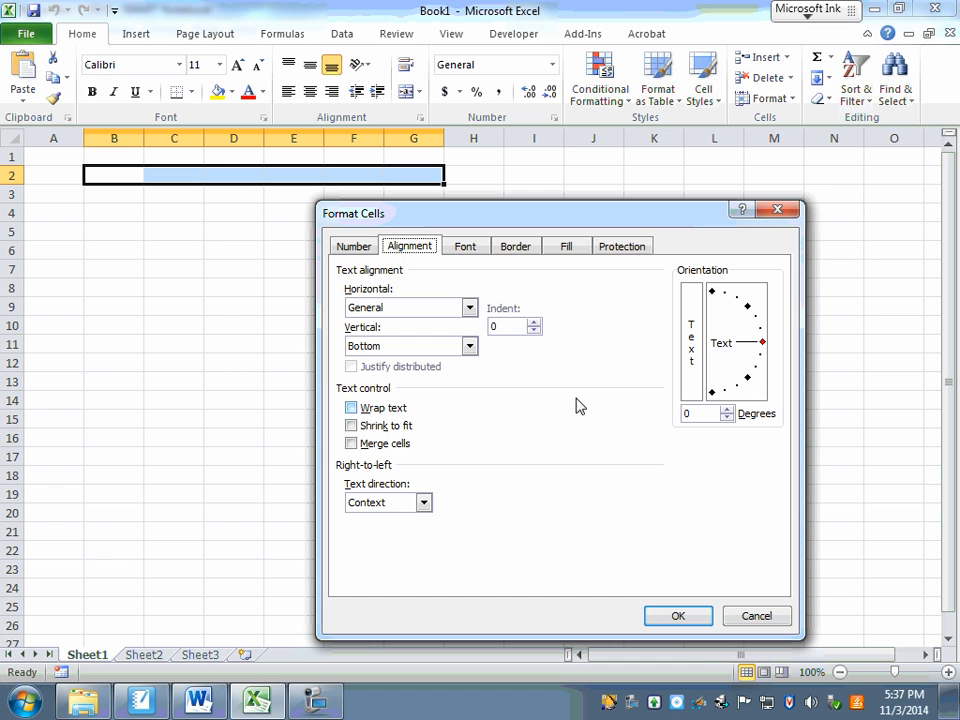
{"action": "left_click", "coordinate": [351, 407]}
{"action": "left_click", "coordinate": [352, 443]}
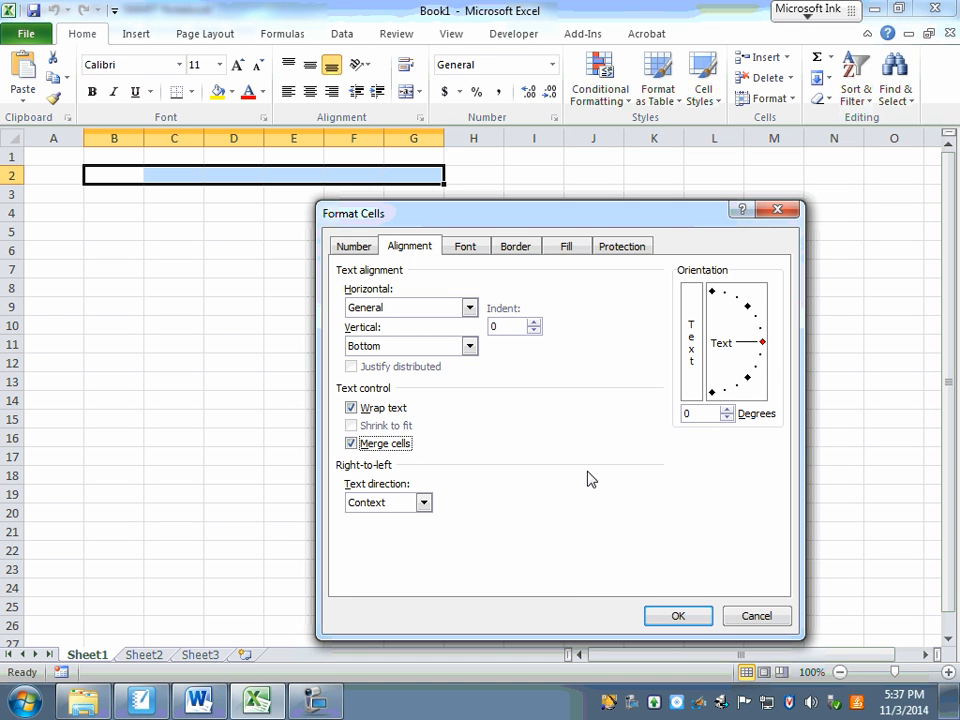
Step: Set both horizontal and vertical text alignment of B2:G2 to Center and apply the formatting
{"action": "left_click", "coordinate": [464, 311]}
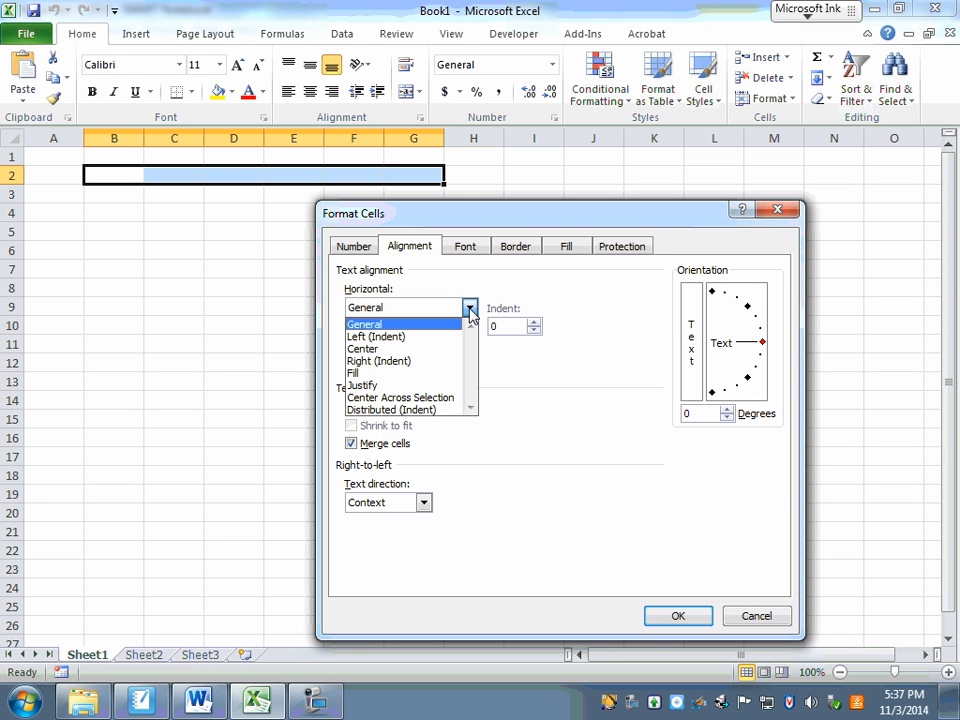
{"action": "left_click", "coordinate": [417, 349]}
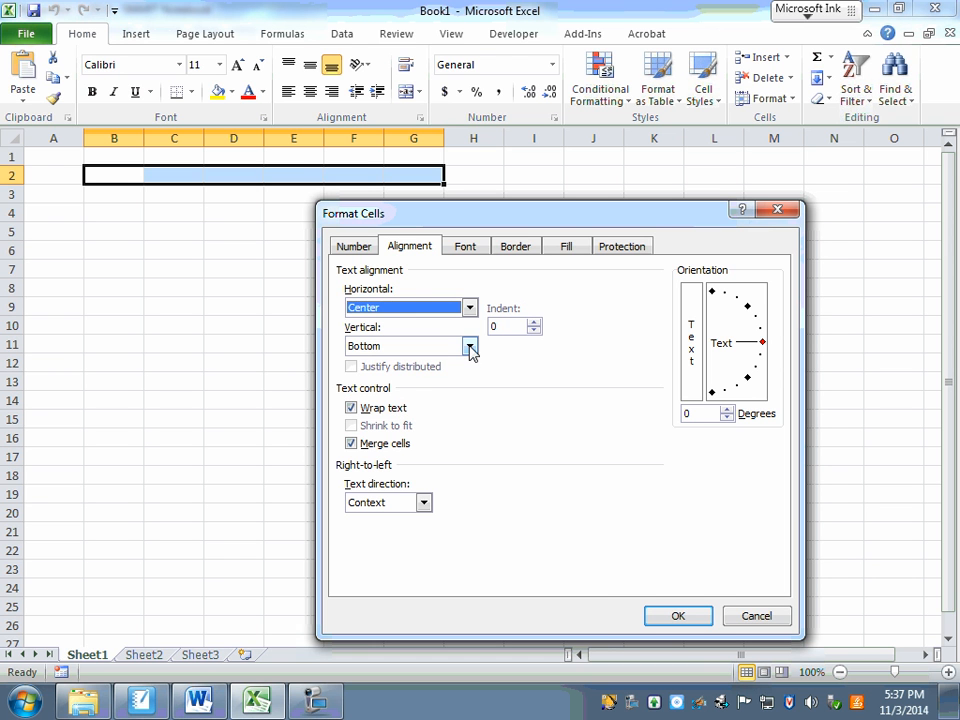
{"action": "left_click", "coordinate": [469, 347]}
{"action": "left_click", "coordinate": [431, 376]}
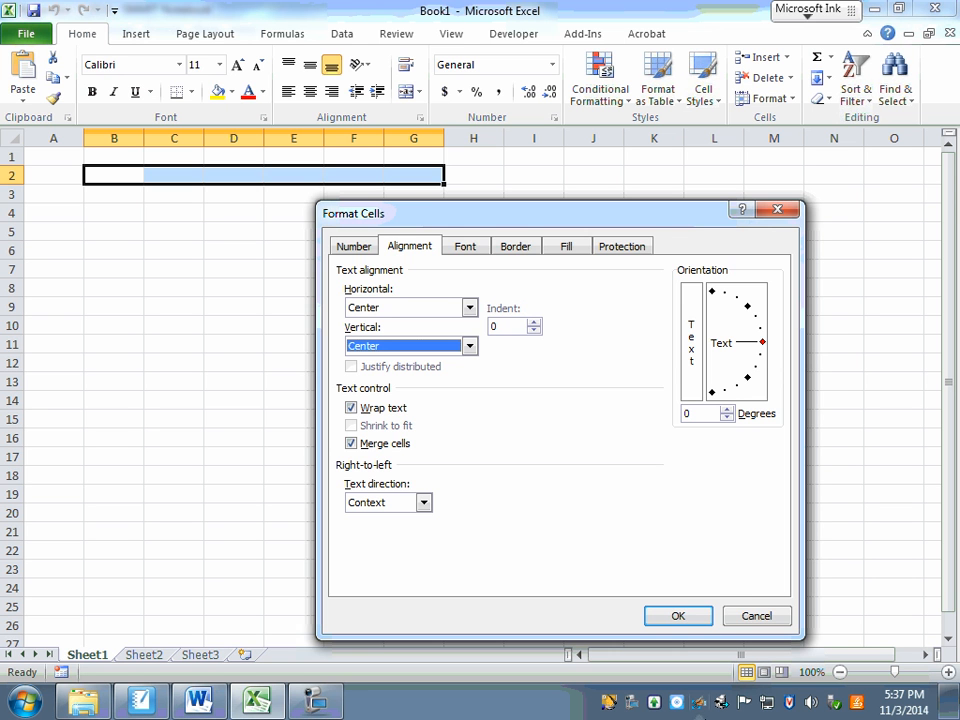
{"action": "left_click", "coordinate": [680, 617]}
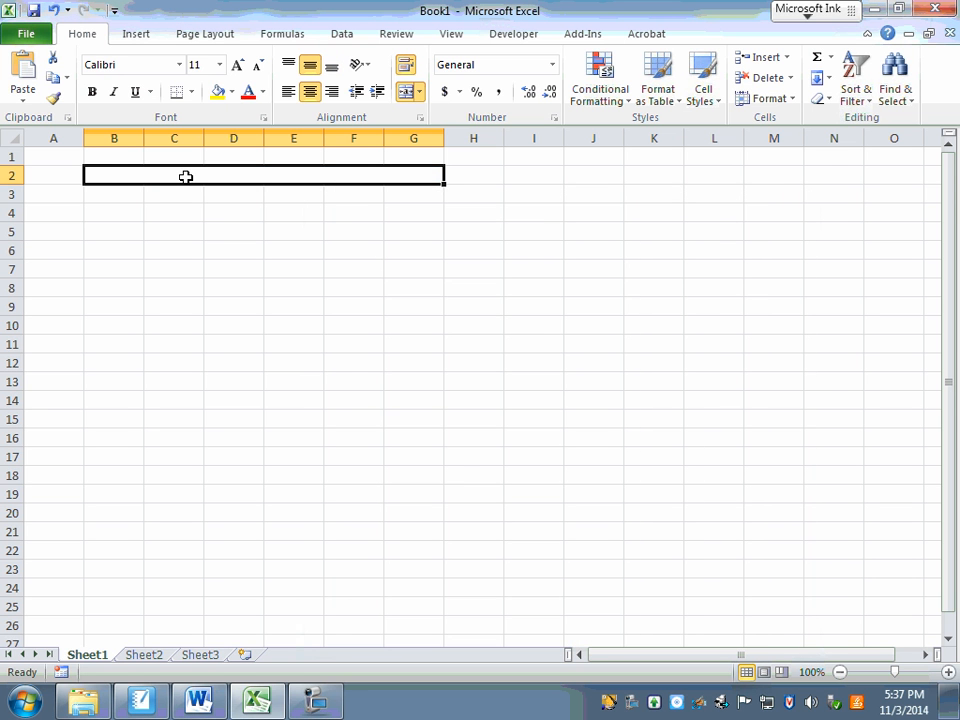
Step: Enter the title "Sample Title of Activity" in the merged cell in row 2
{"action": "double_click", "coordinate": [186, 176]}
{"action": "type", "text": "S"}
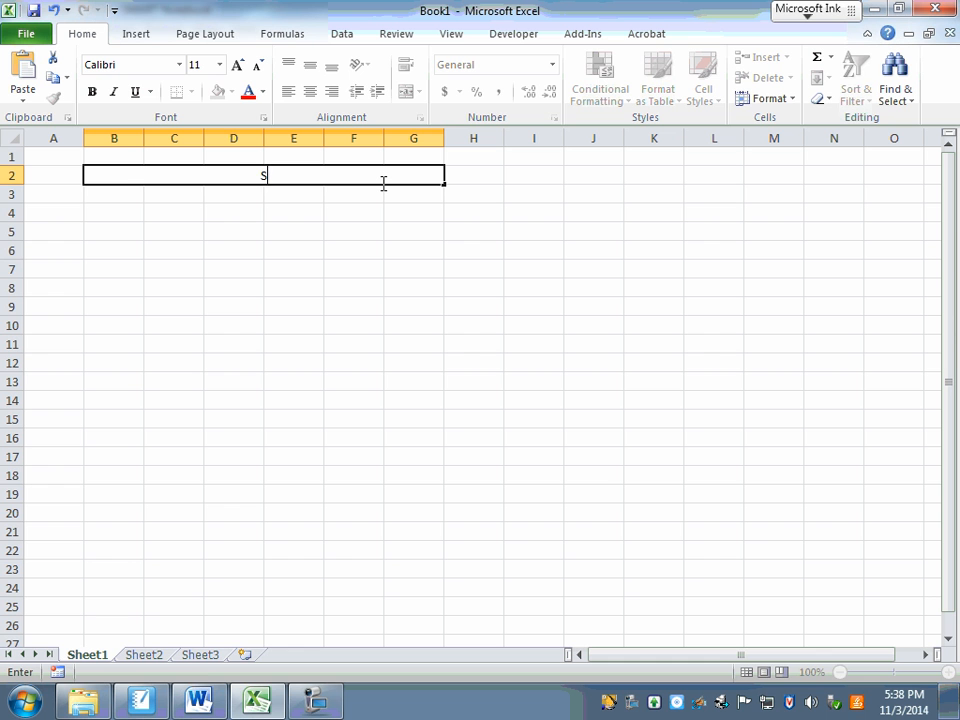
{"action": "type", "text": "ample Title of Activity"}
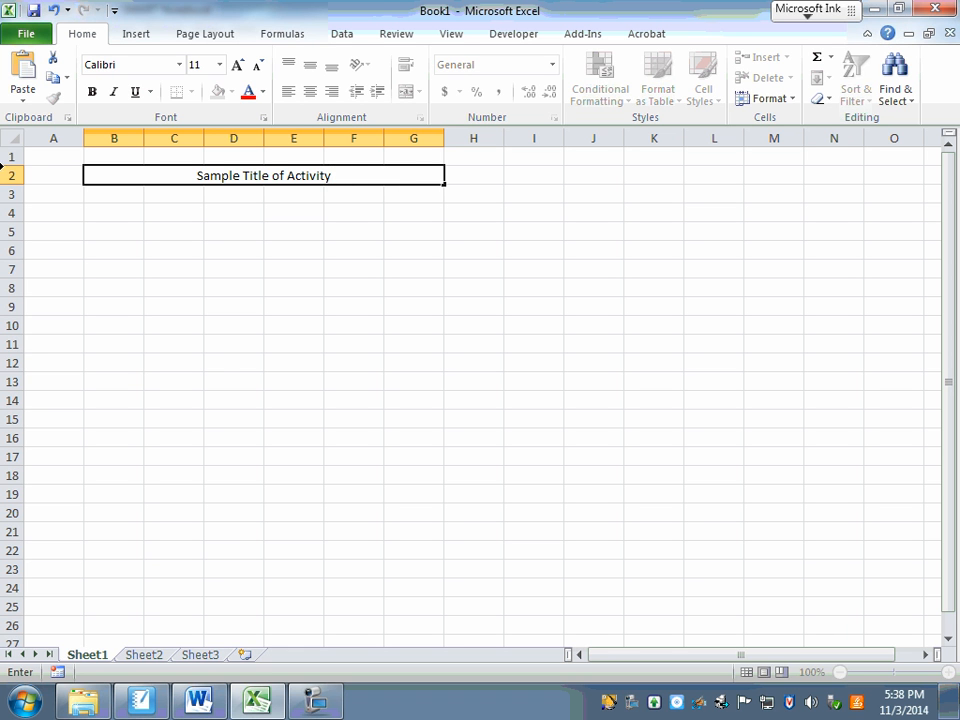
Step: Enter the label "m=" in cell B4 and right-align it
{"action": "left_click", "coordinate": [105, 213]}
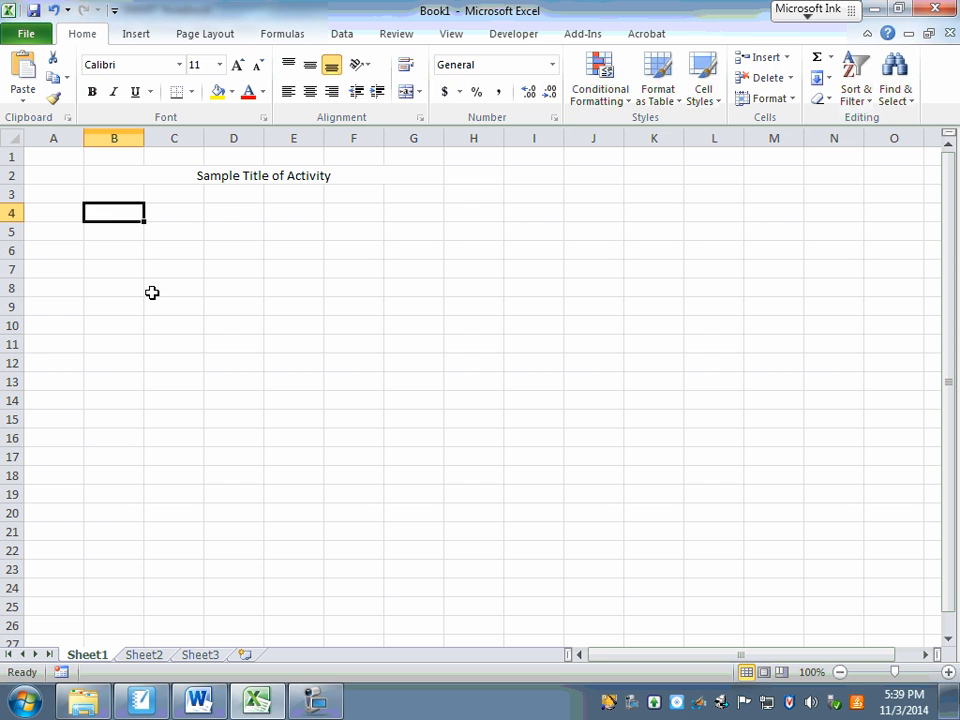
{"action": "type", "text": "m="}
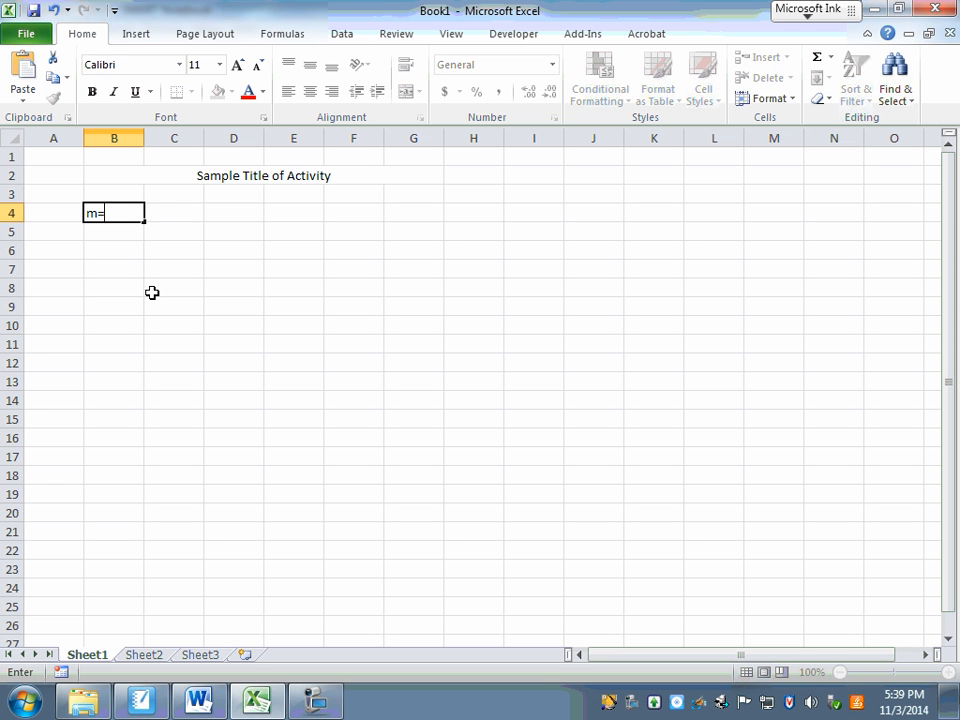
{"action": "key", "text": "Return"}
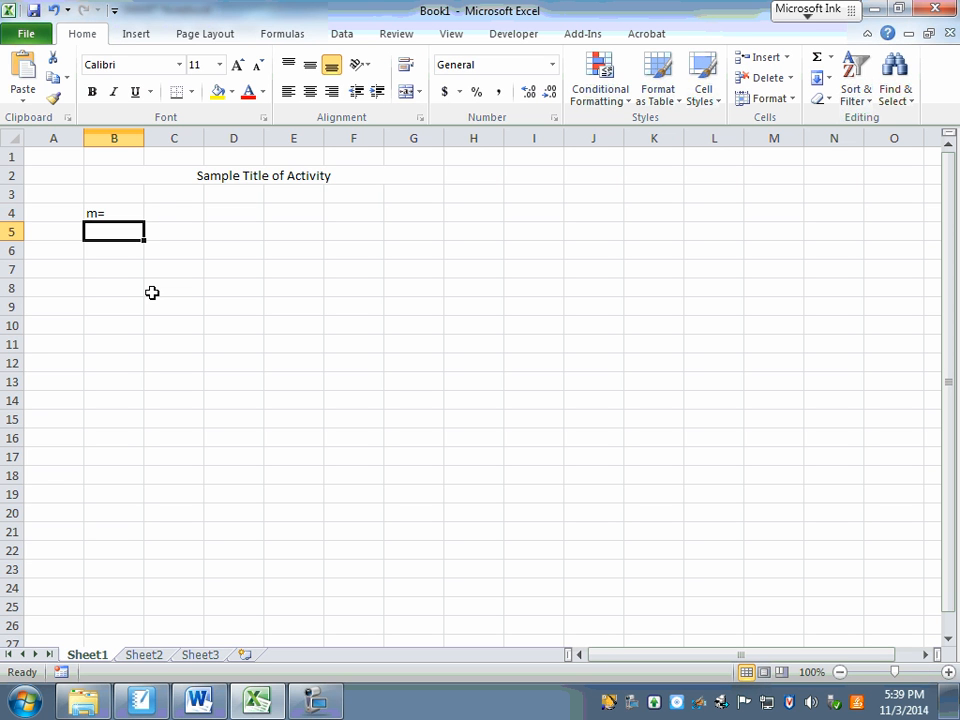
{"action": "key", "text": "Up"}
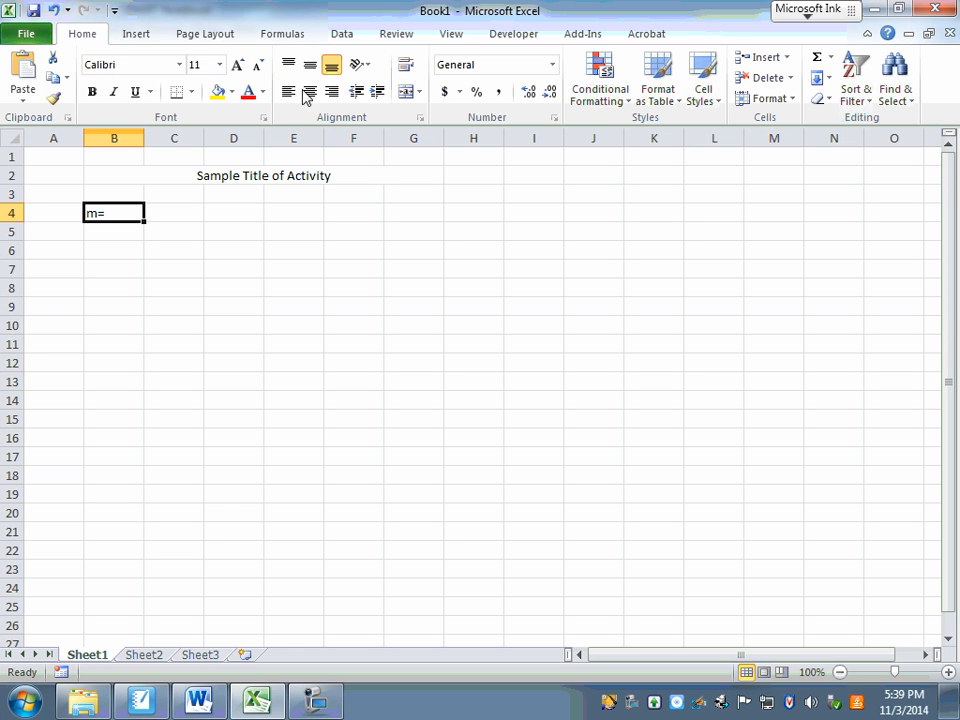
{"action": "left_click", "coordinate": [332, 92]}
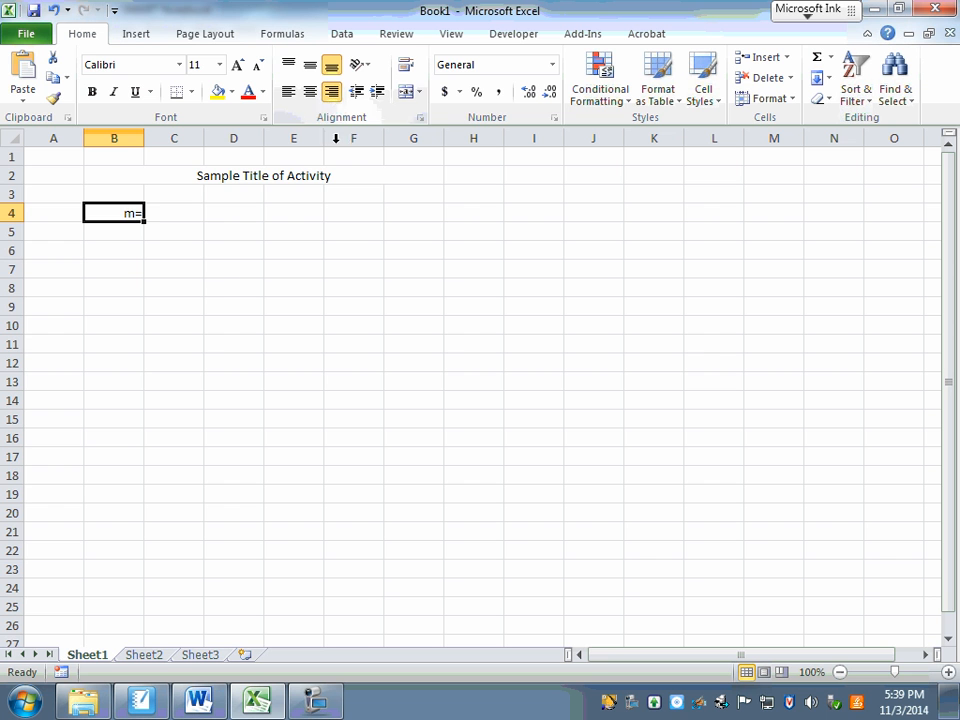
Step: Enter the label "b=" in cell B7 and right-align it
{"action": "left_click", "coordinate": [118, 269]}
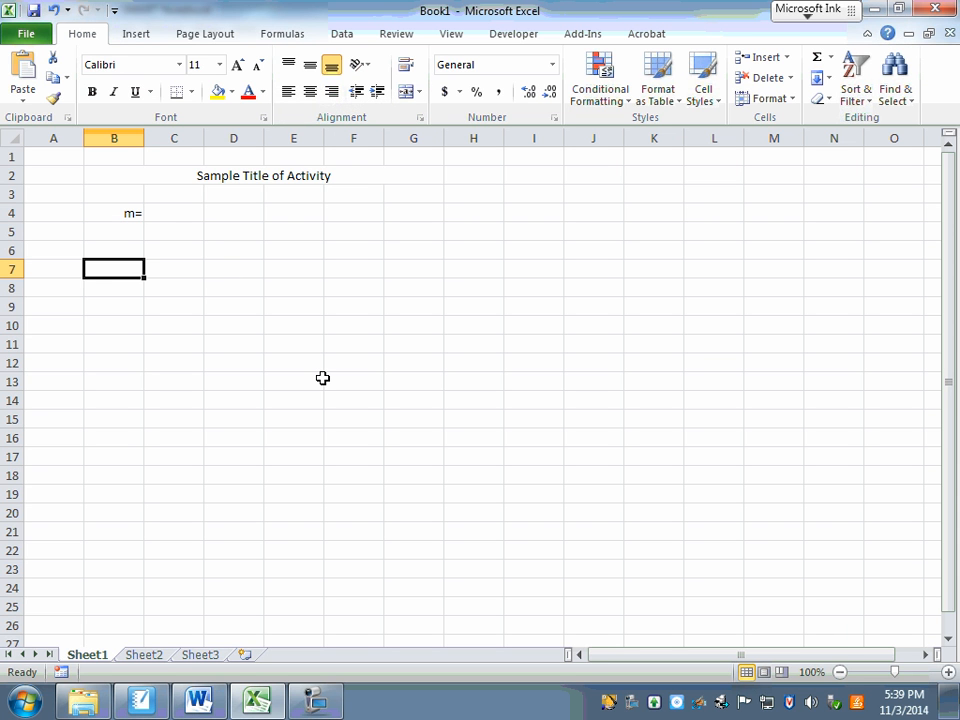
{"action": "type", "text": "b="}
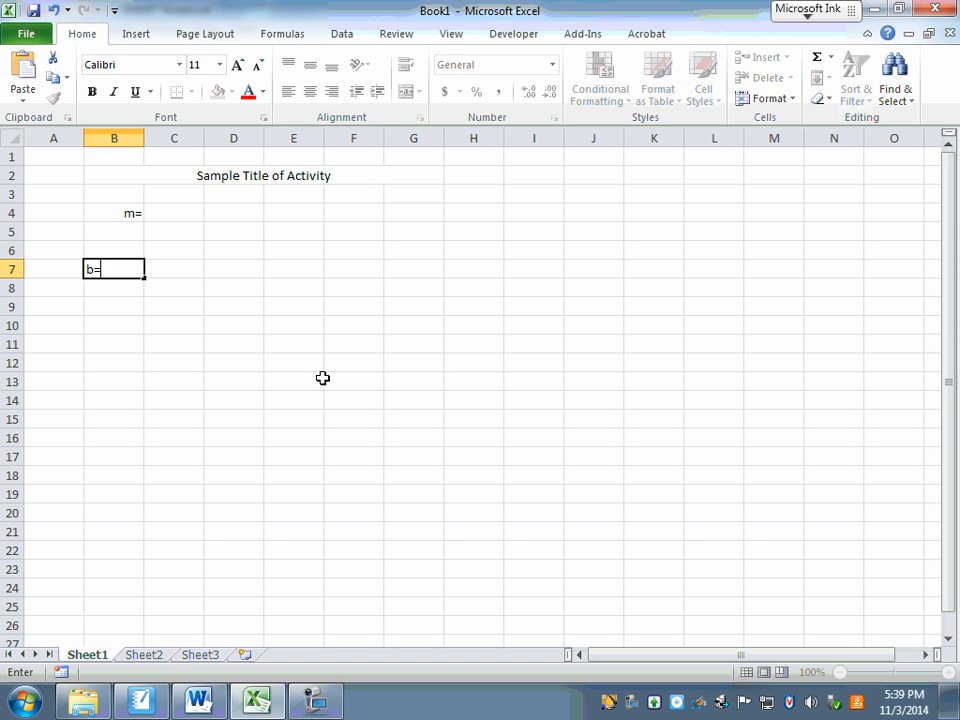
{"action": "left_click", "coordinate": [171, 262]}
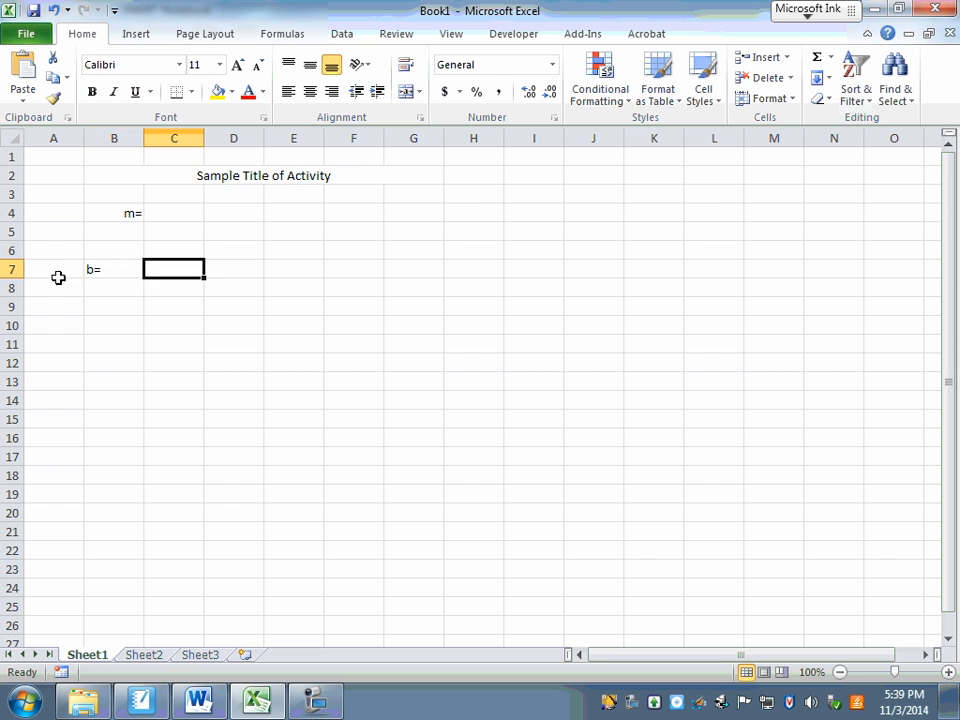
{"action": "left_click", "coordinate": [100, 270]}
{"action": "left_click", "coordinate": [331, 91]}
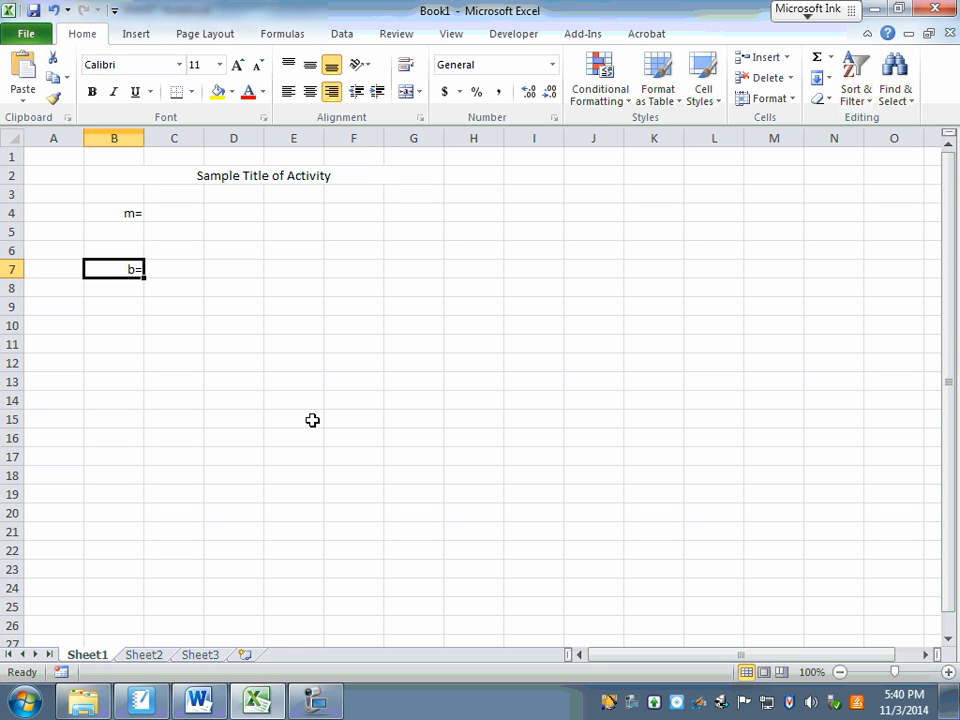
{"action": "left_click", "coordinate": [350, 270]}
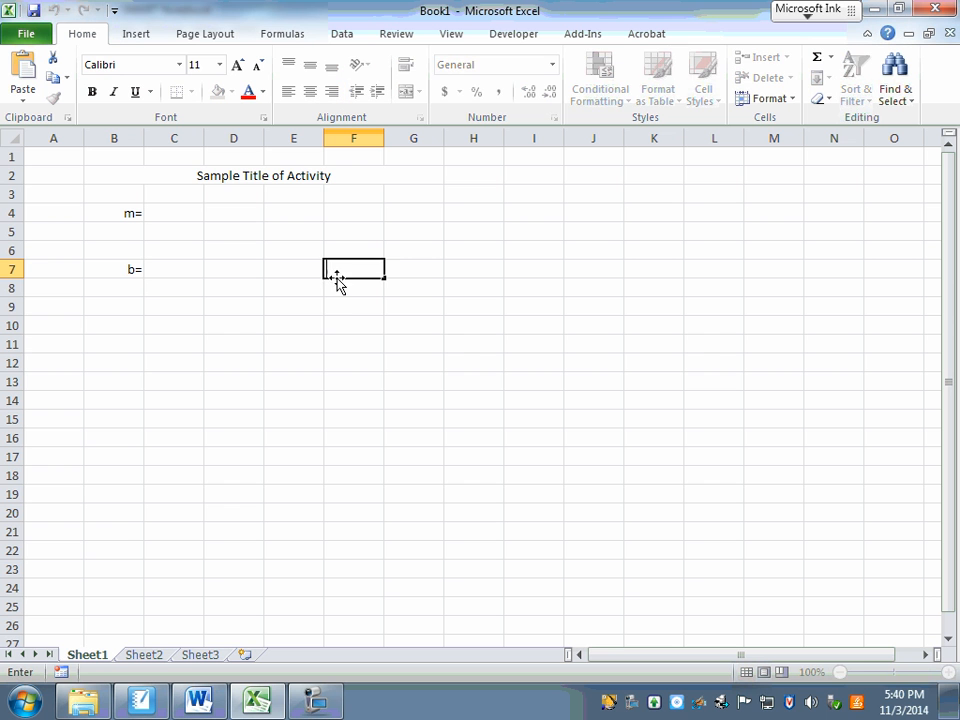
{"action": "key", "text": "Return"}
{"action": "key", "text": "Return"}
{"action": "key", "text": "Return"}
{"action": "left_click", "coordinate": [358, 266]}
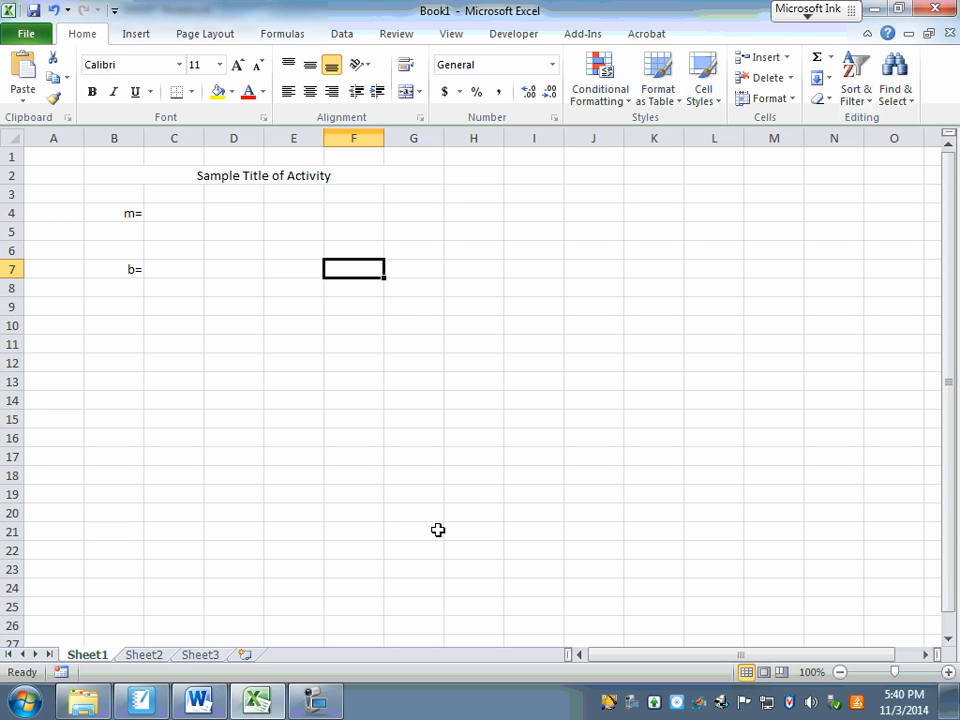
{"action": "left_click", "coordinate": [133, 303]}
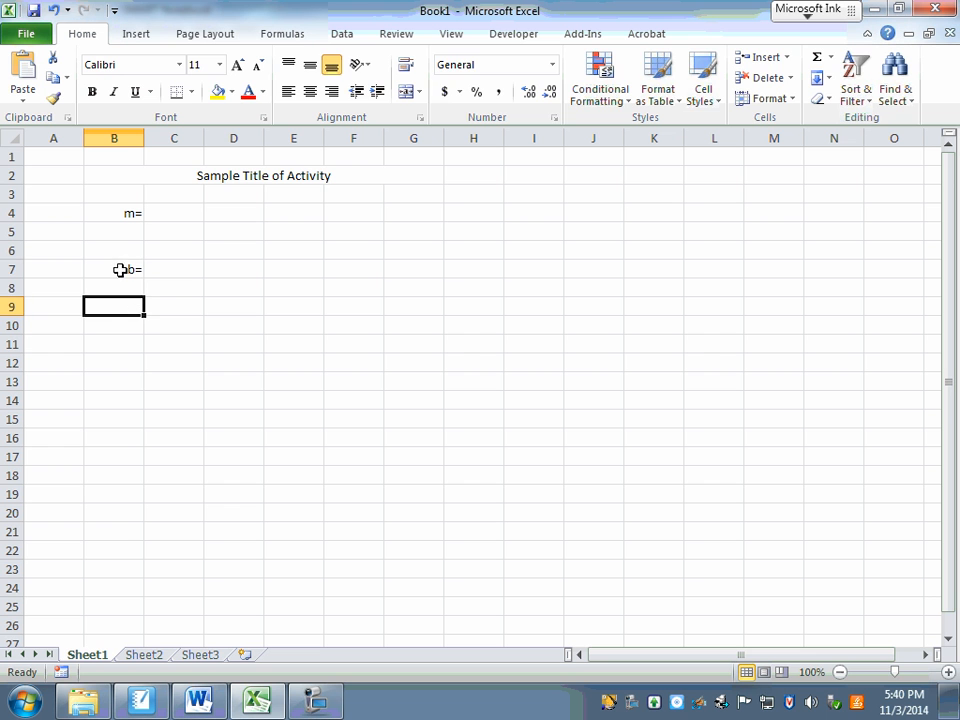
{"action": "double_click", "coordinate": [140, 269]}
{"action": "left_click", "coordinate": [124, 305]}
{"action": "left_click", "coordinate": [128, 270]}
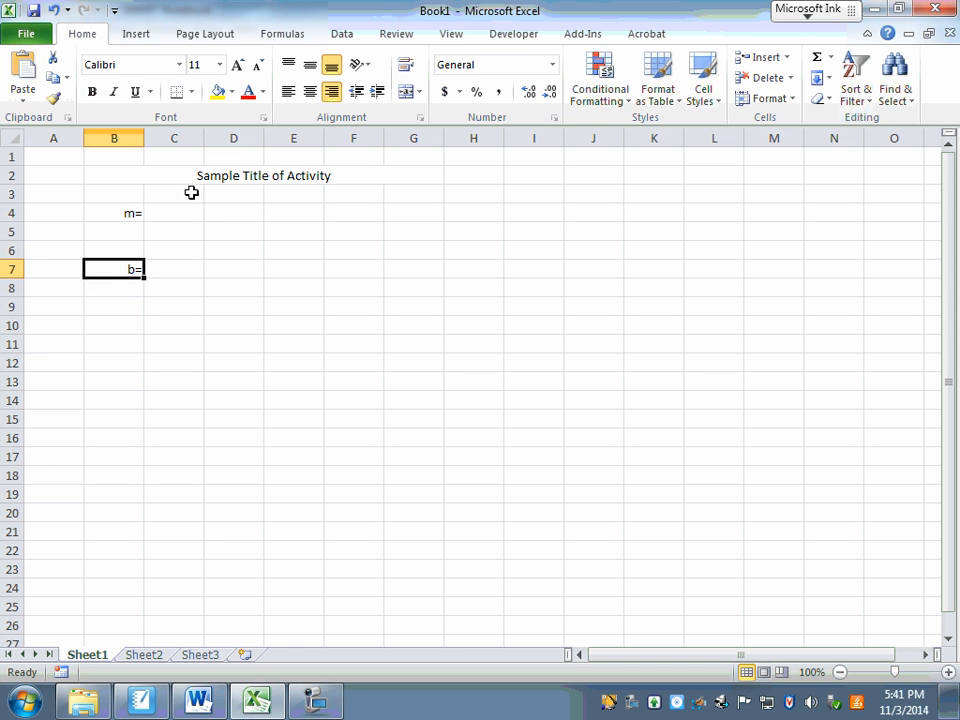
Step: Enter the formula =C5-5 in cell C4, beside the "m=" label
{"action": "left_click", "coordinate": [180, 212]}
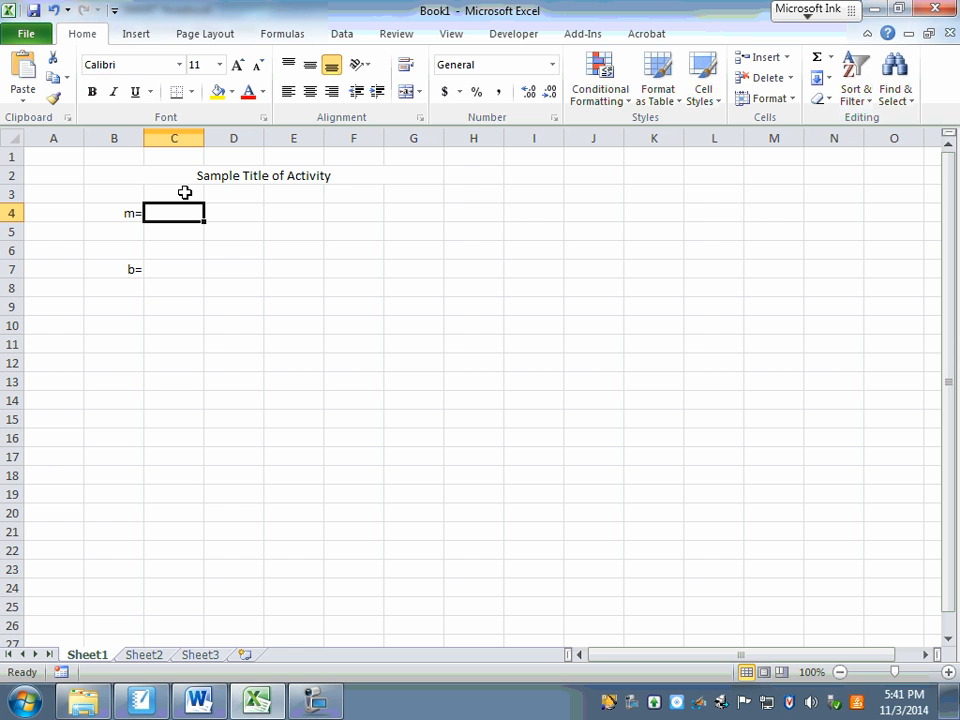
{"action": "left_click", "coordinate": [245, 212]}
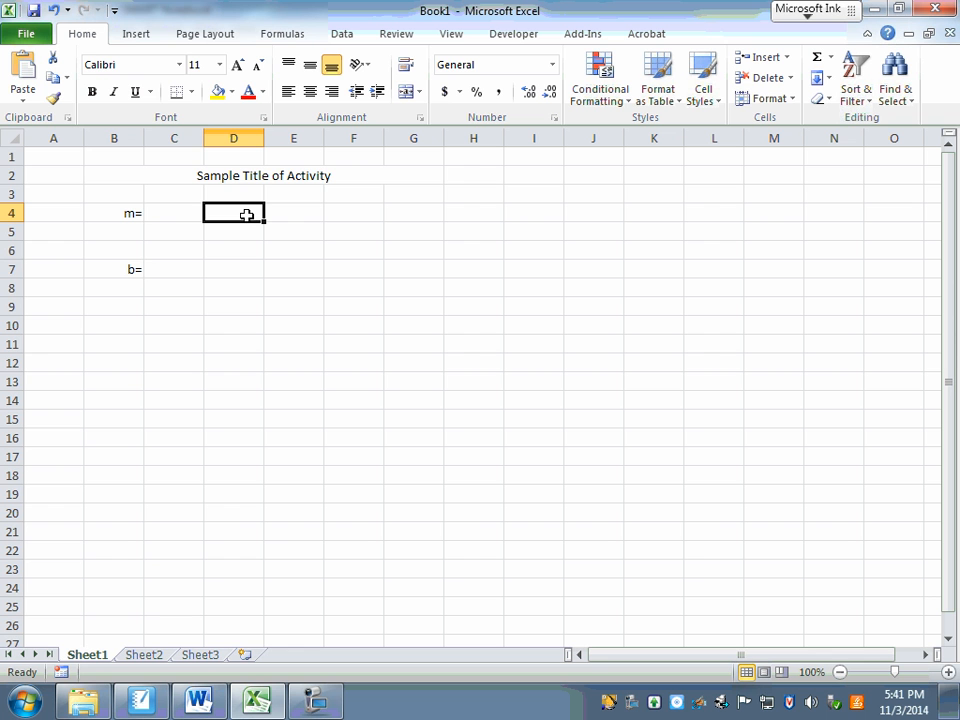
{"action": "left_click", "coordinate": [184, 212]}
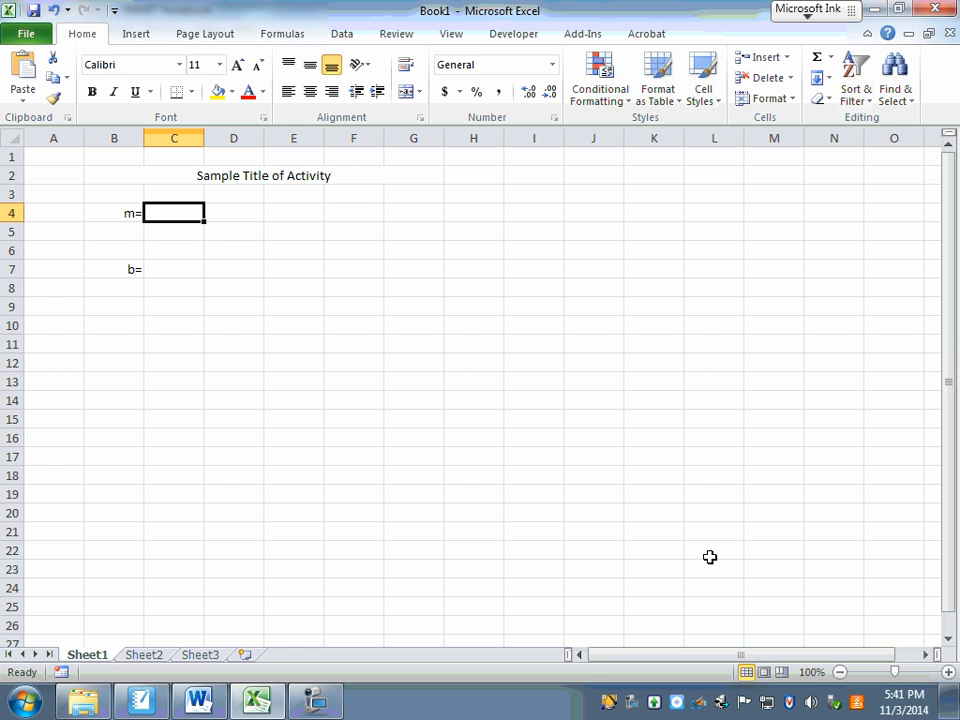
{"action": "type", "text": "="}
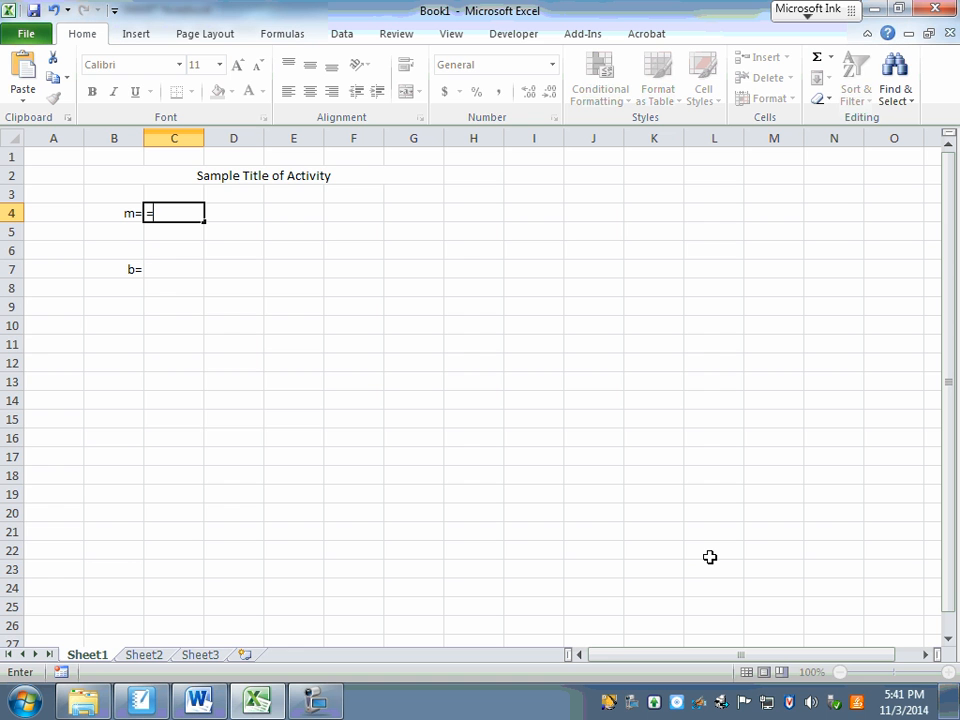
{"action": "type", "text": "C5-5"}
{"action": "key", "text": "Return"}
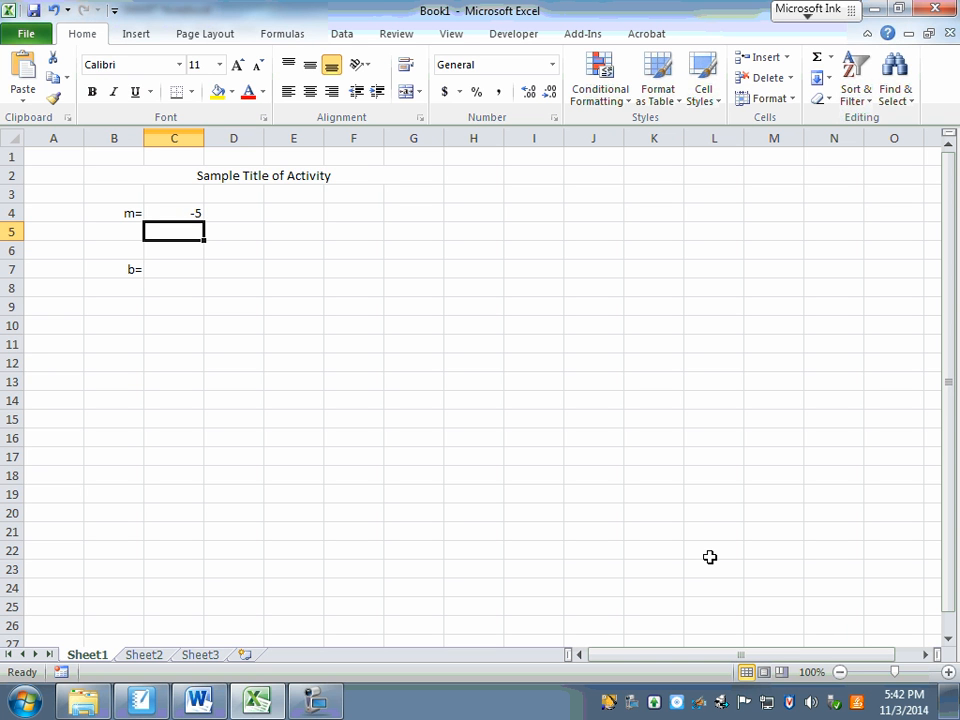
Step: Enter the formula =C8-5 in cell C7, beside the "b=" label
{"action": "left_click", "coordinate": [180, 270]}
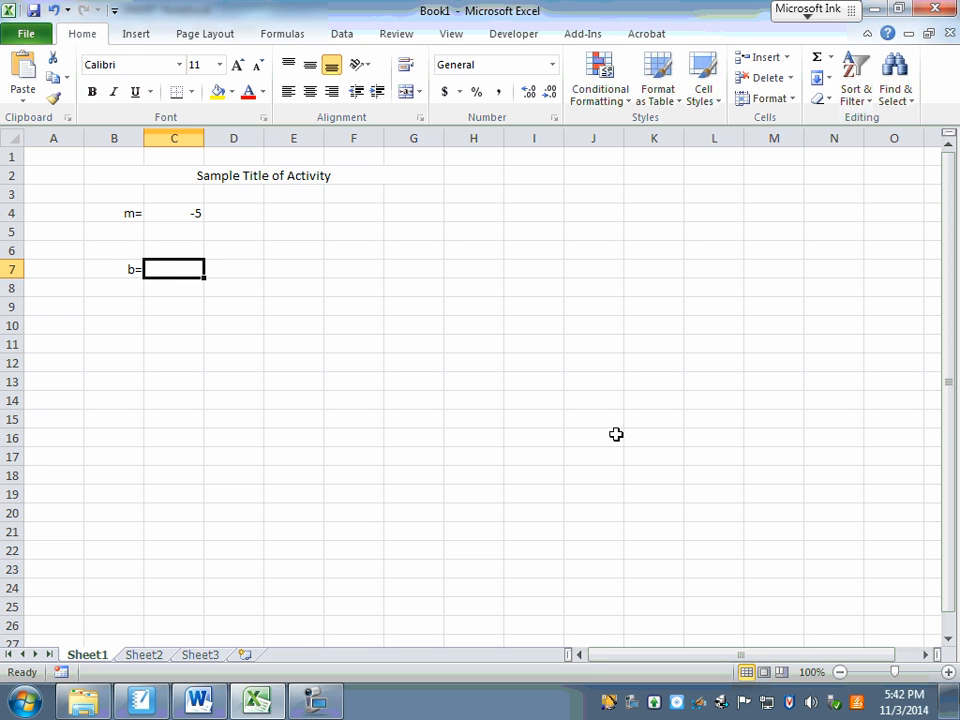
{"action": "type", "text": "="}
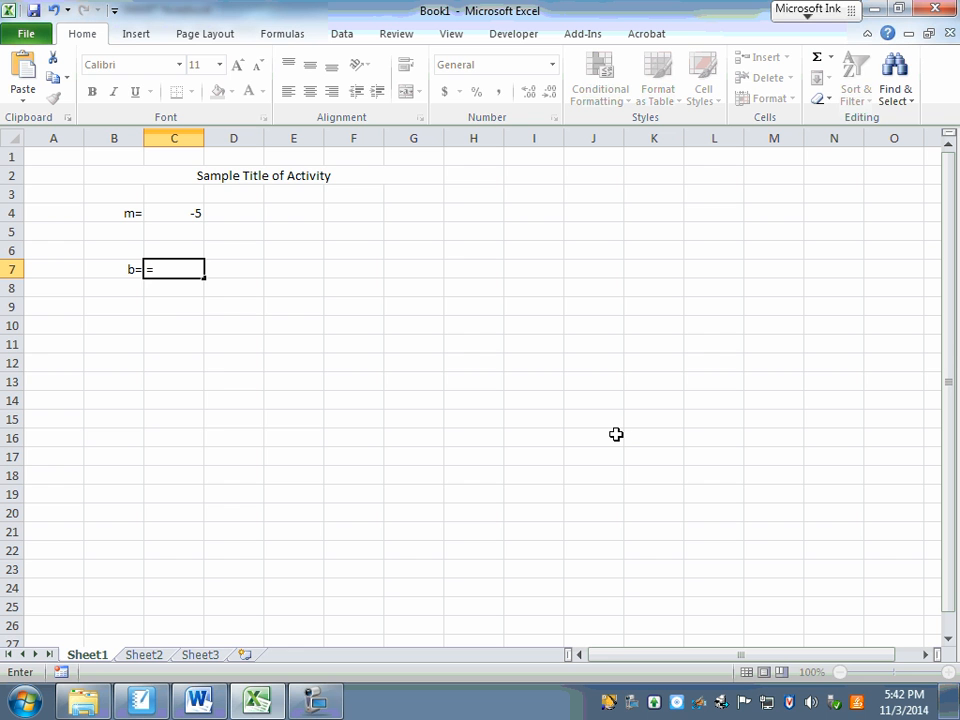
{"action": "type", "text": "c8-5"}
{"action": "key", "text": "Return"}
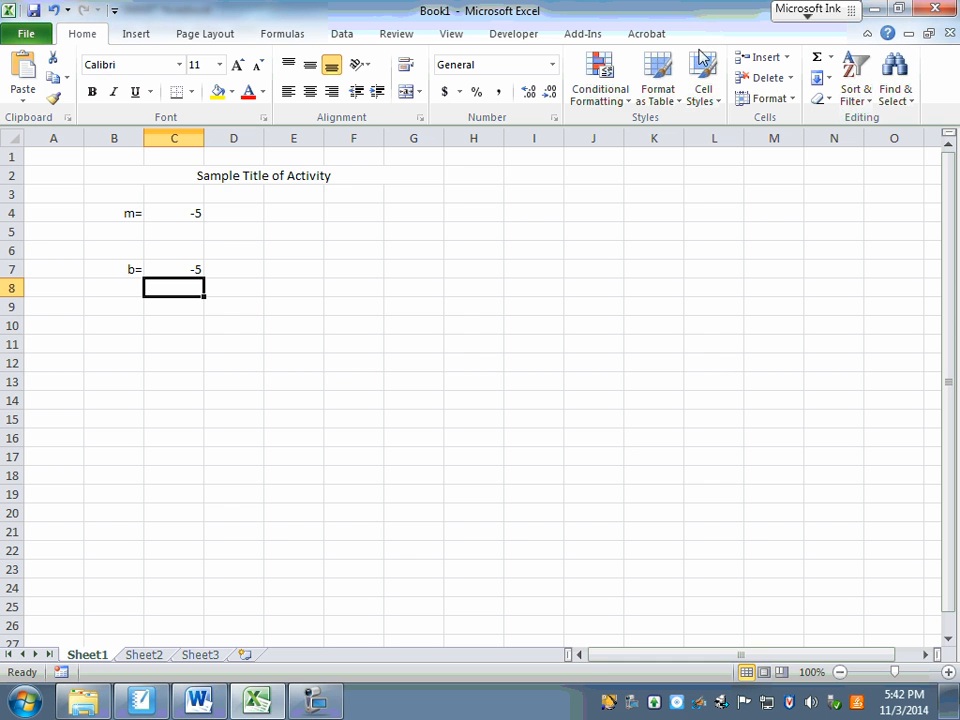
Step: Define the name "m" for cell C4 with workbook scope
{"action": "left_click", "coordinate": [176, 212]}
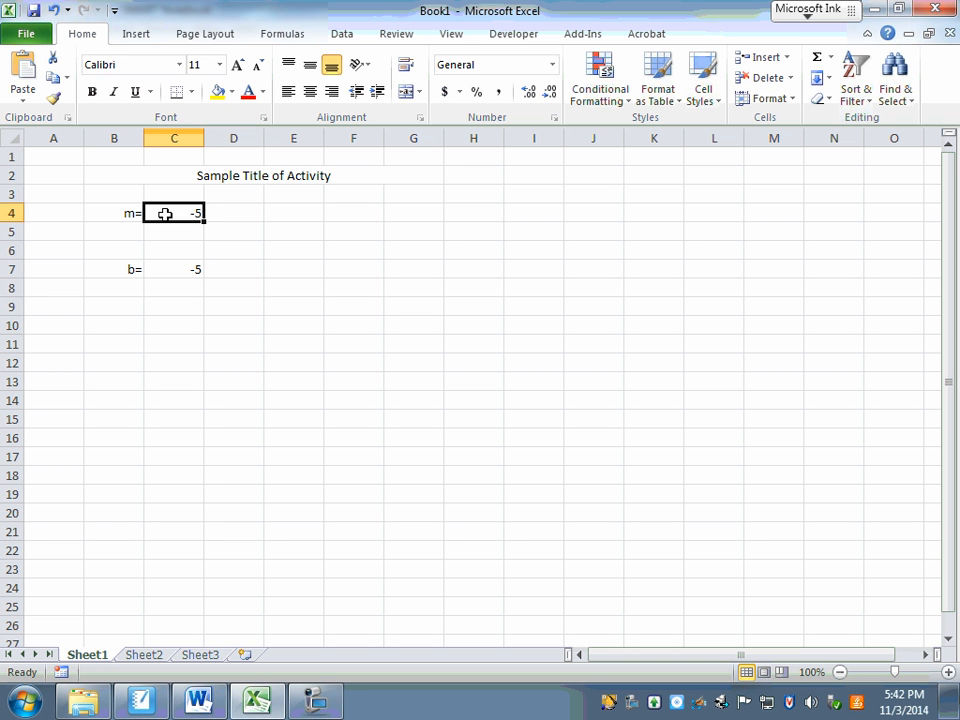
{"action": "right_click", "coordinate": [184, 213]}
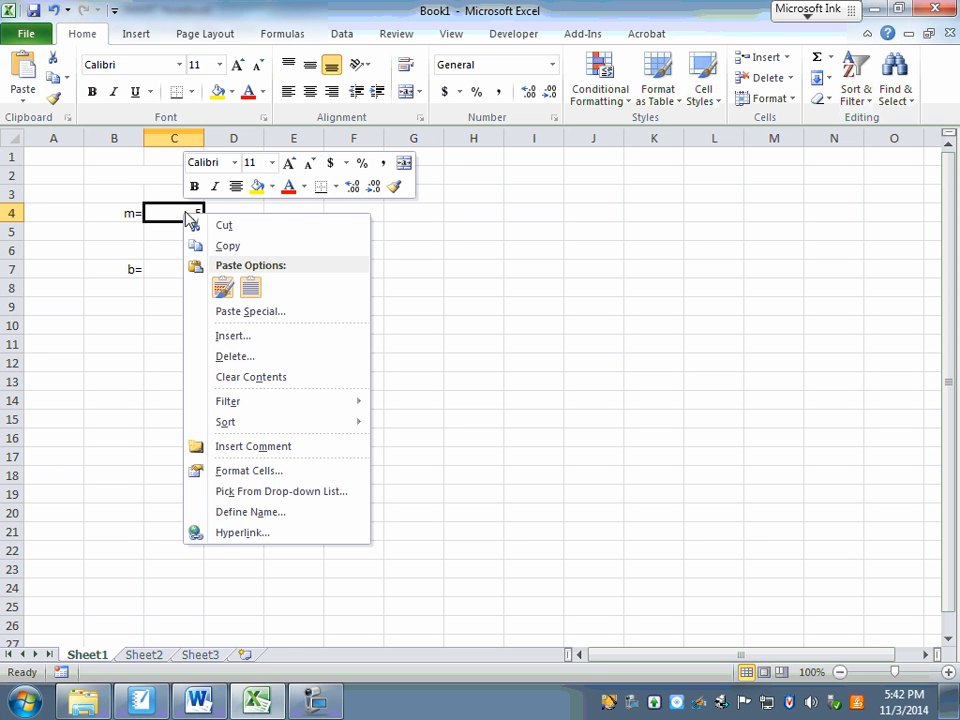
{"action": "left_click", "coordinate": [275, 513]}
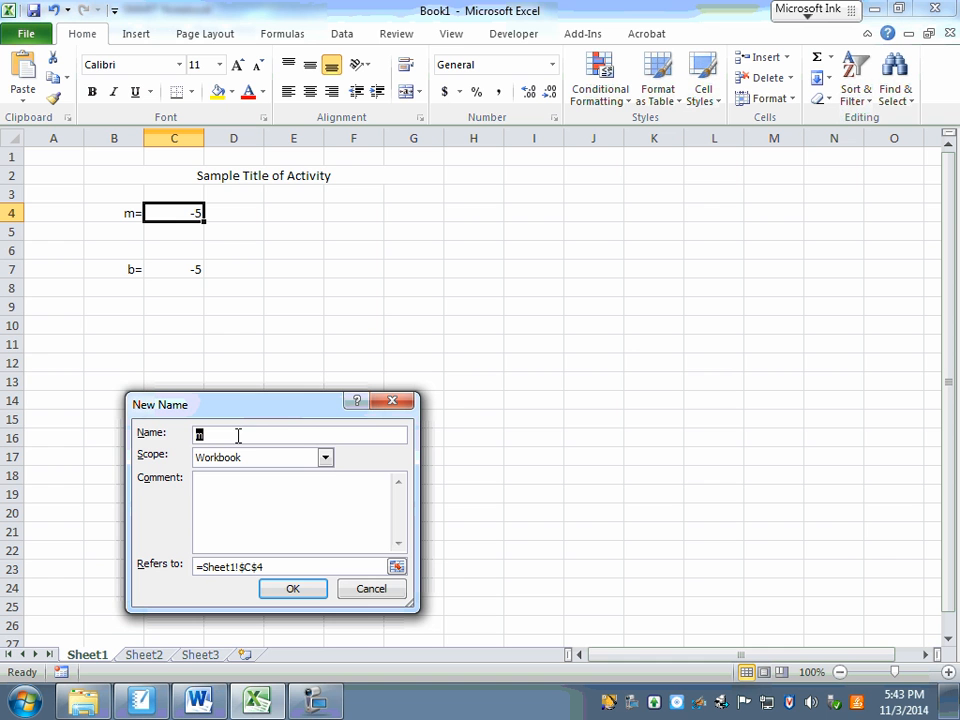
{"action": "left_click", "coordinate": [281, 590]}
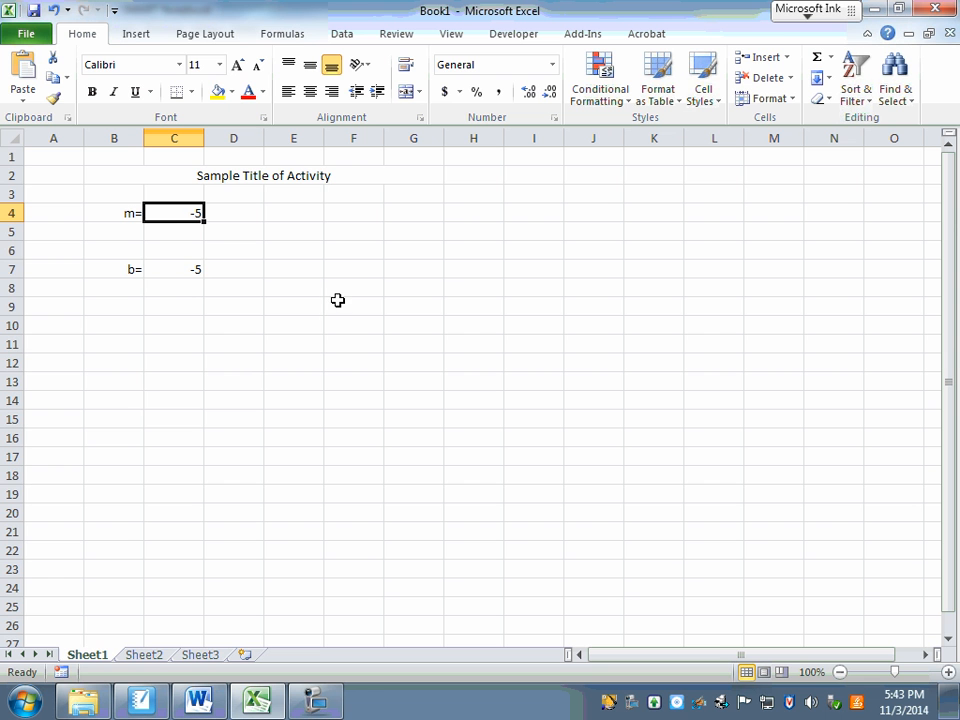
Step: Define the name "b" for cell C7 with workbook scope
{"action": "left_click", "coordinate": [190, 270]}
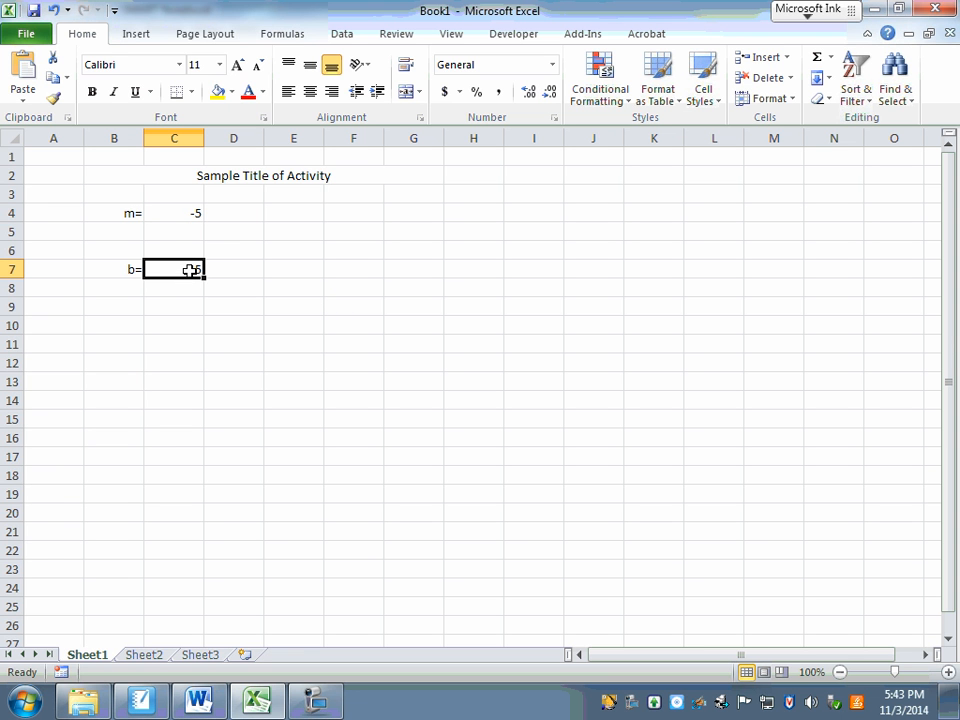
{"action": "right_click", "coordinate": [190, 270]}
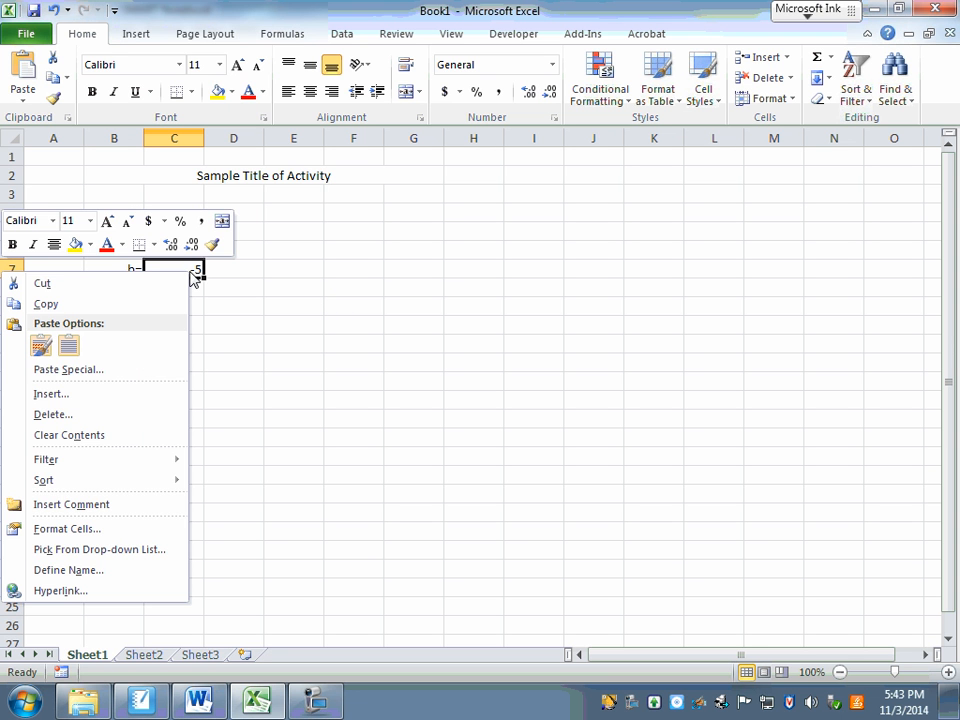
{"action": "left_click", "coordinate": [127, 570]}
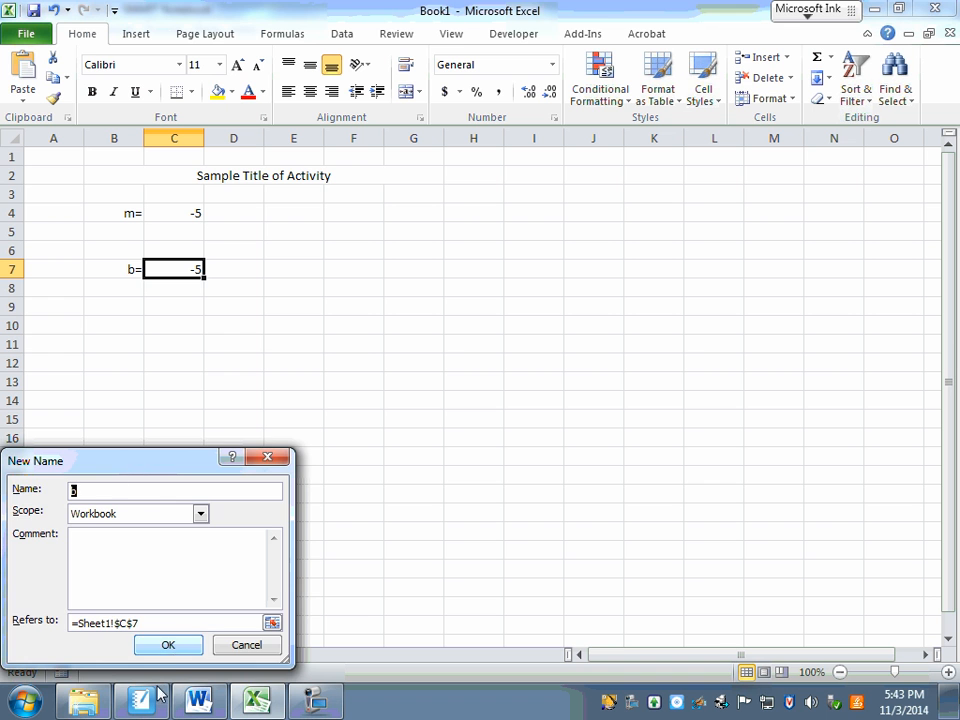
{"action": "left_click", "coordinate": [168, 645]}
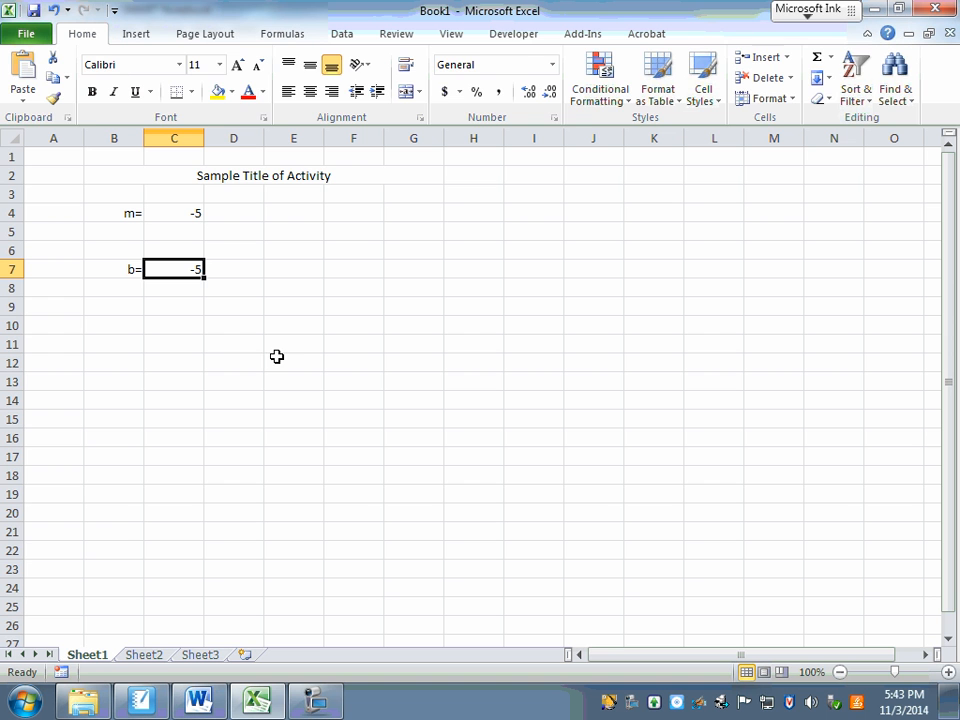
Step: Insert a horizontal scroll bar form control beside the m value, spanning columns D to G in row 4
{"action": "left_click", "coordinate": [514, 36]}
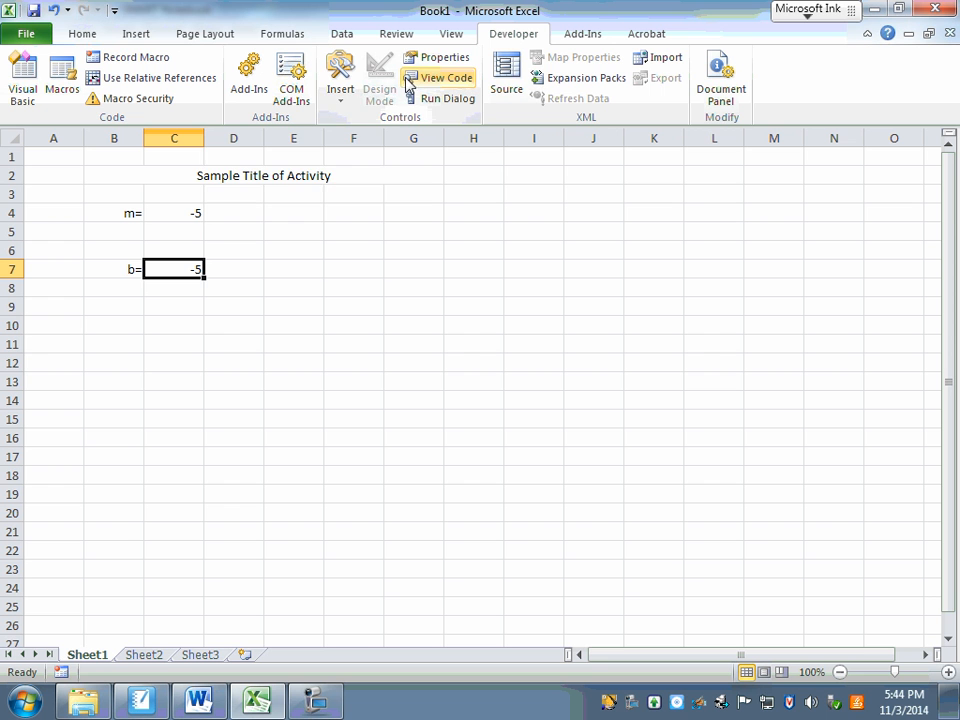
{"action": "left_click", "coordinate": [343, 103]}
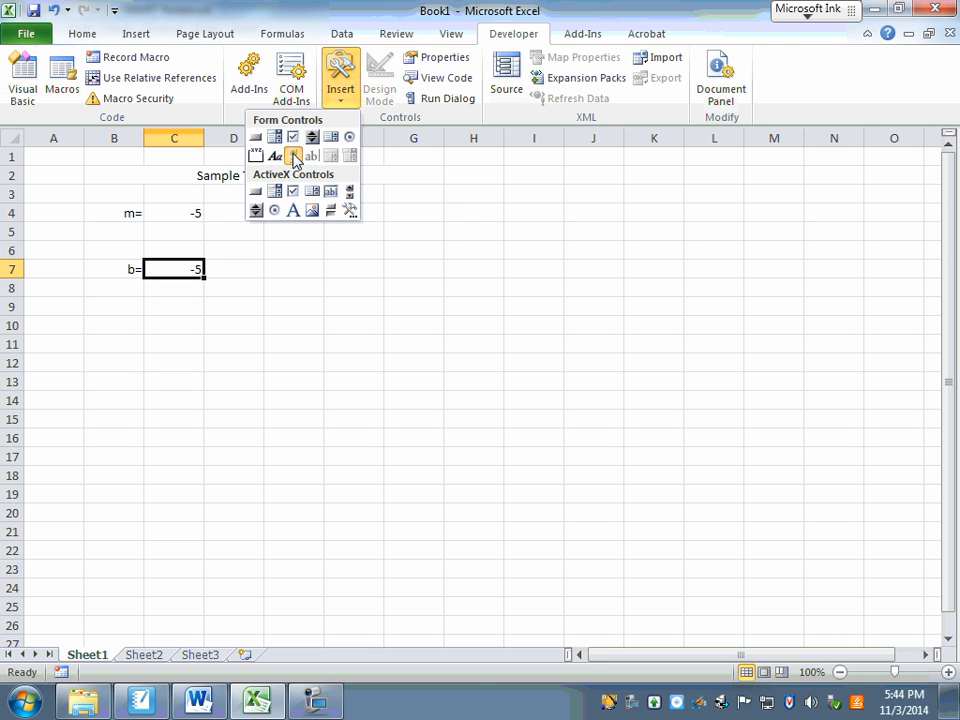
{"action": "left_click", "coordinate": [296, 157]}
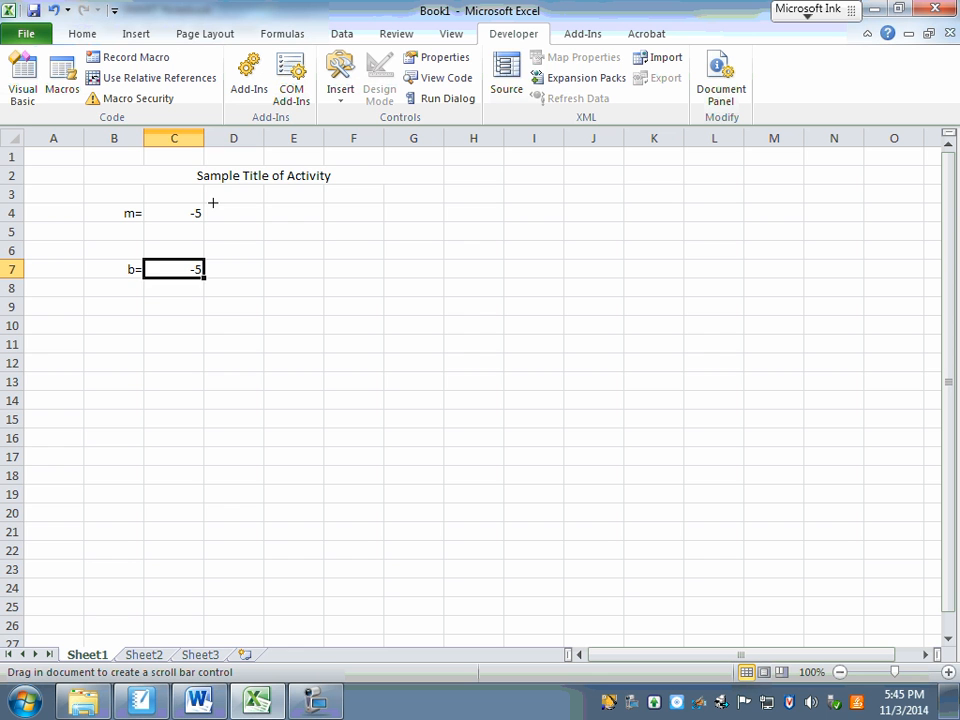
{"action": "mouse_move", "coordinate": [213, 203]}
{"action": "left_mouse_down"}
{"action": "mouse_move", "coordinate": [332, 223]}
{"action": "mouse_move", "coordinate": [442, 220]}
{"action": "left_mouse_up"}
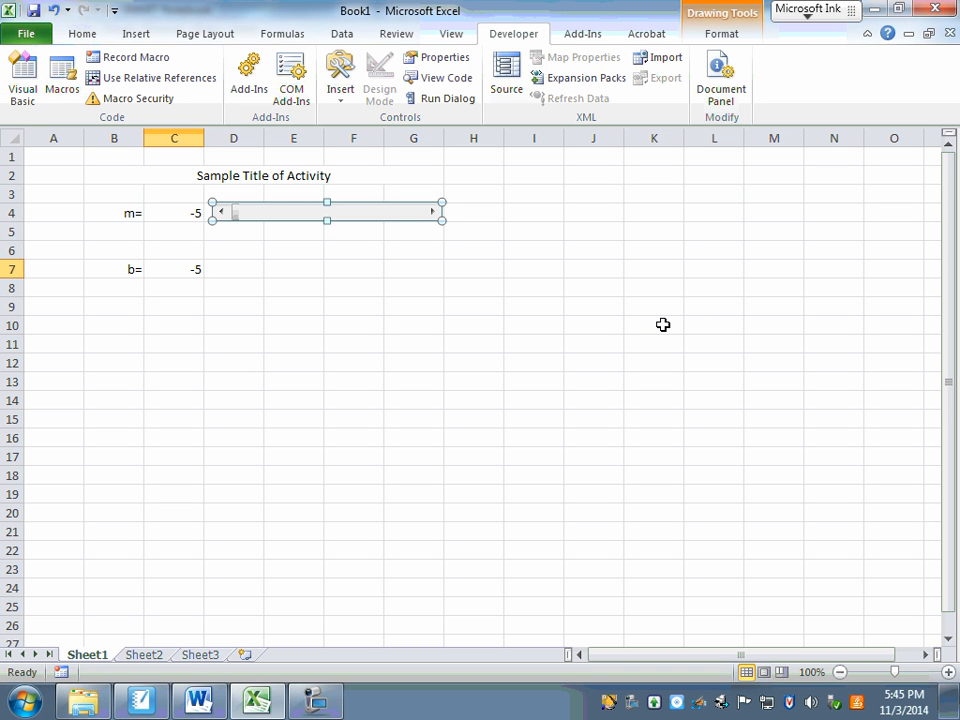
Step: Format the m scroll bar with a maximum value of 10 and link it to cell $C$5
{"action": "right_click", "coordinate": [400, 216]}
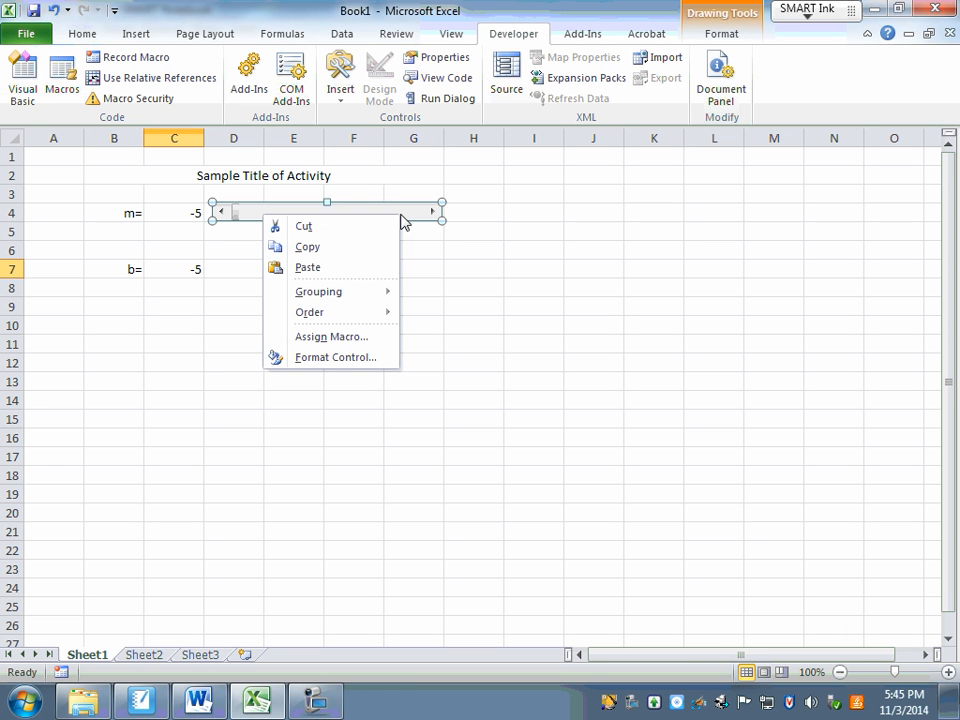
{"action": "left_click", "coordinate": [345, 358]}
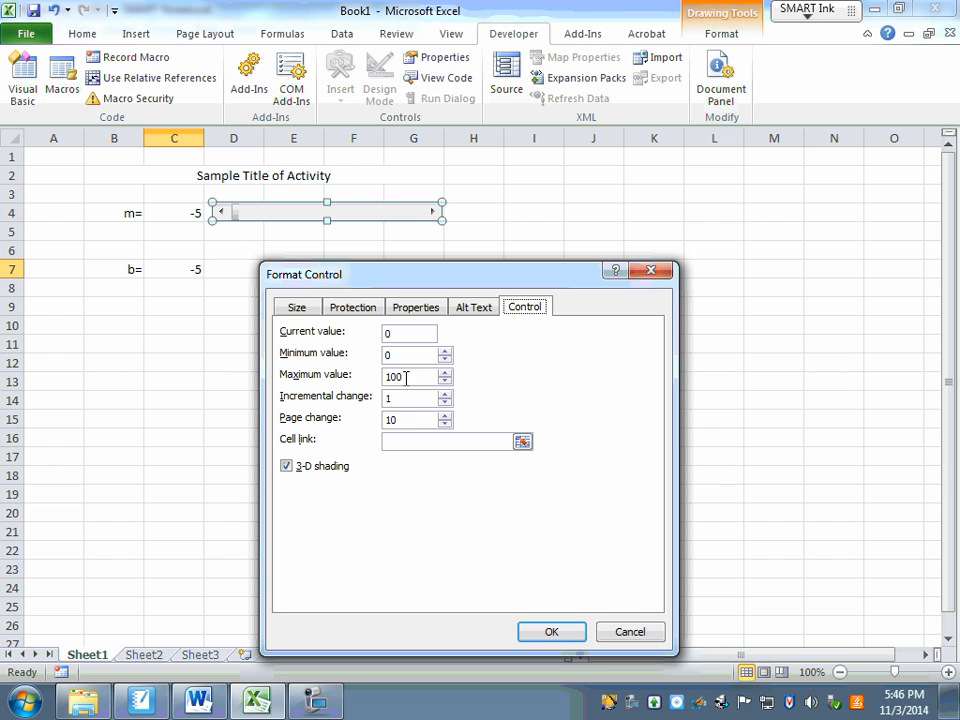
{"action": "left_click_drag", "start_coordinate": [394, 377], "coordinate": [377, 380]}
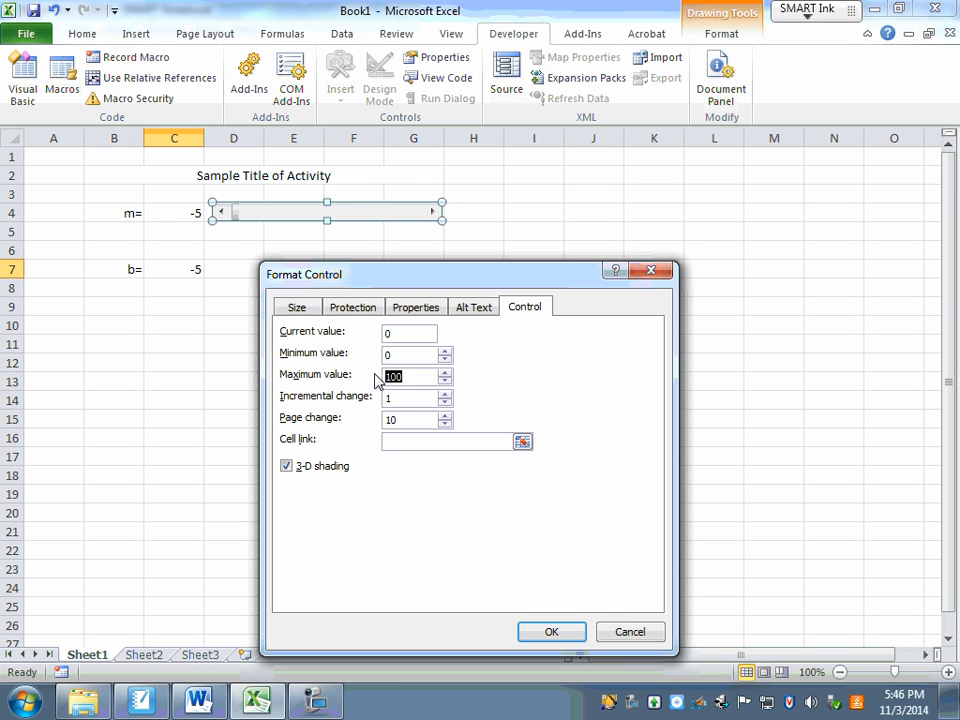
{"action": "type", "text": "100"}
{"action": "key", "text": "BackSpace"}
{"action": "left_click", "coordinate": [523, 446]}
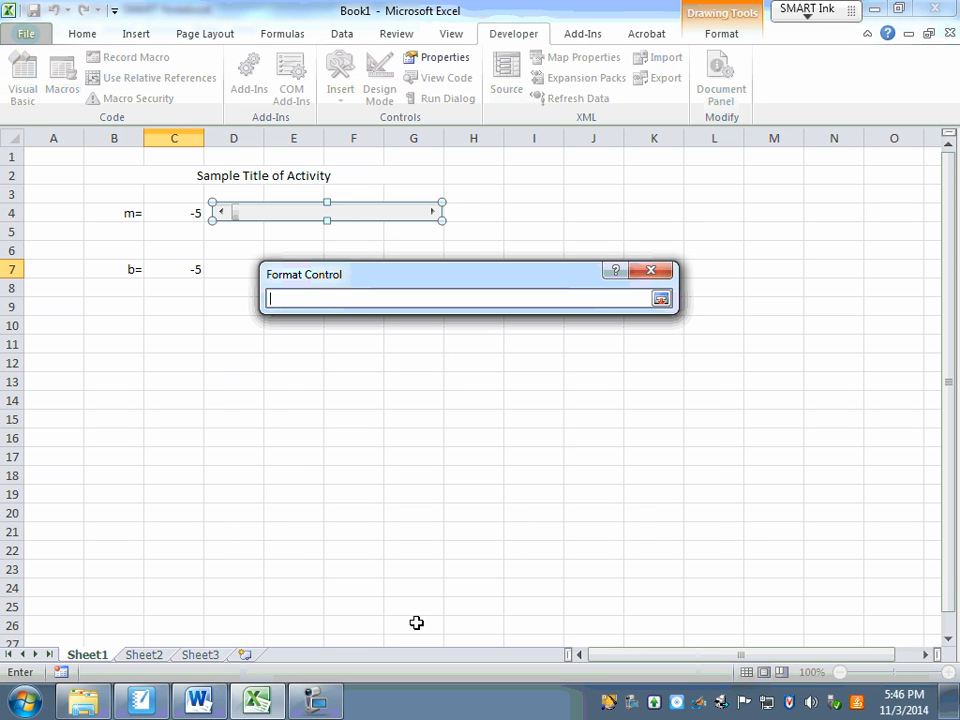
{"action": "left_click", "coordinate": [177, 233]}
{"action": "left_click", "coordinate": [661, 298]}
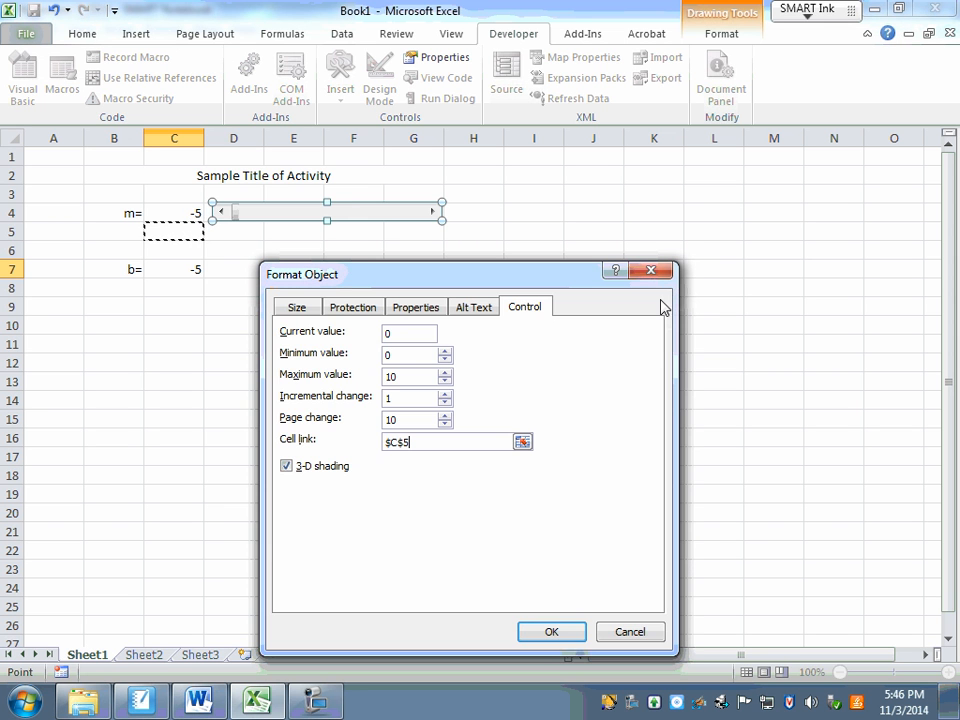
{"action": "left_click", "coordinate": [556, 633]}
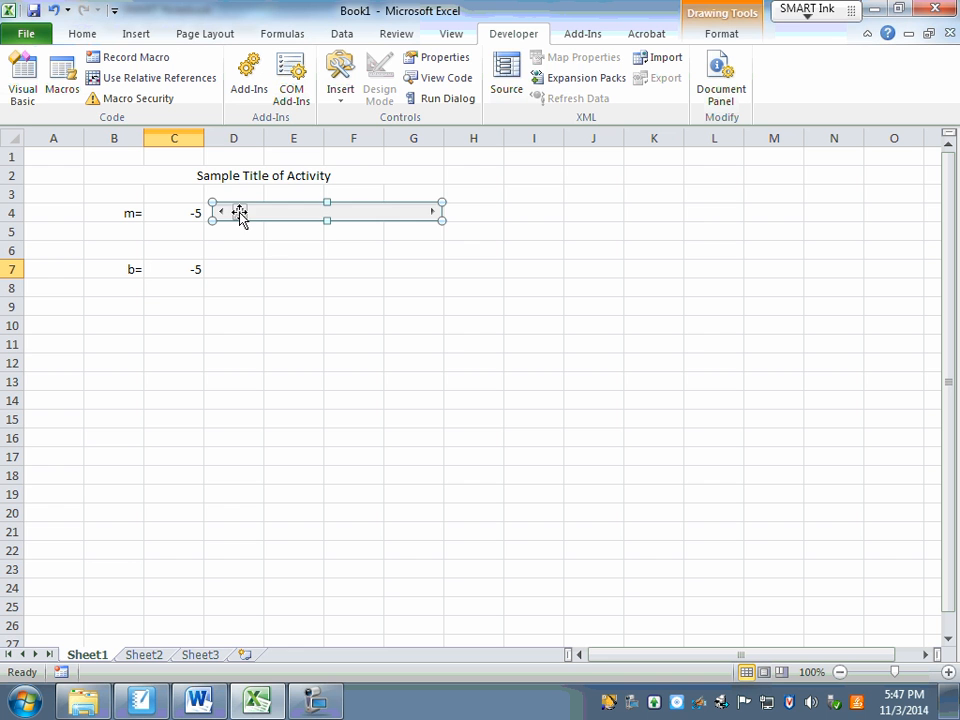
Step: Test the m scroll bar by shifting it back and forth, leaving the linked cell C5 at 4
{"action": "left_click", "coordinate": [285, 251]}
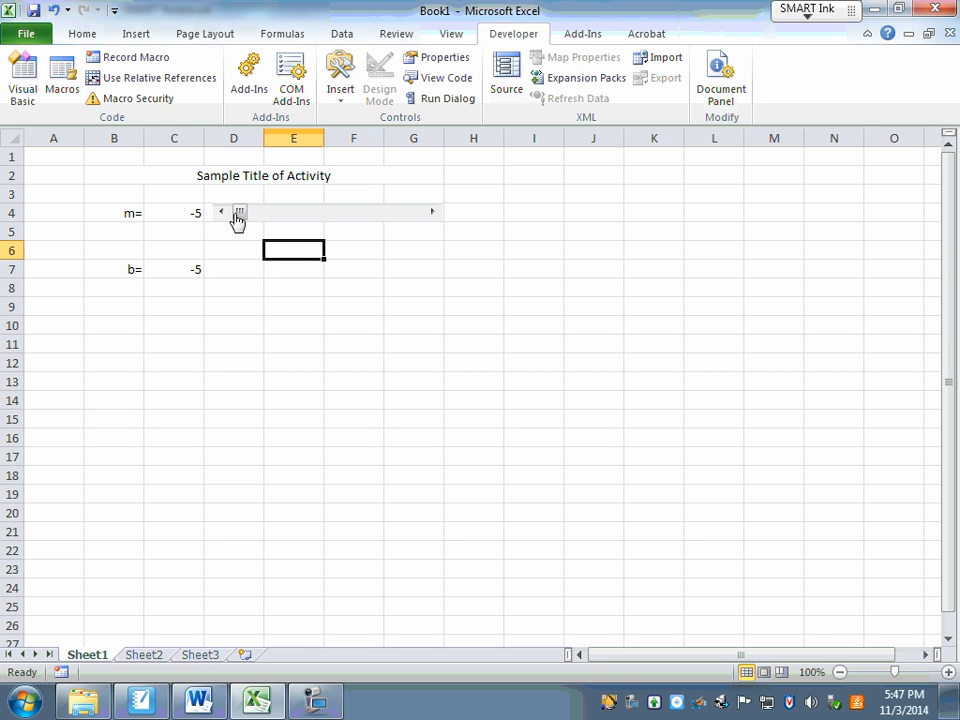
{"action": "left_click_drag", "start_coordinate": [239, 222], "coordinate": [322, 226]}
{"action": "mouse_move", "coordinate": [310, 214]}
{"action": "left_mouse_down"}
{"action": "mouse_move", "coordinate": [368, 222]}
{"action": "mouse_move", "coordinate": [302, 223]}
{"action": "left_mouse_up"}
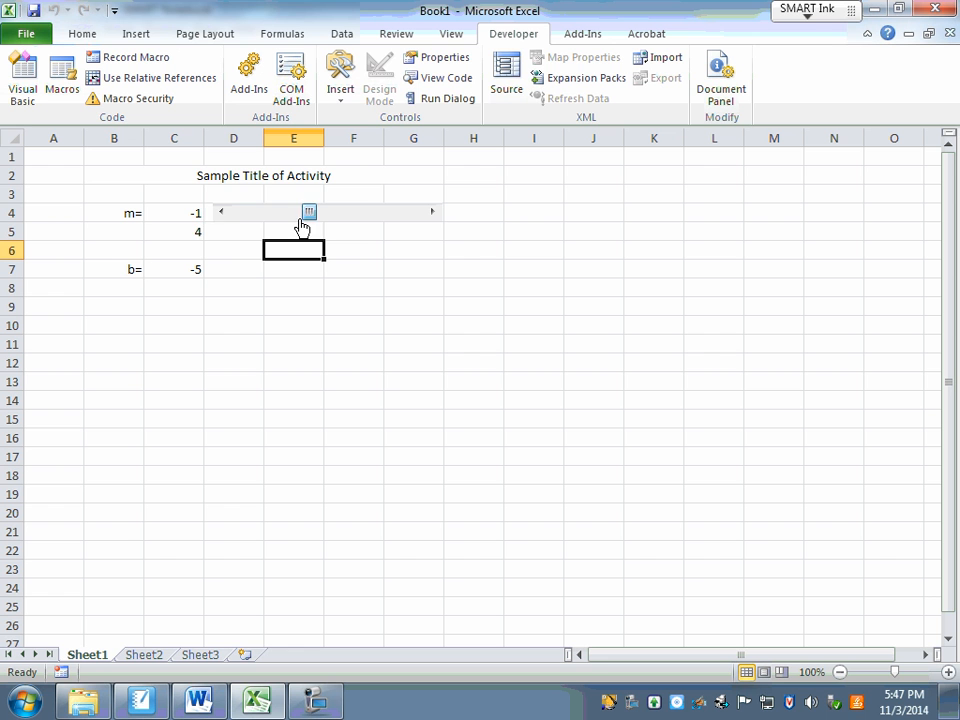
{"action": "left_click", "coordinate": [222, 214]}
{"action": "left_click", "coordinate": [222, 214]}
{"action": "left_click", "coordinate": [436, 213]}
{"action": "left_click", "coordinate": [436, 213]}
{"action": "left_click", "coordinate": [436, 213]}
{"action": "left_click", "coordinate": [436, 213]}
{"action": "left_click", "coordinate": [223, 213]}
{"action": "left_click", "coordinate": [223, 213]}
{"action": "left_click", "coordinate": [223, 213]}
{"action": "left_click", "coordinate": [223, 213]}
{"action": "left_click", "coordinate": [435, 213]}
{"action": "left_click", "coordinate": [435, 213]}
Step: Insert a second horizontal scroll bar form control beside the b value, spanning columns D to G in row 7
{"action": "left_click", "coordinate": [341, 92]}
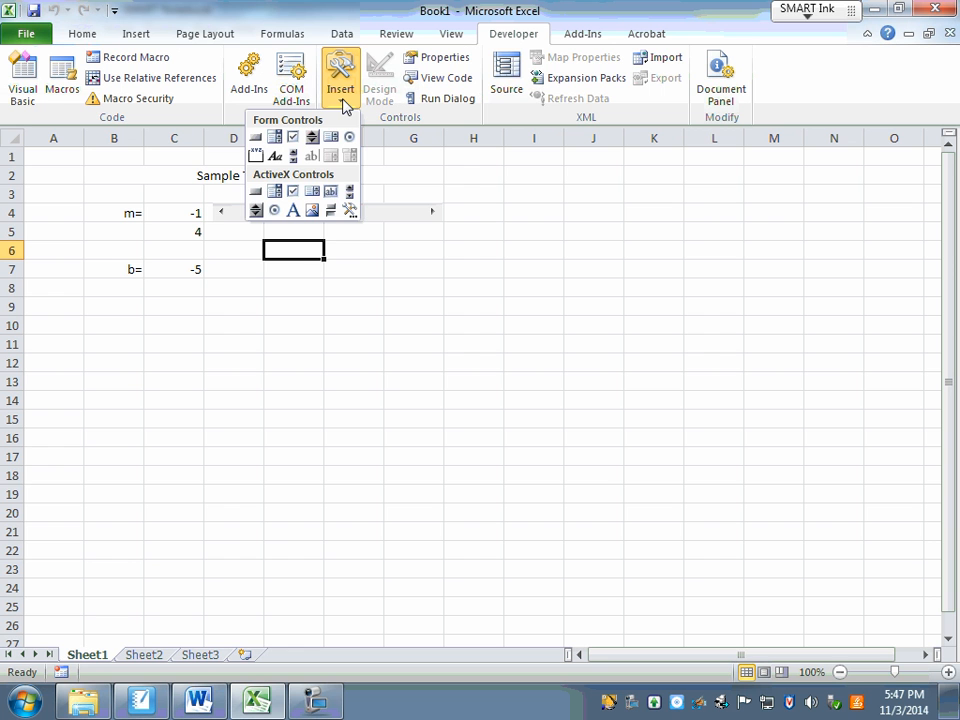
{"action": "left_click", "coordinate": [295, 158]}
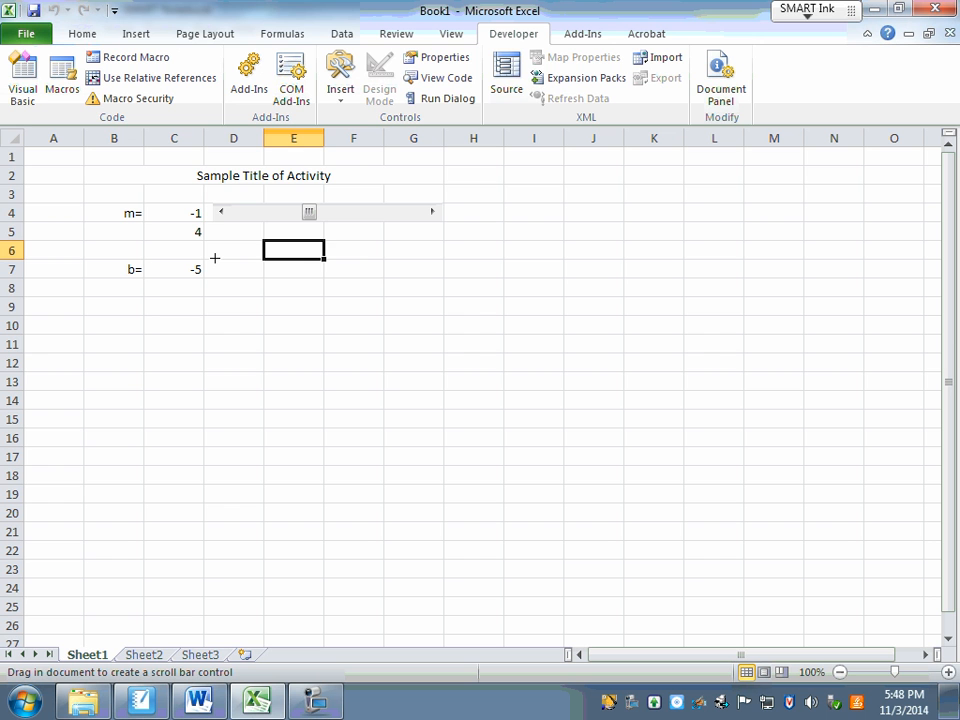
{"action": "mouse_move", "coordinate": [214, 258]}
{"action": "left_mouse_down"}
{"action": "mouse_move", "coordinate": [324, 279]}
{"action": "mouse_move", "coordinate": [443, 277]}
{"action": "left_mouse_up"}
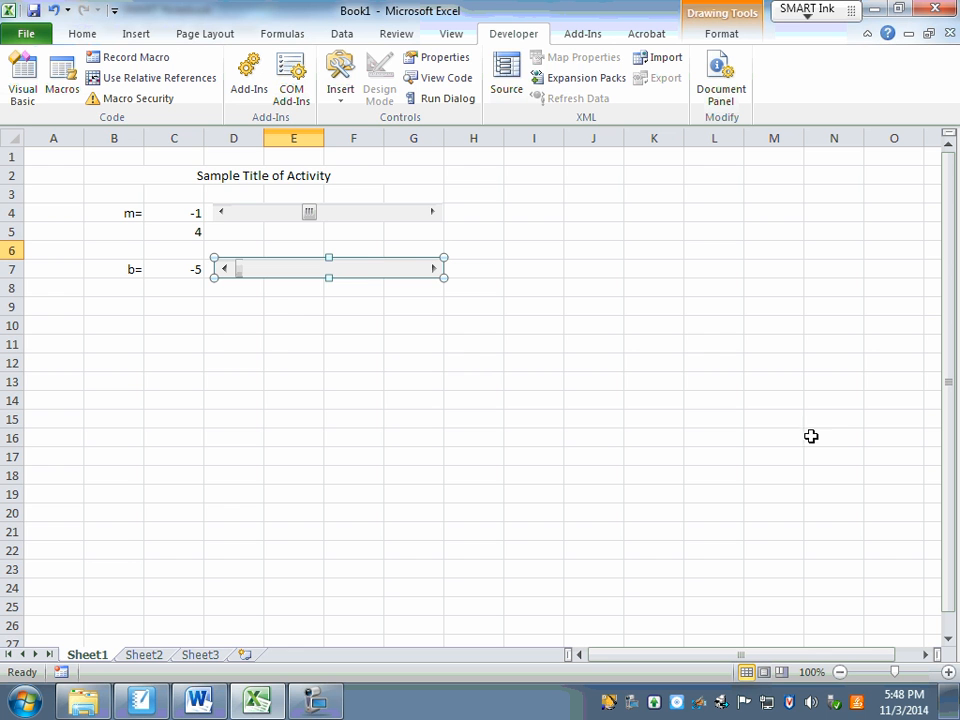
Step: Format the b scroll bar with a maximum value of 10 and link it to cell $C$8
{"action": "right_click", "coordinate": [387, 270]}
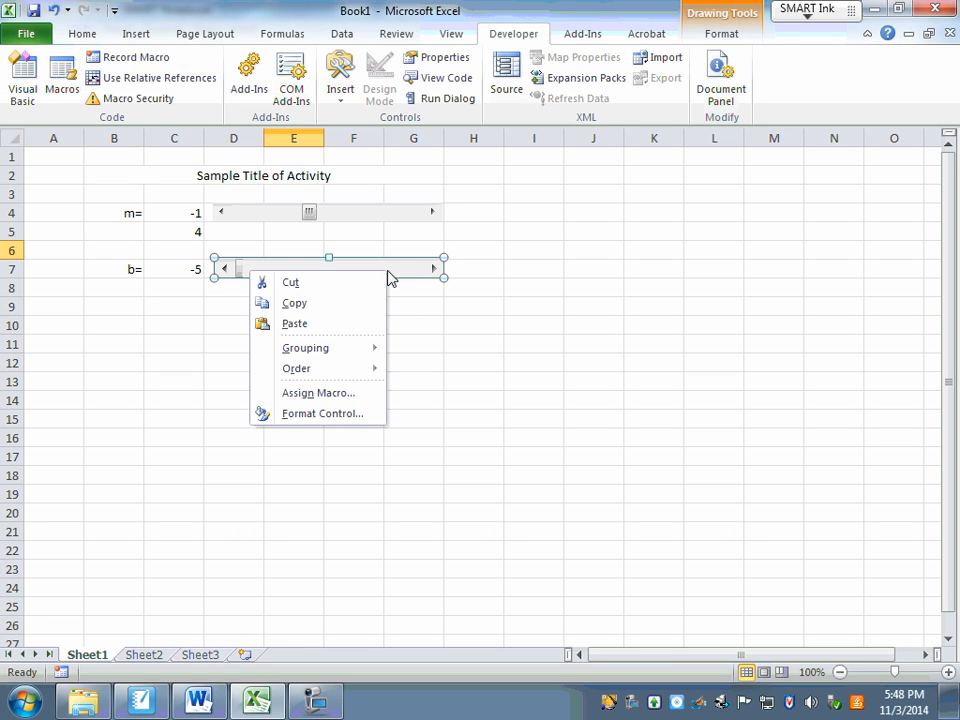
{"action": "left_click", "coordinate": [339, 415]}
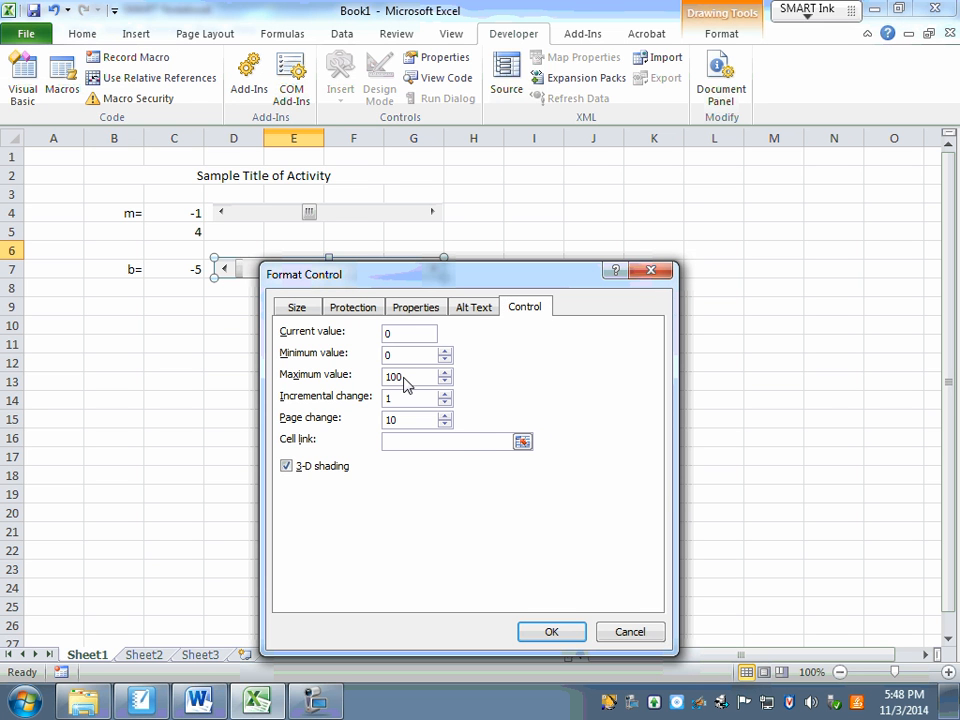
{"action": "left_click", "coordinate": [412, 376]}
{"action": "key", "text": "BackSpace"}
{"action": "left_click", "coordinate": [523, 443]}
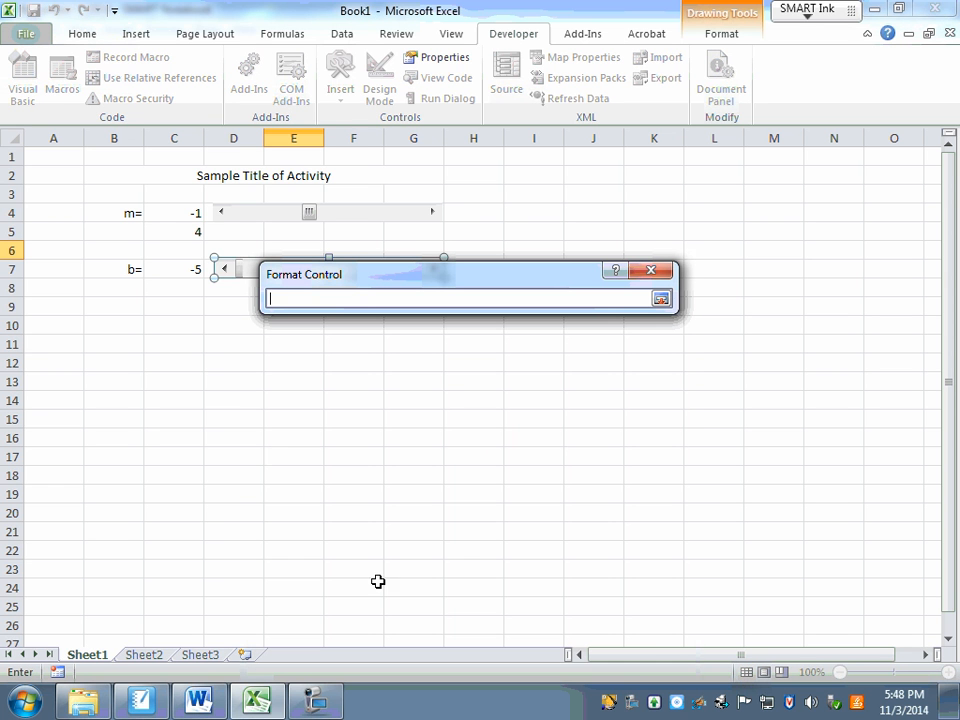
{"action": "left_click", "coordinate": [183, 286]}
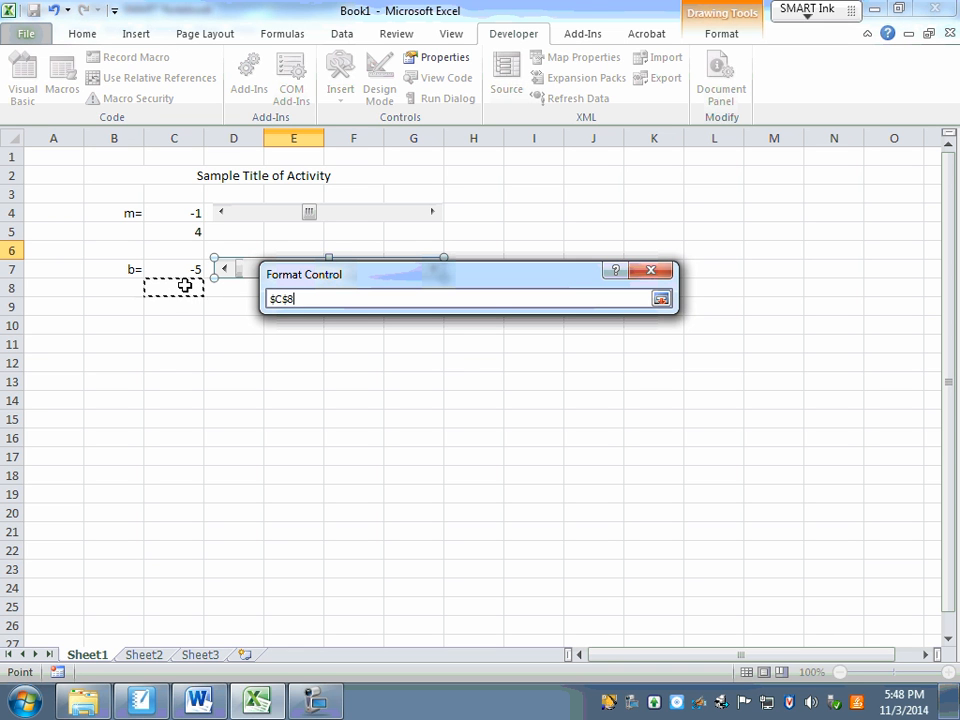
{"action": "left_click", "coordinate": [661, 298]}
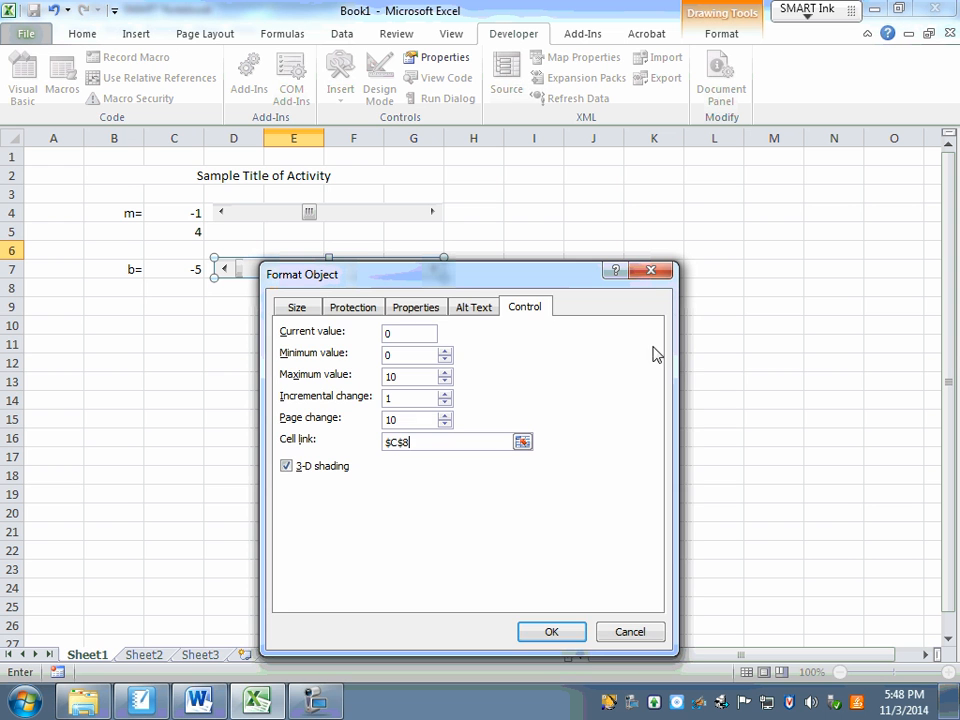
{"action": "left_click", "coordinate": [562, 634]}
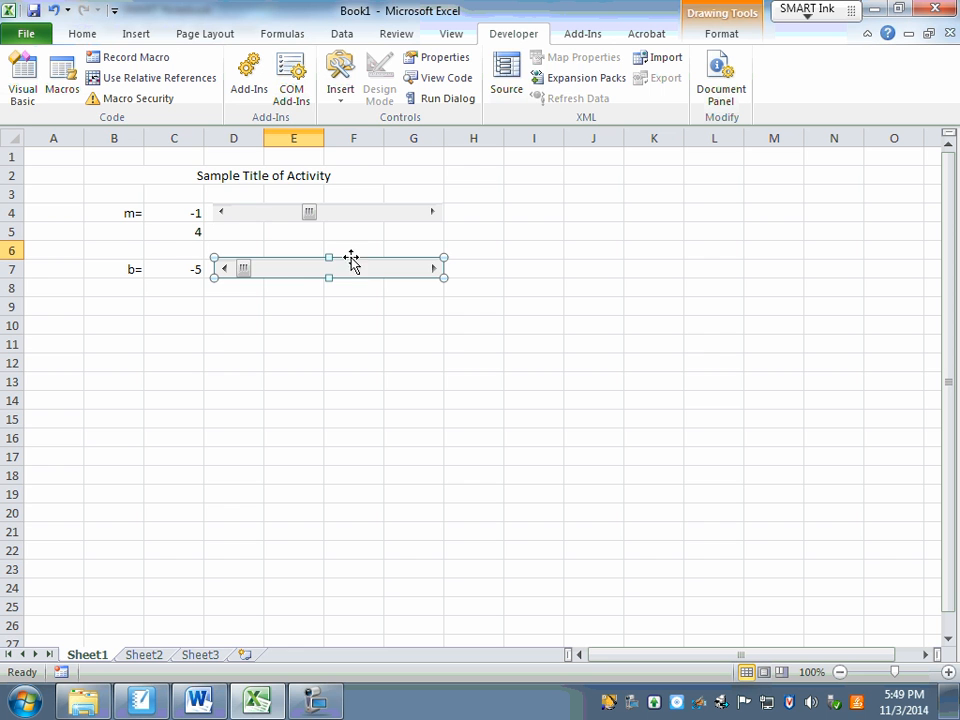
Step: Test the b scroll bar by stepping it up and back down, leaving the linked cell C8 at 1
{"action": "left_click", "coordinate": [299, 327]}
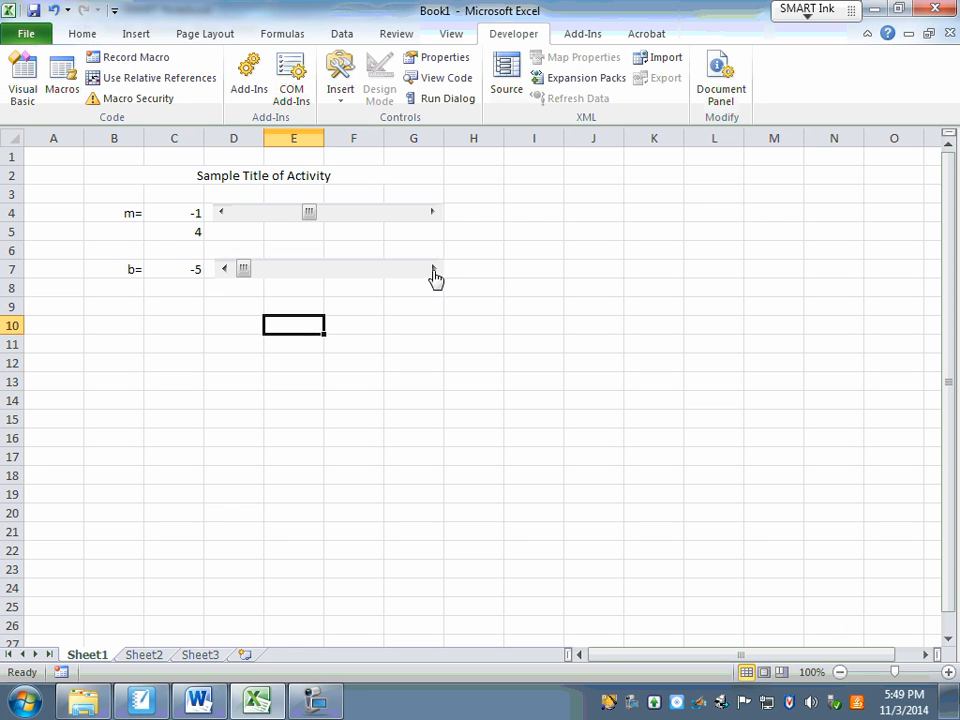
{"action": "left_click", "coordinate": [434, 270]}
{"action": "left_click", "coordinate": [434, 270]}
{"action": "left_click", "coordinate": [434, 270]}
{"action": "left_click", "coordinate": [434, 270]}
{"action": "left_click", "coordinate": [225, 270]}
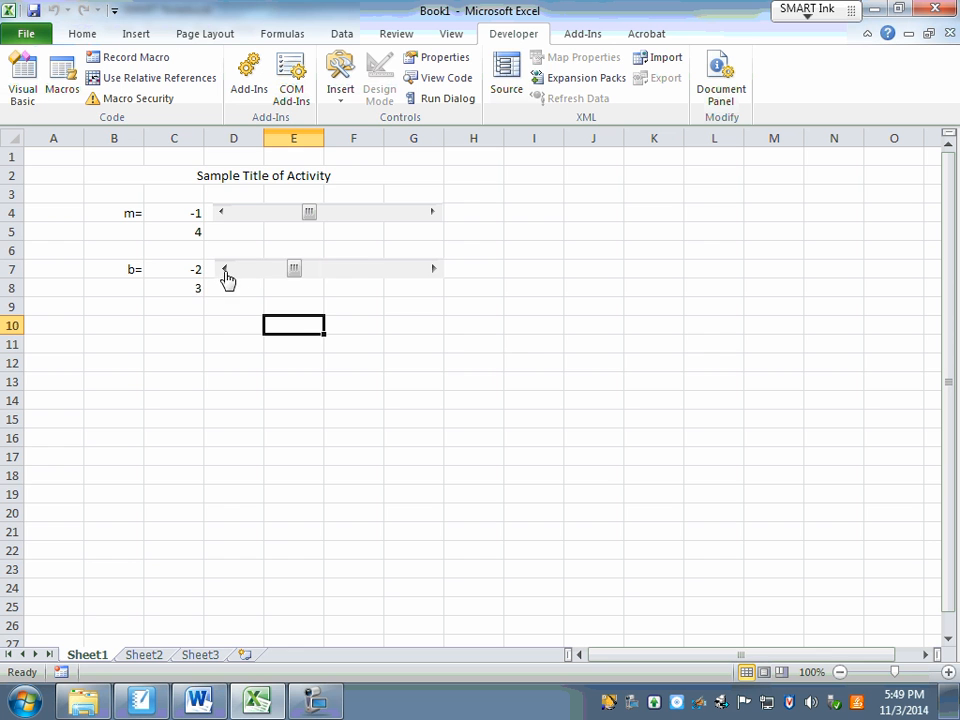
{"action": "left_click", "coordinate": [225, 270]}
{"action": "left_click", "coordinate": [225, 270]}
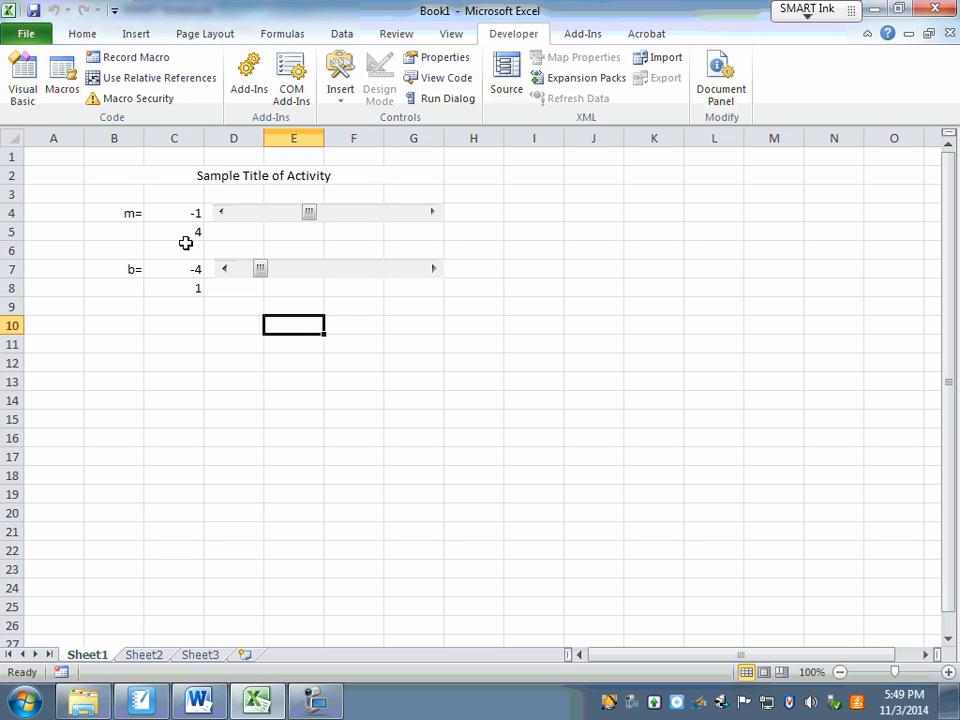
Step: Show the formula bar and select cell C4 to view the formula behind the m value
{"action": "left_click", "coordinate": [452, 34]}
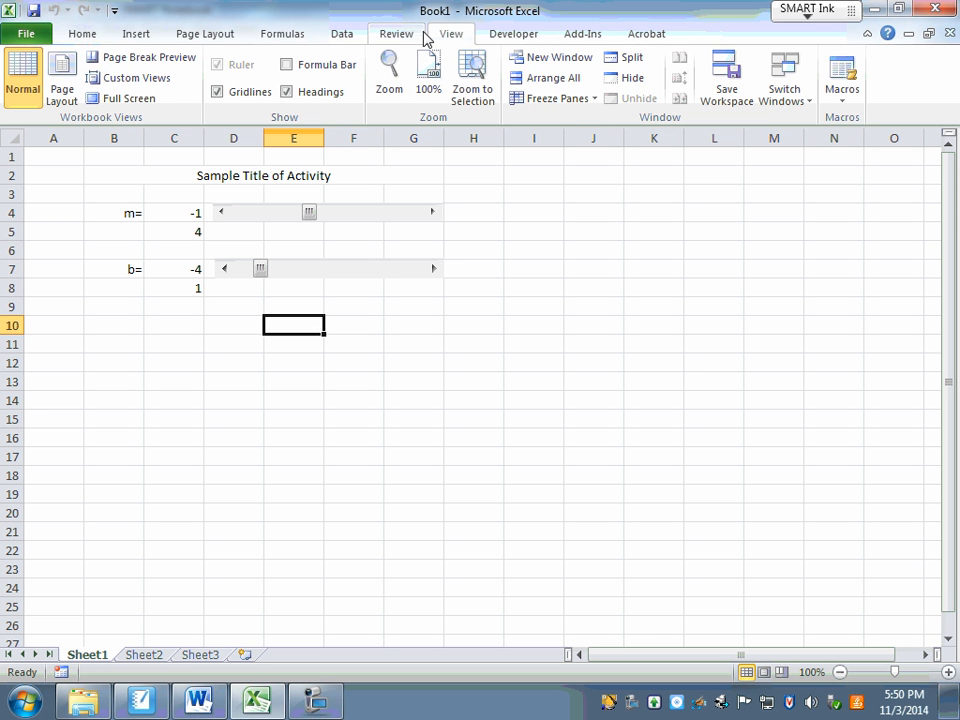
{"action": "left_click", "coordinate": [287, 66]}
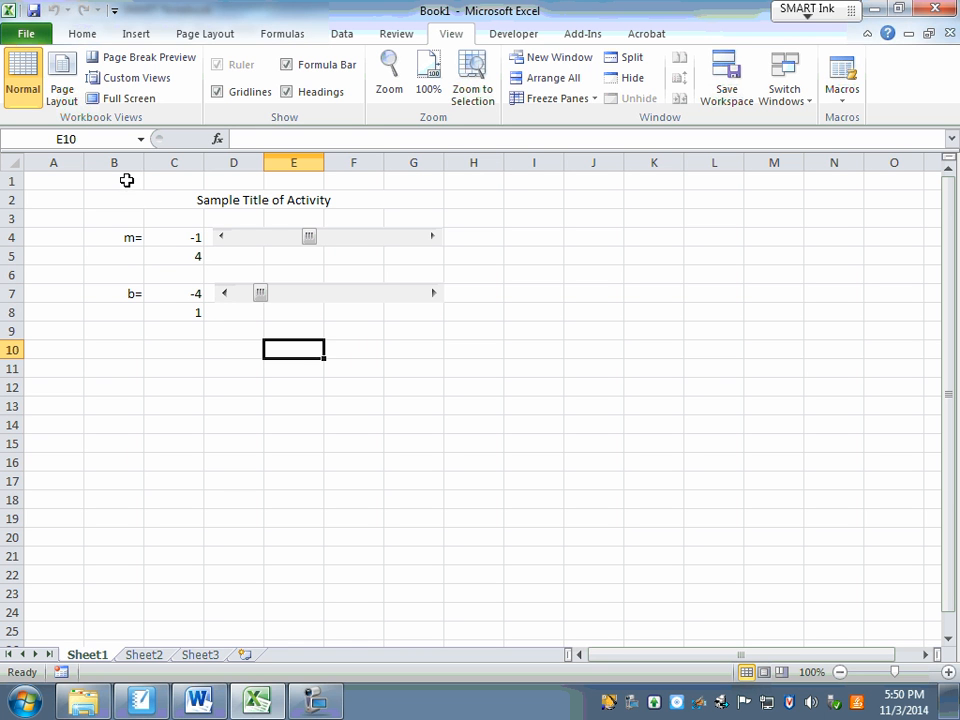
{"action": "left_click", "coordinate": [172, 236]}
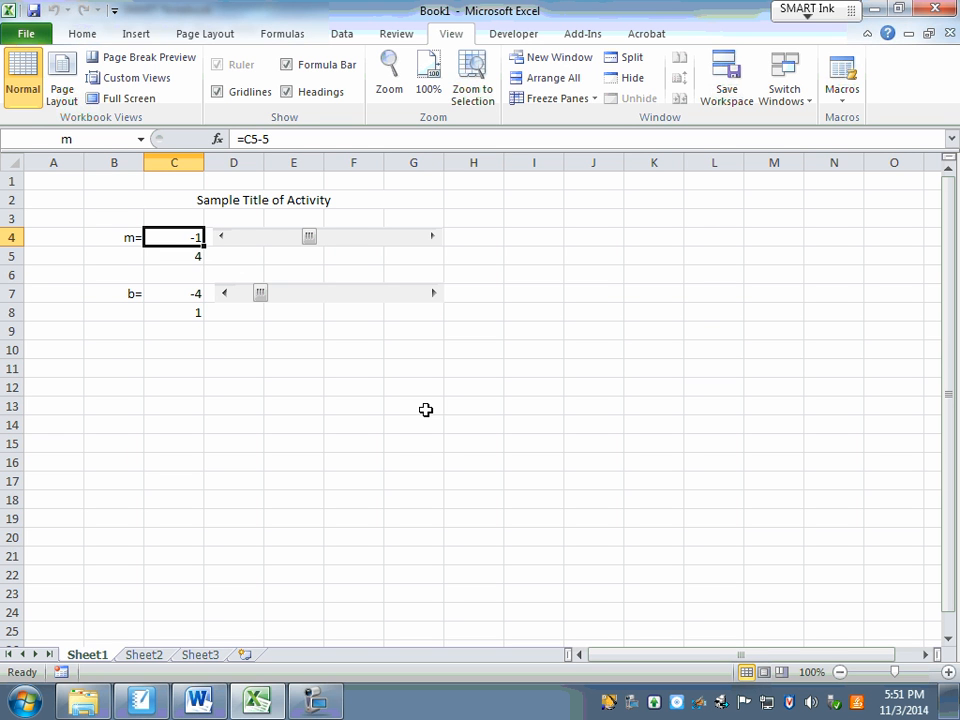
Step: Enter the table headings x in cell B10 and y in cell C10
{"action": "left_click", "coordinate": [128, 350]}
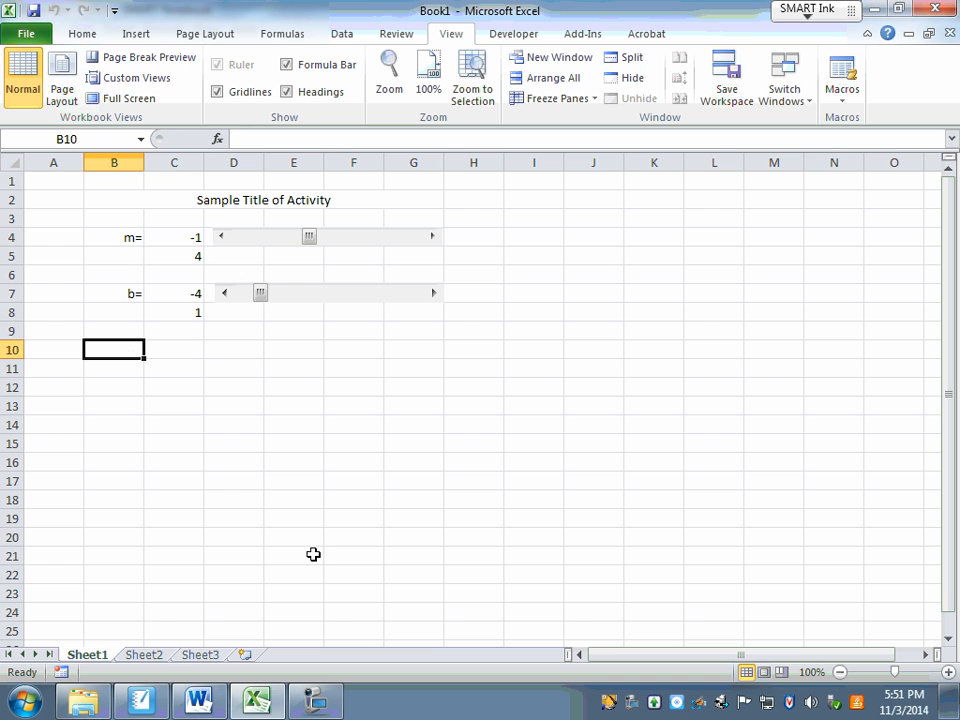
{"action": "type", "text": "x"}
{"action": "key", "text": "Tab"}
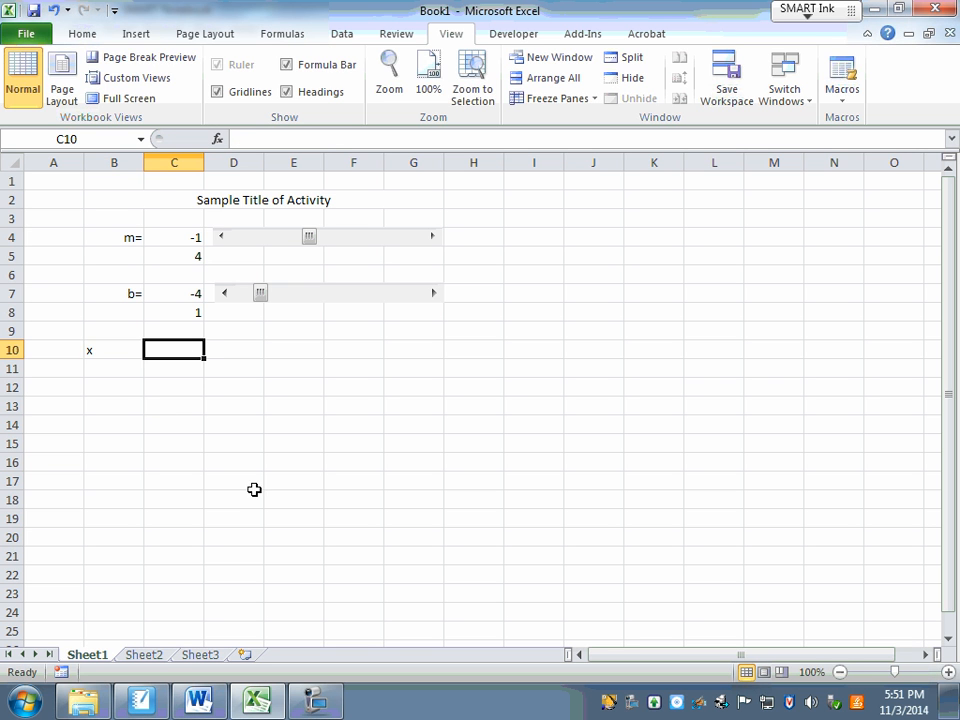
{"action": "type", "text": "y"}
{"action": "left_click", "coordinate": [182, 369]}
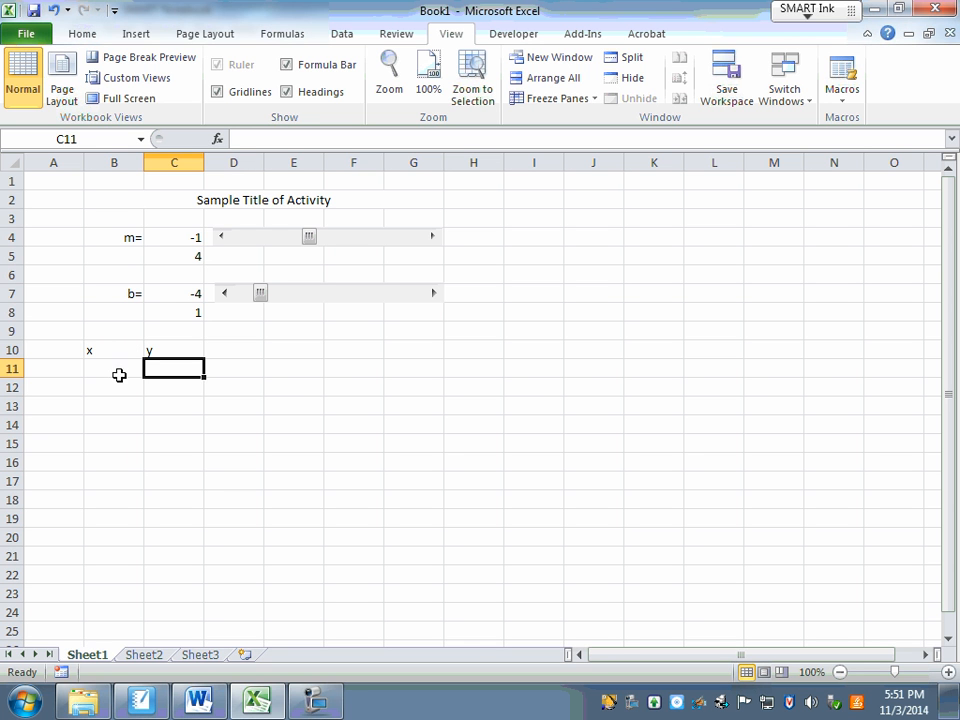
Step: Enter -5 in B11 and -4 in B12 as the first two x values
{"action": "left_click", "coordinate": [119, 372]}
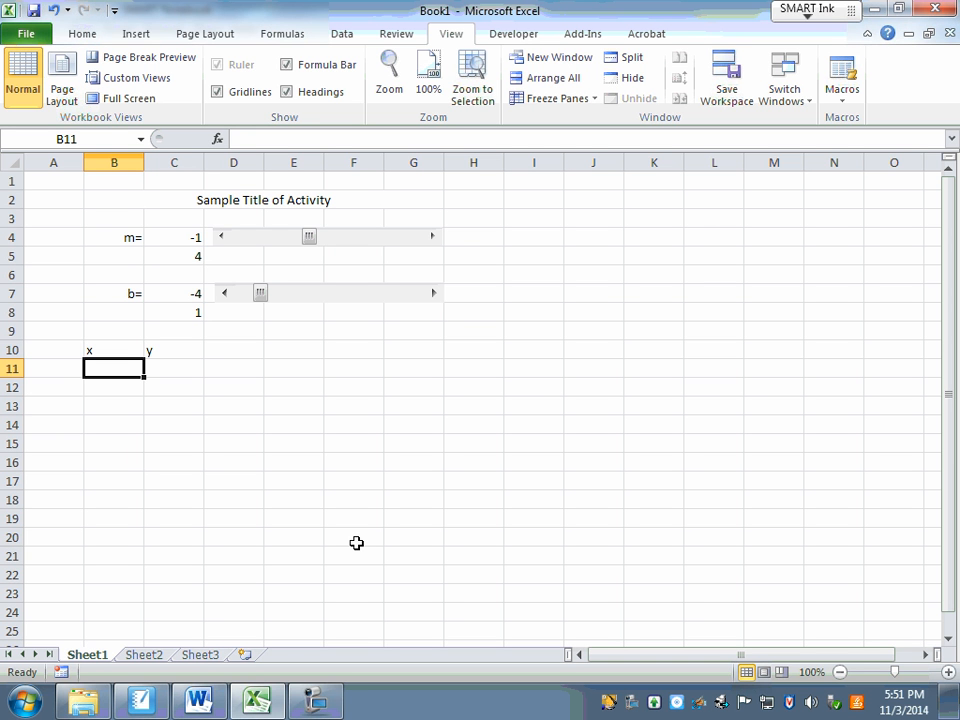
{"action": "type", "text": "-5"}
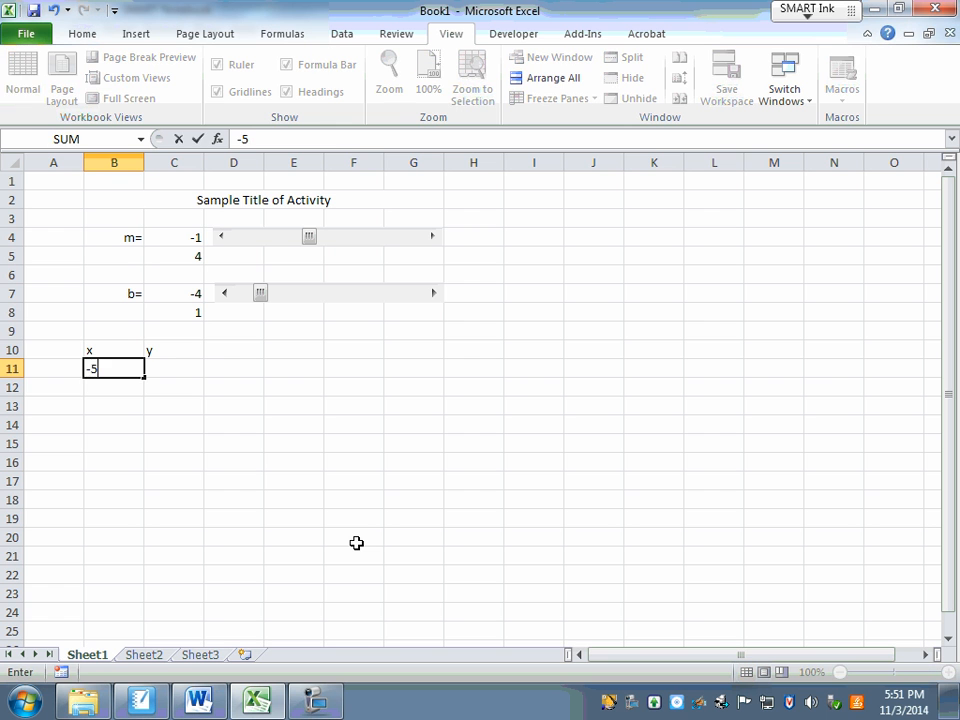
{"action": "key", "text": "Return"}
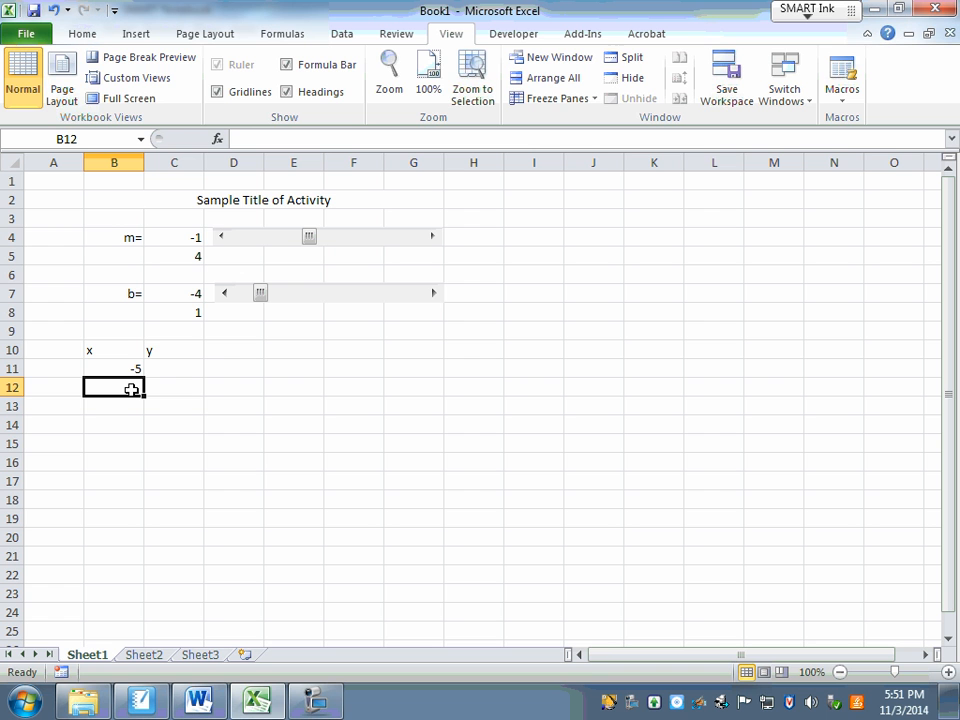
{"action": "type", "text": "-4"}
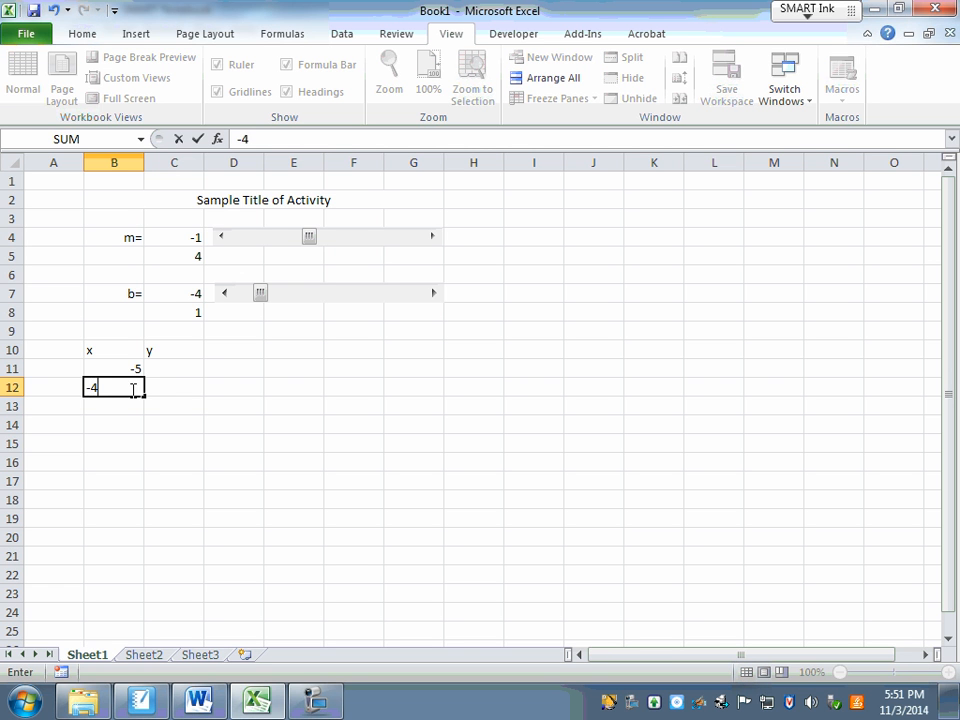
{"action": "key", "text": "Return"}
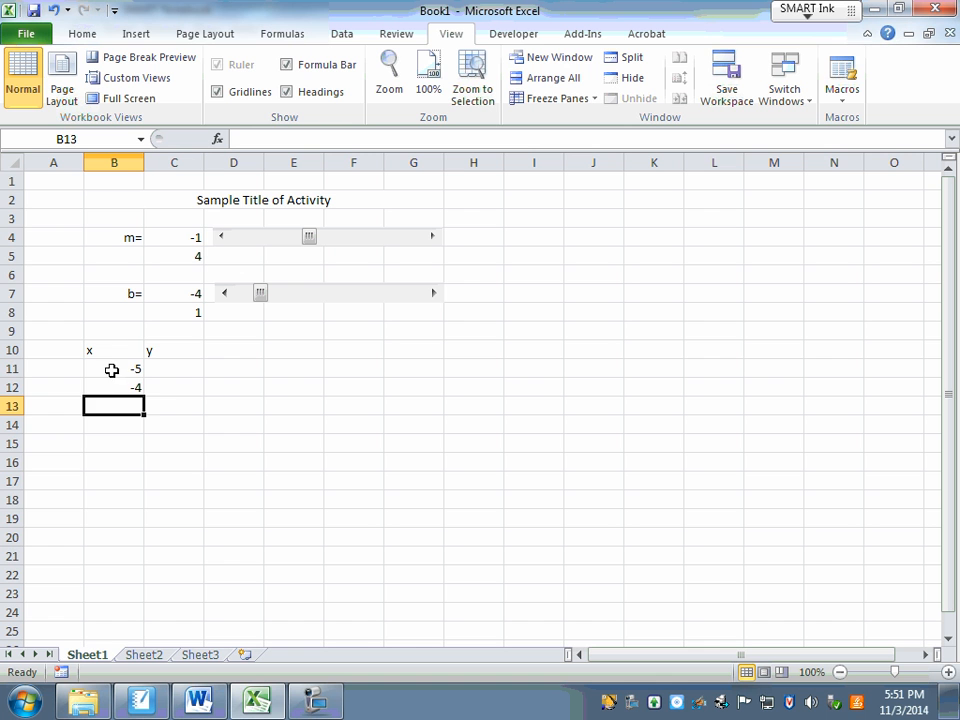
Step: Extend the x series from B11:B12 down to cell B21 so that it ends at 5
{"action": "left_click", "coordinate": [112, 369]}
{"action": "left_click_drag", "start_coordinate": [112, 369], "coordinate": [115, 384]}
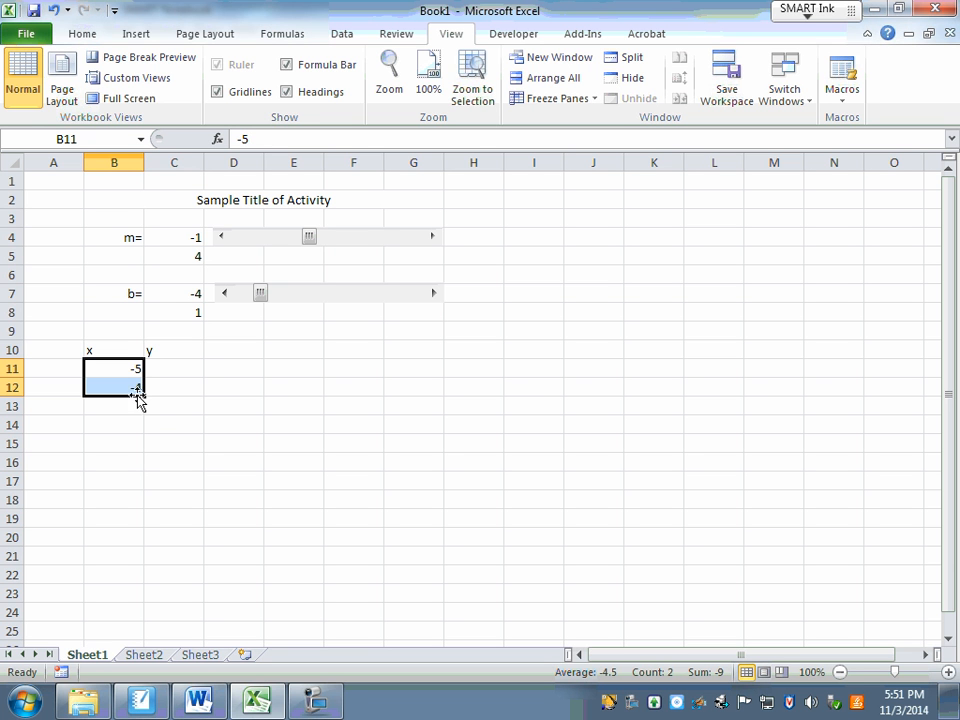
{"action": "left_click_drag", "start_coordinate": [145, 398], "coordinate": [134, 601]}
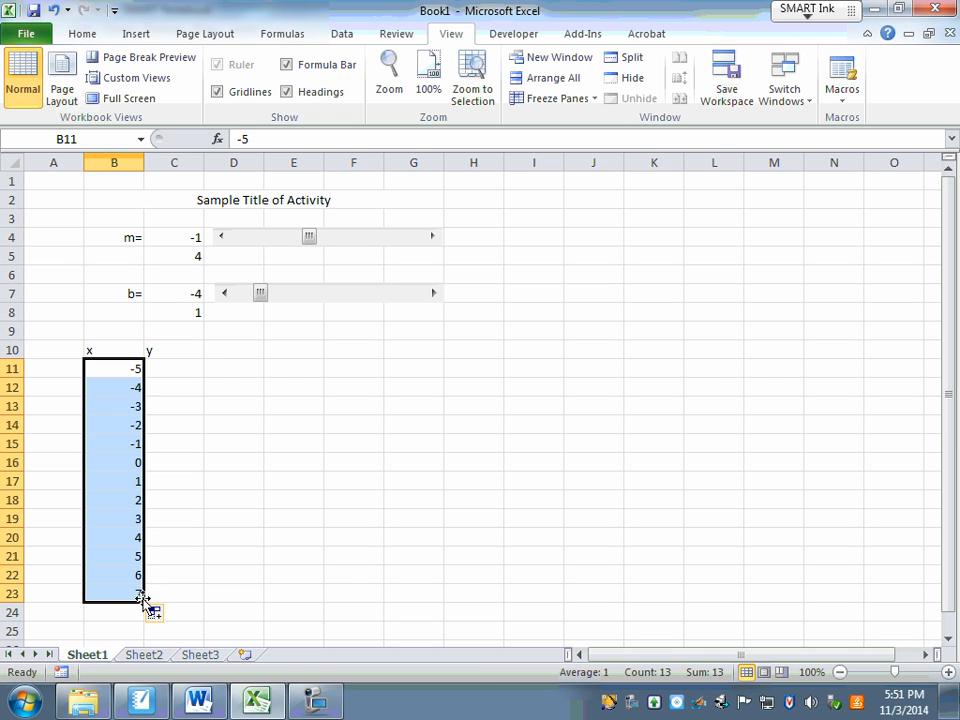
{"action": "mouse_move", "coordinate": [144, 600]}
{"action": "left_mouse_down"}
{"action": "mouse_move", "coordinate": [142, 574]}
{"action": "mouse_move", "coordinate": [148, 583]}
{"action": "left_mouse_up"}
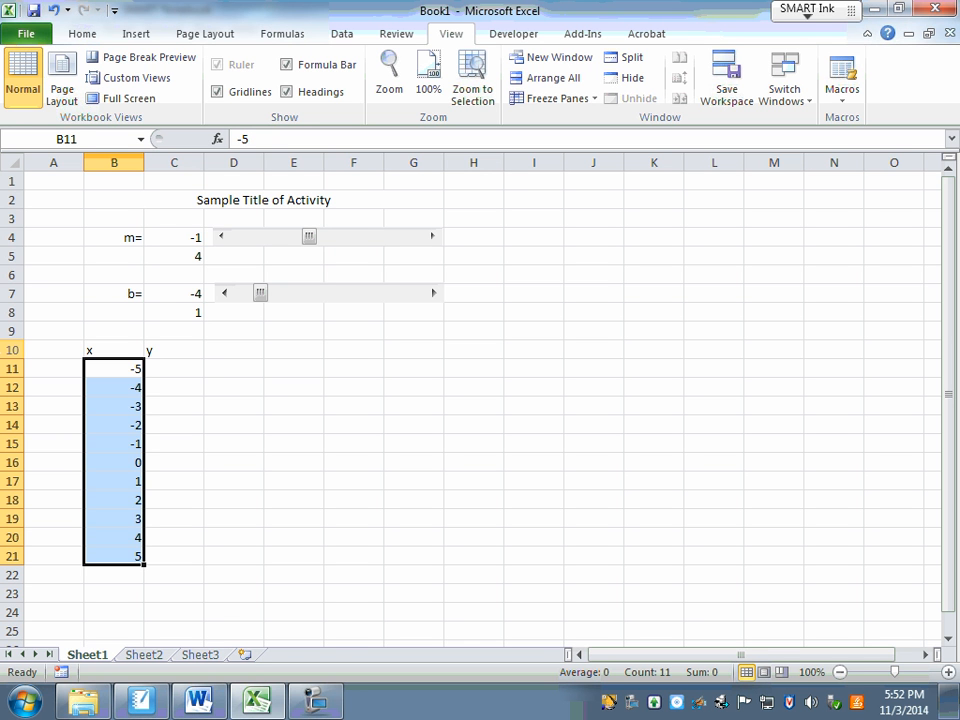
Step: Enter the formula =m*b11+b in cell C11 to calculate the first y value
{"action": "left_click", "coordinate": [178, 368]}
{"action": "double_click", "coordinate": [179, 368]}
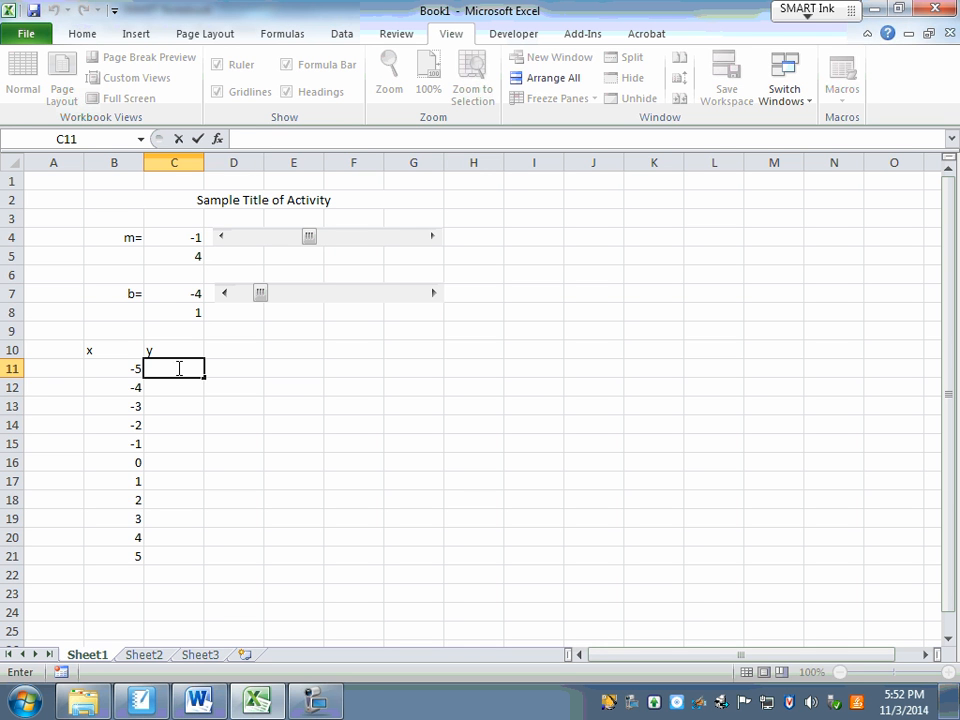
{"action": "type", "text": "=m"}
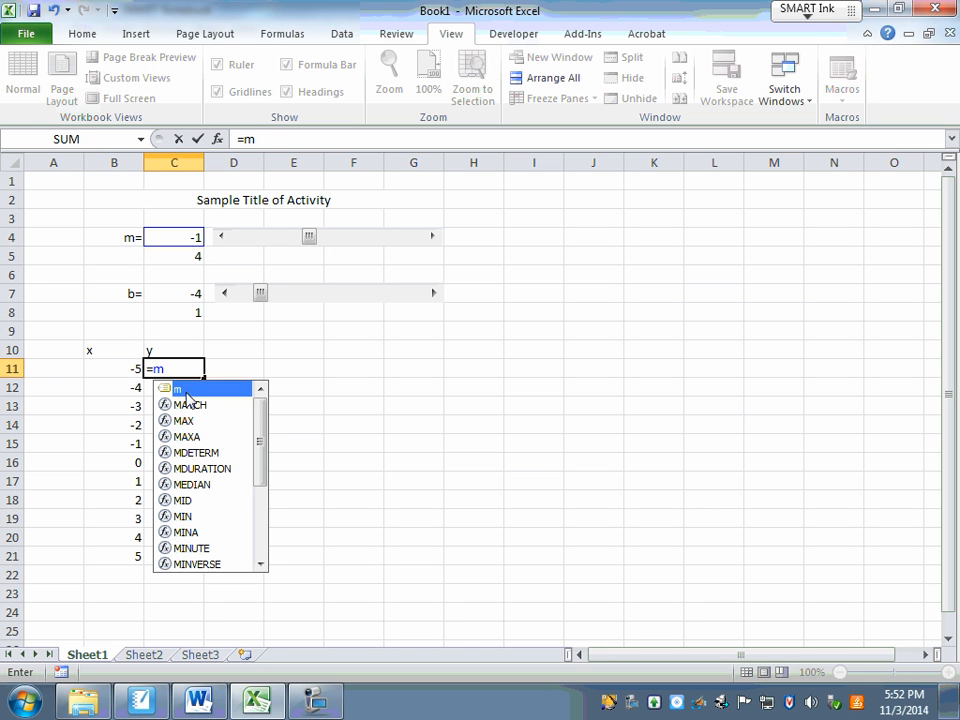
{"action": "type", "text": "*"}
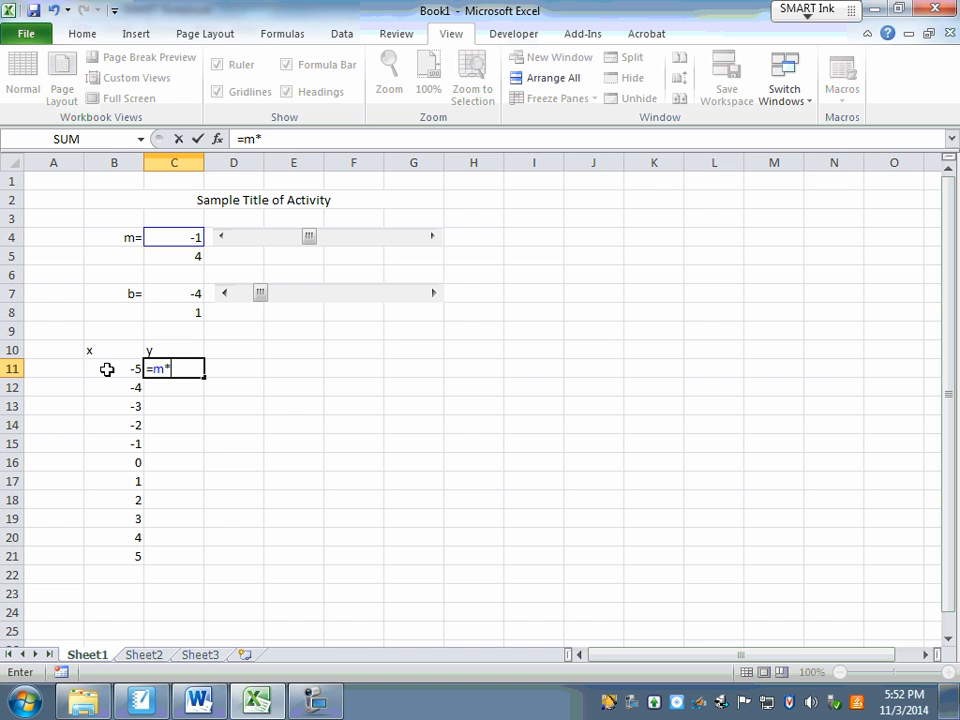
{"action": "type", "text": "b"}
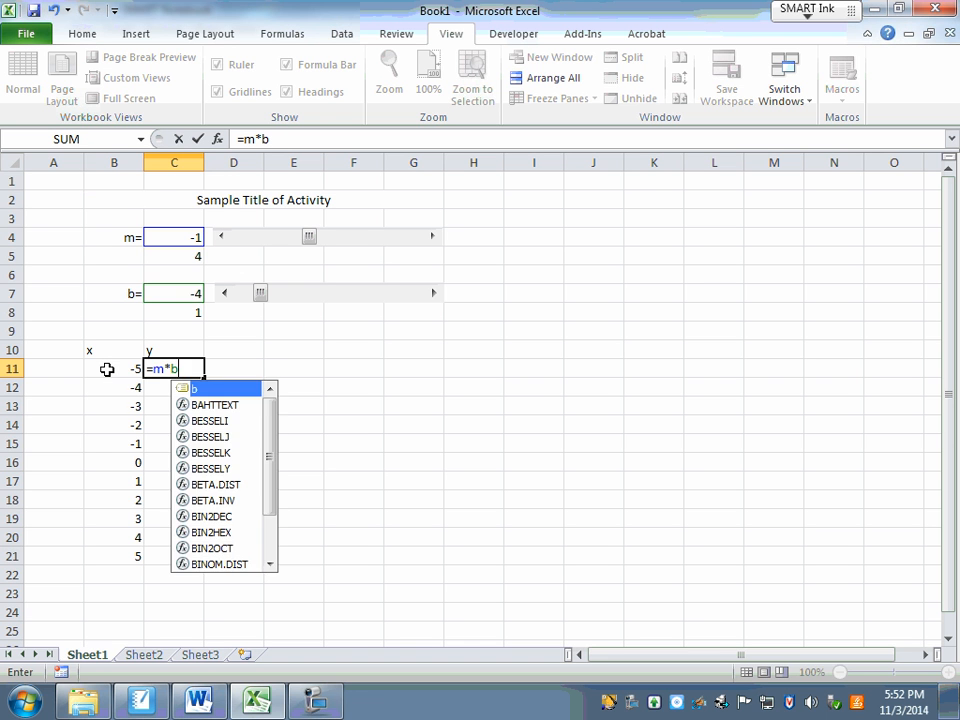
{"action": "type", "text": "11"}
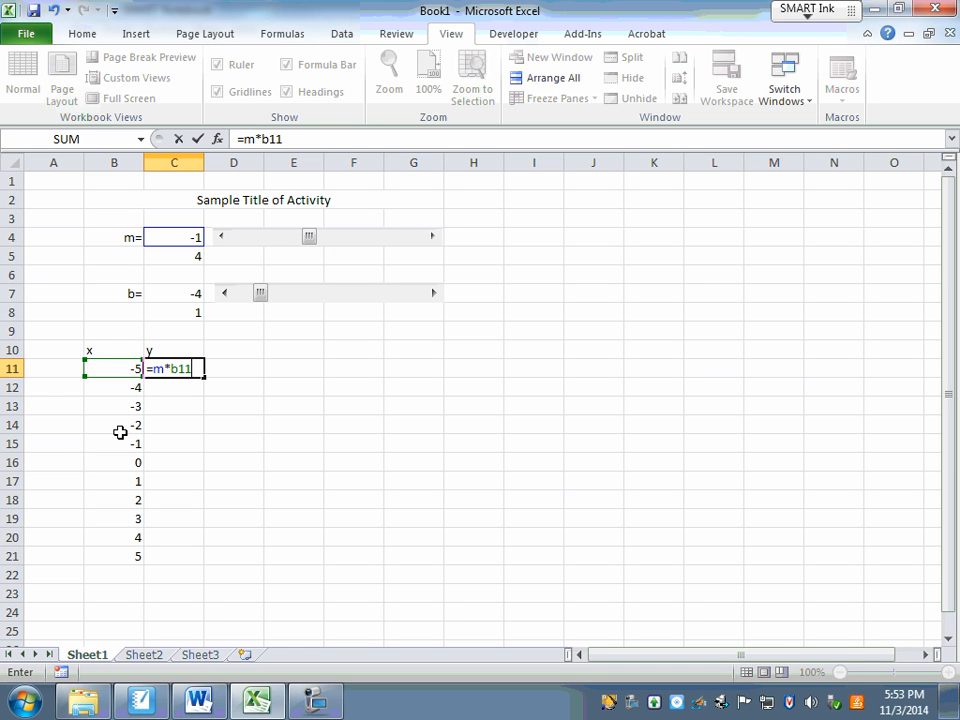
{"action": "type", "text": "+b"}
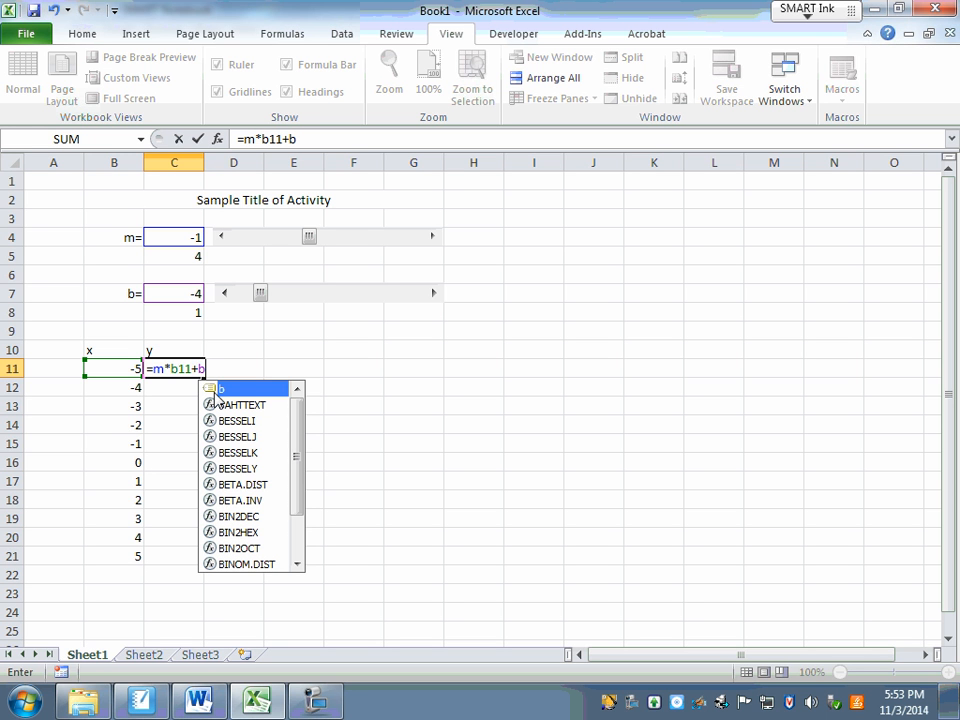
{"action": "key", "text": "Return"}
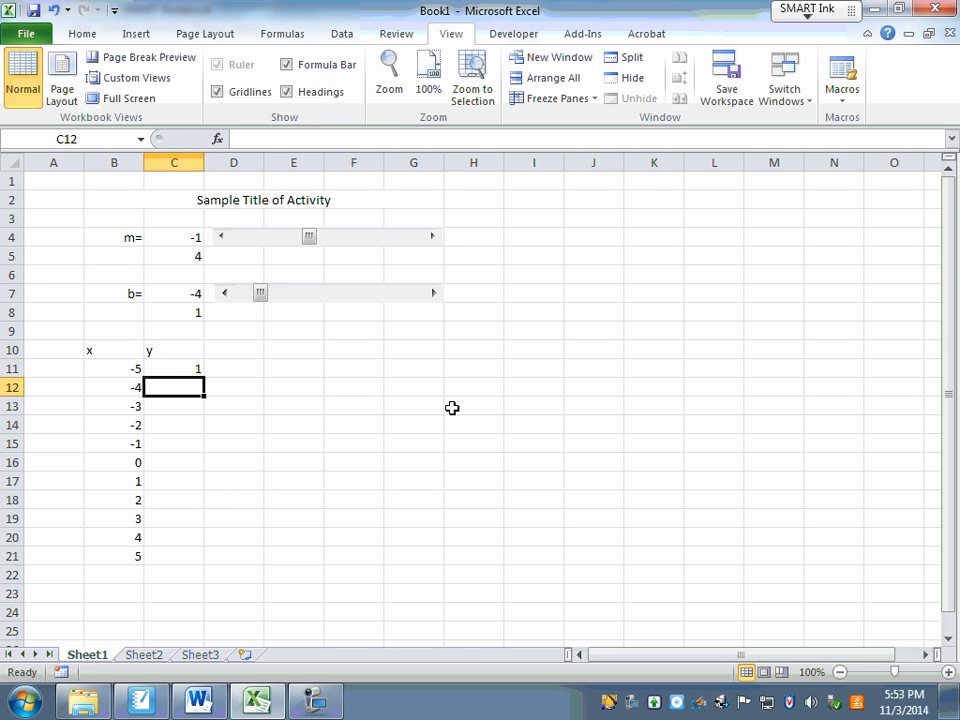
Step: Fill the y formula from C11 down to C21, alongside all the x values
{"action": "key", "text": "Up"}
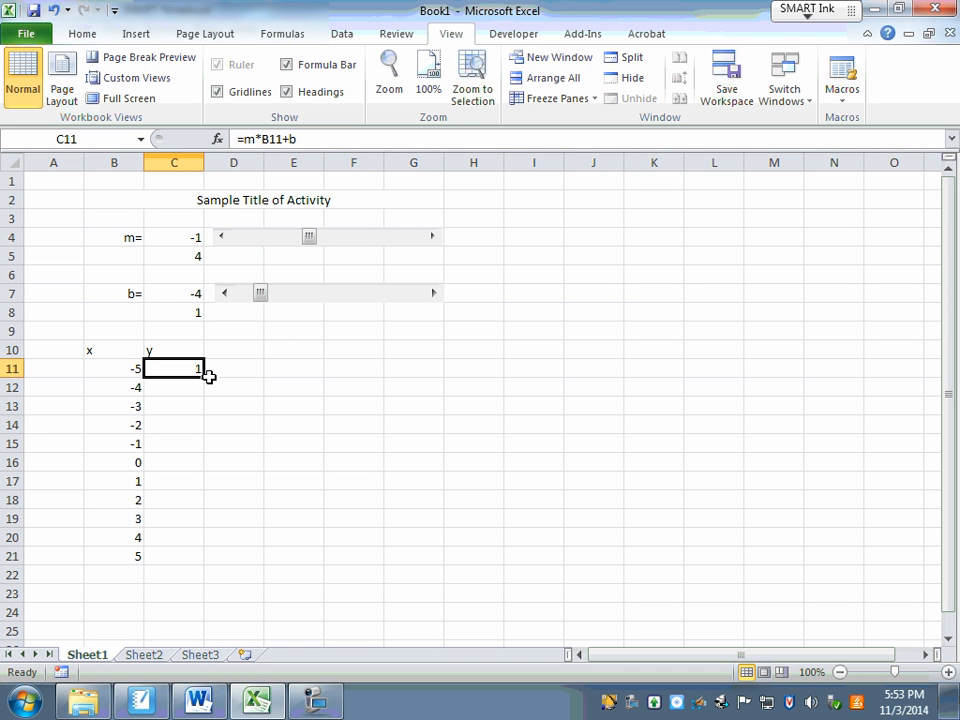
{"action": "left_click", "coordinate": [240, 368]}
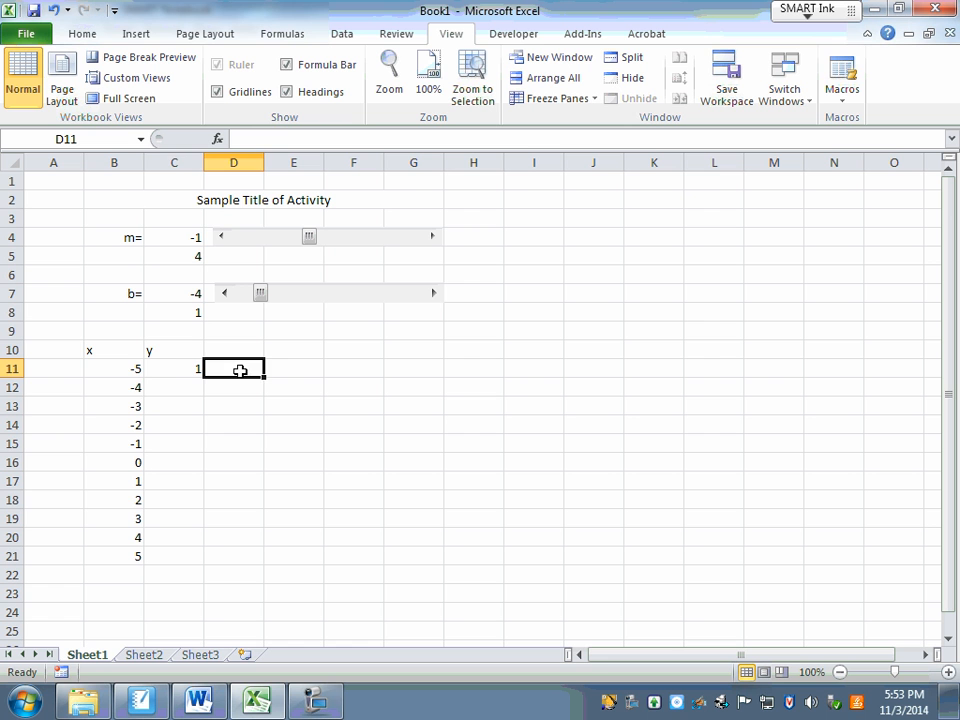
{"action": "left_click", "coordinate": [171, 368]}
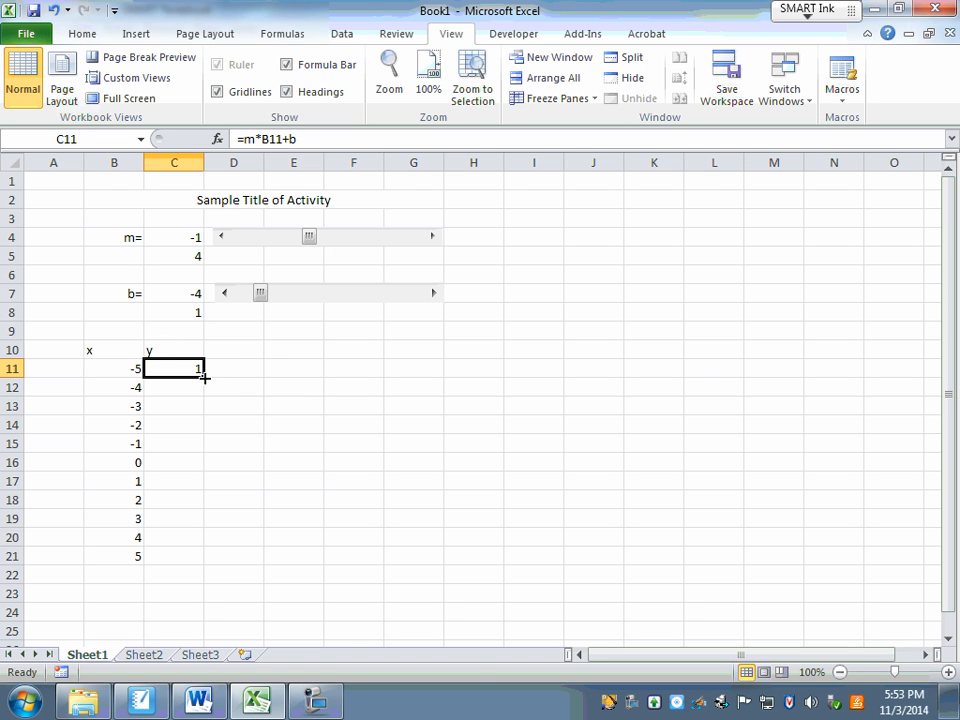
{"action": "left_click_drag", "start_coordinate": [206, 377], "coordinate": [219, 560]}
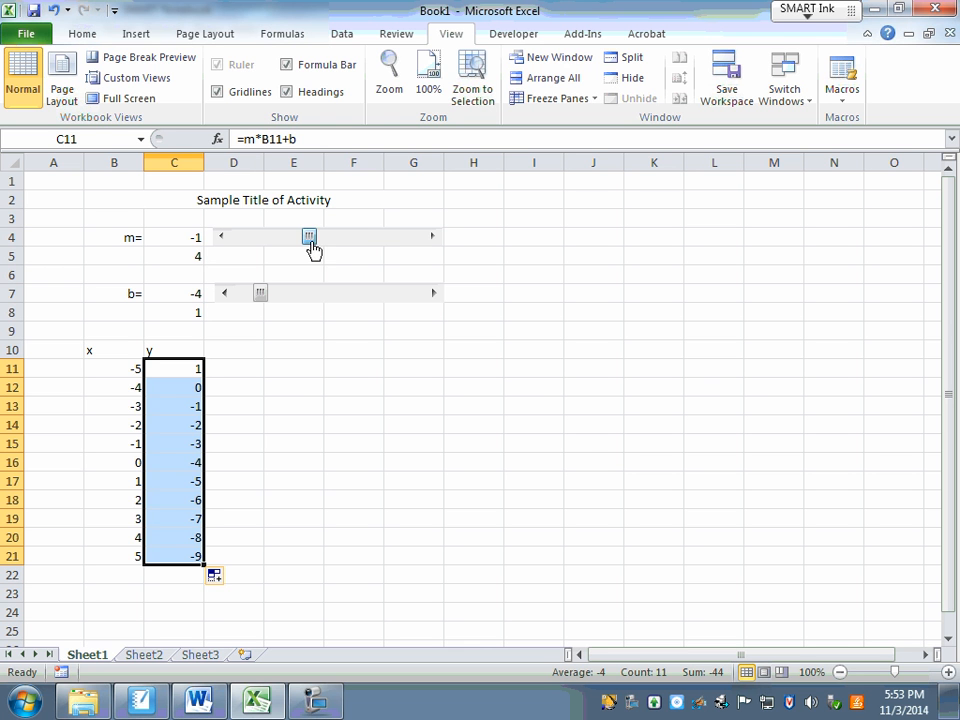
Step: Test the table with both scroll bars, leaving m at 1 and b at 1
{"action": "left_click_drag", "start_coordinate": [306, 253], "coordinate": [335, 253]}
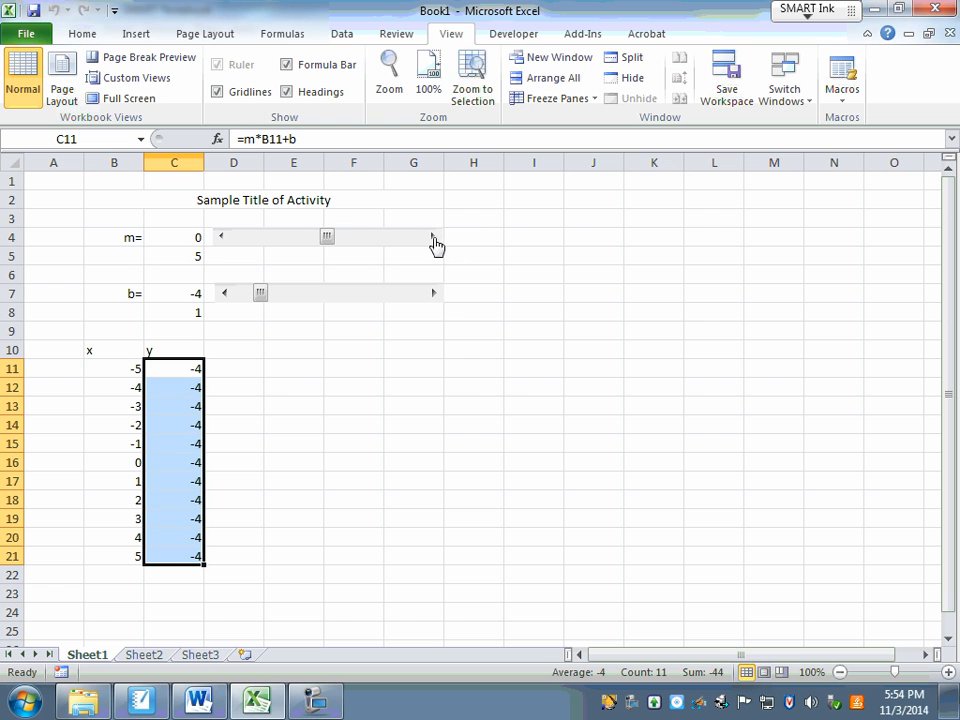
{"action": "left_click_drag", "start_coordinate": [436, 246], "coordinate": [433, 242]}
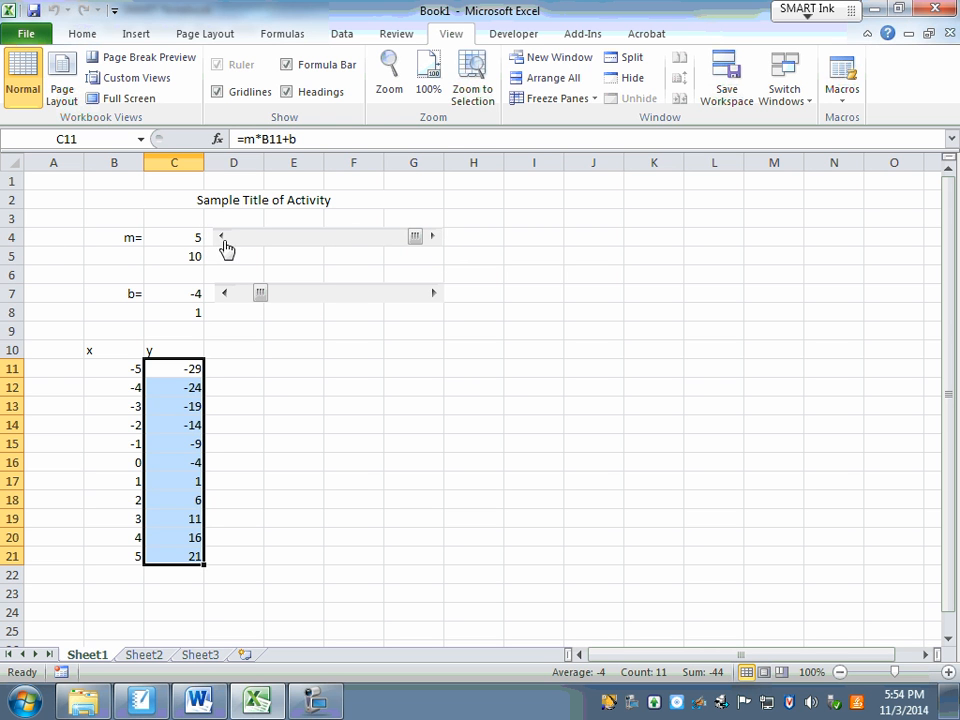
{"action": "left_click_drag", "start_coordinate": [224, 241], "coordinate": [224, 241]}
{"action": "left_click_drag", "start_coordinate": [434, 294], "coordinate": [436, 297]}
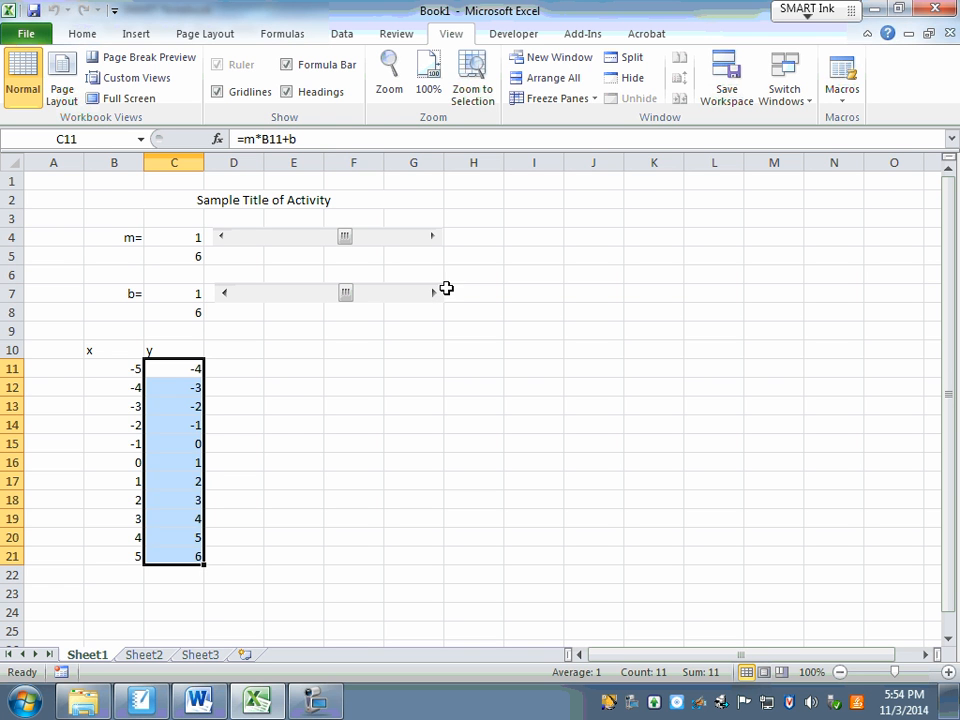
{"action": "left_click", "coordinate": [283, 428]}
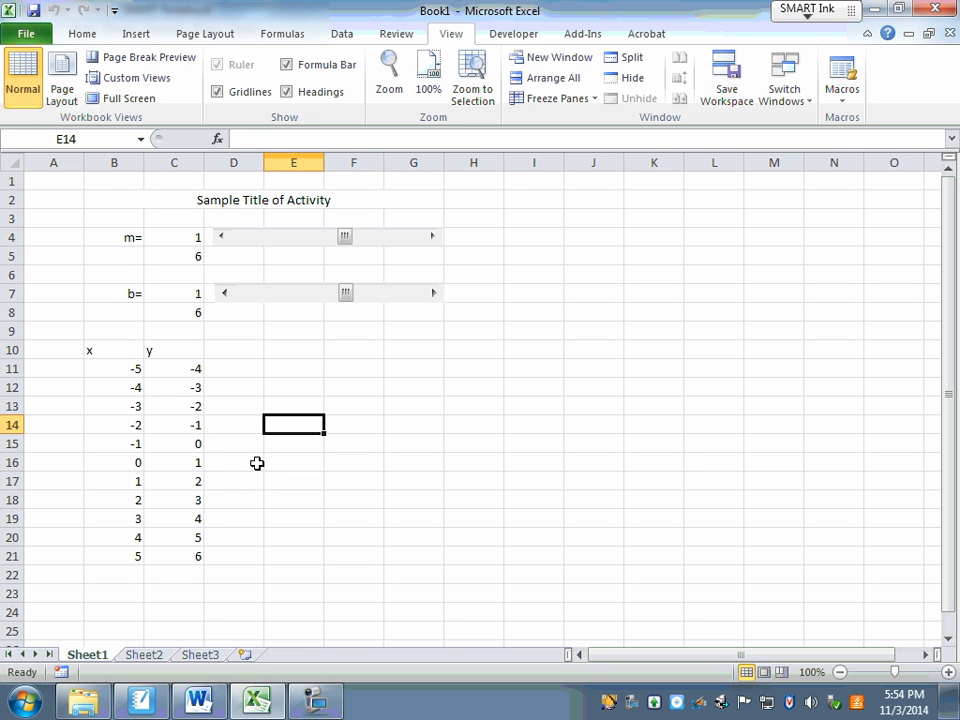
Step: Apply thin outline and inside borders to the x-y table in cells B10:C21
{"action": "left_click_drag", "start_coordinate": [104, 349], "coordinate": [193, 555]}
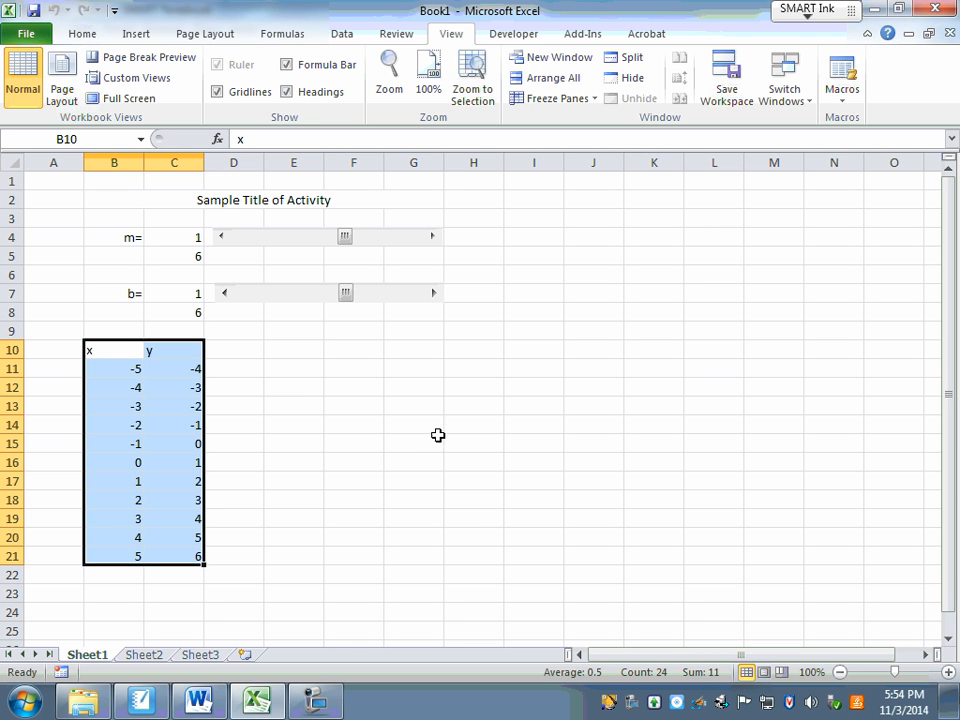
{"action": "right_click", "coordinate": [164, 420]}
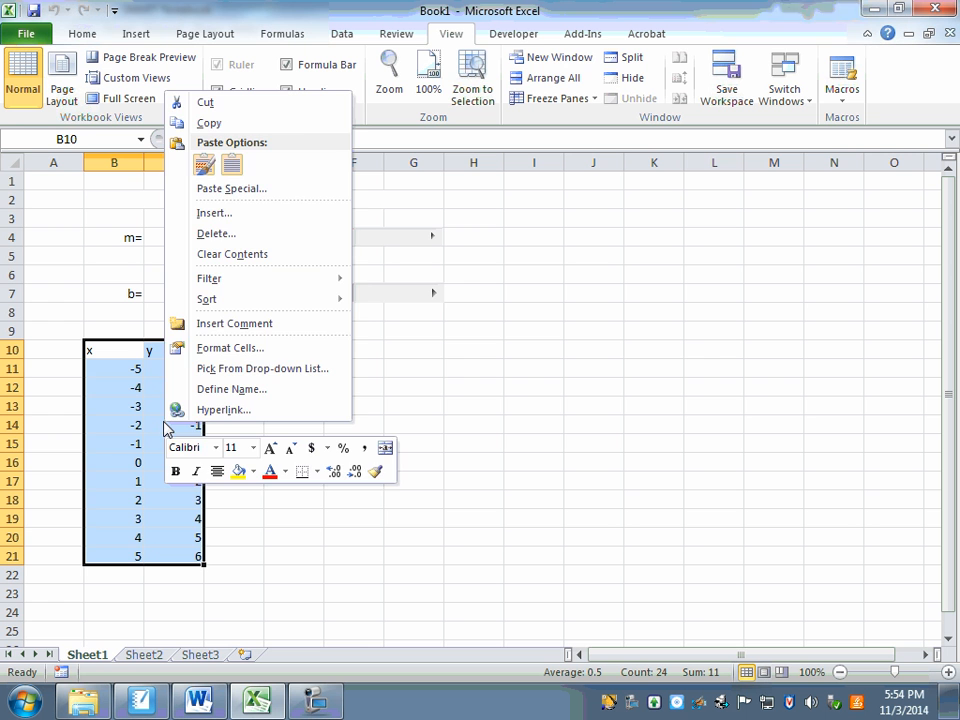
{"action": "left_click", "coordinate": [251, 350]}
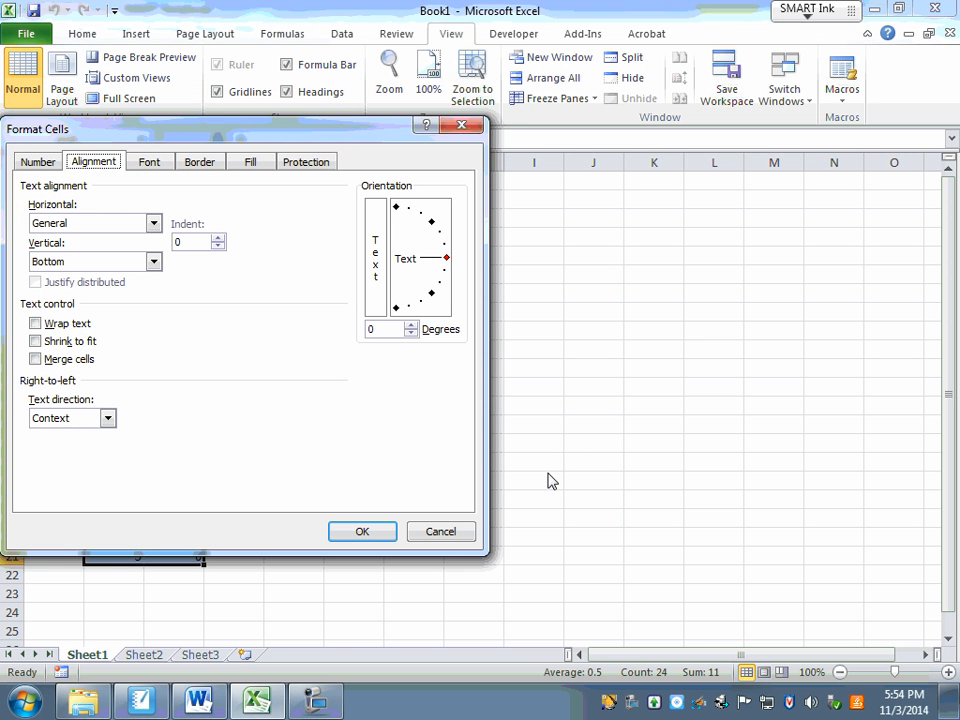
{"action": "left_click", "coordinate": [205, 164]}
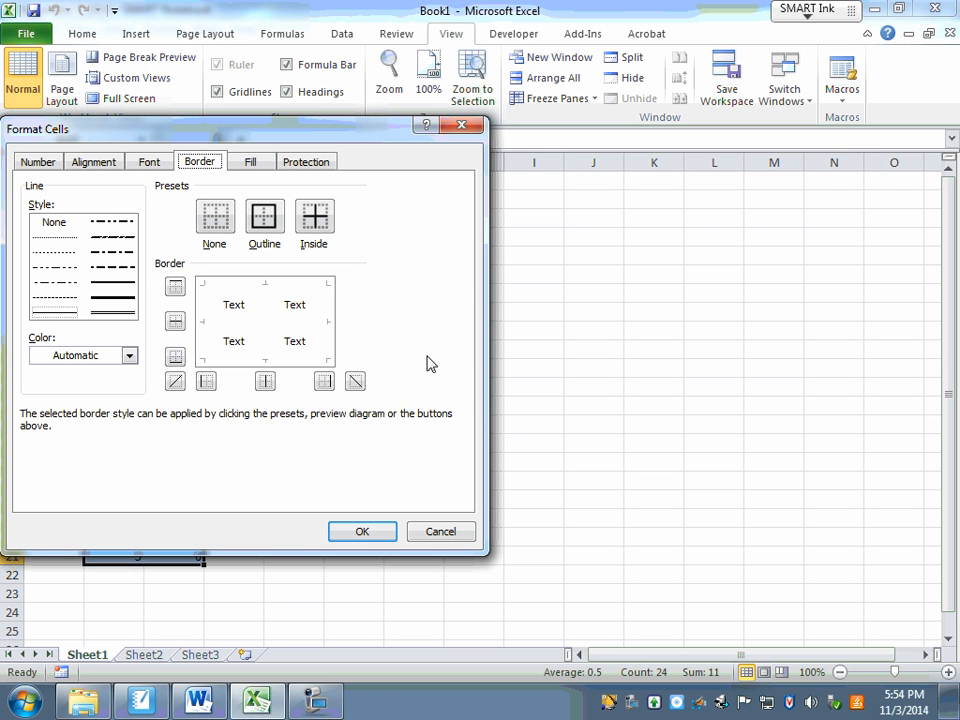
{"action": "left_click", "coordinate": [277, 227]}
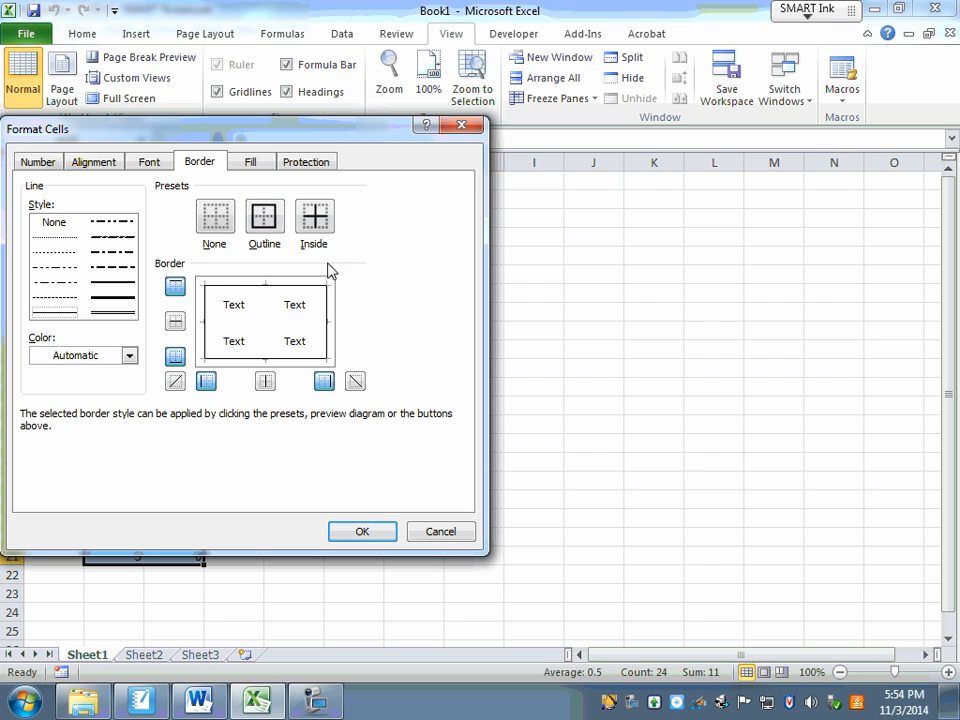
{"action": "left_click", "coordinate": [317, 221]}
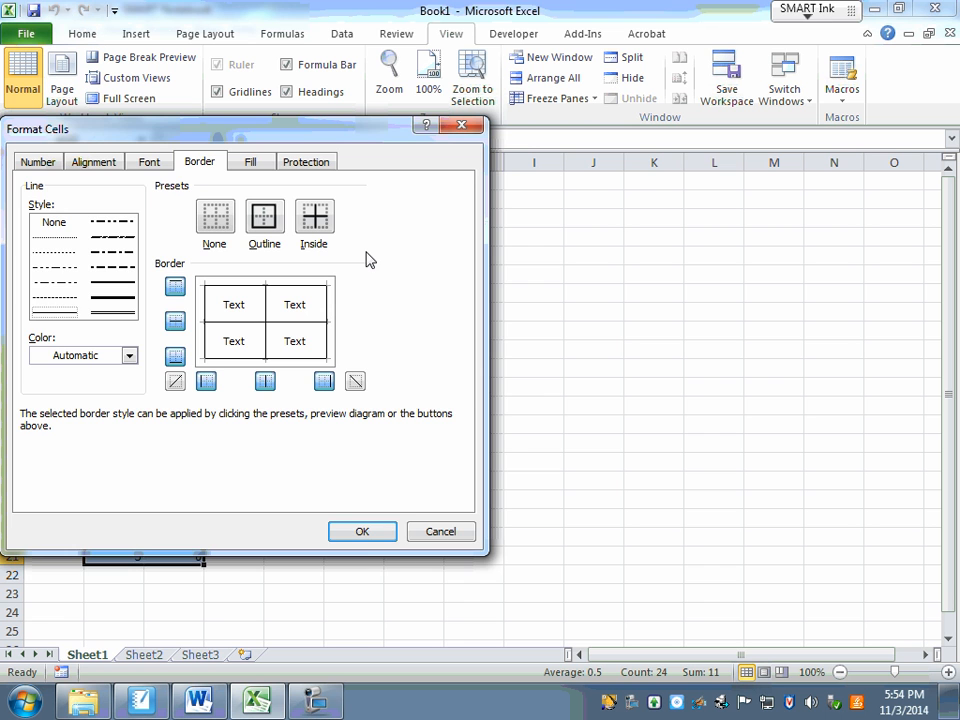
{"action": "left_click", "coordinate": [360, 533]}
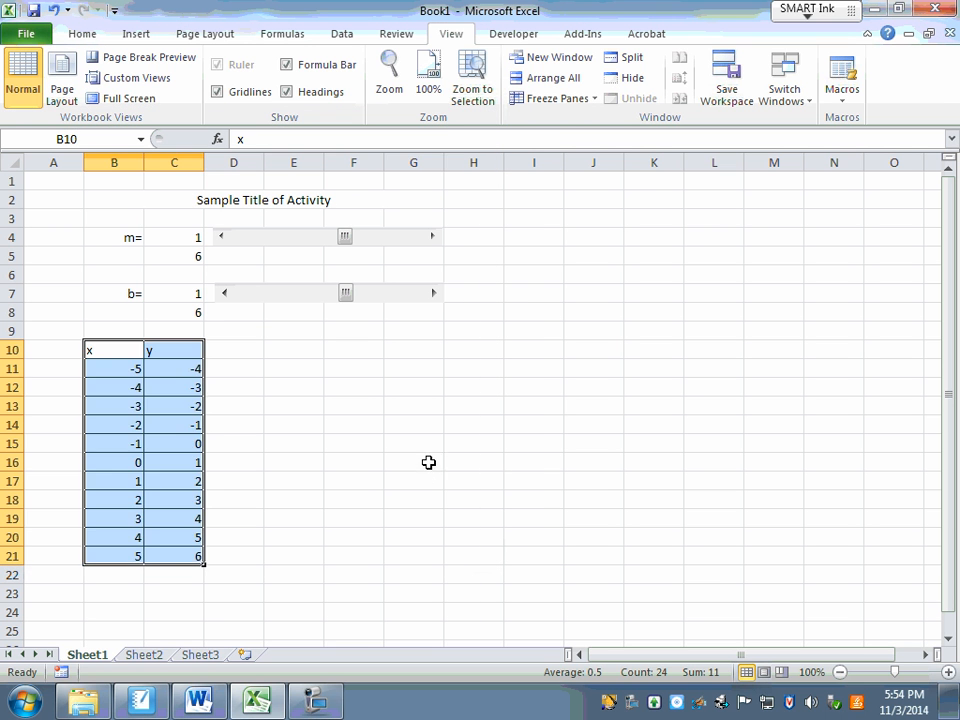
{"action": "left_click", "coordinate": [428, 462]}
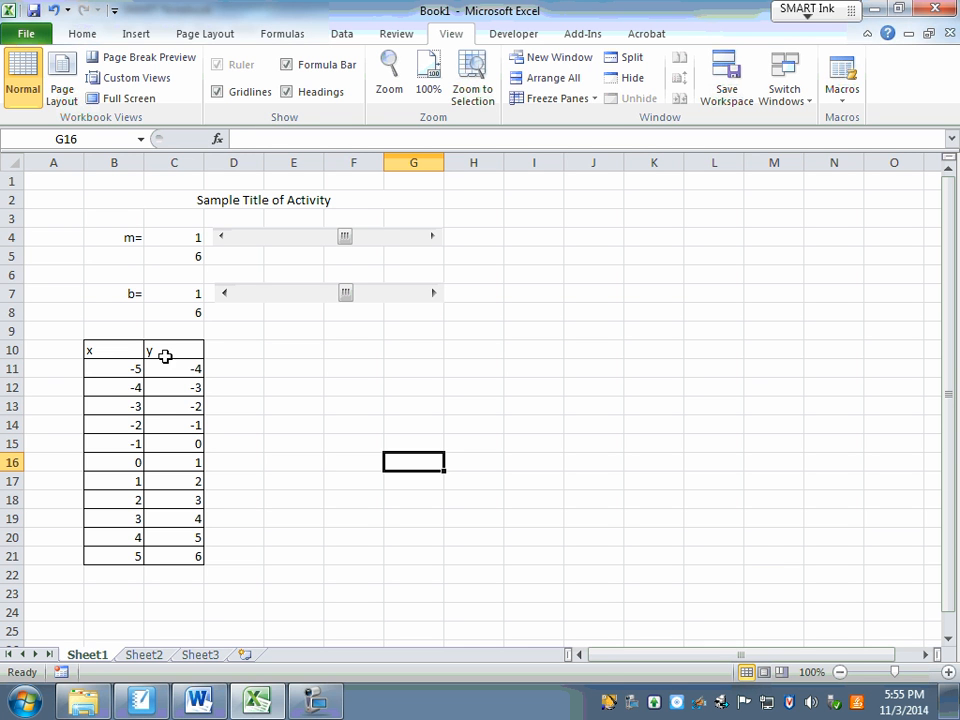
Step: Insert a scatter chart with smooth lines and markers from B11:C21 and delete its legend
{"action": "left_click_drag", "start_coordinate": [101, 369], "coordinate": [195, 551]}
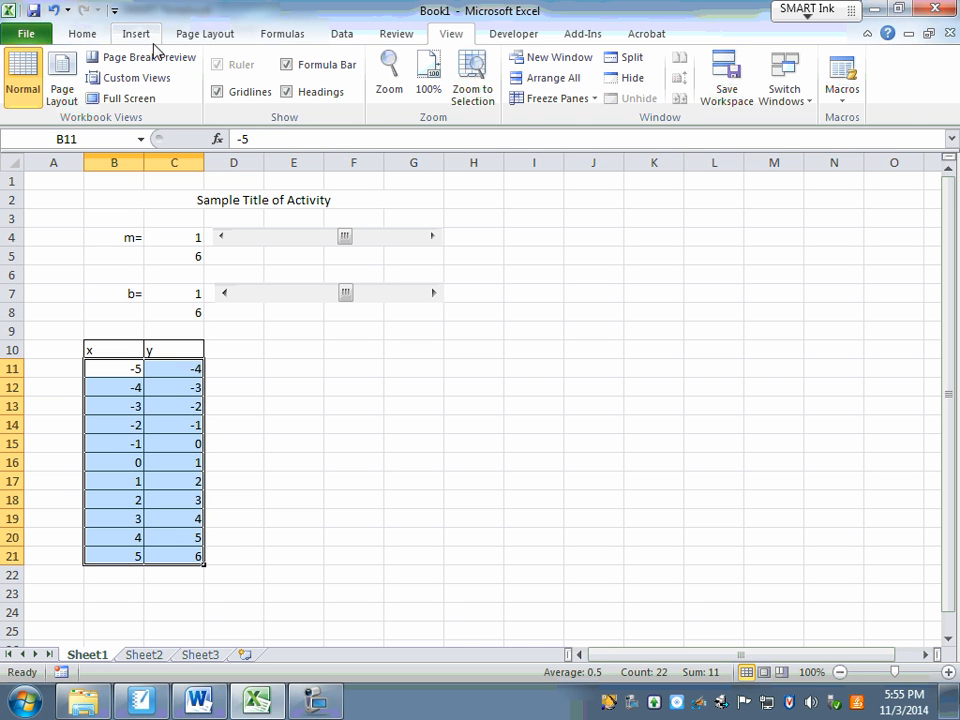
{"action": "left_click", "coordinate": [116, 36]}
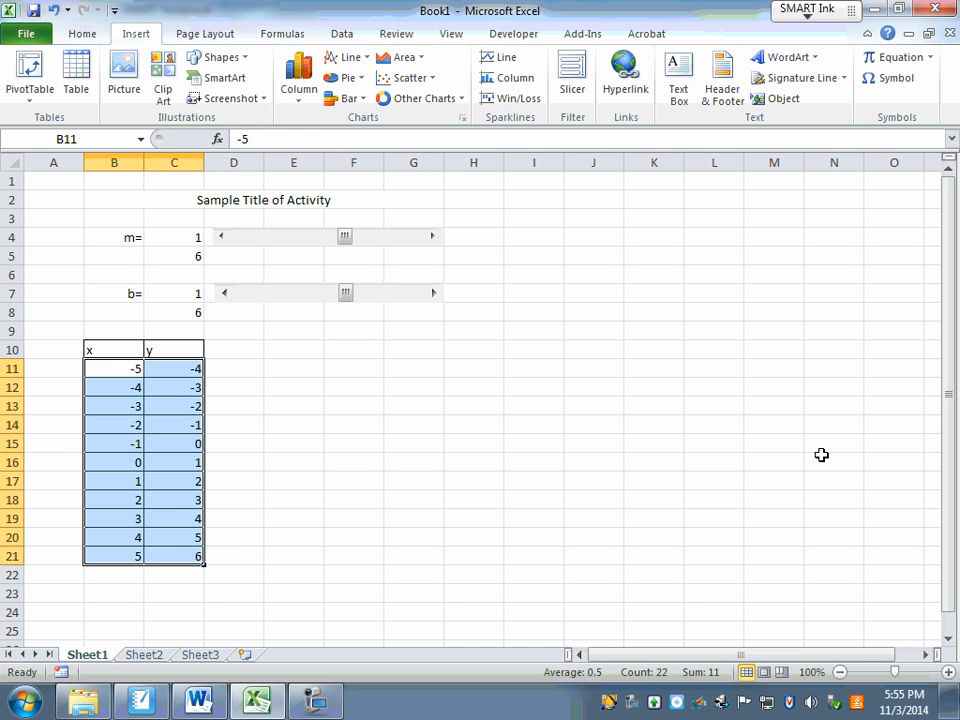
{"action": "left_click", "coordinate": [433, 80]}
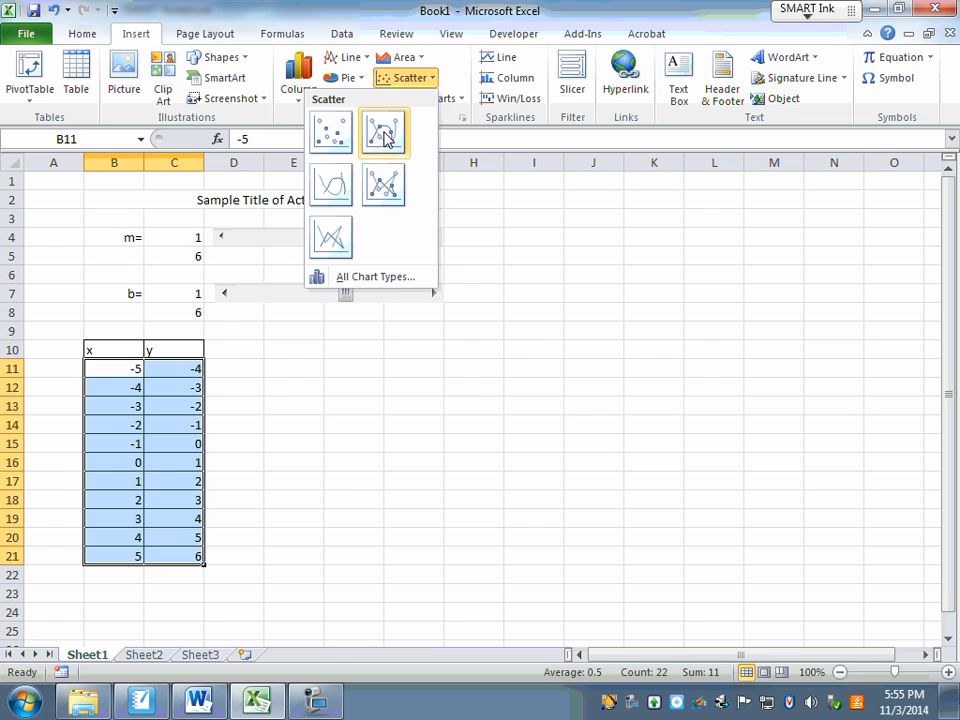
{"action": "left_click", "coordinate": [386, 138]}
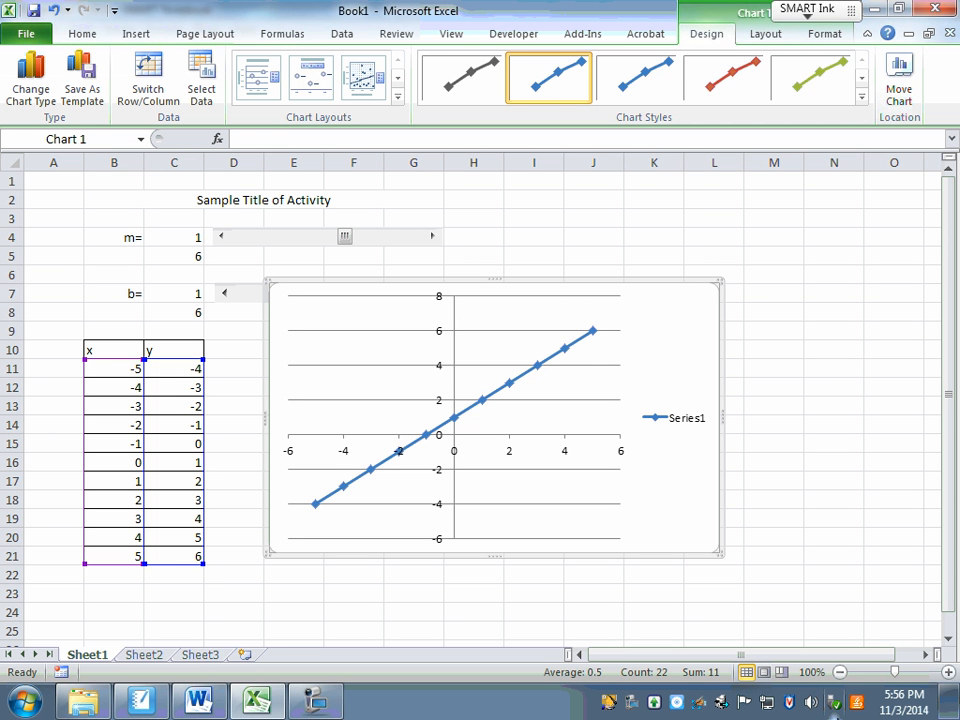
{"action": "left_click", "coordinate": [684, 422]}
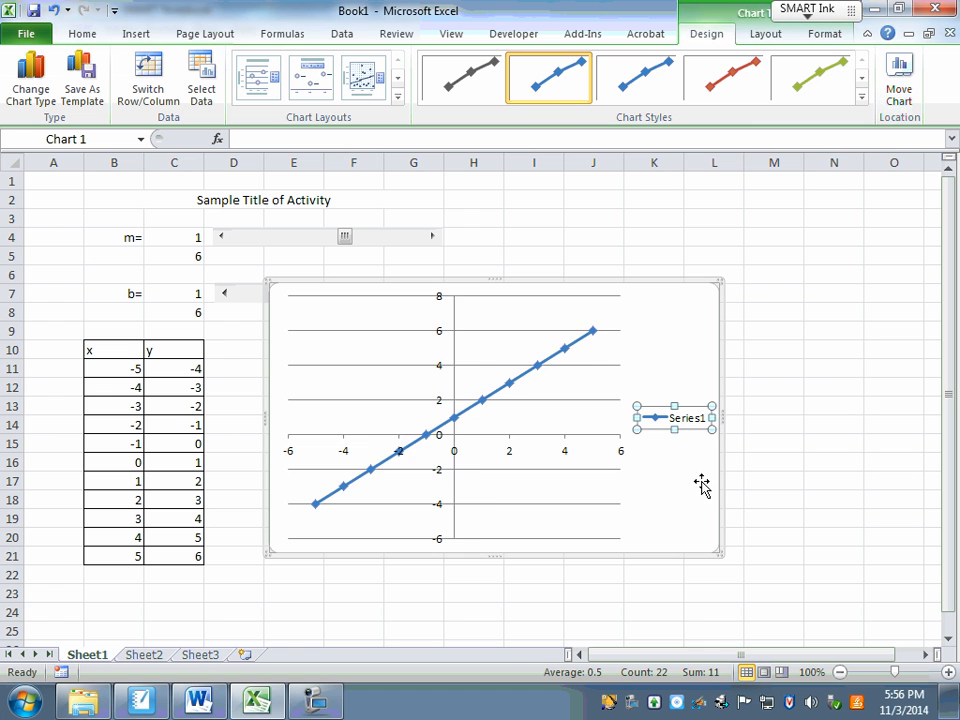
{"action": "key", "text": "Delete"}
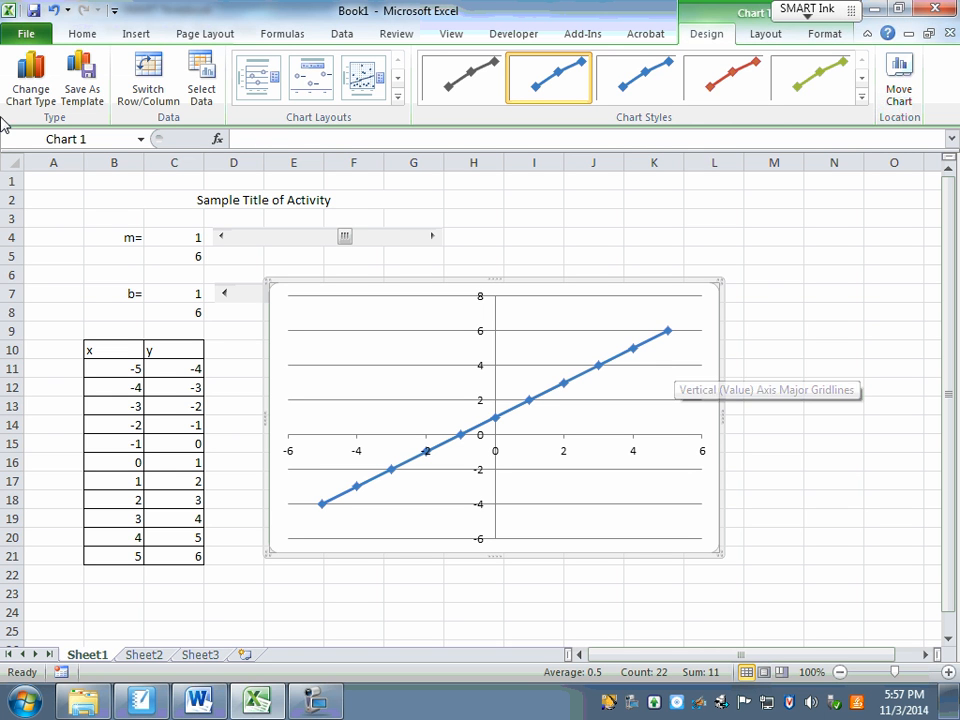
Step: Test the chart with the m scroll bar, raising m to 5, lowering it to -1 and leaving it at 3
{"action": "left_click", "coordinate": [434, 241]}
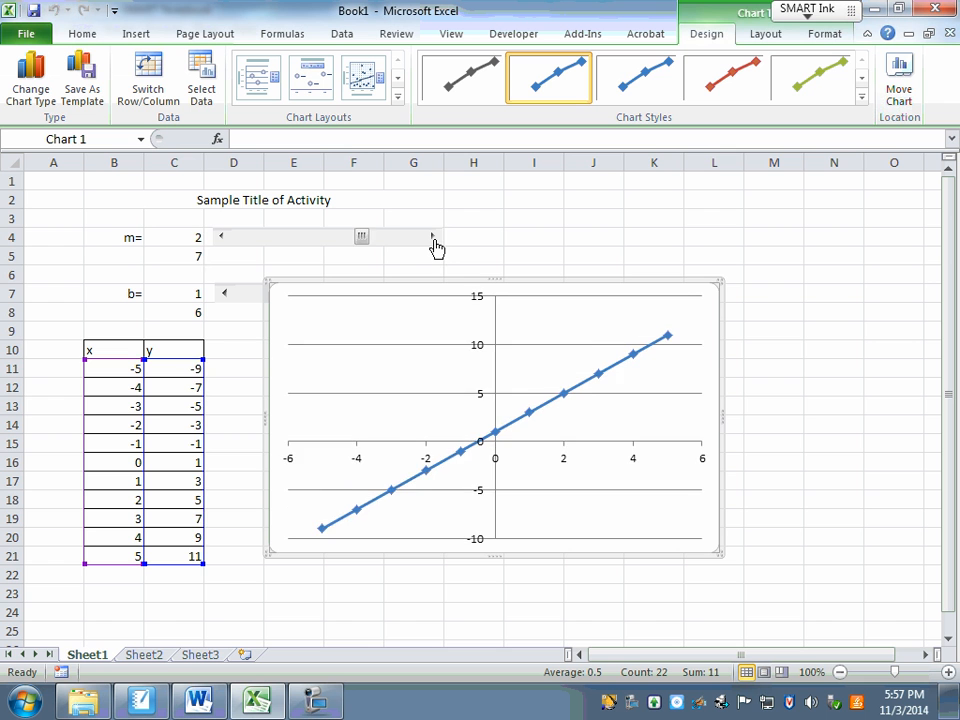
{"action": "left_click", "coordinate": [434, 241]}
{"action": "left_click", "coordinate": [434, 241]}
{"action": "left_click", "coordinate": [434, 241]}
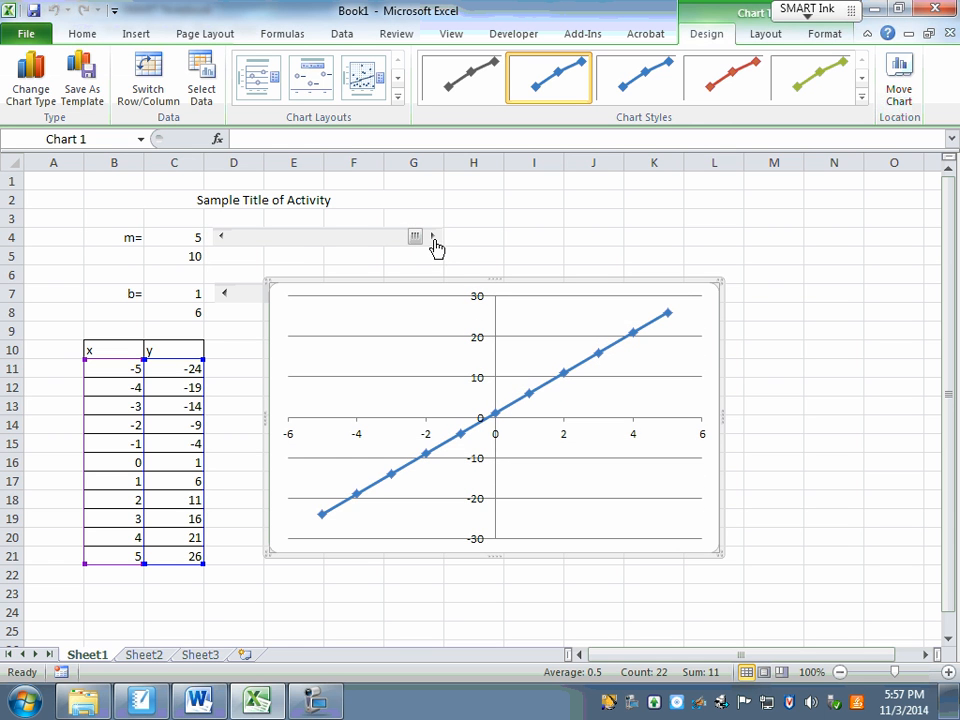
{"action": "left_click", "coordinate": [223, 238]}
{"action": "left_click", "coordinate": [223, 238]}
{"action": "left_click", "coordinate": [223, 238]}
{"action": "left_click", "coordinate": [223, 238]}
{"action": "left_click", "coordinate": [223, 238]}
{"action": "left_click", "coordinate": [223, 238]}
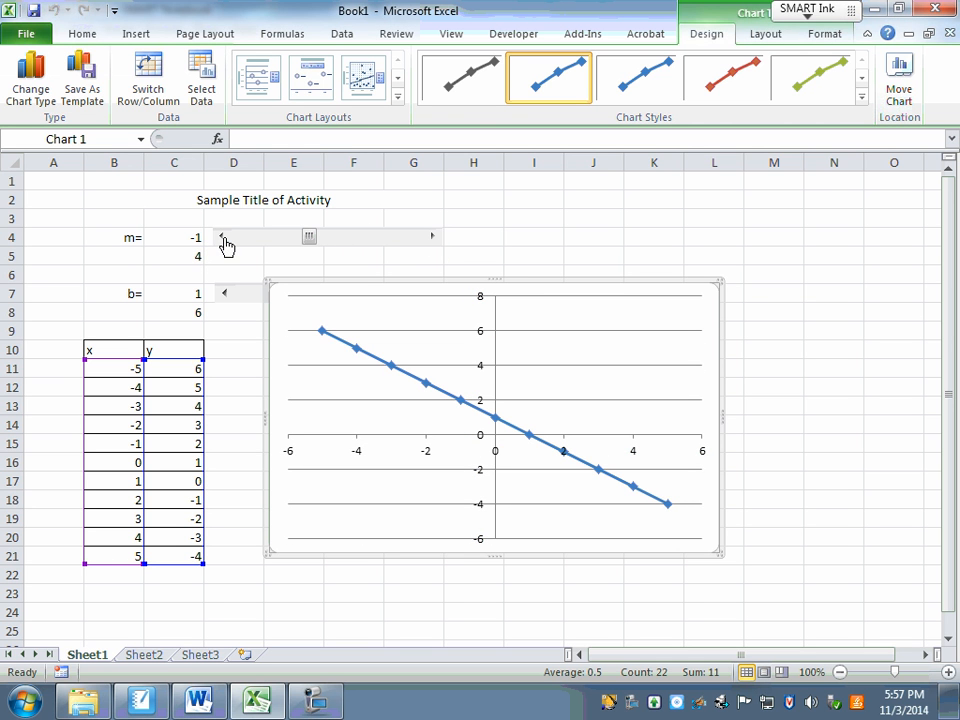
{"action": "left_click", "coordinate": [434, 241]}
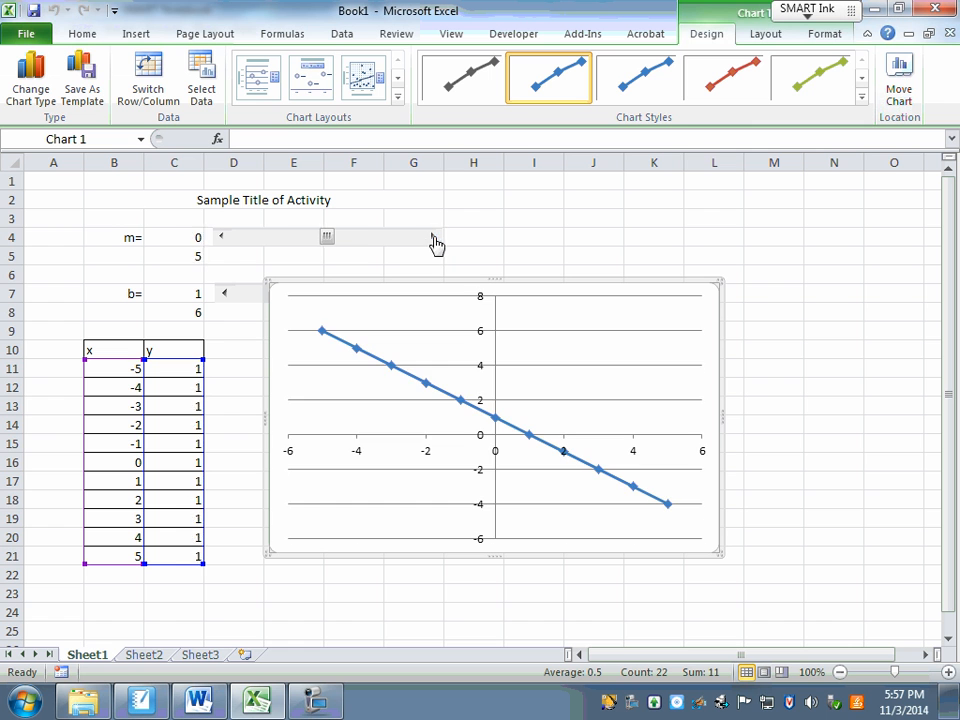
{"action": "left_click", "coordinate": [434, 241]}
{"action": "left_click", "coordinate": [434, 241]}
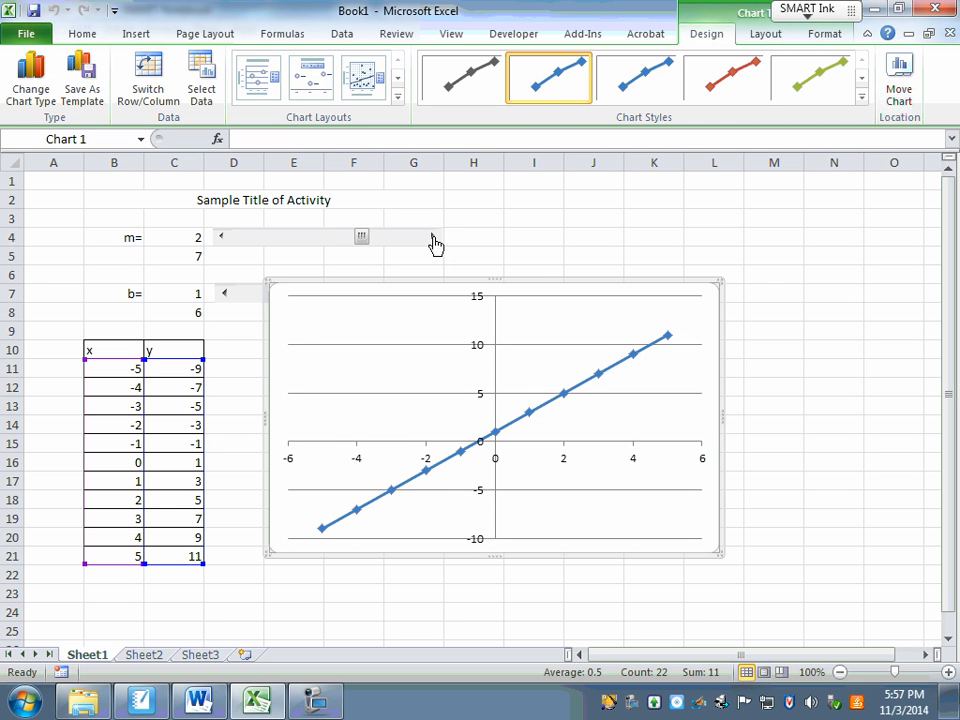
{"action": "left_click", "coordinate": [434, 241]}
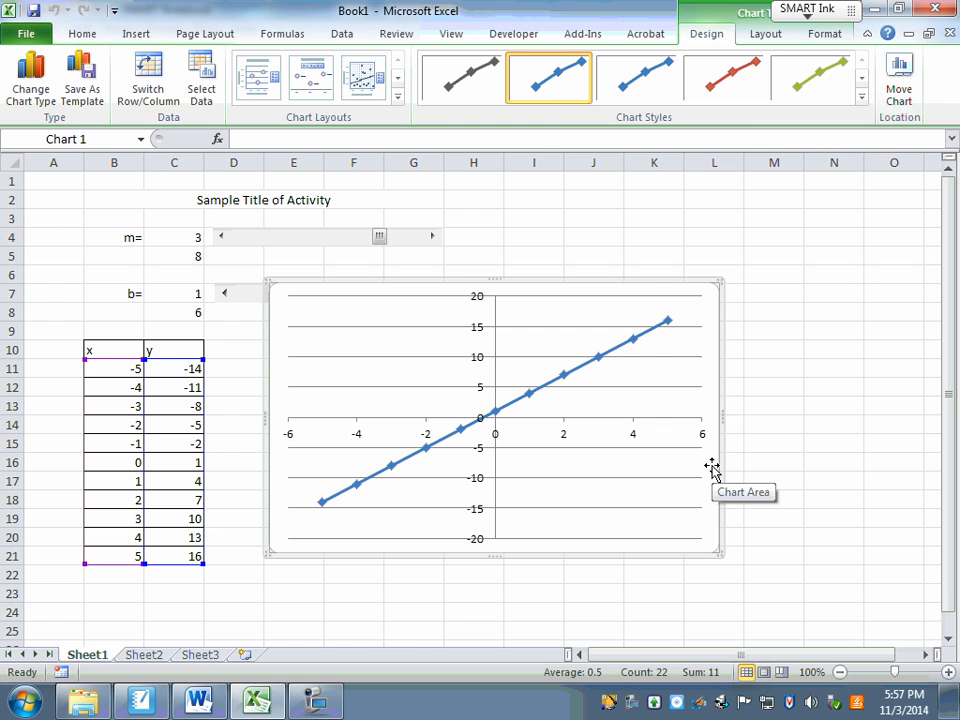
Step: Fix the chart's horizontal axis to a minimum of -5 and a maximum of 5
{"action": "left_click", "coordinate": [563, 445]}
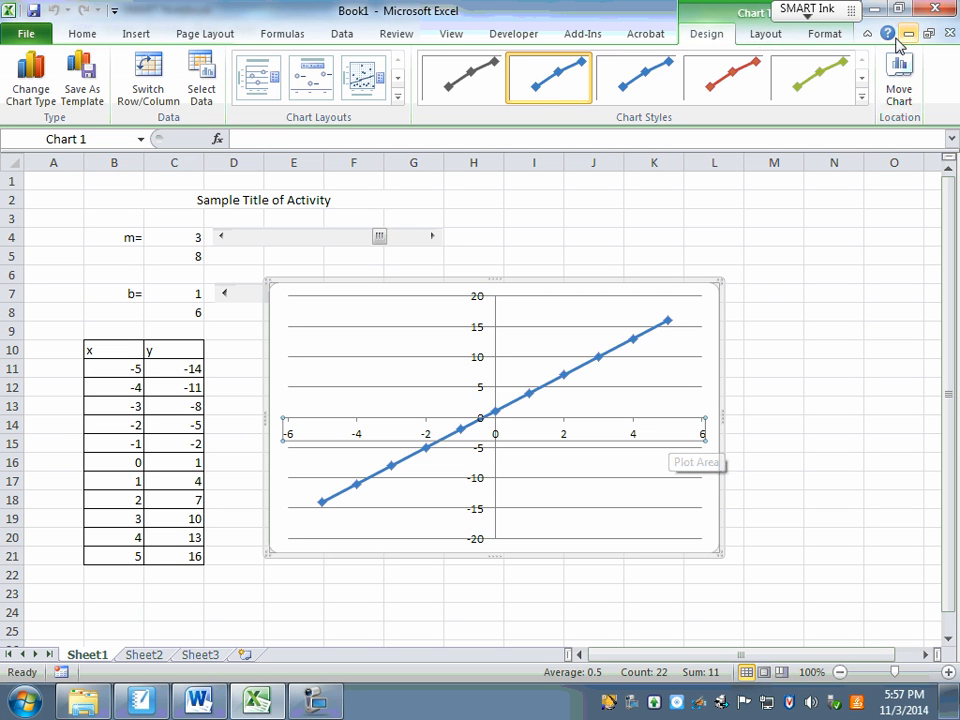
{"action": "left_click", "coordinate": [826, 36]}
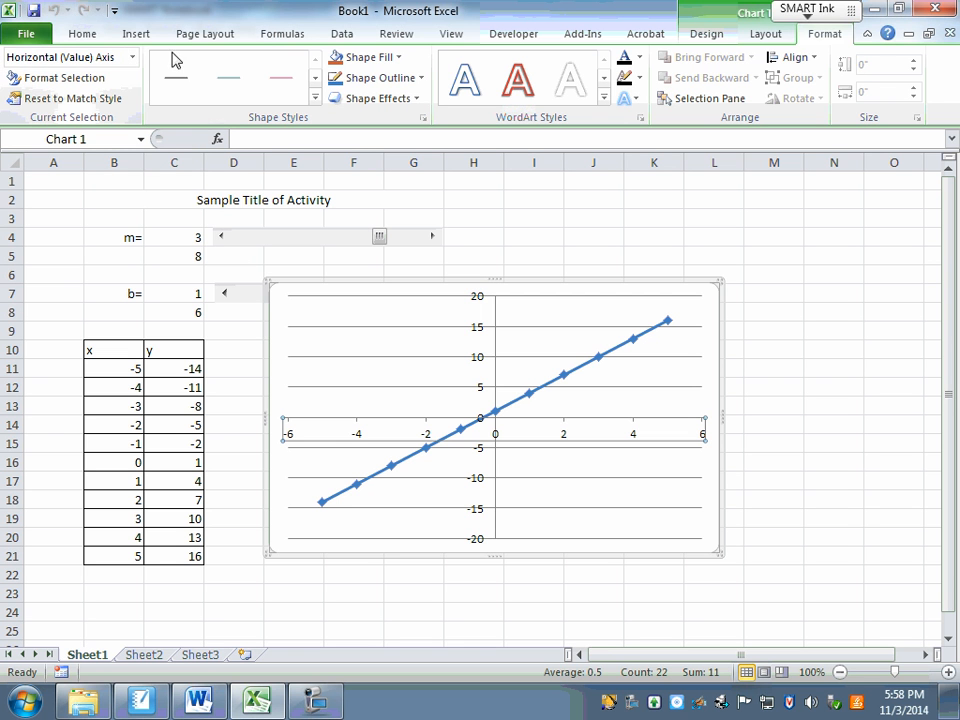
{"action": "left_click", "coordinate": [58, 87]}
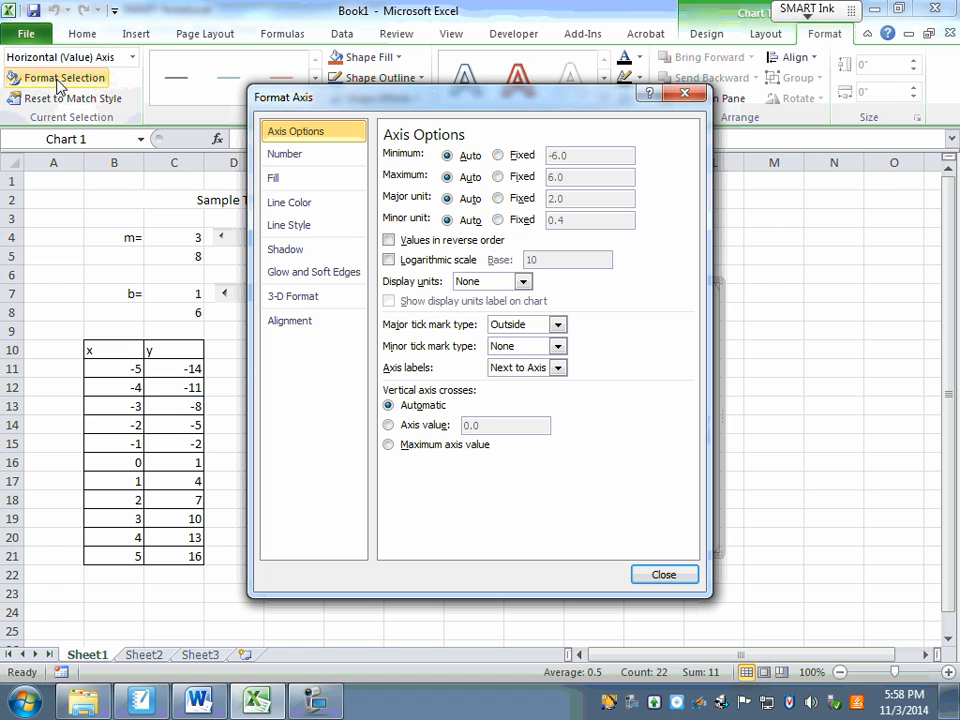
{"action": "left_click", "coordinate": [498, 155]}
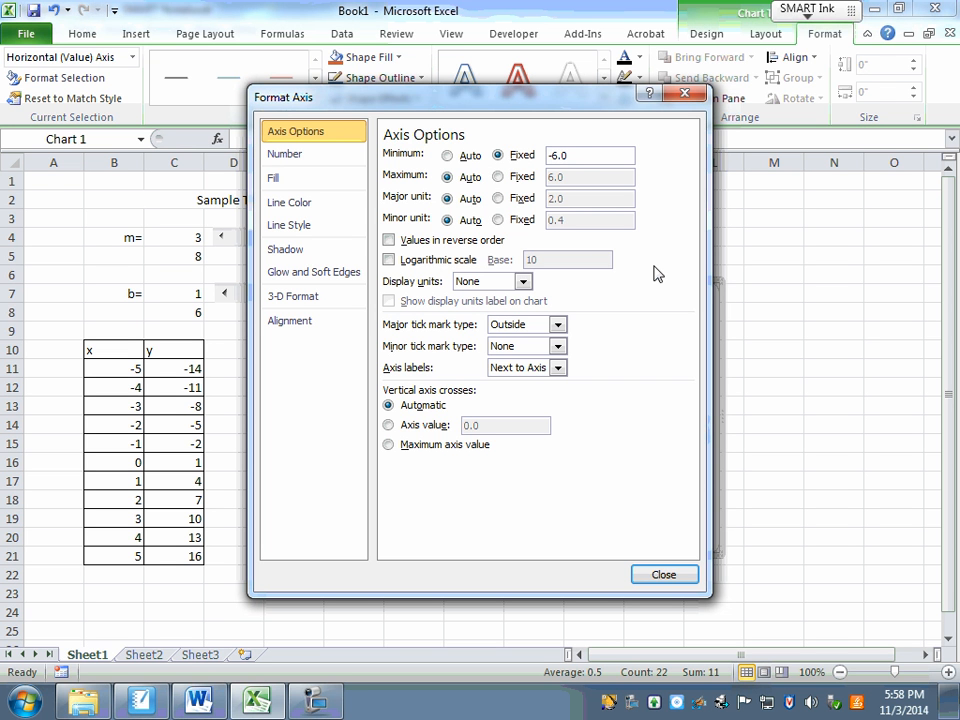
{"action": "double_click", "coordinate": [570, 156]}
{"action": "type", "text": "5"}
{"action": "left_click", "coordinate": [498, 176]}
{"action": "left_click_drag", "start_coordinate": [561, 178], "coordinate": [541, 184]}
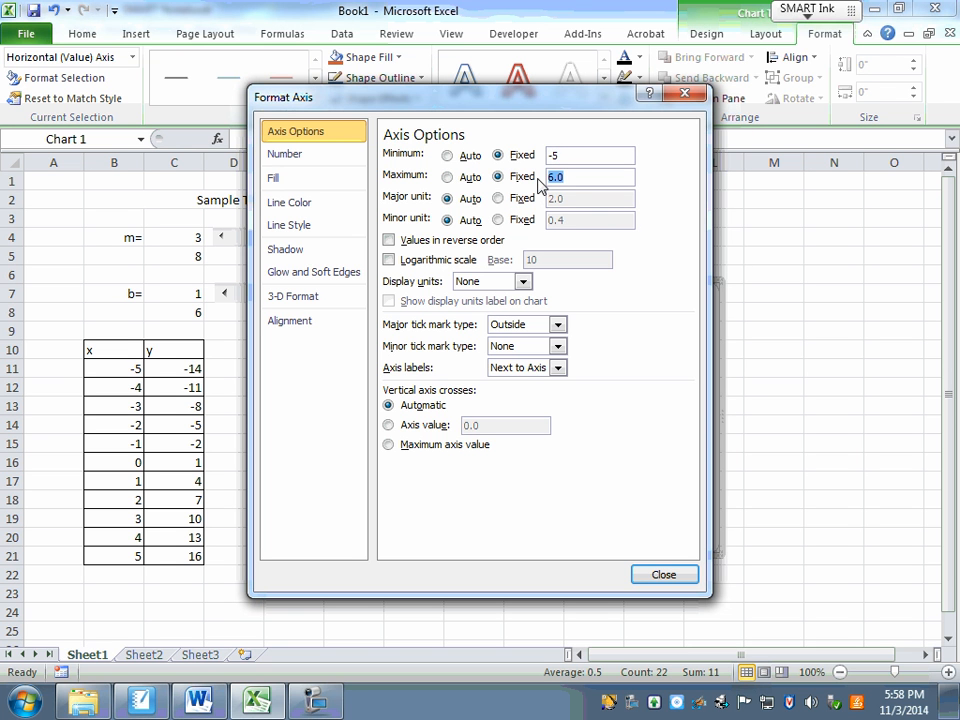
{"action": "type", "text": "5"}
Step: Fix the horizontal axis major unit at 1 and the minor unit at 0.5
{"action": "left_click", "coordinate": [498, 198]}
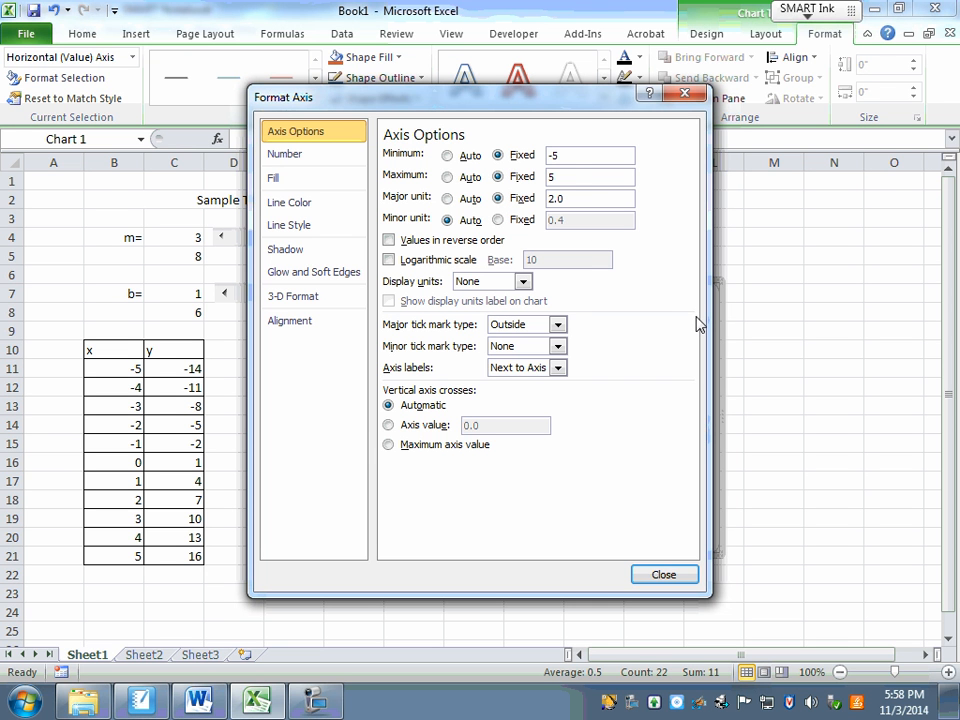
{"action": "double_click", "coordinate": [594, 198]}
{"action": "type", "text": "1"}
{"action": "left_click", "coordinate": [500, 220]}
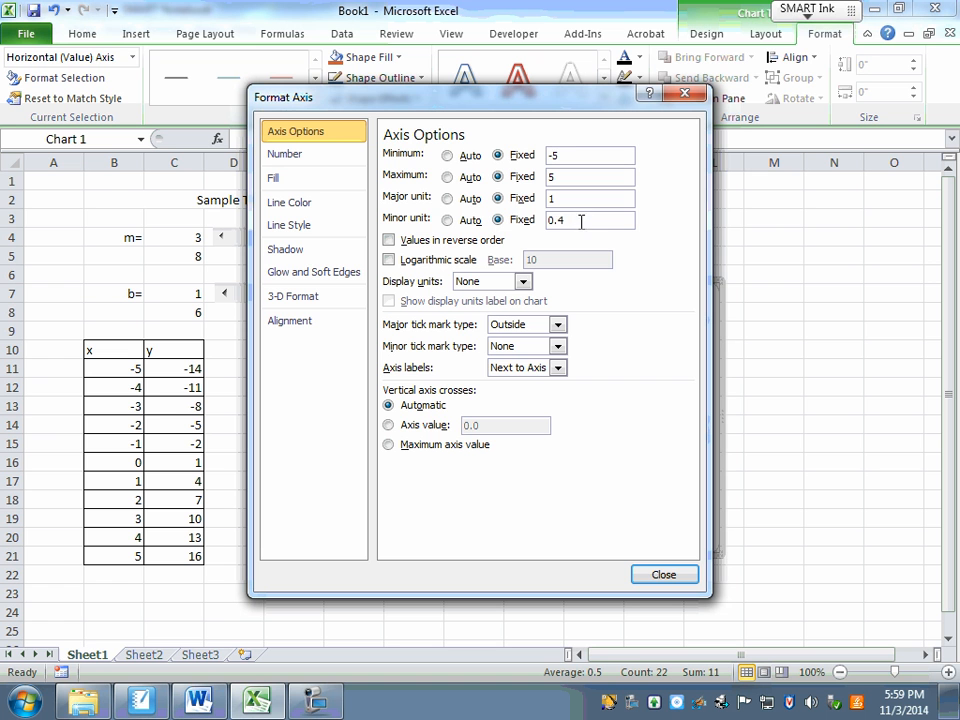
{"action": "type", "text": "0.5"}
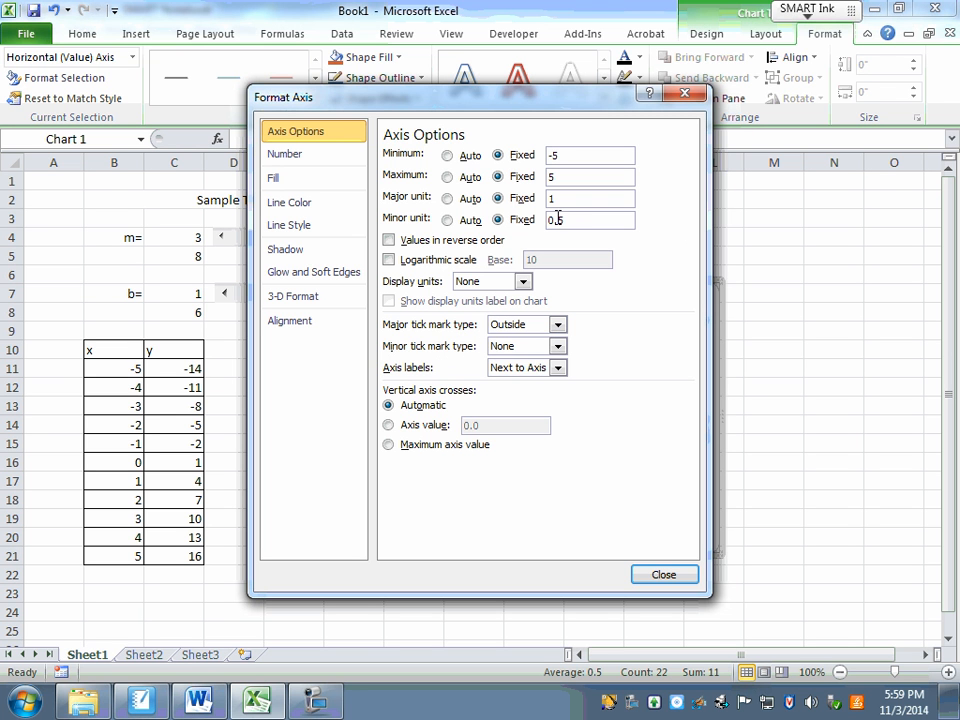
Step: Keep the horizontal axis labels Next to Axis and make the vertical axis cross at axis value 0.0
{"action": "left_click", "coordinate": [557, 368]}
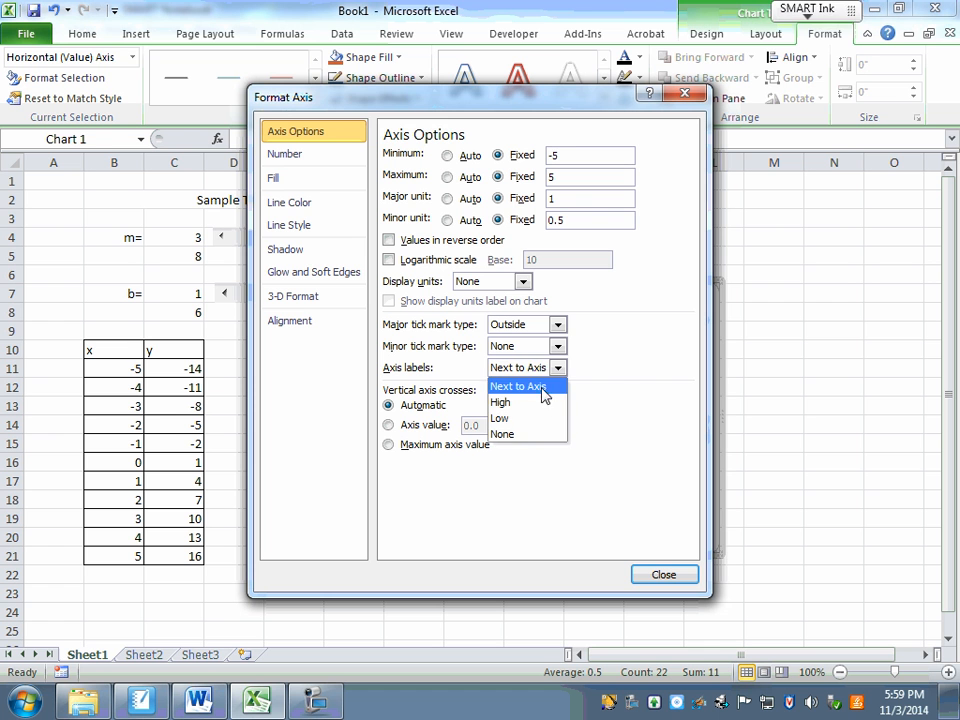
{"action": "left_click", "coordinate": [544, 388]}
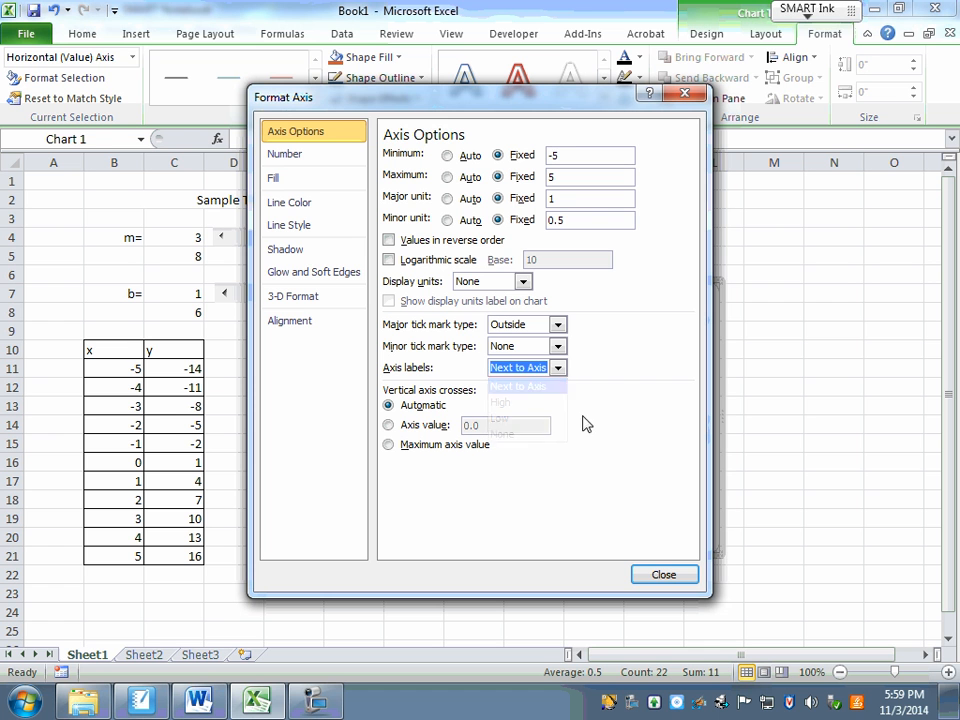
{"action": "left_click", "coordinate": [389, 425]}
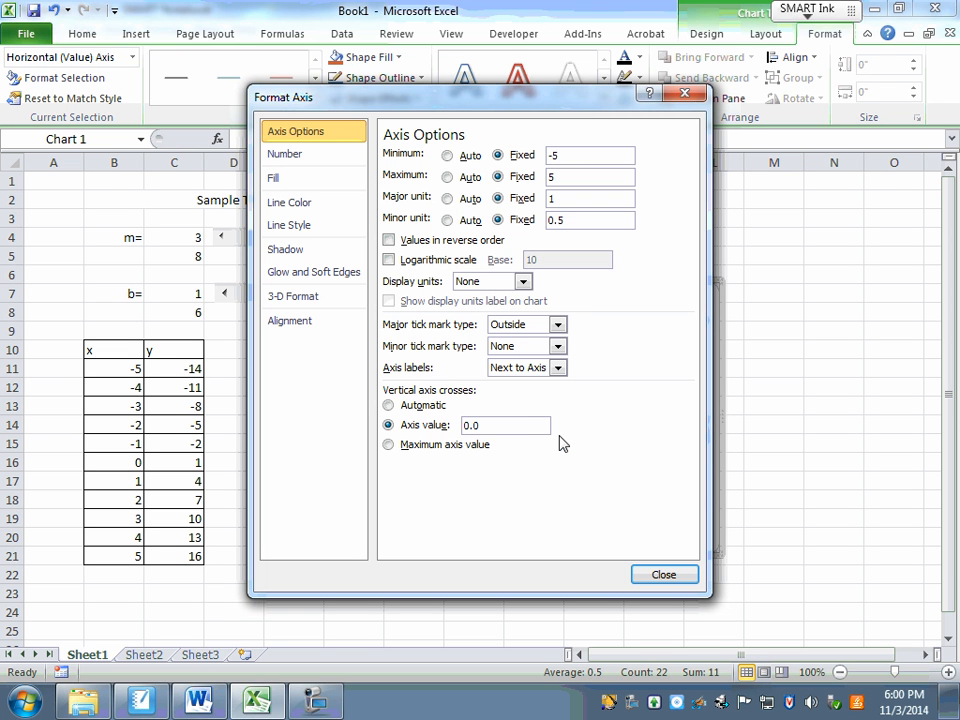
{"action": "left_click", "coordinate": [663, 576]}
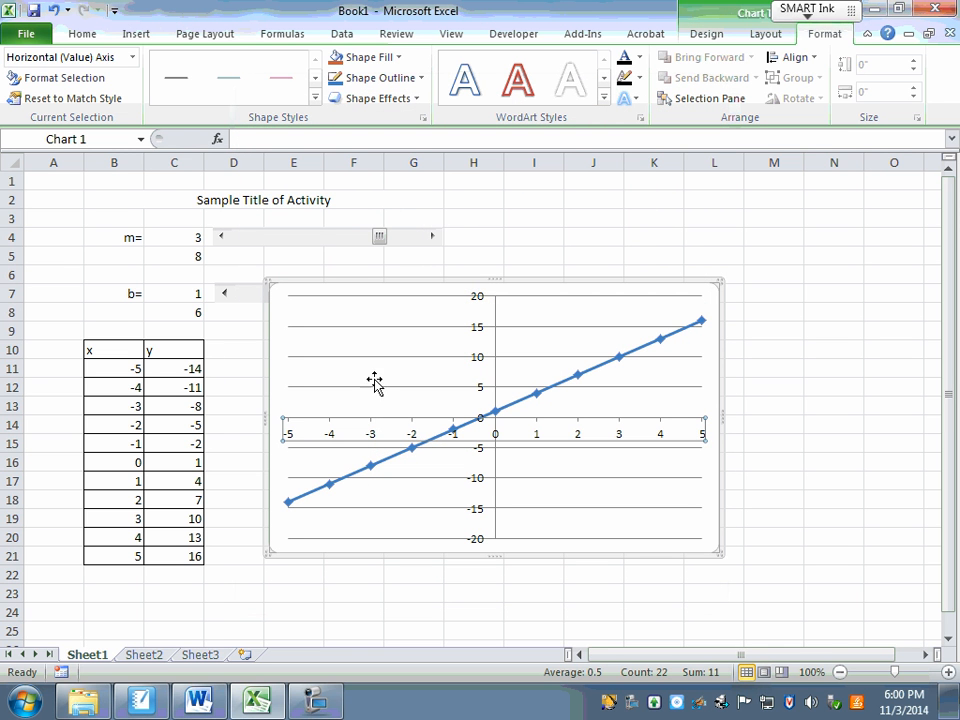
Step: Fix the chart's vertical axis to a minimum of -30 and a maximum of 30
{"action": "left_click", "coordinate": [481, 372]}
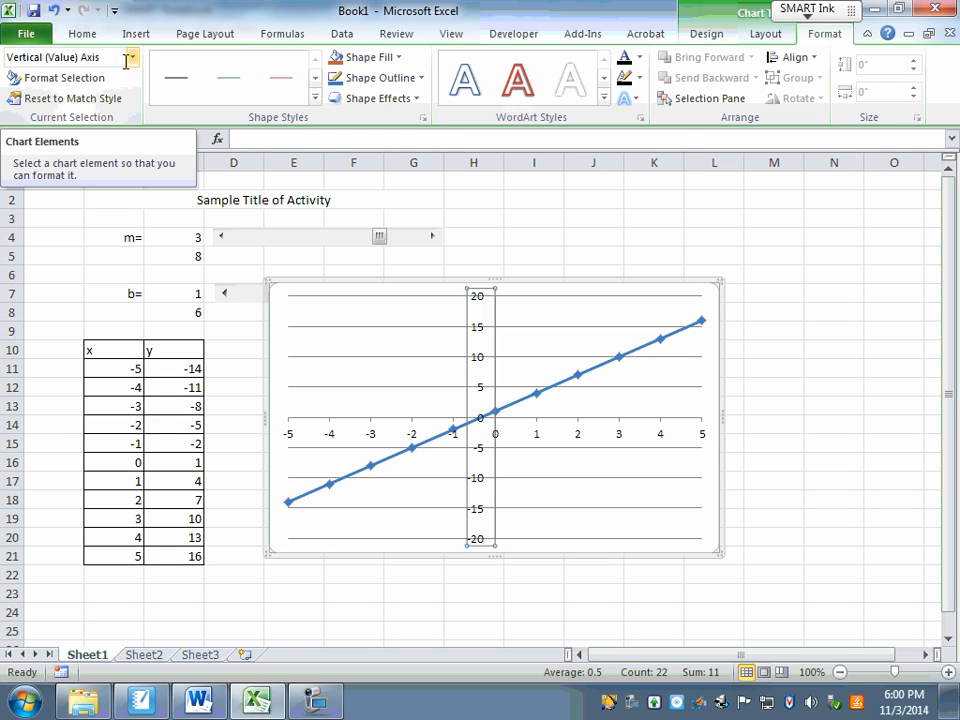
{"action": "left_click", "coordinate": [58, 87]}
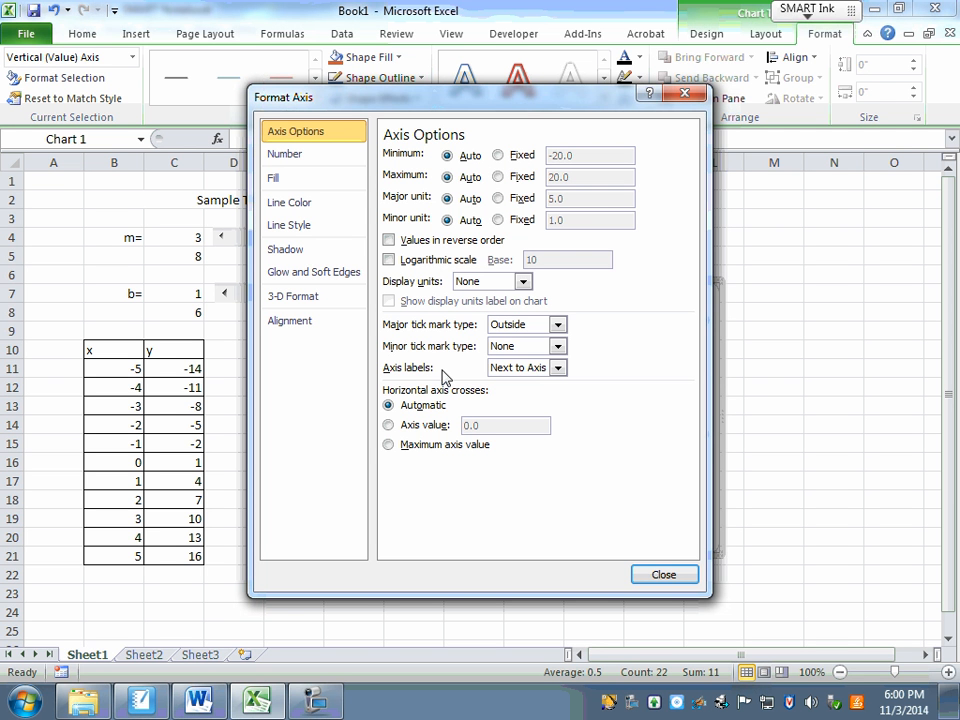
{"action": "left_click", "coordinate": [498, 155]}
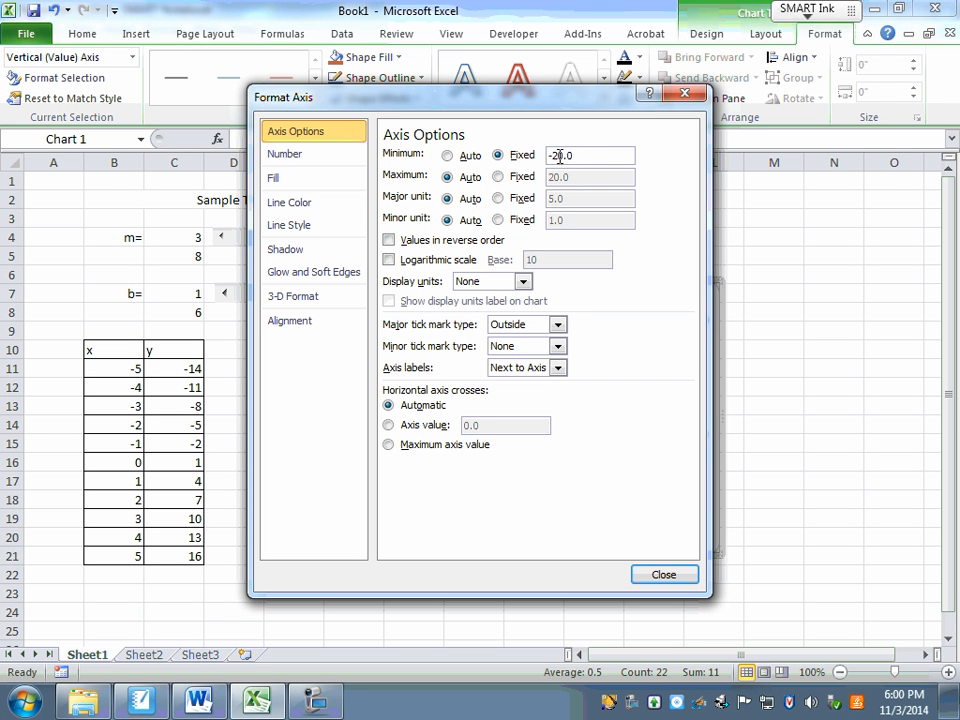
{"action": "left_click_drag", "start_coordinate": [548, 155], "coordinate": [589, 155]}
{"action": "type", "text": "--"}
{"action": "key", "text": "BackSpace"}
{"action": "type", "text": "30"}
{"action": "left_click", "coordinate": [498, 176]}
{"action": "left_click_drag", "start_coordinate": [582, 180], "coordinate": [507, 165]}
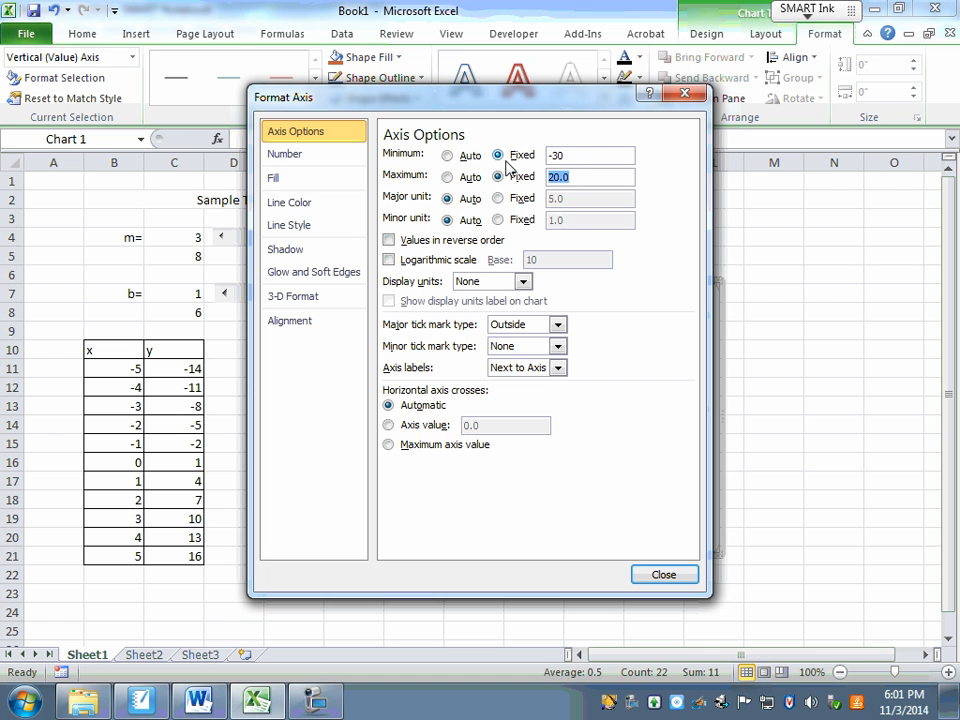
{"action": "type", "text": "30"}
Step: Fix the vertical axis major unit at 5.0 and make the horizontal axis cross at axis value 0.0
{"action": "left_click", "coordinate": [498, 198]}
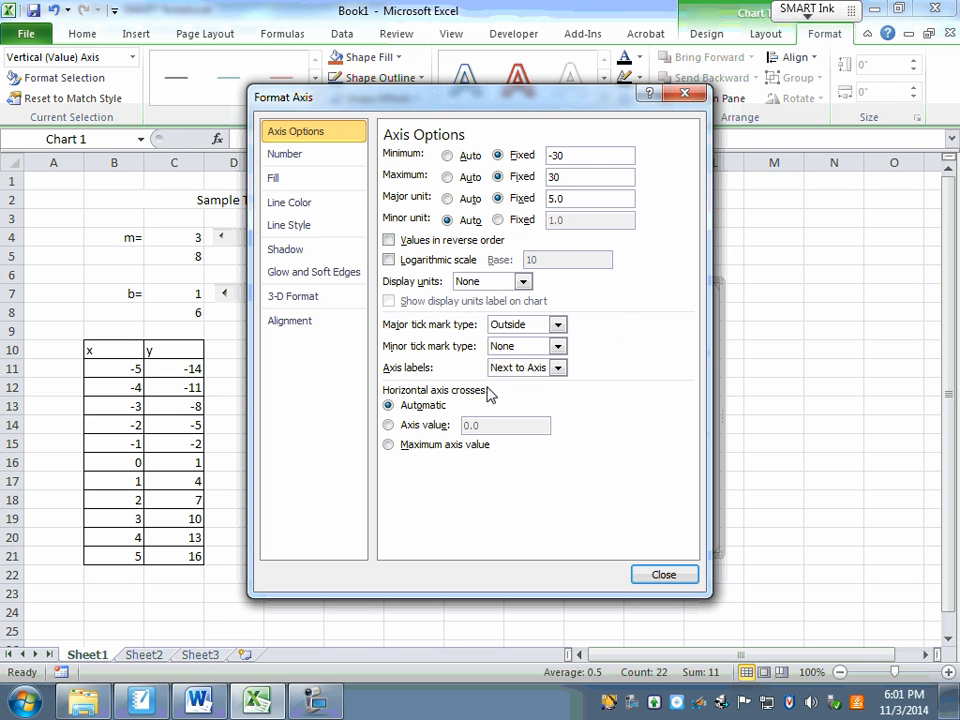
{"action": "left_click", "coordinate": [389, 424]}
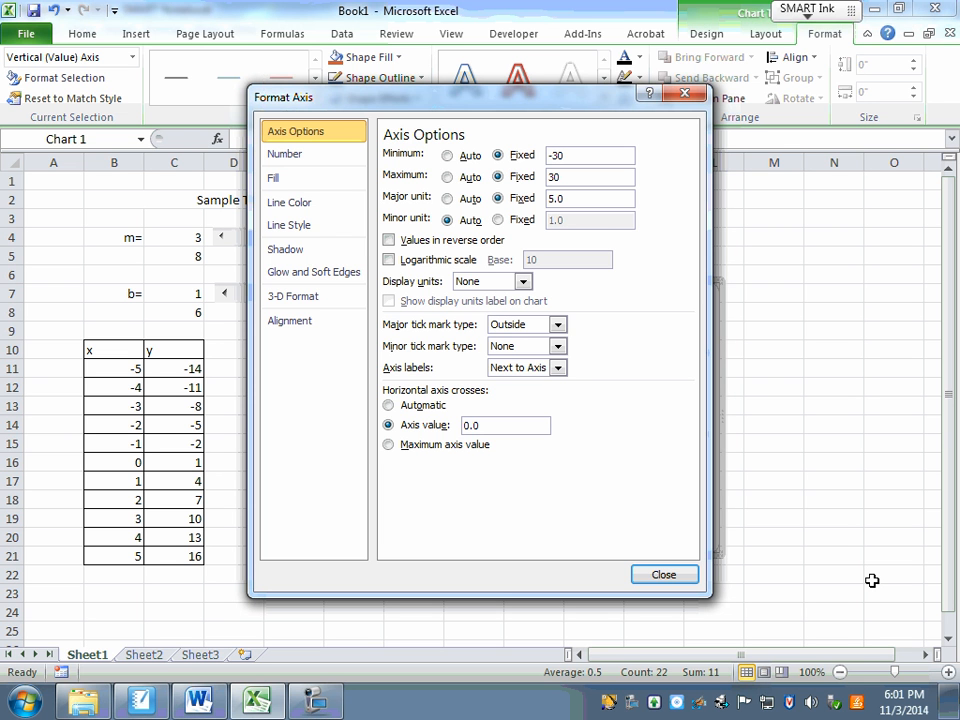
{"action": "left_click", "coordinate": [654, 578]}
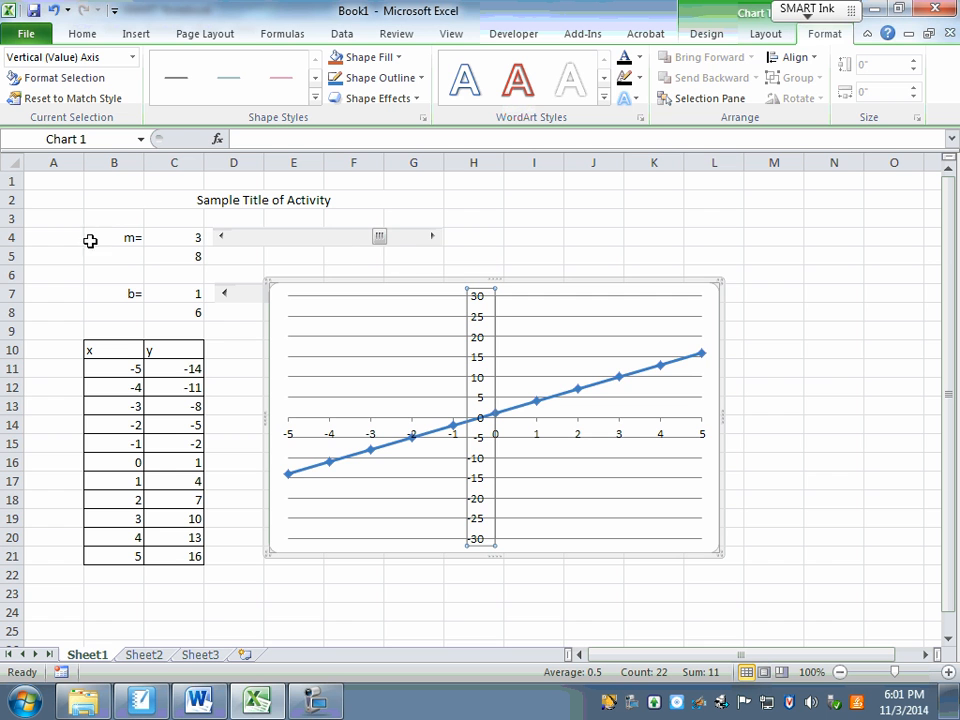
Step: Test the rescaled chart with the m scroll bar, lowering m to 0 and raising it to 5
{"action": "left_click", "coordinate": [221, 240]}
{"action": "left_click", "coordinate": [222, 238]}
{"action": "left_click", "coordinate": [222, 238]}
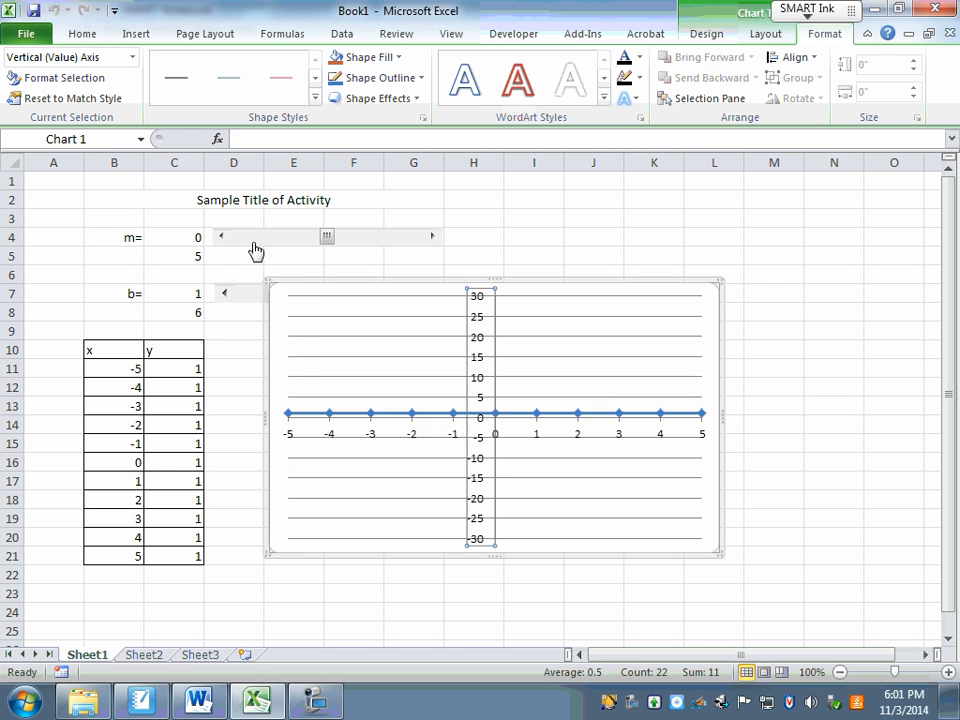
{"action": "left_click", "coordinate": [430, 238]}
{"action": "left_click", "coordinate": [430, 238]}
{"action": "left_click", "coordinate": [430, 238]}
{"action": "left_click", "coordinate": [430, 238]}
{"action": "left_click", "coordinate": [430, 238]}
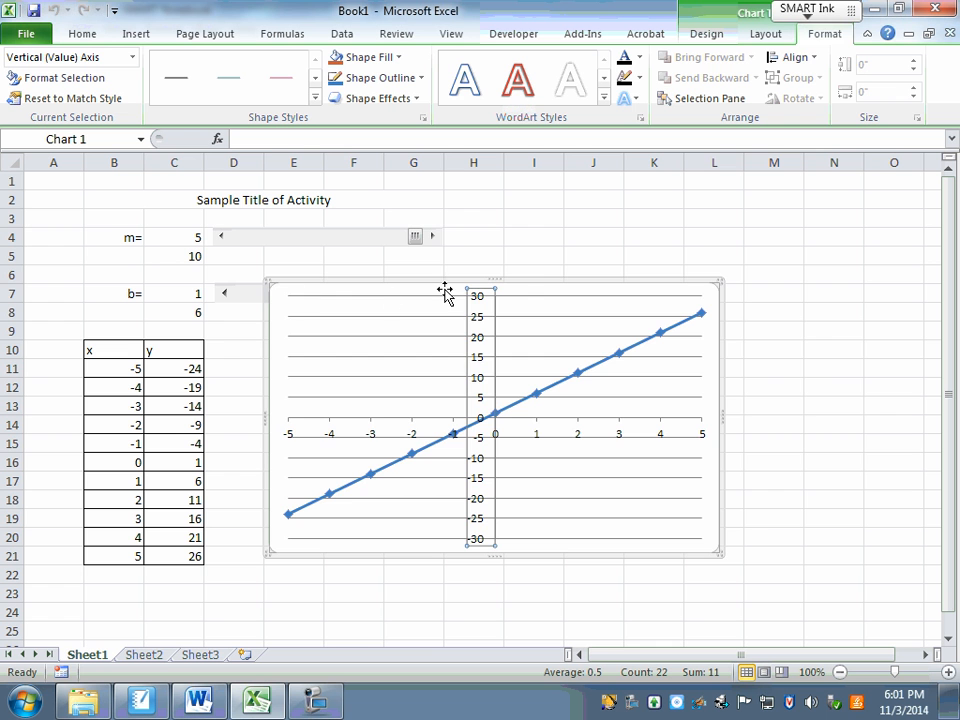
Step: Move the chart below the b scroll bar and test it with b at -5 and at 5
{"action": "left_click_drag", "start_coordinate": [550, 286], "coordinate": [707, 274]}
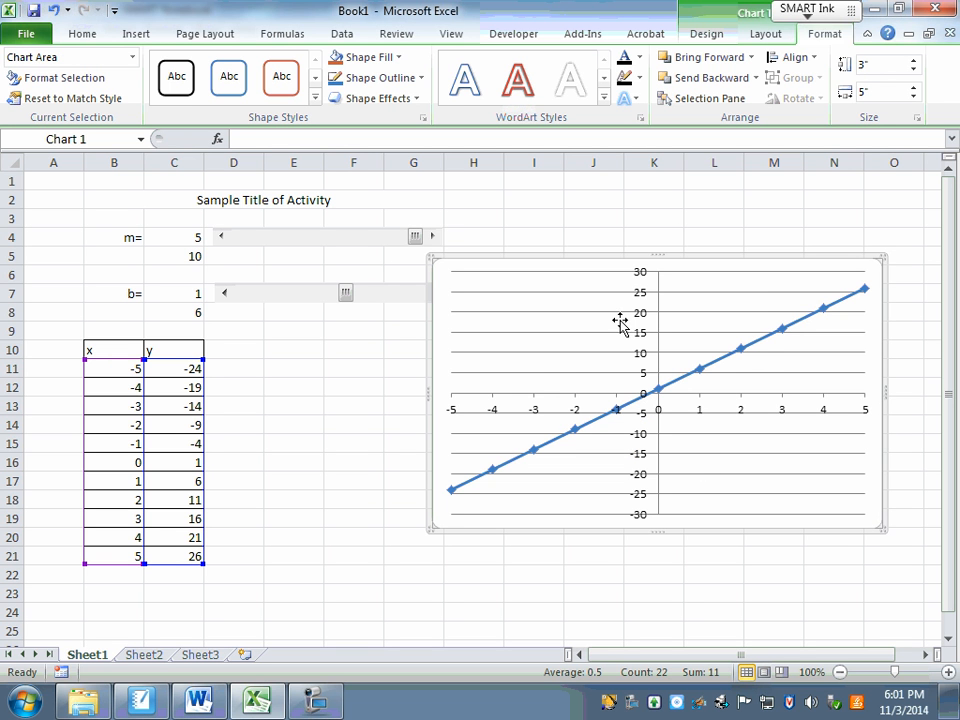
{"action": "left_click_drag", "start_coordinate": [579, 264], "coordinate": [470, 326]}
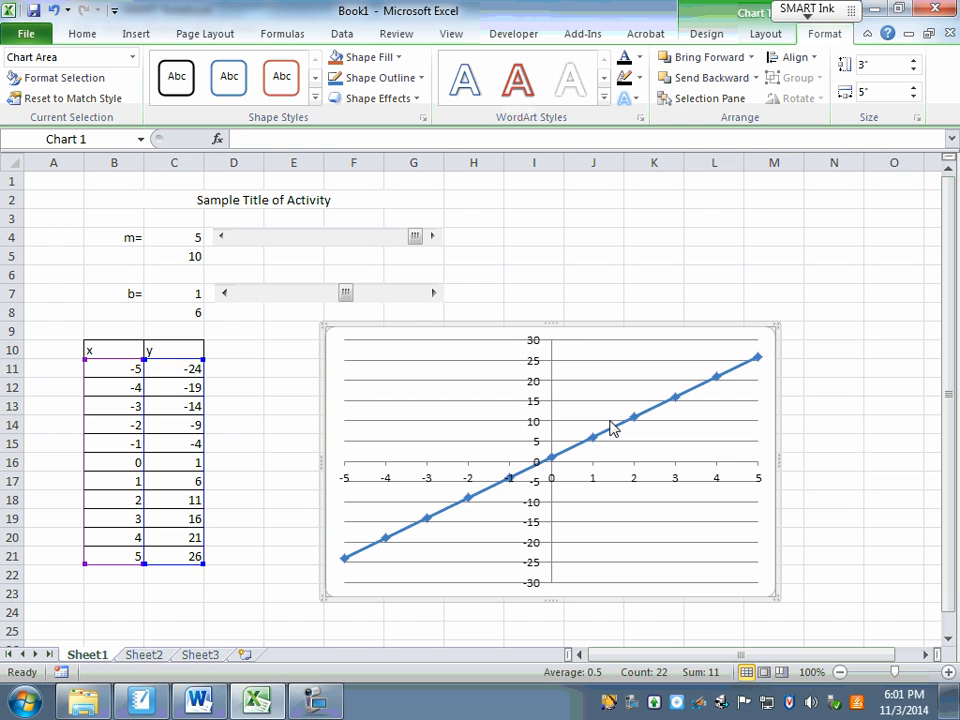
{"action": "left_click", "coordinate": [224, 294]}
{"action": "left_click", "coordinate": [224, 294]}
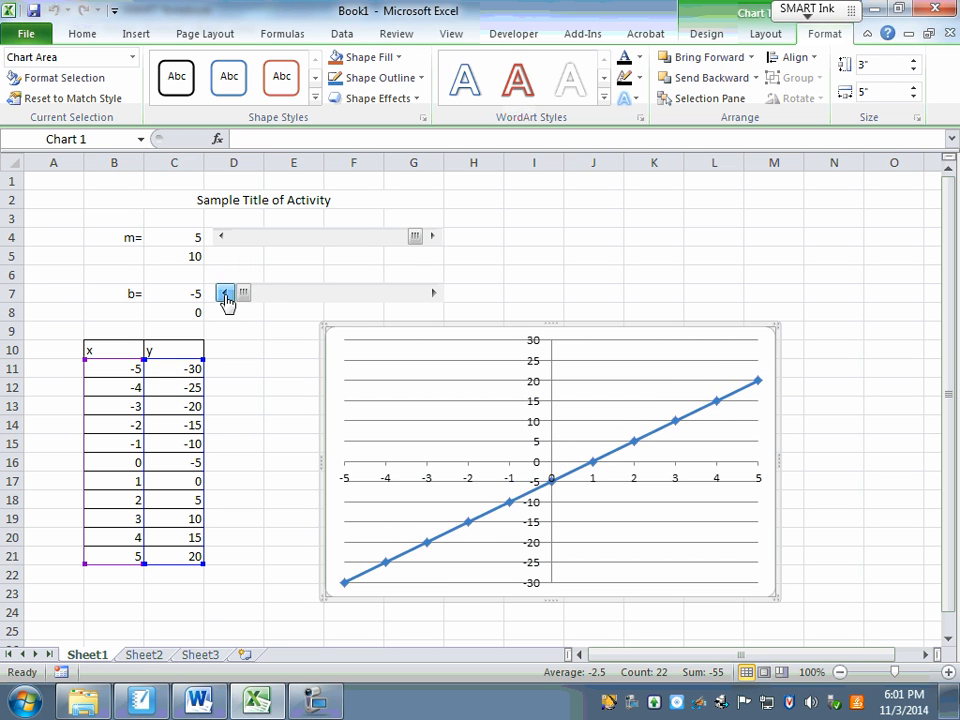
{"action": "left_click", "coordinate": [433, 294]}
{"action": "left_click", "coordinate": [433, 294]}
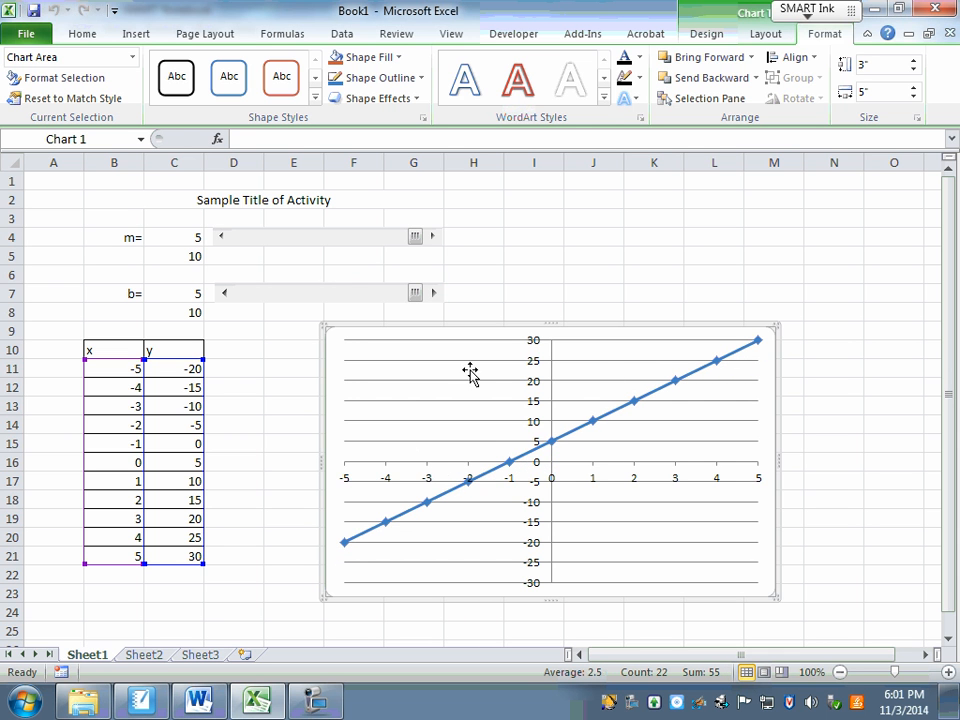
Step: Hide the chart's vertical axis major gridlines by setting their line color to No line
{"action": "left_click", "coordinate": [415, 401]}
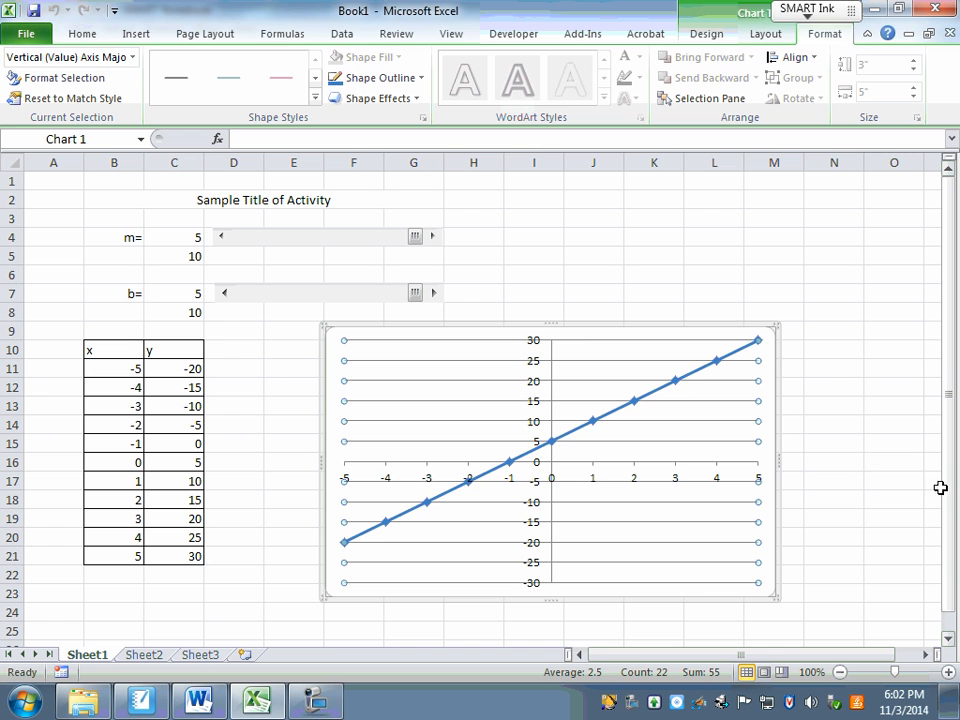
{"action": "left_click", "coordinate": [78, 88]}
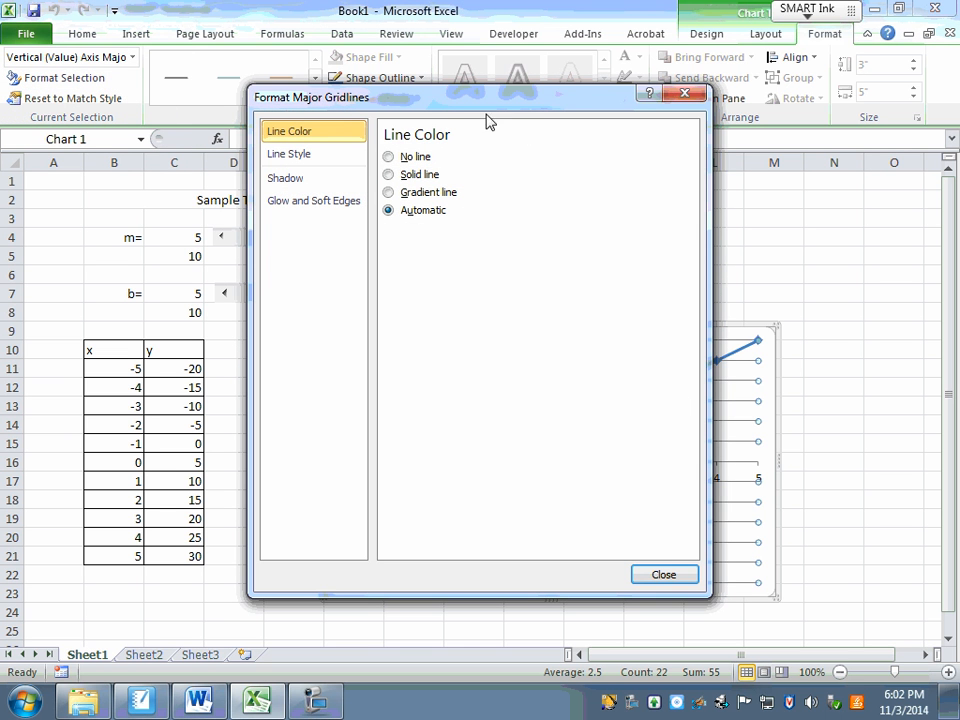
{"action": "left_click", "coordinate": [389, 157]}
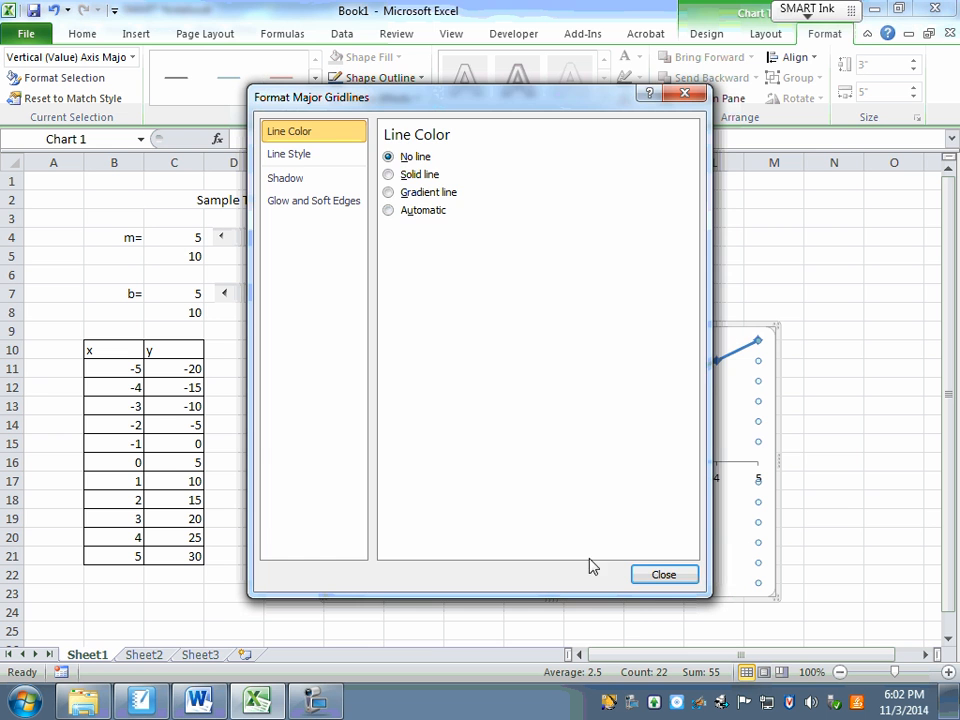
{"action": "left_click", "coordinate": [658, 580]}
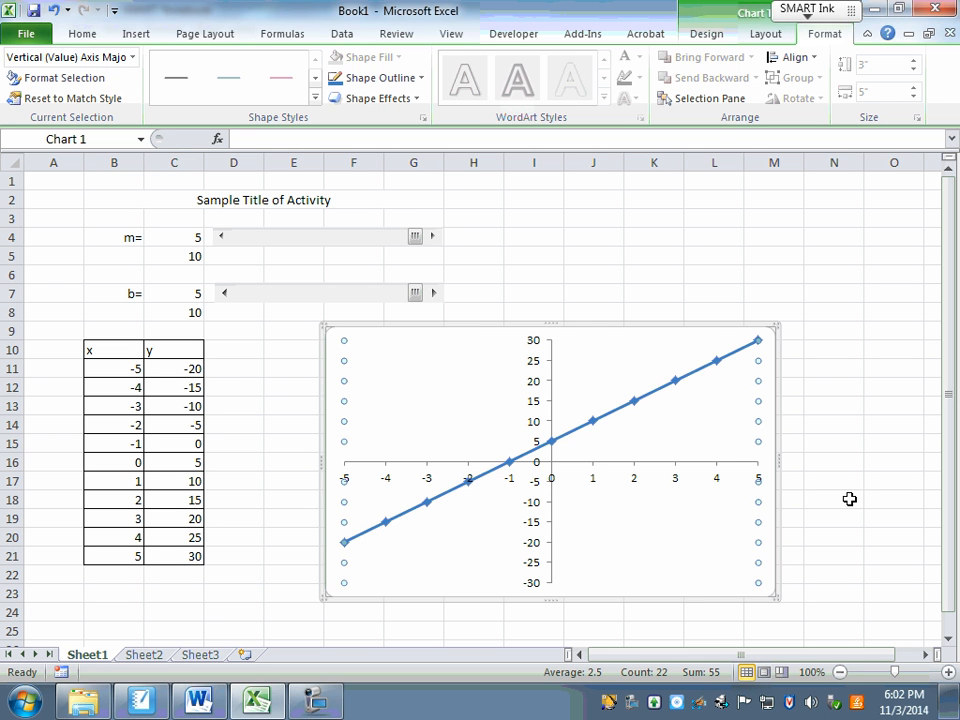
Step: Try a solid line for the major gridlines and return them to No line
{"action": "left_click", "coordinate": [60, 77]}
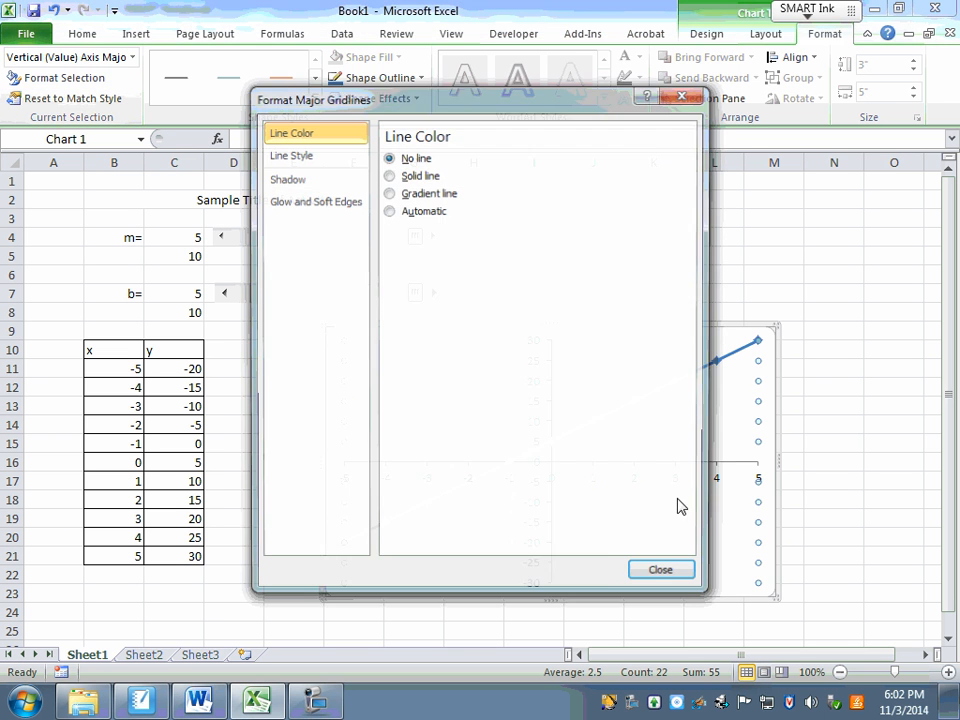
{"action": "left_click", "coordinate": [398, 176]}
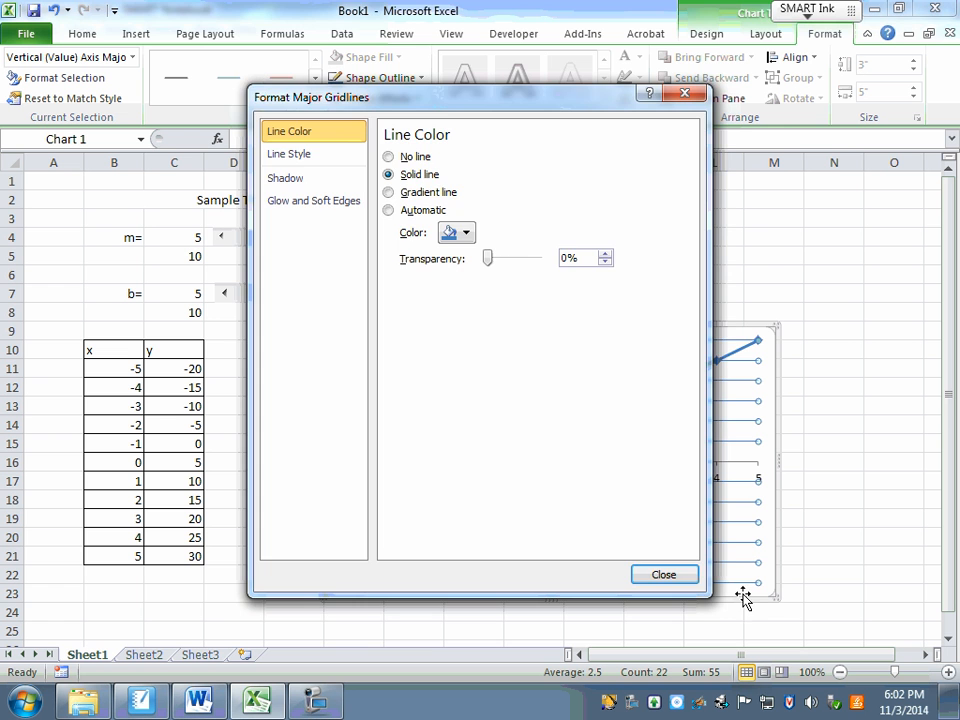
{"action": "left_click", "coordinate": [660, 575]}
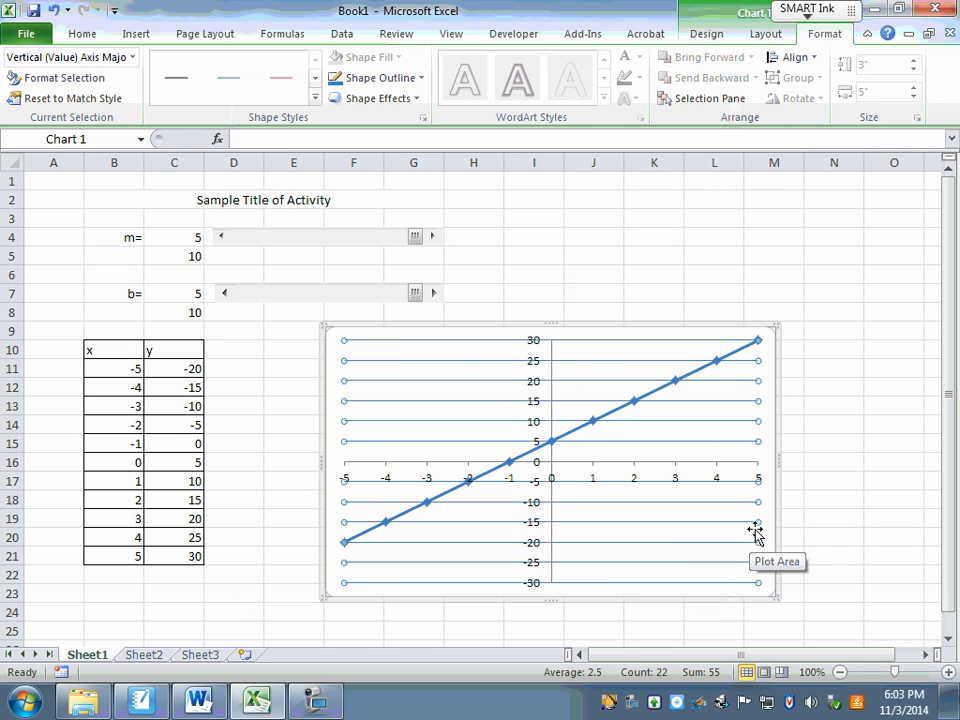
{"action": "left_click", "coordinate": [64, 80]}
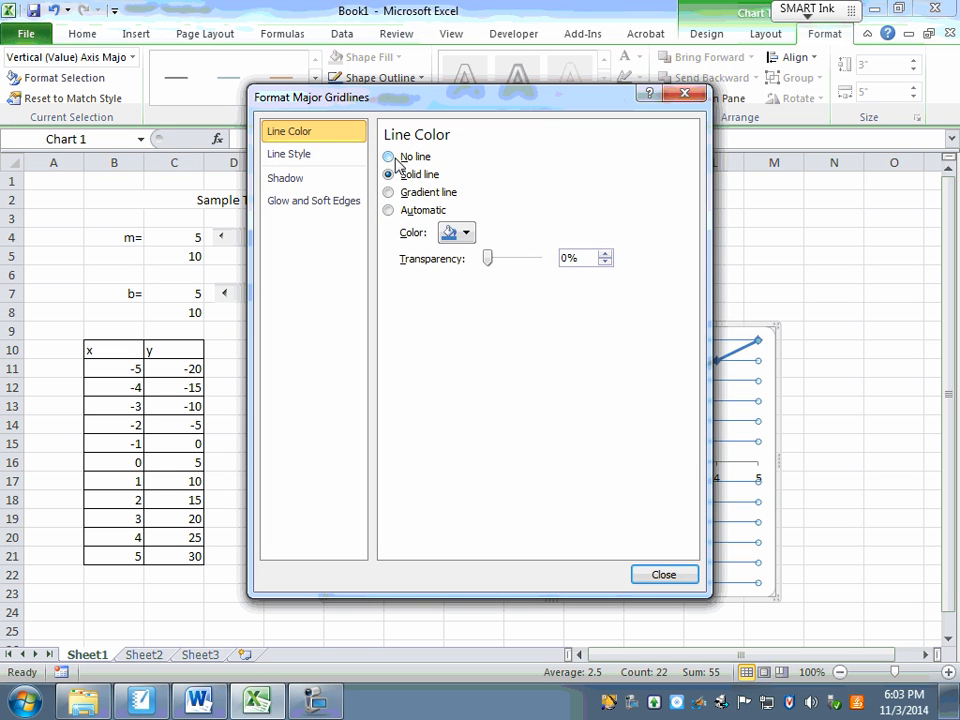
{"action": "left_click", "coordinate": [389, 157]}
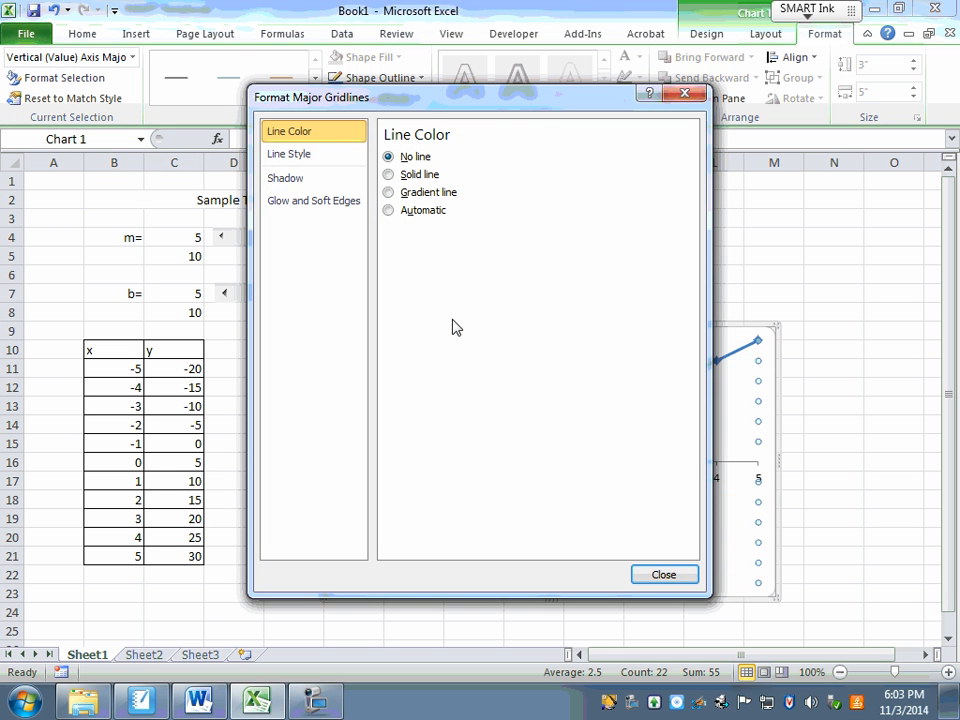
{"action": "left_click", "coordinate": [640, 574]}
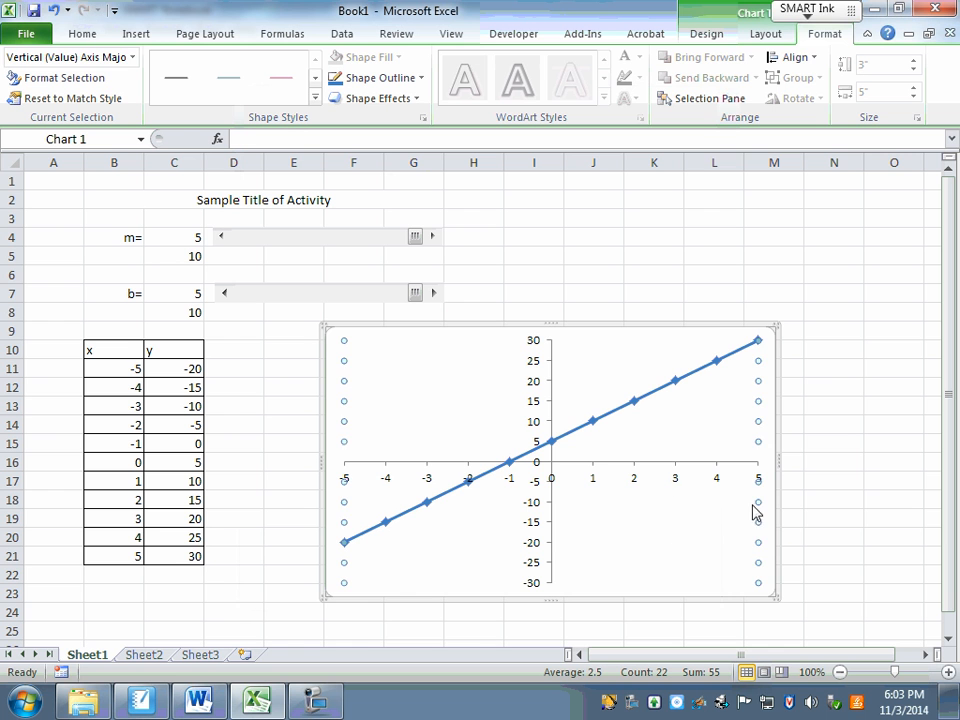
Step: Select the plot area and the chart area, and review the list of formattable chart elements
{"action": "left_click", "coordinate": [673, 557]}
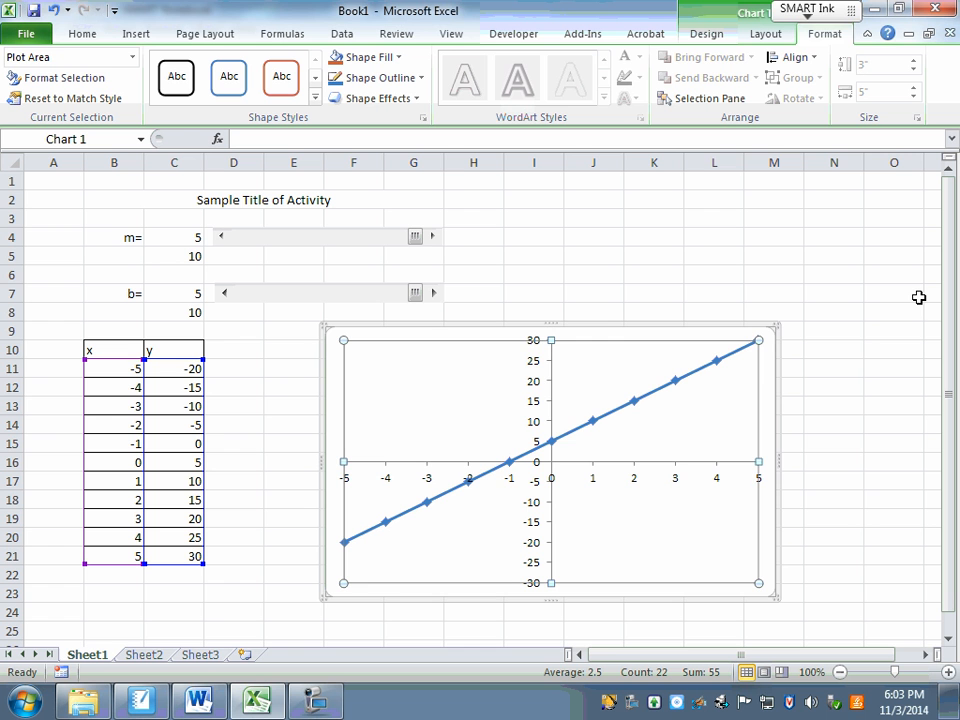
{"action": "left_click", "coordinate": [636, 330]}
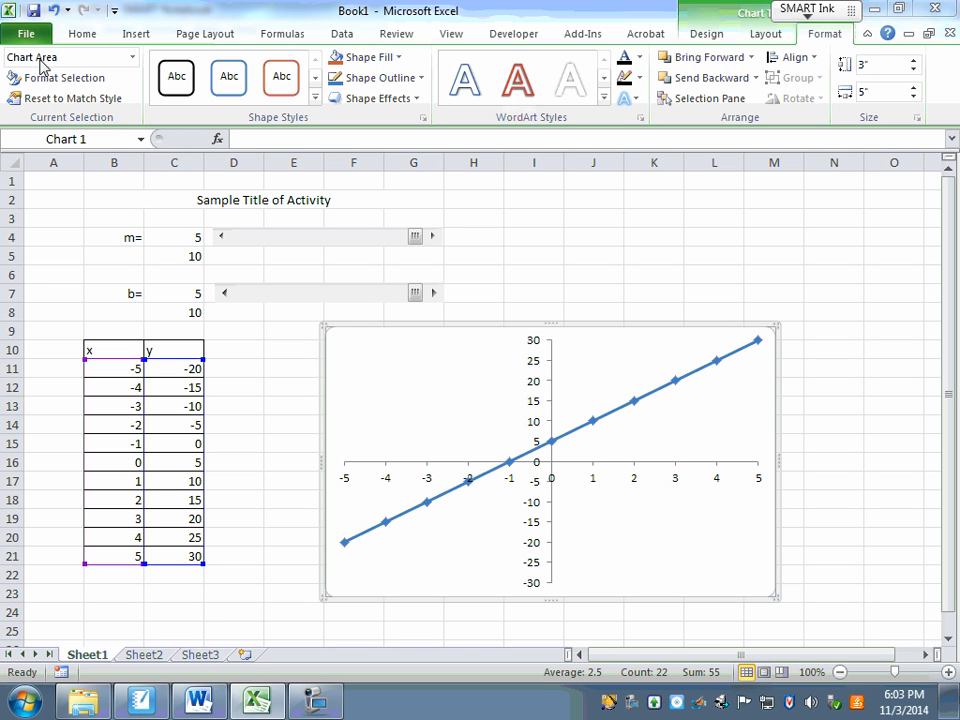
{"action": "left_click", "coordinate": [134, 60]}
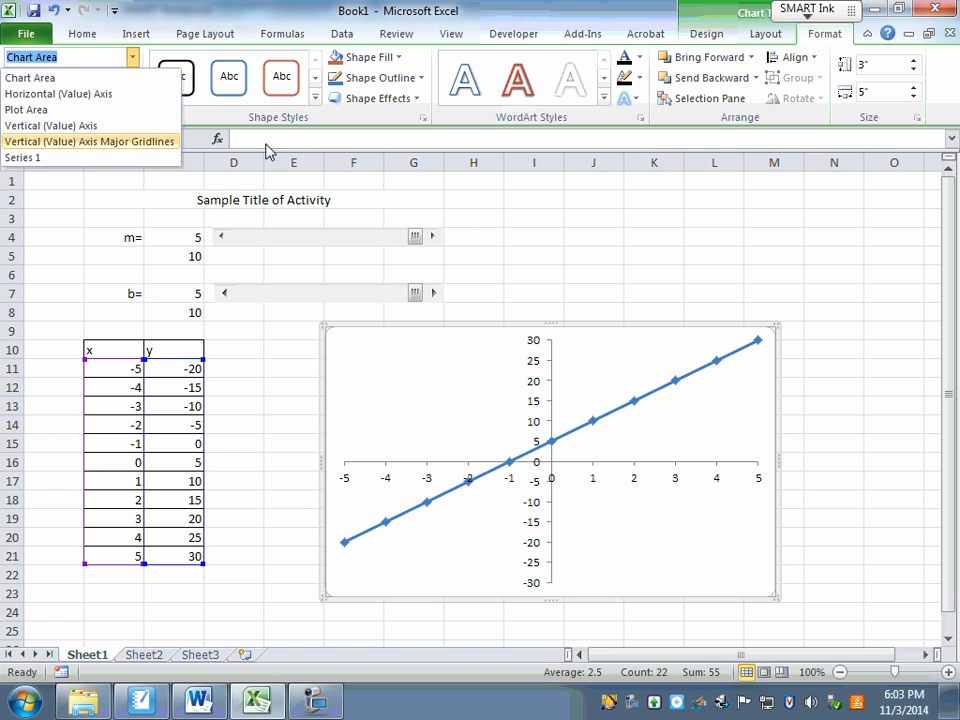
{"action": "left_click", "coordinate": [545, 234]}
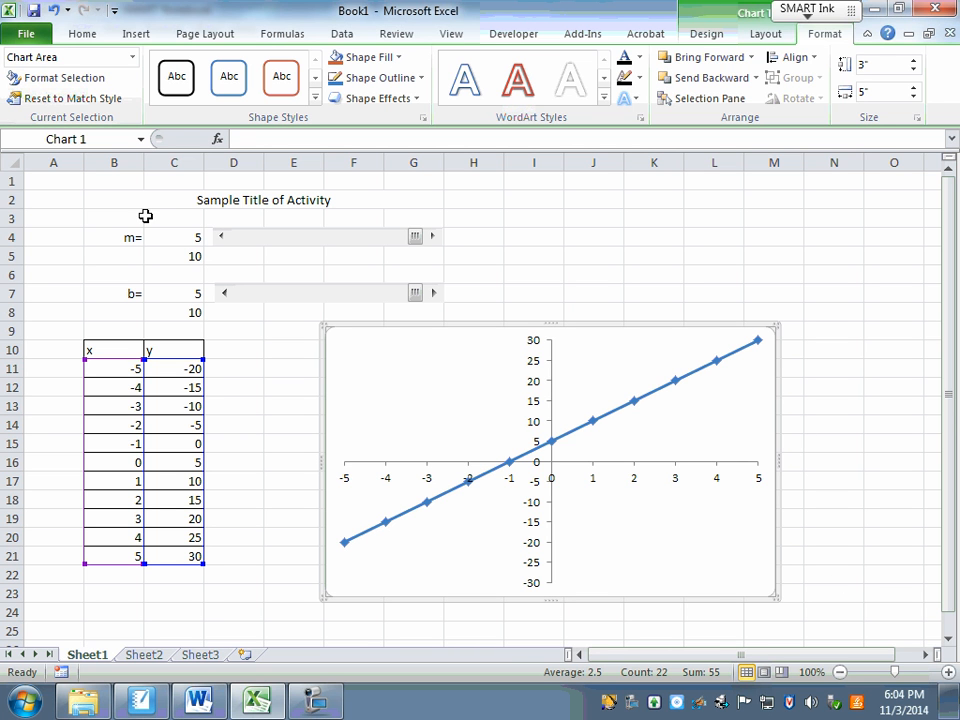
{"action": "left_click", "coordinate": [179, 254]}
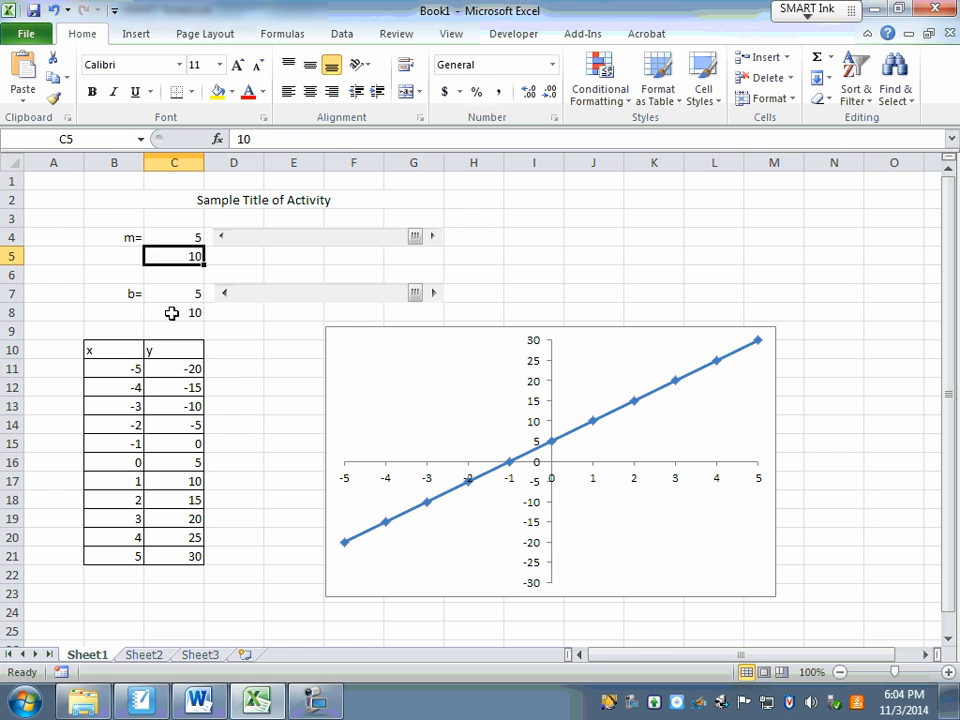
{"action": "left_click", "coordinate": [175, 312]}
{"action": "left_click", "coordinate": [185, 255]}
{"action": "left_click", "coordinate": [176, 313]}
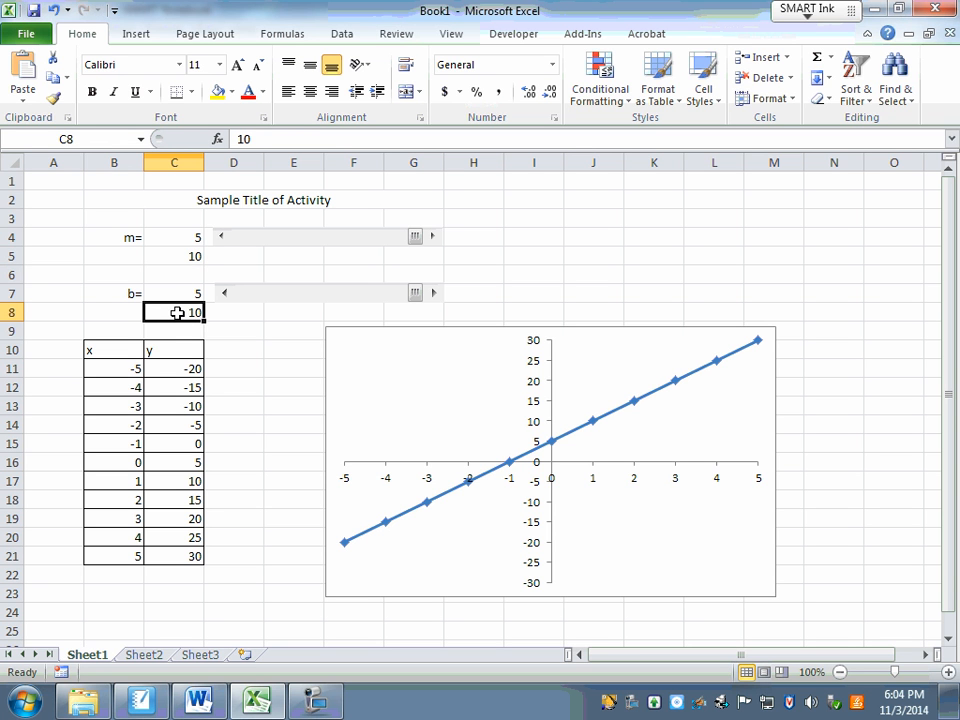
Step: Hide the helper value in cell C5 by applying the custom number format ;;; to it
{"action": "left_click", "coordinate": [172, 256]}
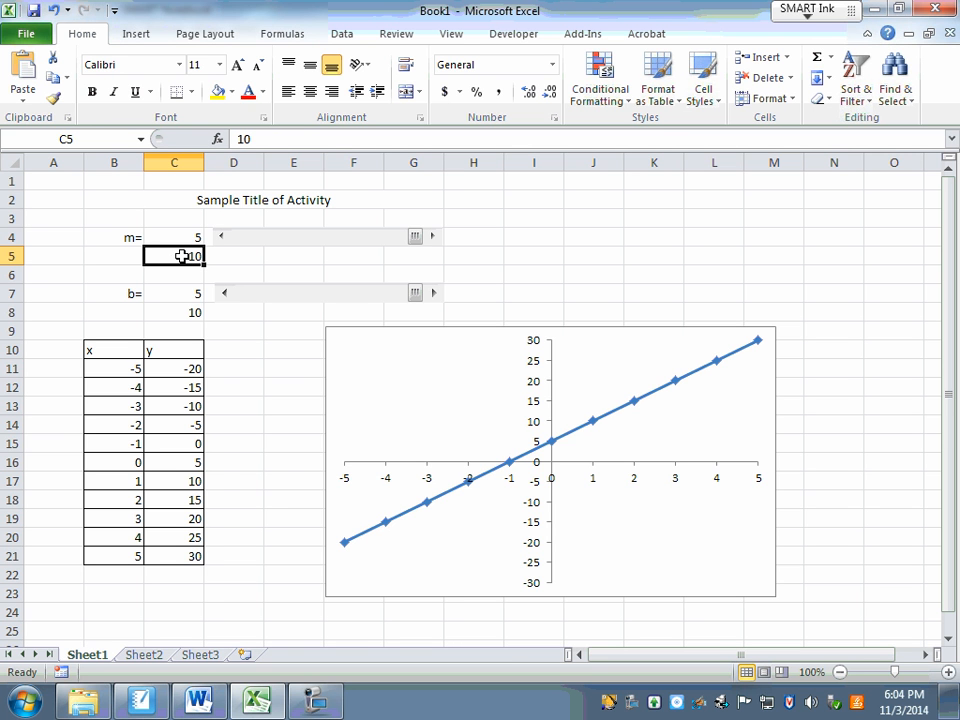
{"action": "right_click", "coordinate": [183, 258]}
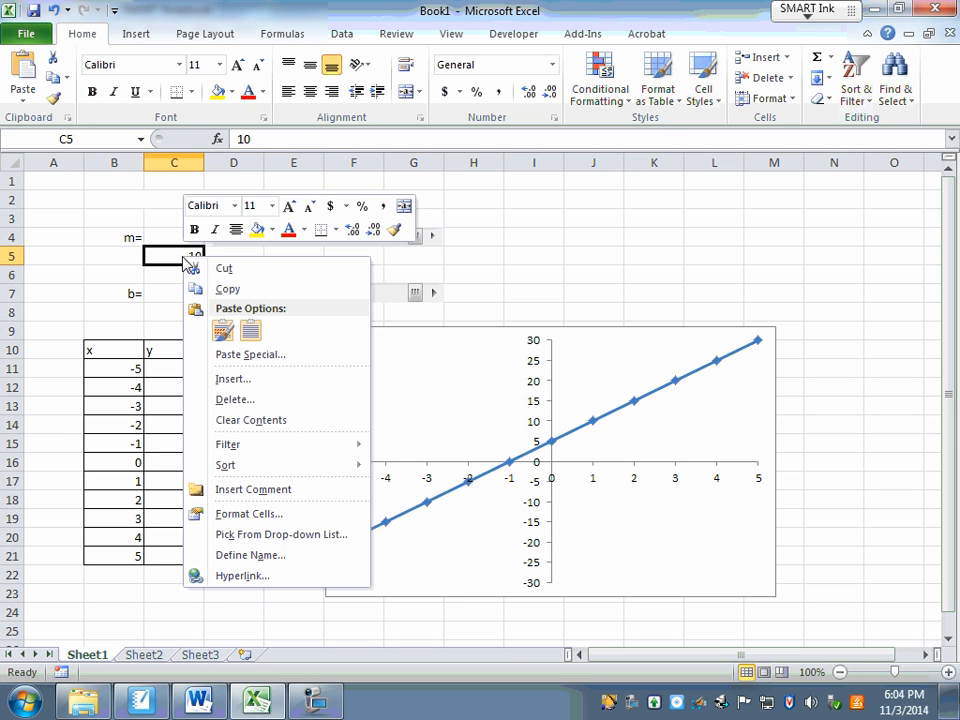
{"action": "left_click", "coordinate": [250, 514]}
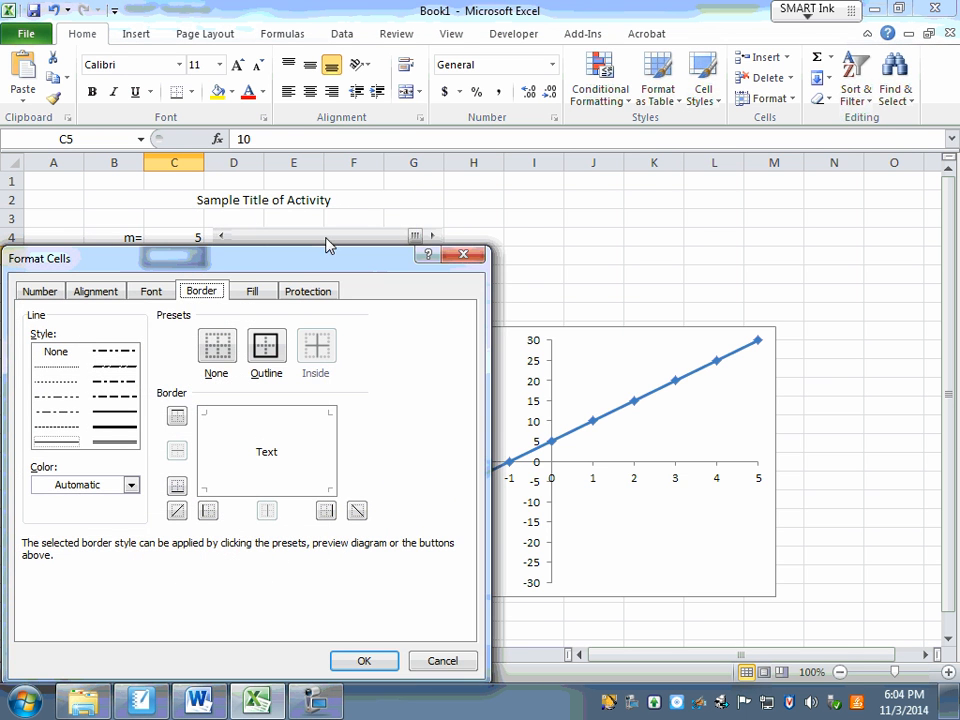
{"action": "left_click_drag", "start_coordinate": [326, 252], "coordinate": [673, 152]}
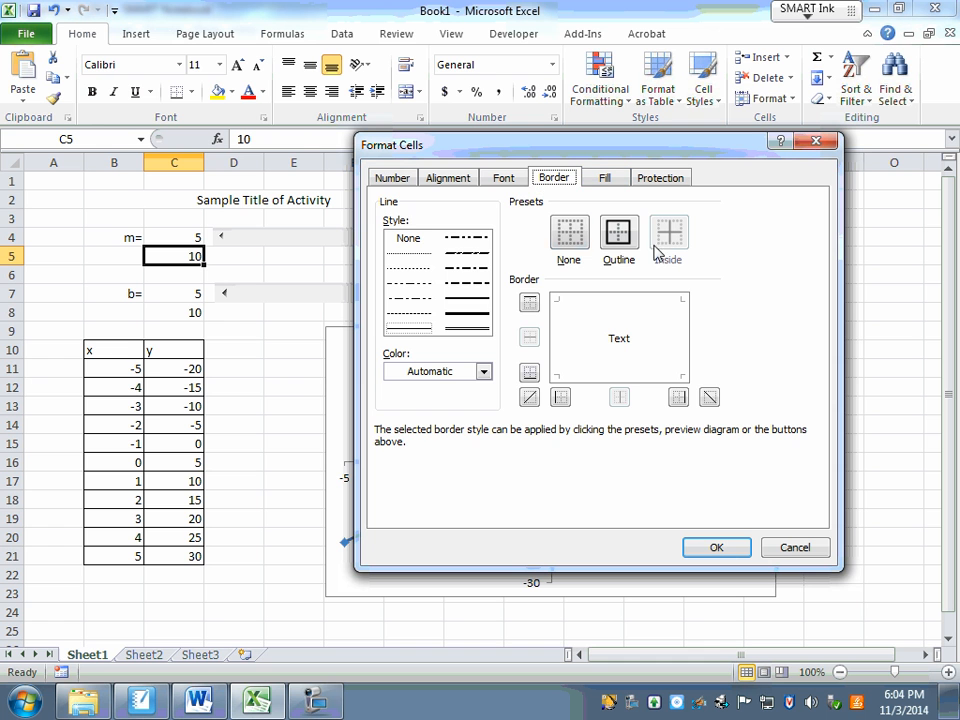
{"action": "left_click", "coordinate": [394, 182]}
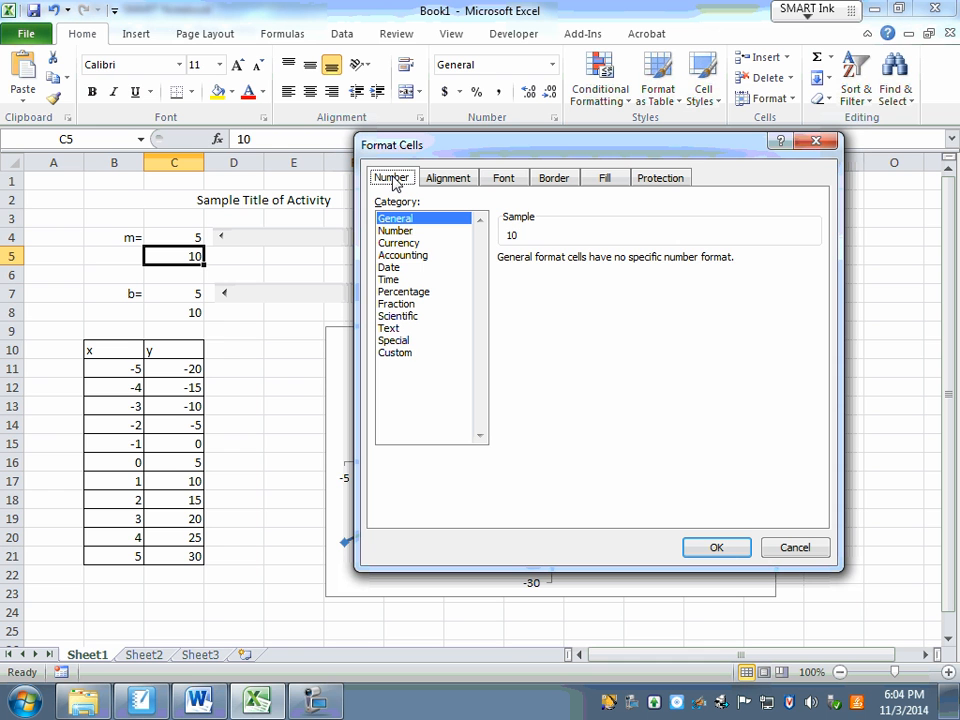
{"action": "left_click", "coordinate": [402, 354]}
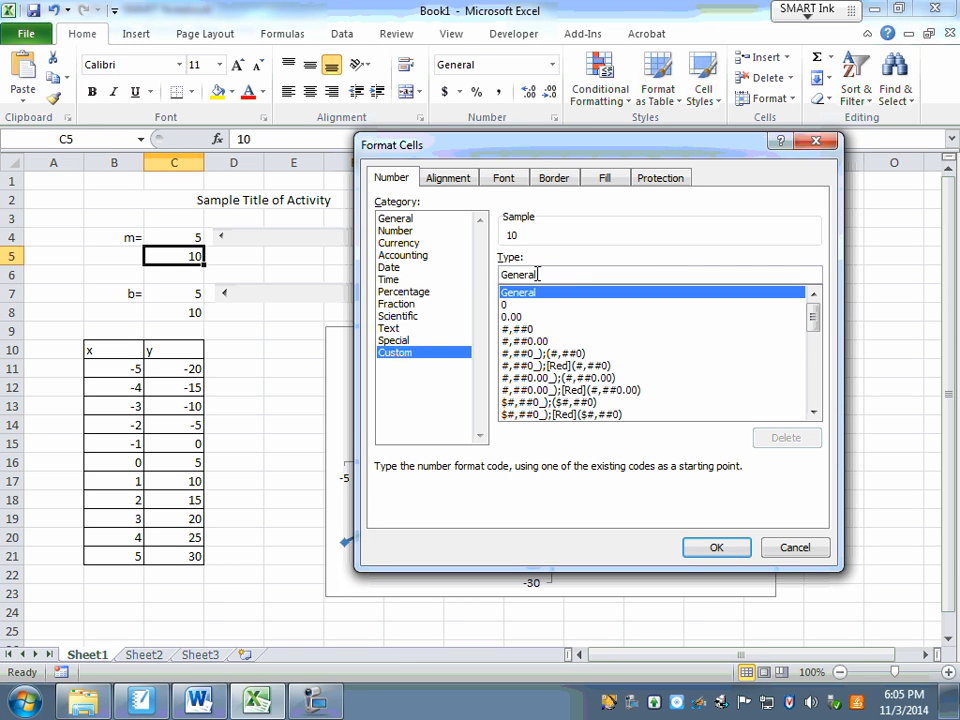
{"action": "left_click_drag", "start_coordinate": [540, 278], "coordinate": [490, 268]}
{"action": "key", "text": "BackSpace"}
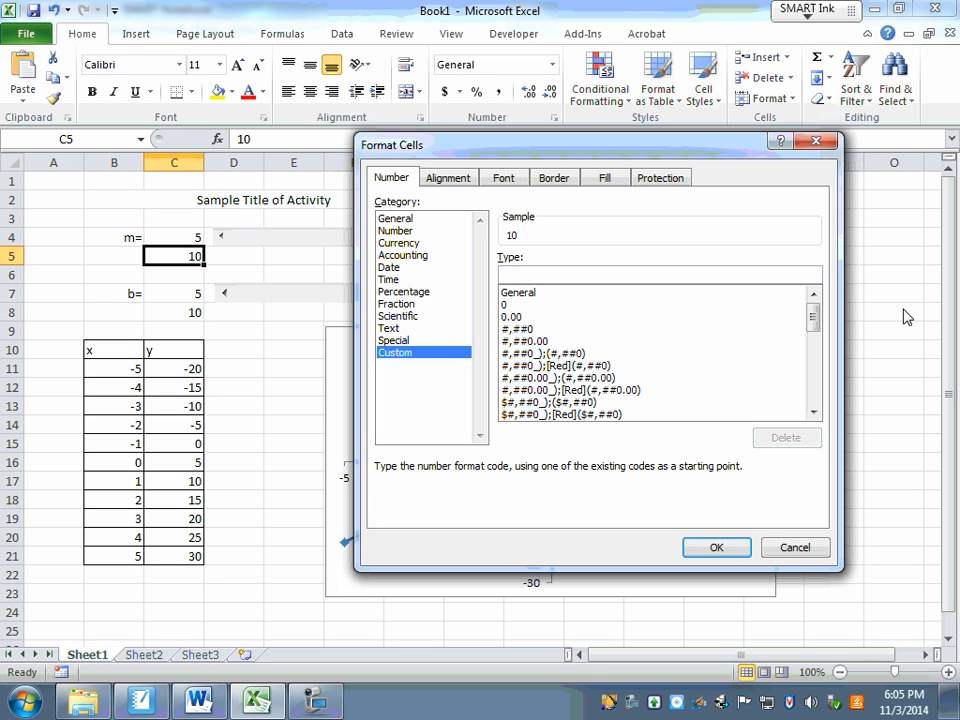
{"action": "type", "text": ";;;"}
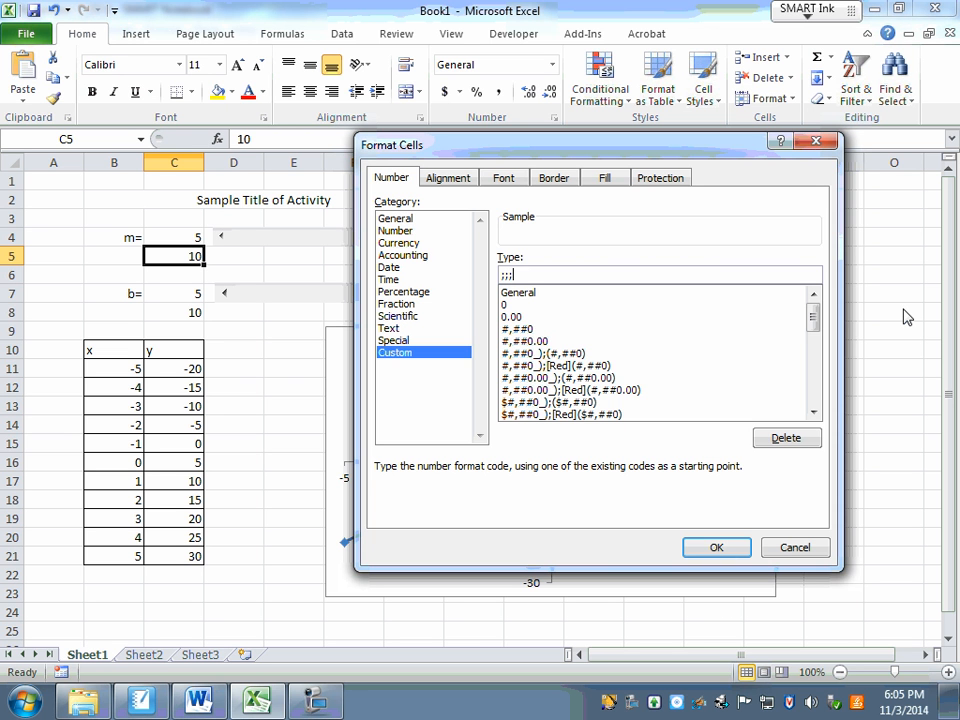
{"action": "left_click", "coordinate": [686, 550]}
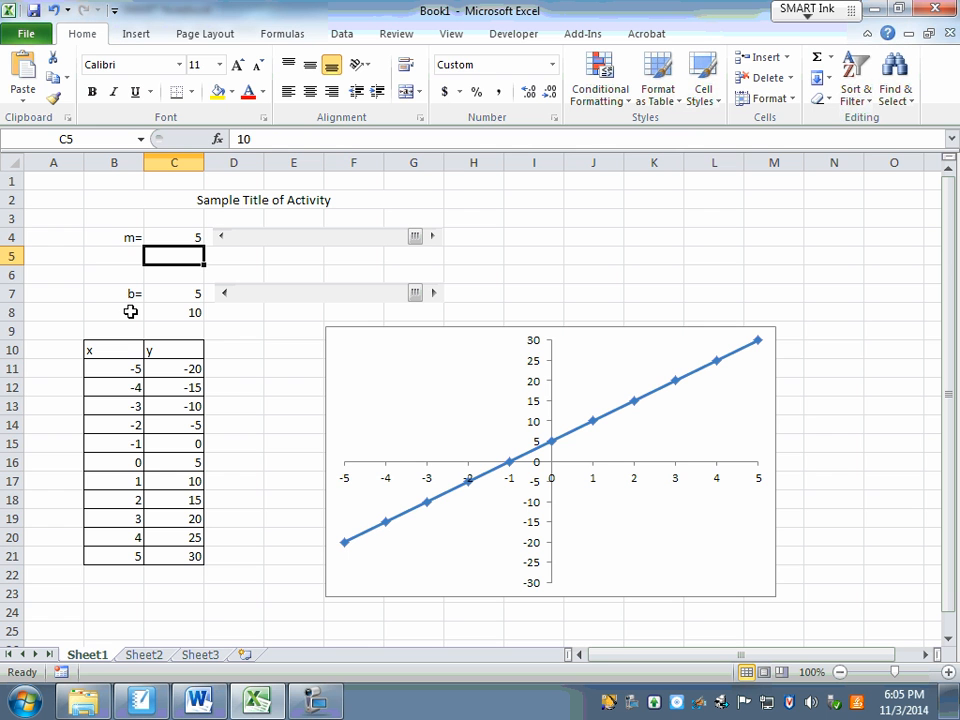
Step: Apply the custom number format ;;; to helper cell C8 below the b value to hide its contents
{"action": "left_click", "coordinate": [172, 313]}
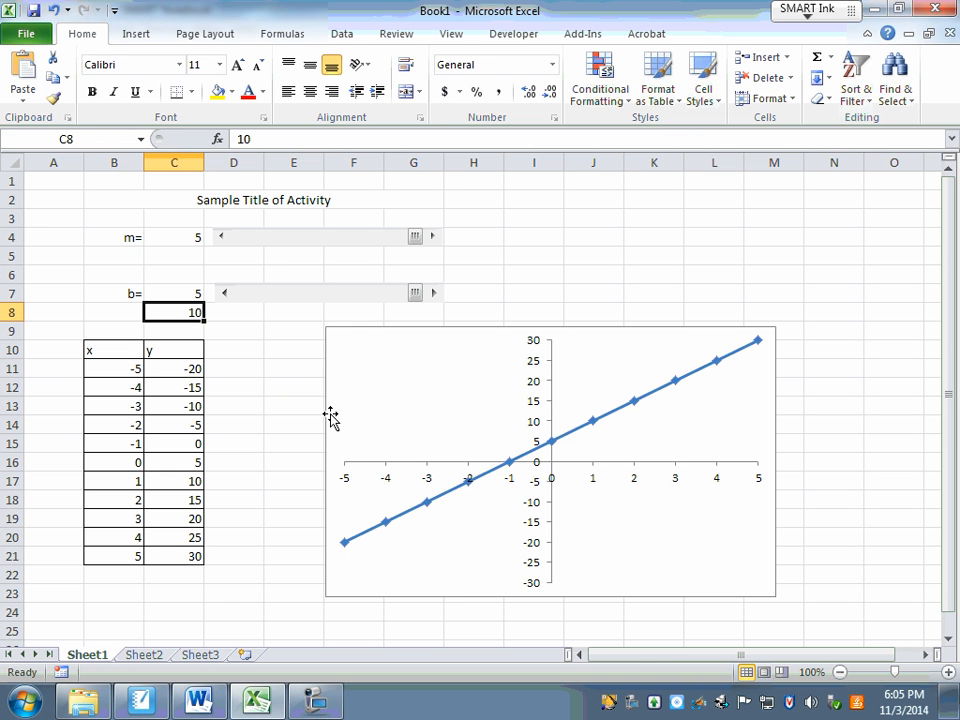
{"action": "right_click", "coordinate": [186, 315]}
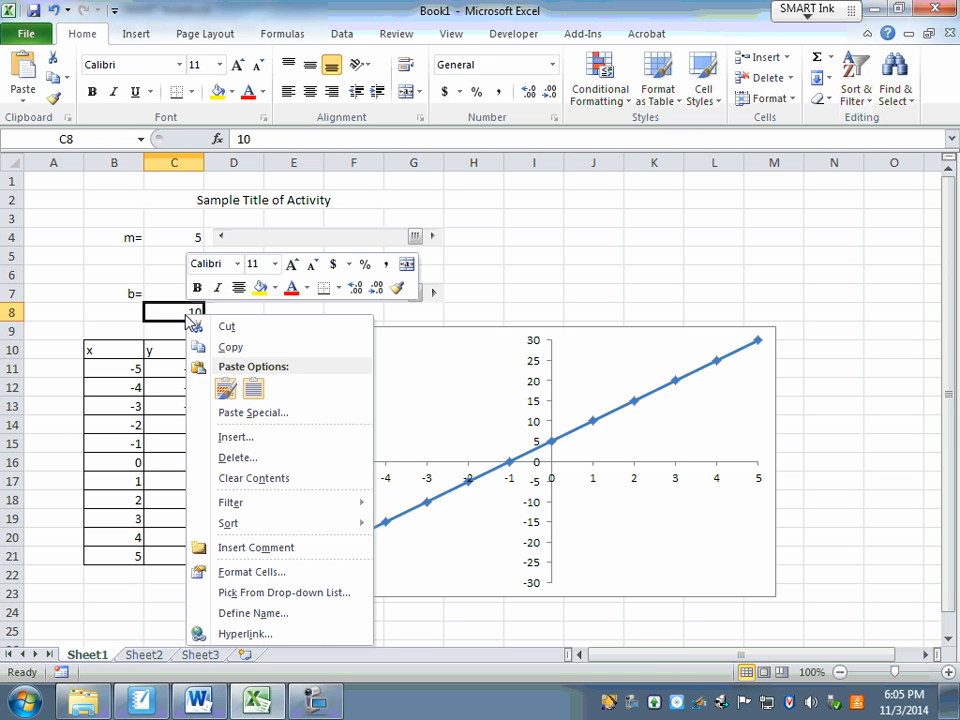
{"action": "left_click", "coordinate": [284, 573]}
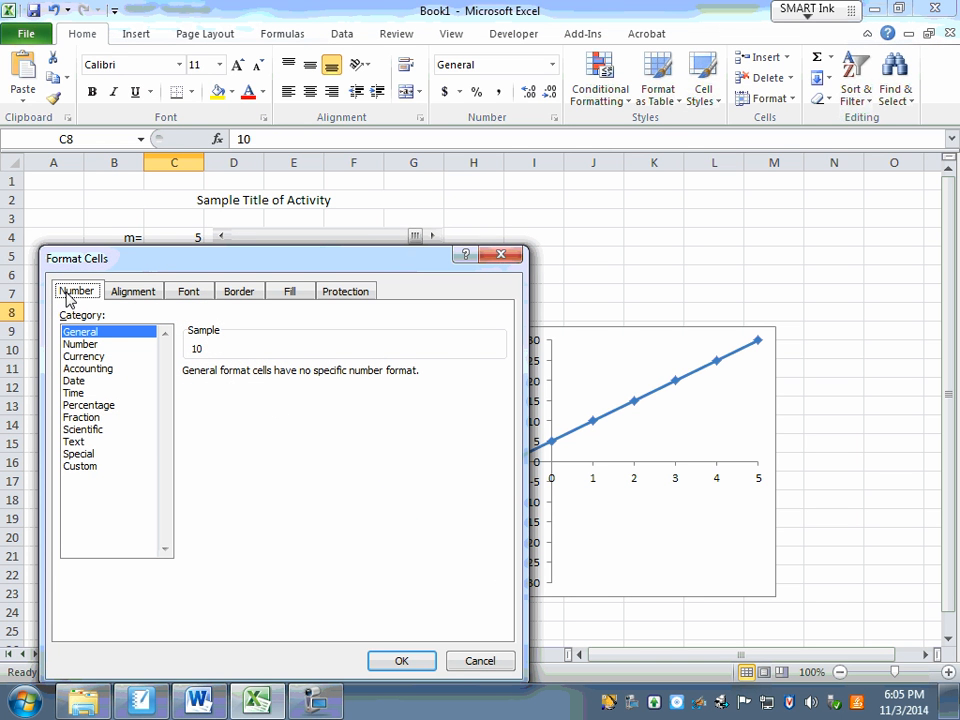
{"action": "left_click", "coordinate": [98, 467]}
{"action": "double_click", "coordinate": [257, 388]}
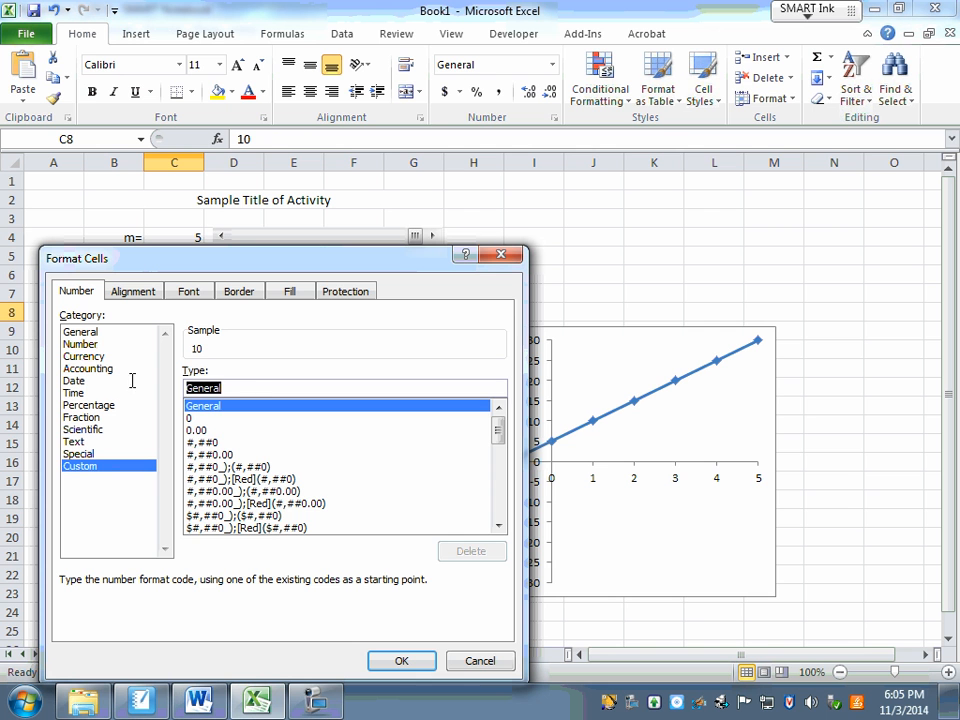
{"action": "key", "text": "BackSpace"}
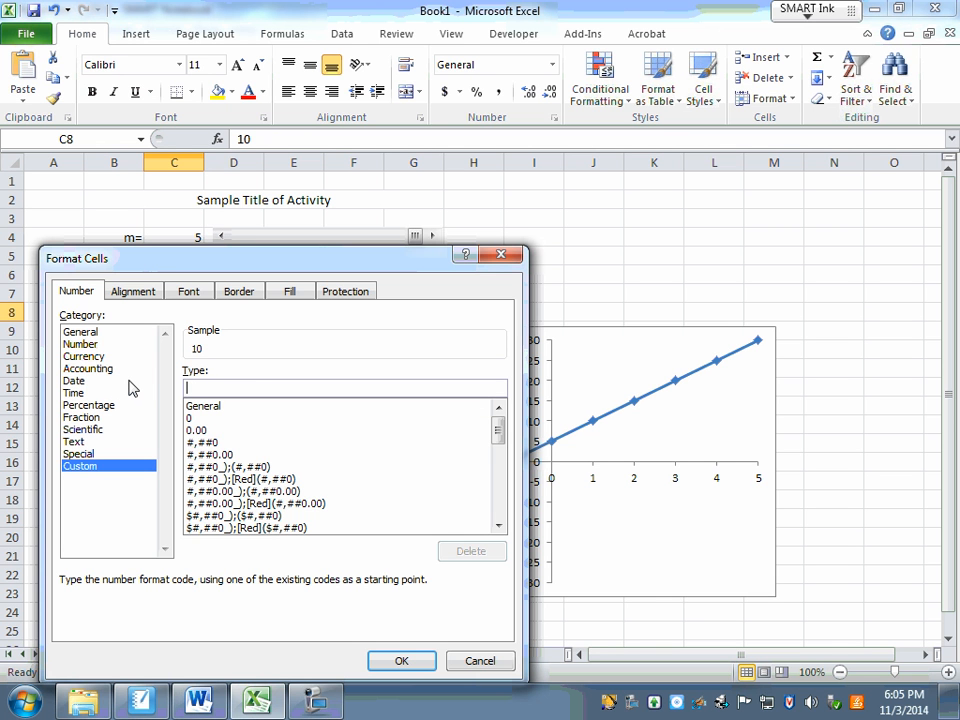
{"action": "type", "text": ";;;"}
{"action": "left_click", "coordinate": [410, 660]}
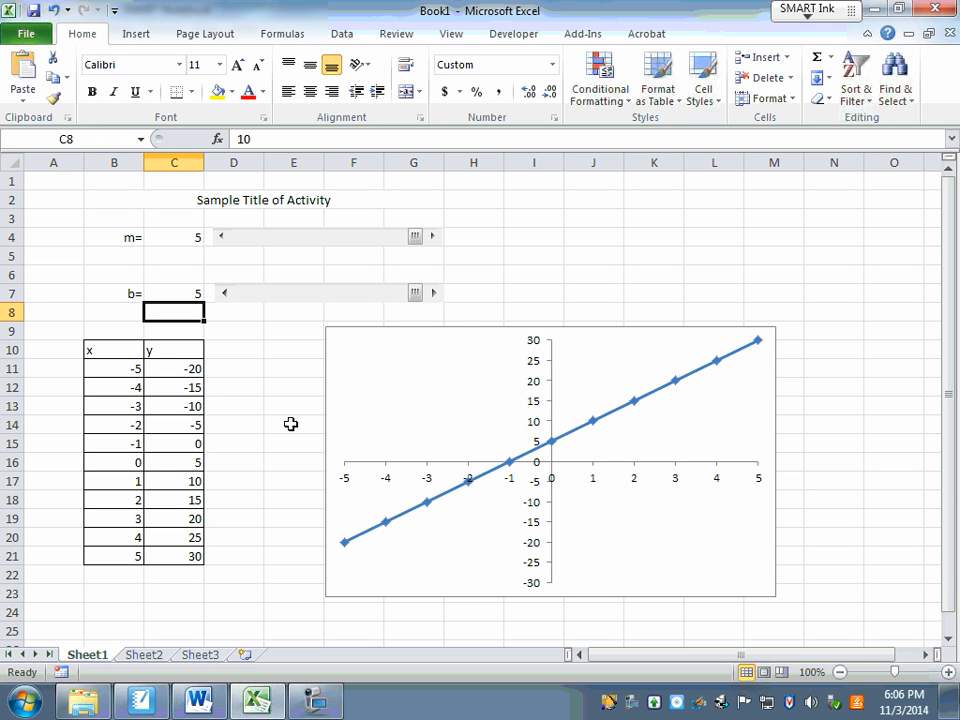
Step: Insert a blank row at row 3, directly beneath the activity title
{"action": "right_click", "coordinate": [8, 218]}
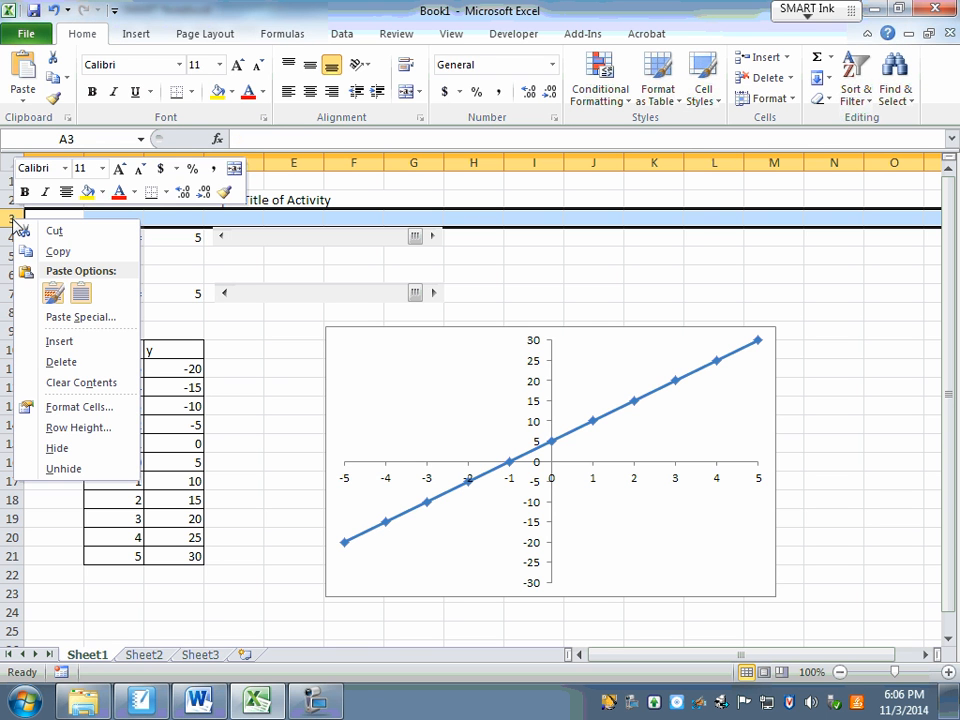
{"action": "left_click", "coordinate": [68, 338]}
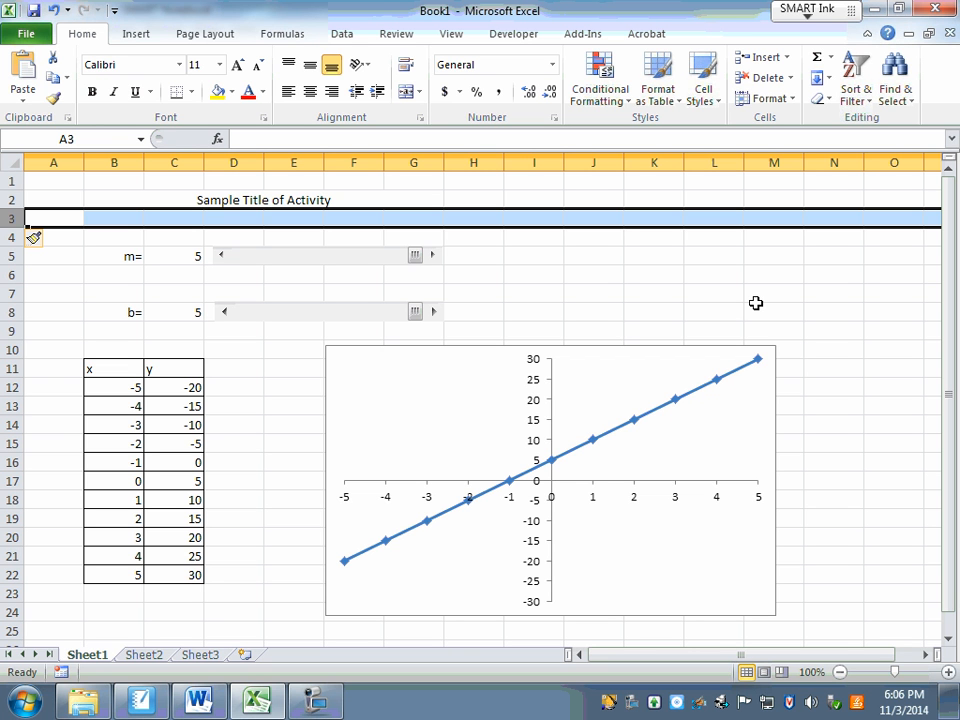
{"action": "left_click", "coordinate": [186, 219]}
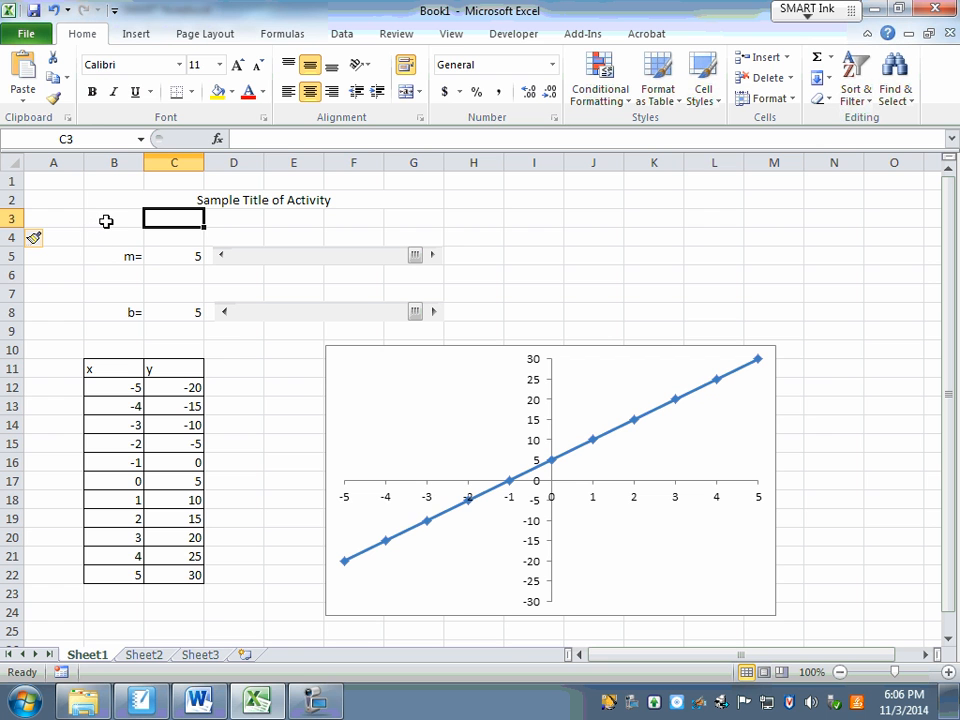
Step: Merge cells B3 through H3 into one cell with Wrap text and Merge cells both enabled
{"action": "left_click_drag", "start_coordinate": [106, 221], "coordinate": [495, 227]}
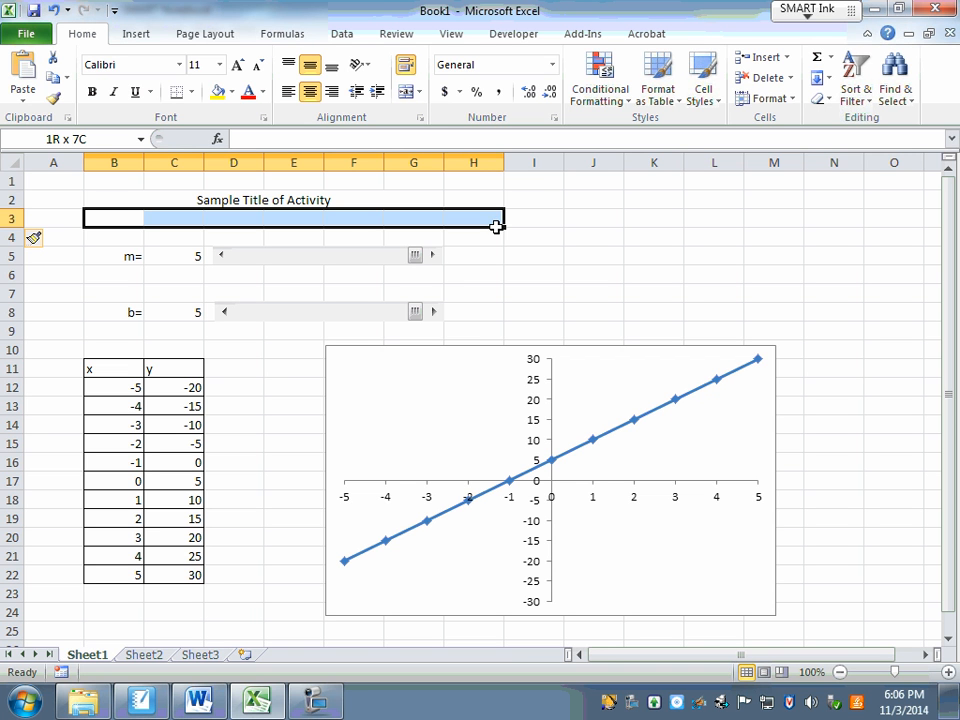
{"action": "left_click_drag", "start_coordinate": [495, 227], "coordinate": [485, 226]}
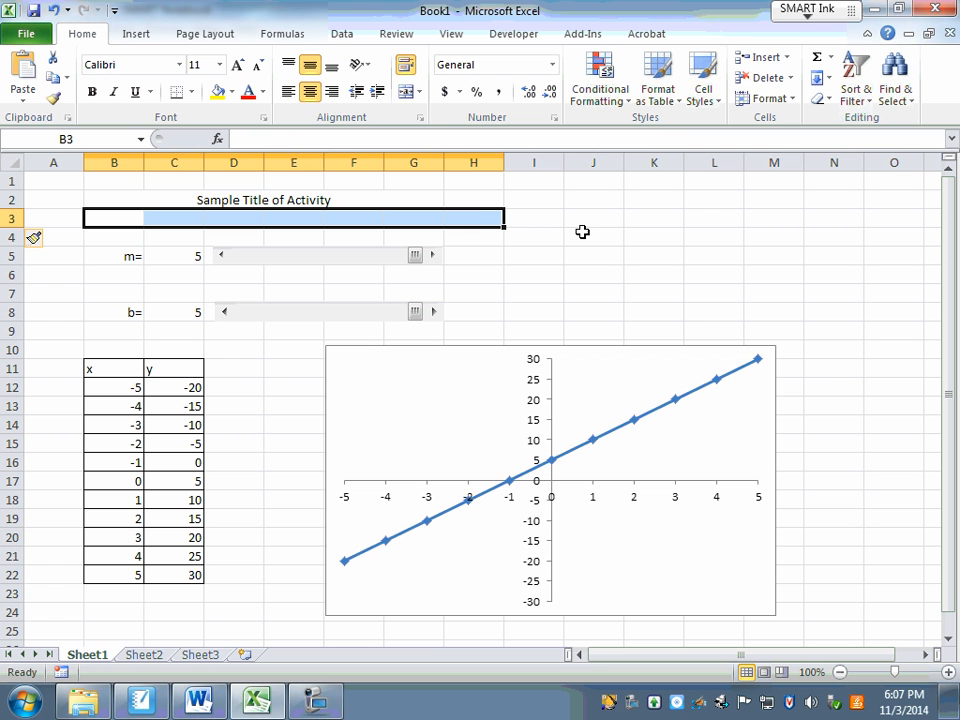
{"action": "right_click", "coordinate": [480, 219]}
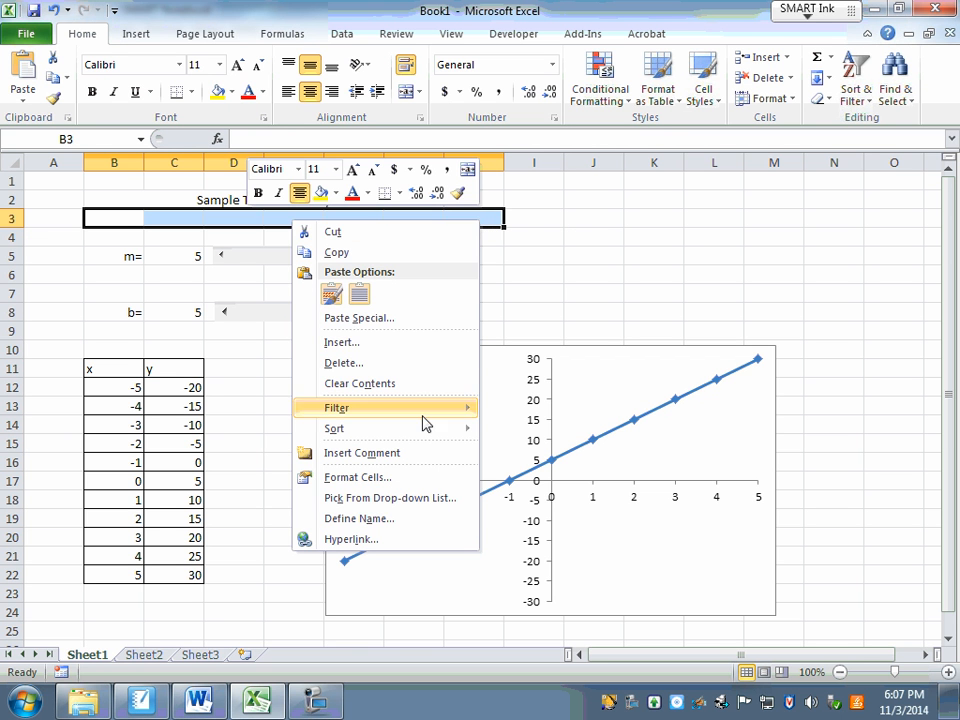
{"action": "left_click", "coordinate": [321, 477]}
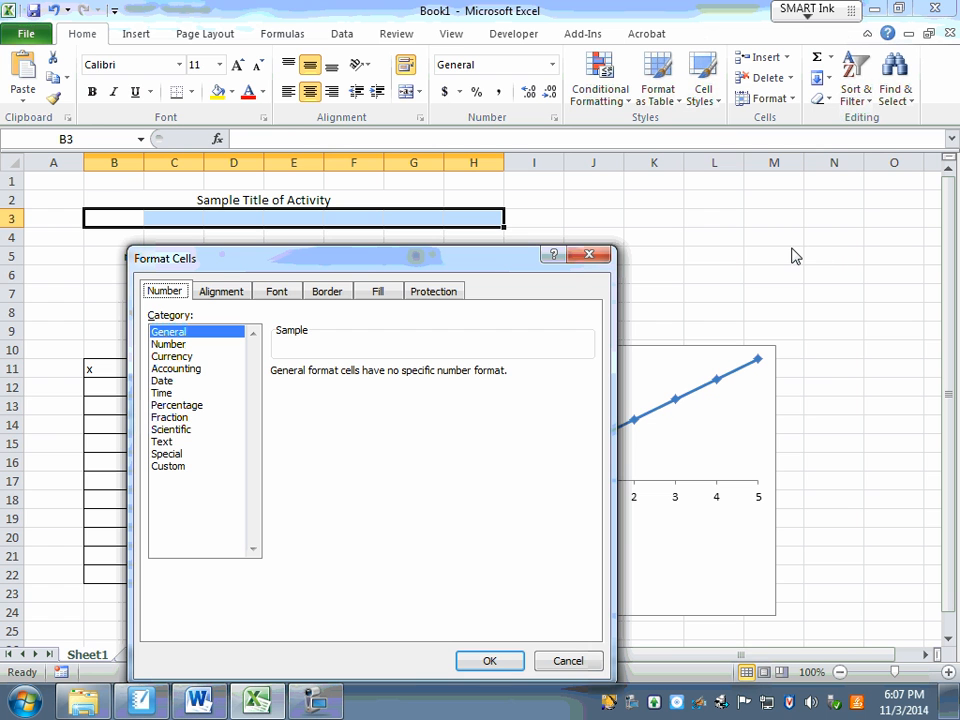
{"action": "left_click", "coordinate": [225, 293]}
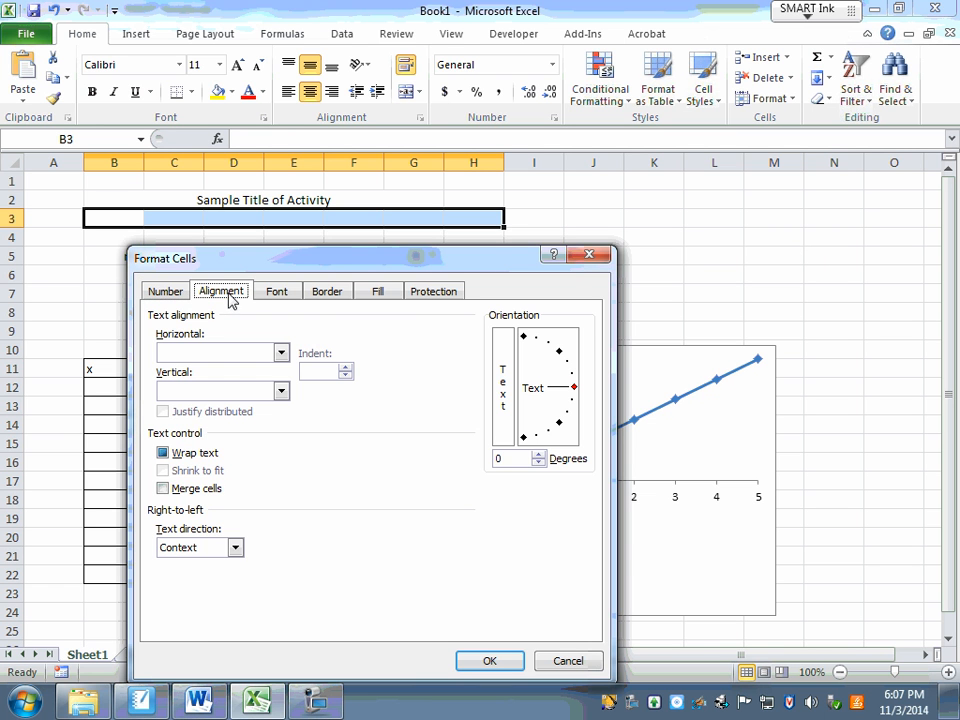
{"action": "left_click", "coordinate": [164, 455]}
{"action": "left_click", "coordinate": [163, 489]}
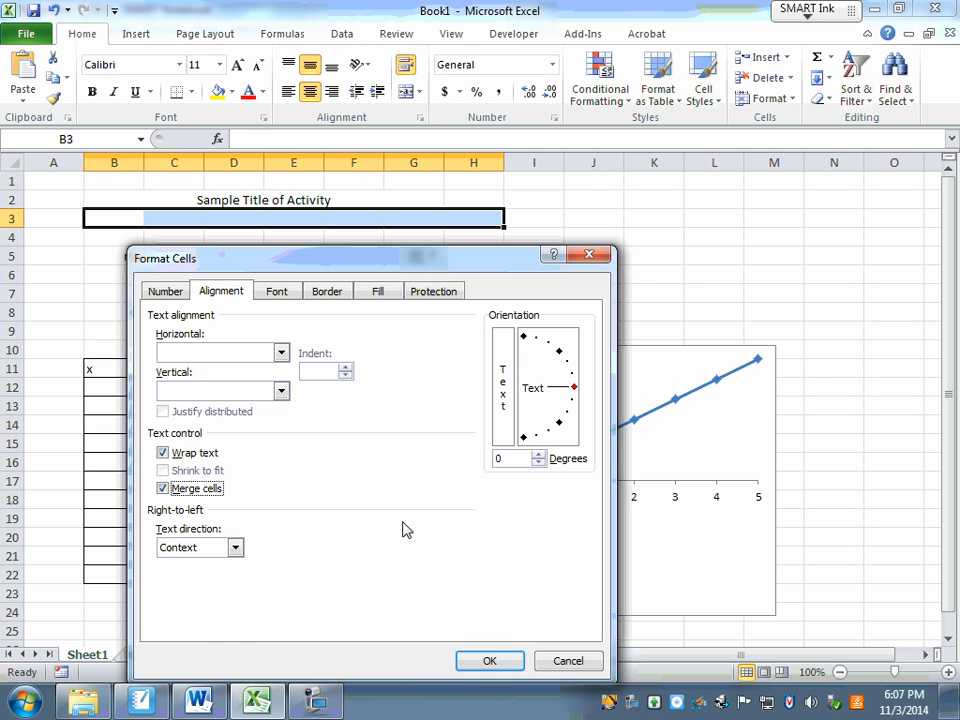
{"action": "left_click", "coordinate": [490, 661]}
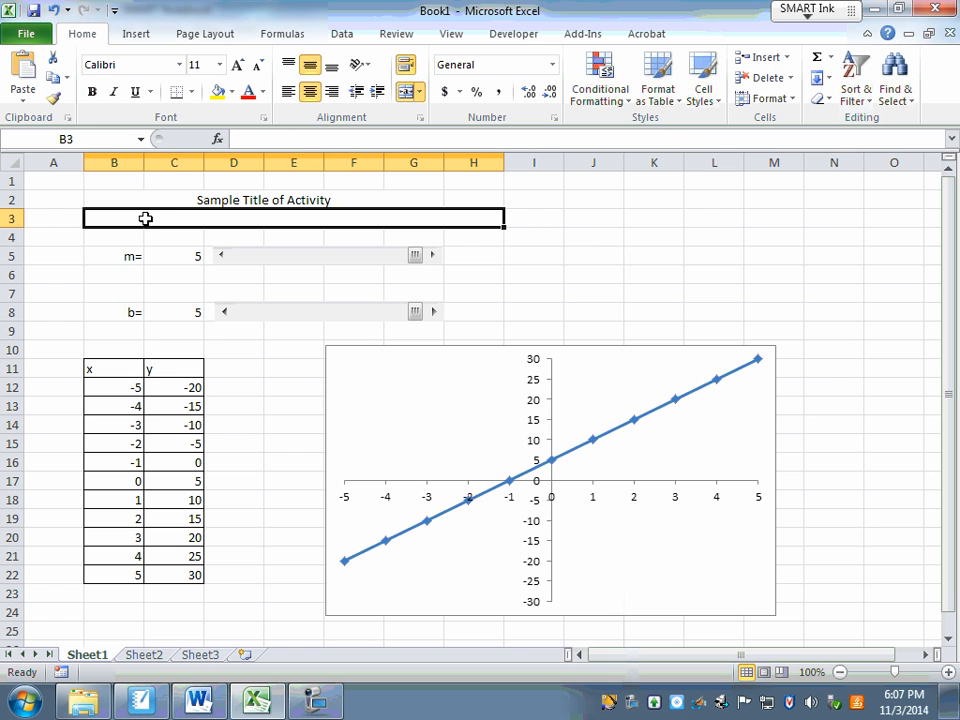
Step: Fill the merged cell B3 with about three lines of random placeholder text, starting with "adfym" and ending with "xftgumxrt8mxrn"
{"action": "double_click", "coordinate": [129, 219]}
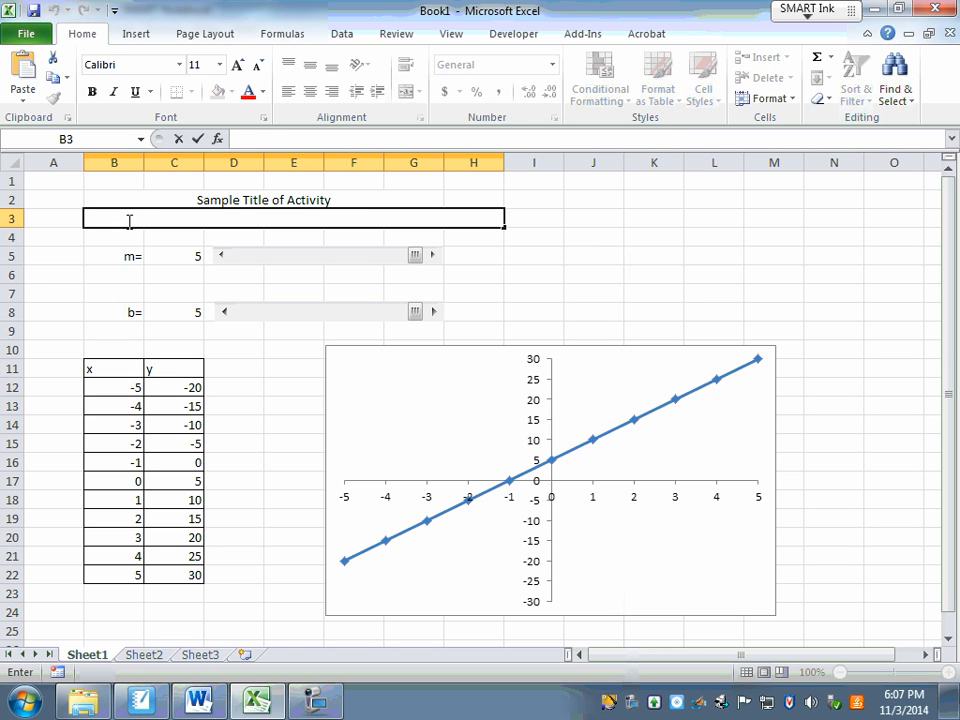
{"action": "type", "text": "adfym zfryzberyezrynezrynerv"}
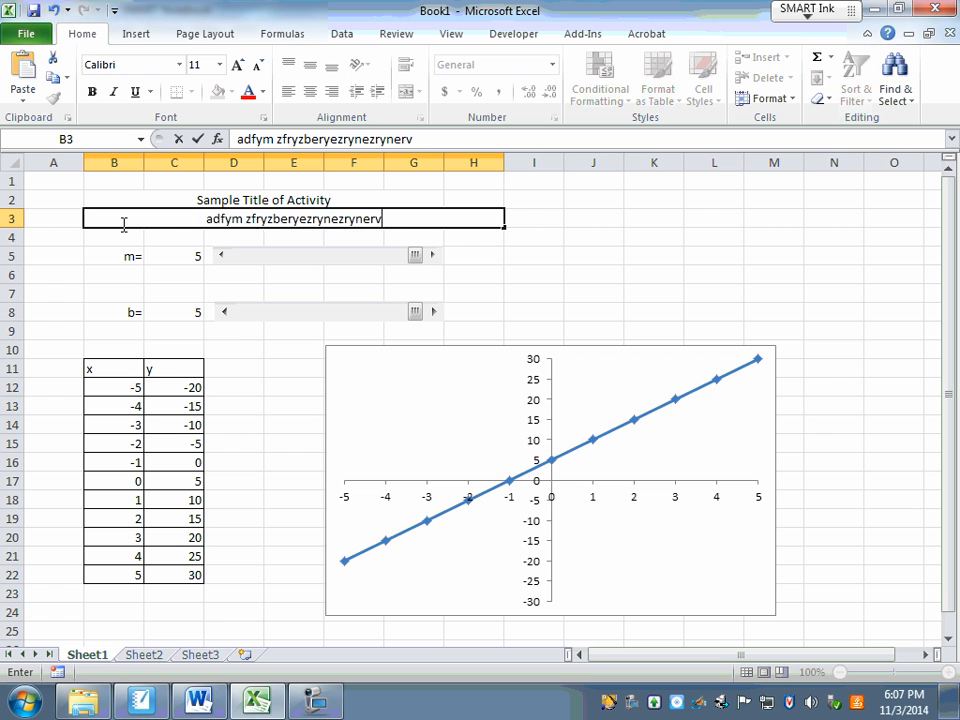
{"action": "type", "text": "WReyWy sfzymeazryn"}
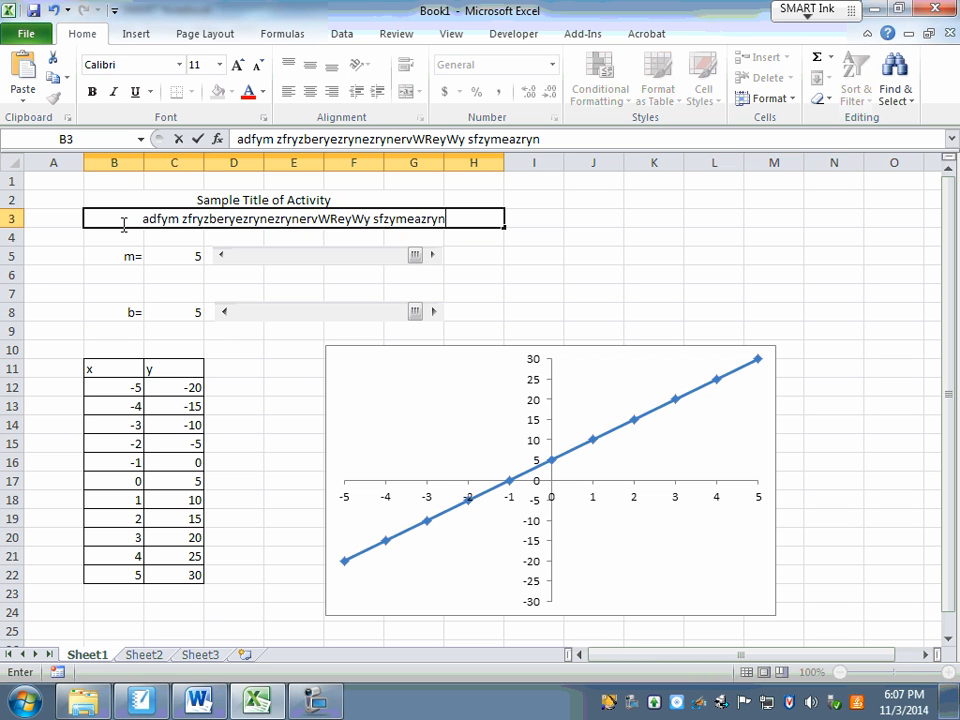
{"action": "type", "text": "berybearb dynar"}
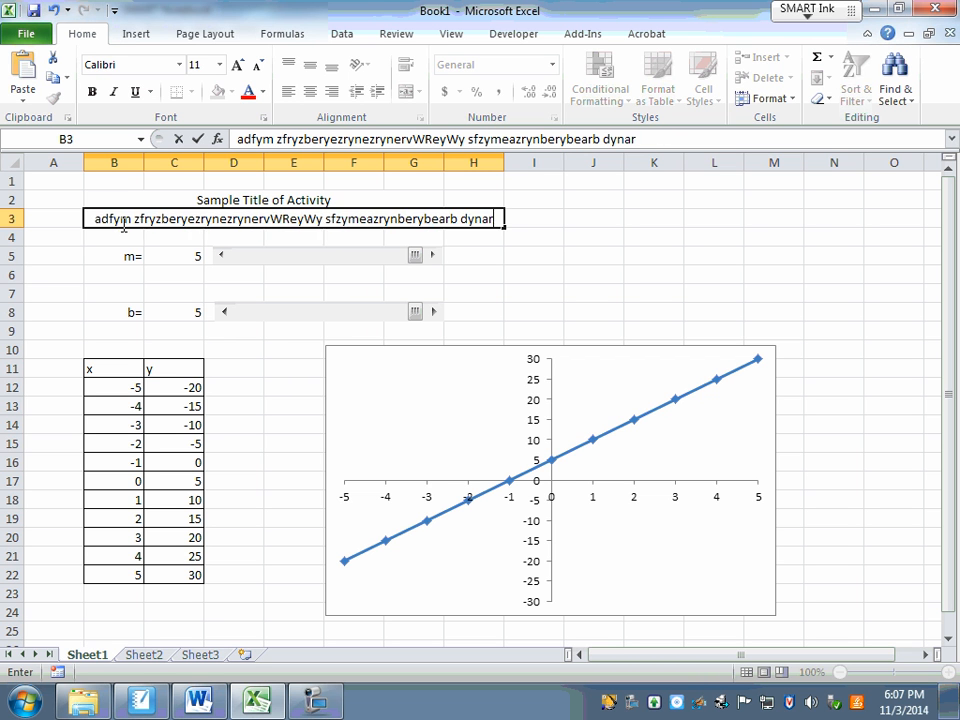
{"action": "type", "text": "eayberavbearybaeb"}
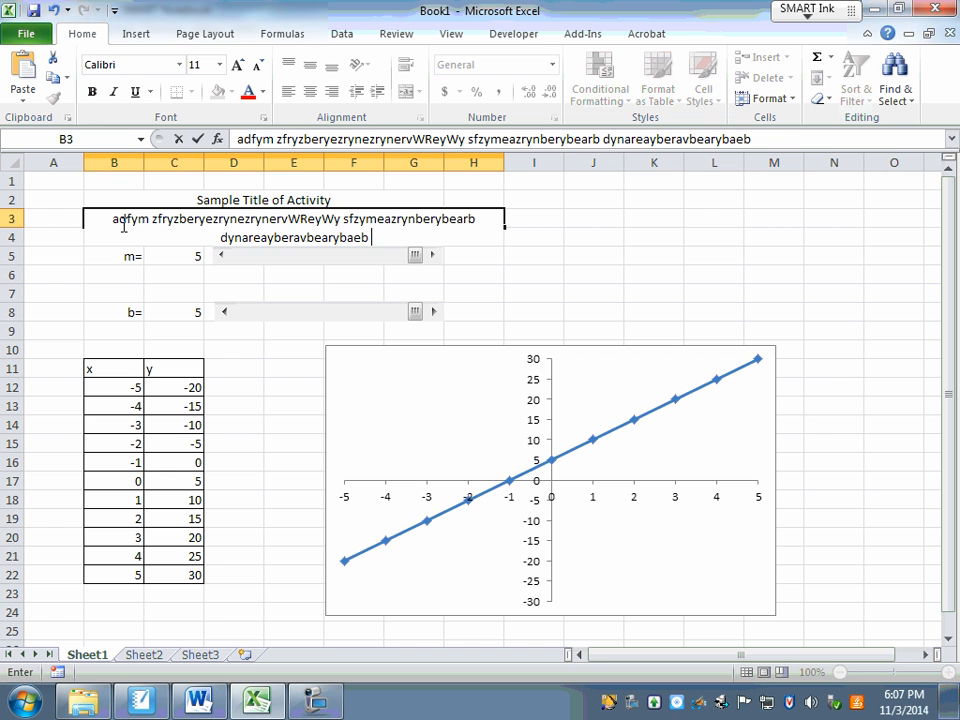
{"action": "type", "text": " eryabaerybeabeab"}
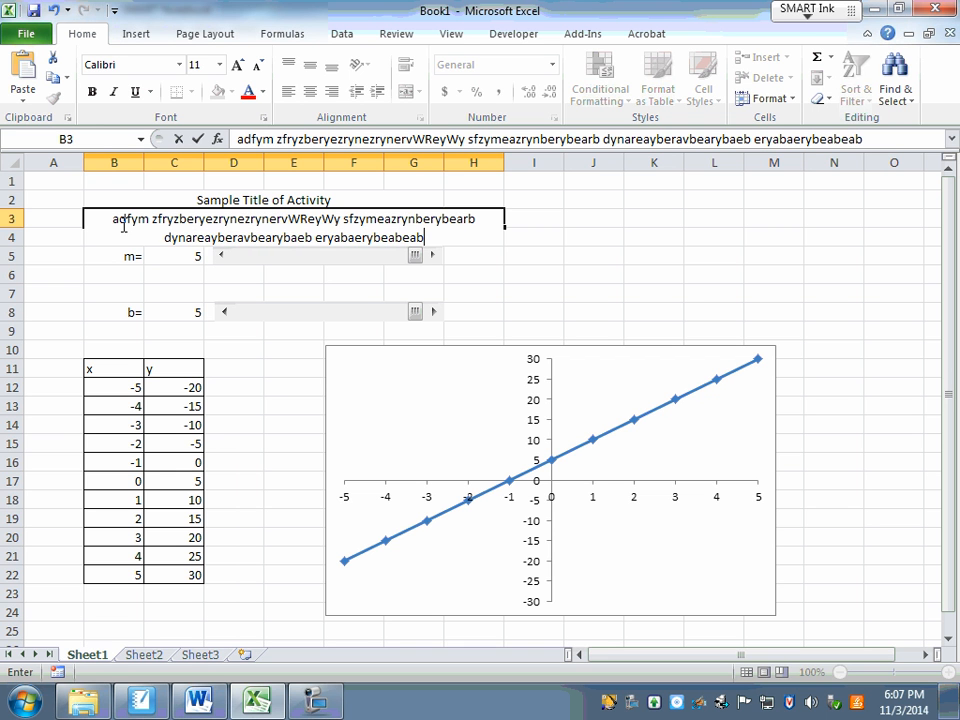
{"action": "type", "text": " adfyeanean"}
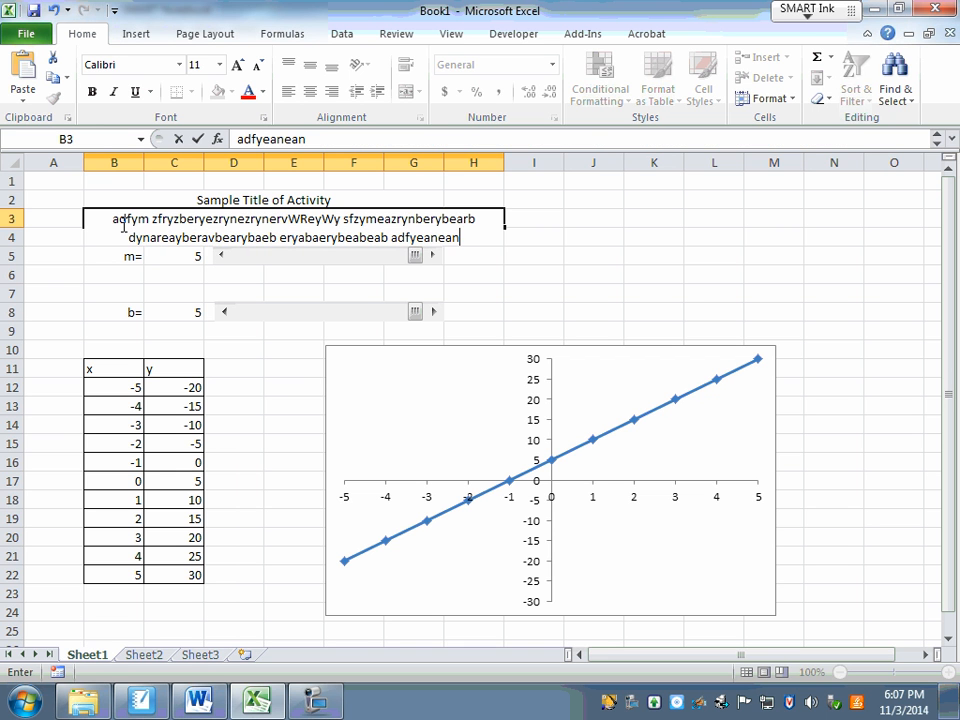
{"action": "type", "text": " fhdfrhsdfh"}
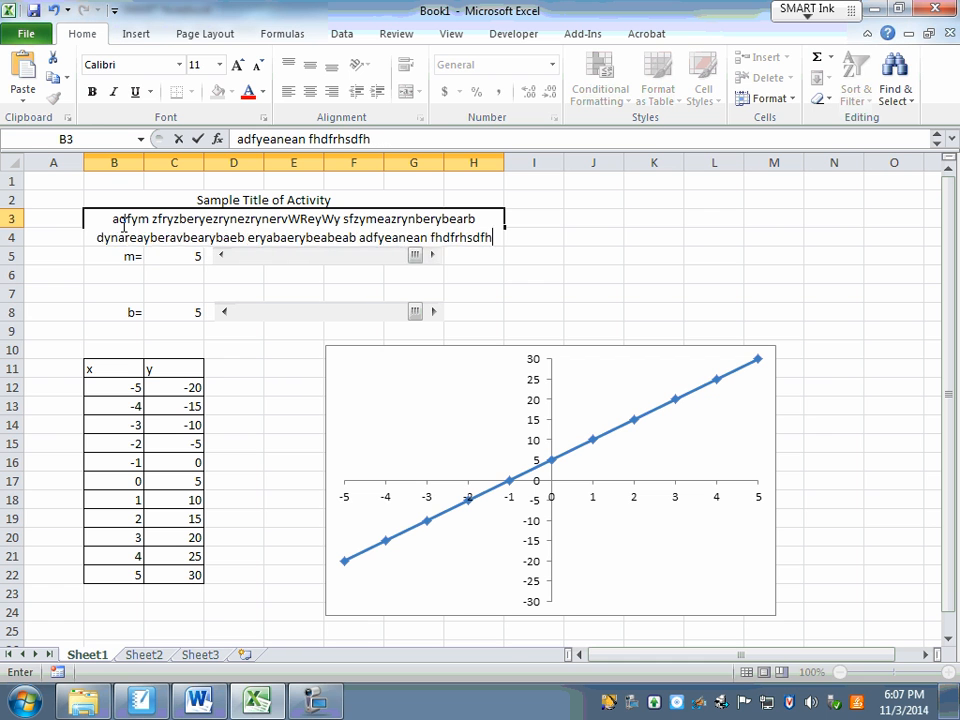
{"action": "type", "text": "xdh gfhdthjdtj"}
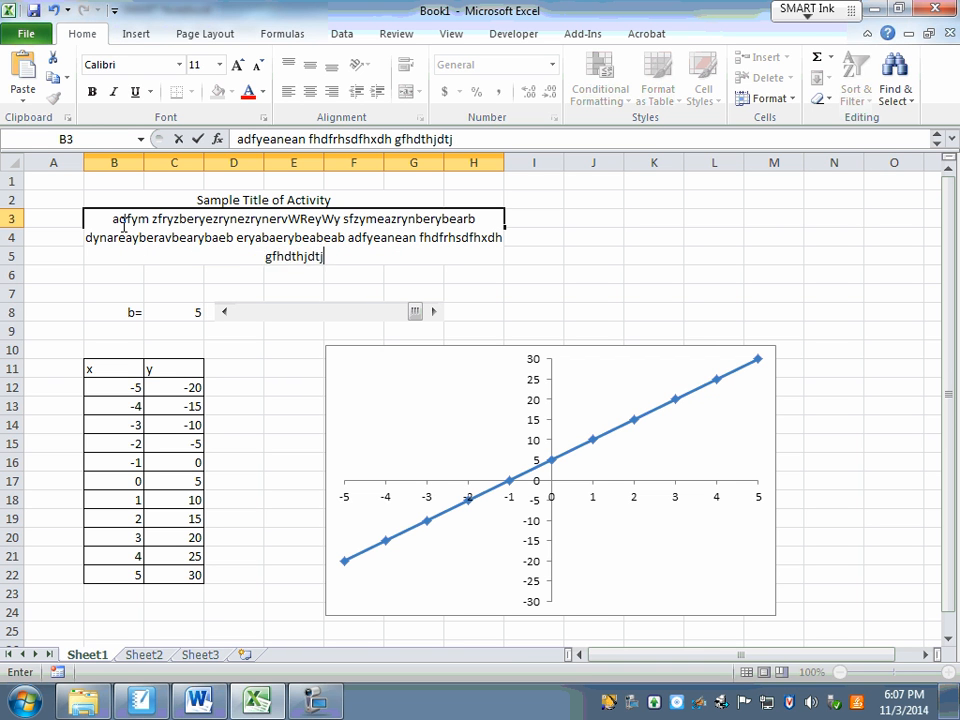
{"action": "type", "text": "dtgjd"}
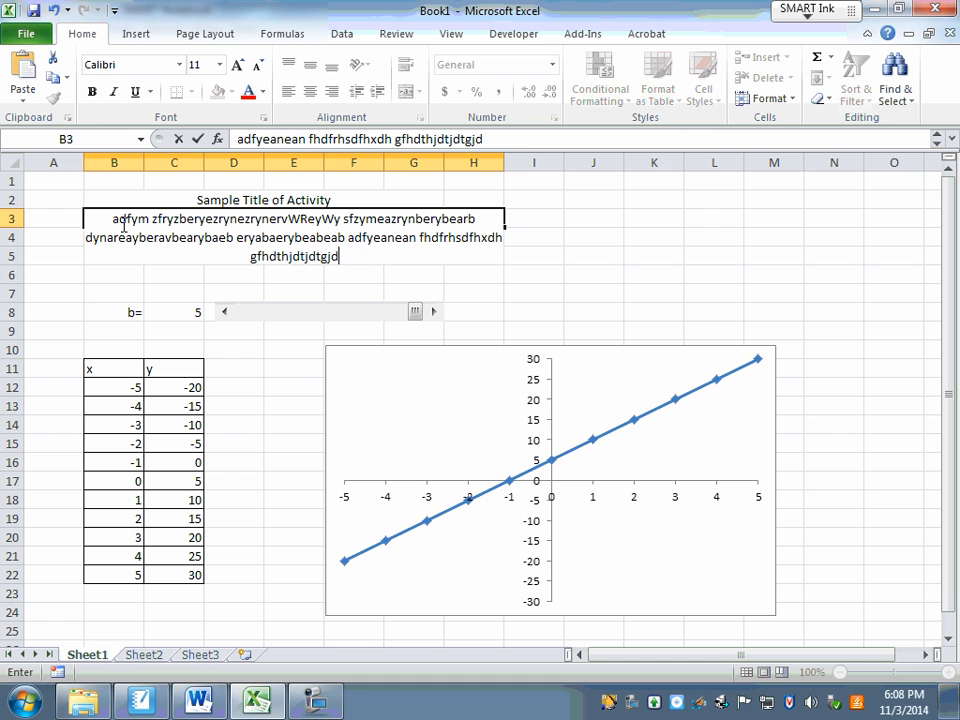
{"action": "type", "text": "xftgumxrt8mxrn"}
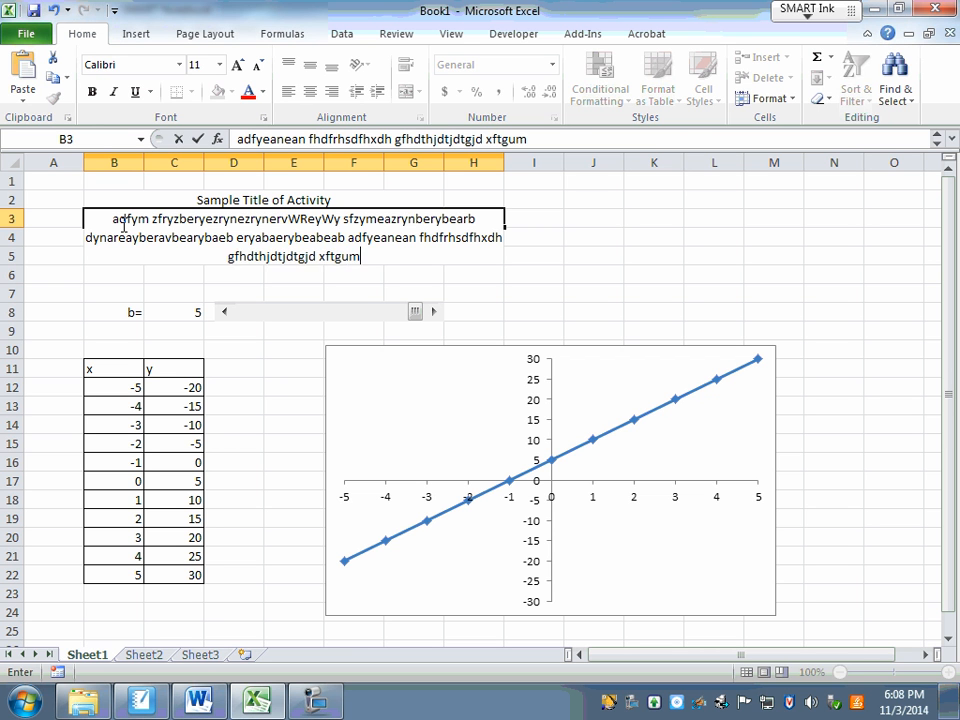
{"action": "left_click", "coordinate": [135, 280]}
{"action": "left_click", "coordinate": [259, 217]}
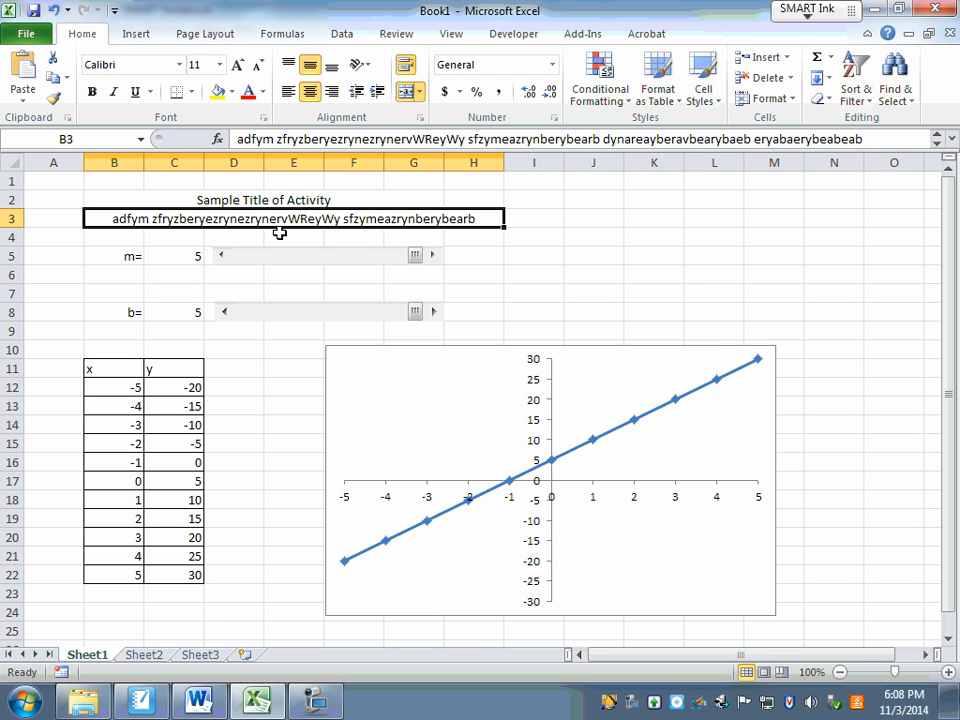
Step: Increase the height of row 3 to fit all three lines of the wrapped placeholder text with little spare space
{"action": "left_click", "coordinate": [655, 237]}
{"action": "left_click", "coordinate": [245, 222]}
{"action": "left_click", "coordinate": [68, 238]}
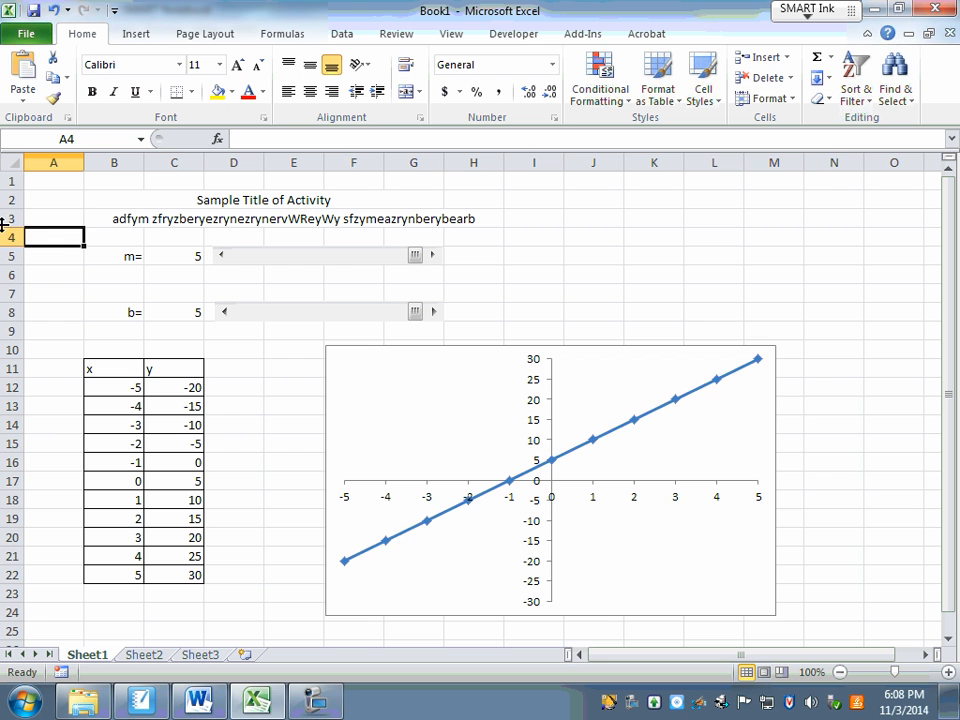
{"action": "left_click_drag", "start_coordinate": [11, 227], "coordinate": [7, 343]}
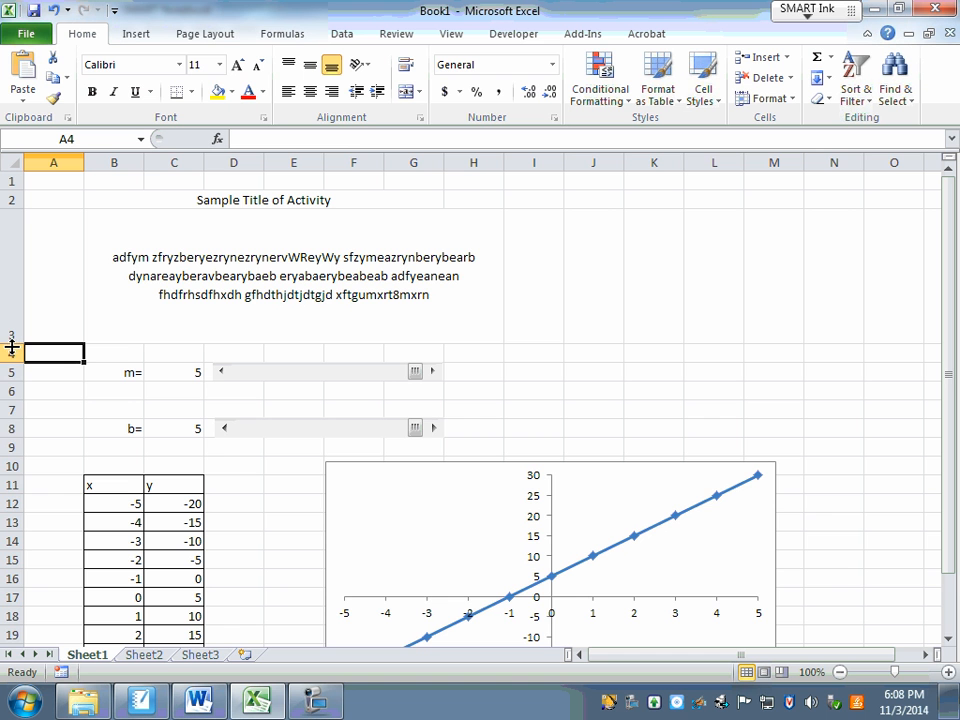
{"action": "left_click_drag", "start_coordinate": [11, 340], "coordinate": [12, 278]}
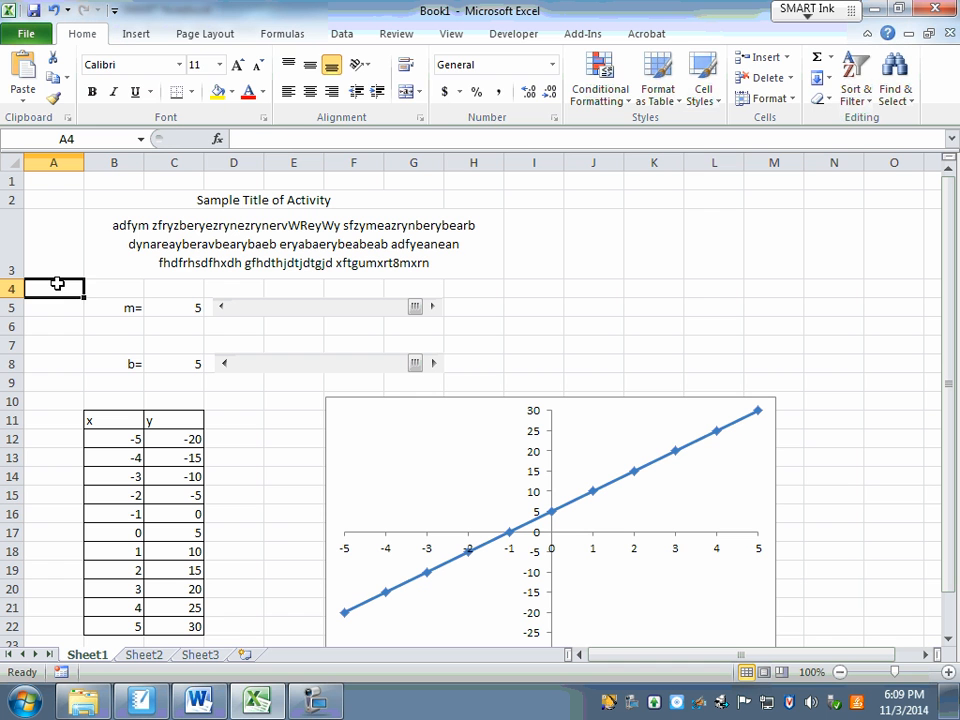
Step: Enter the label Name in cell A4 and merge cells B4 through E4 beside it with Wrap text and Merge cells enabled
{"action": "type", "text": "Name"}
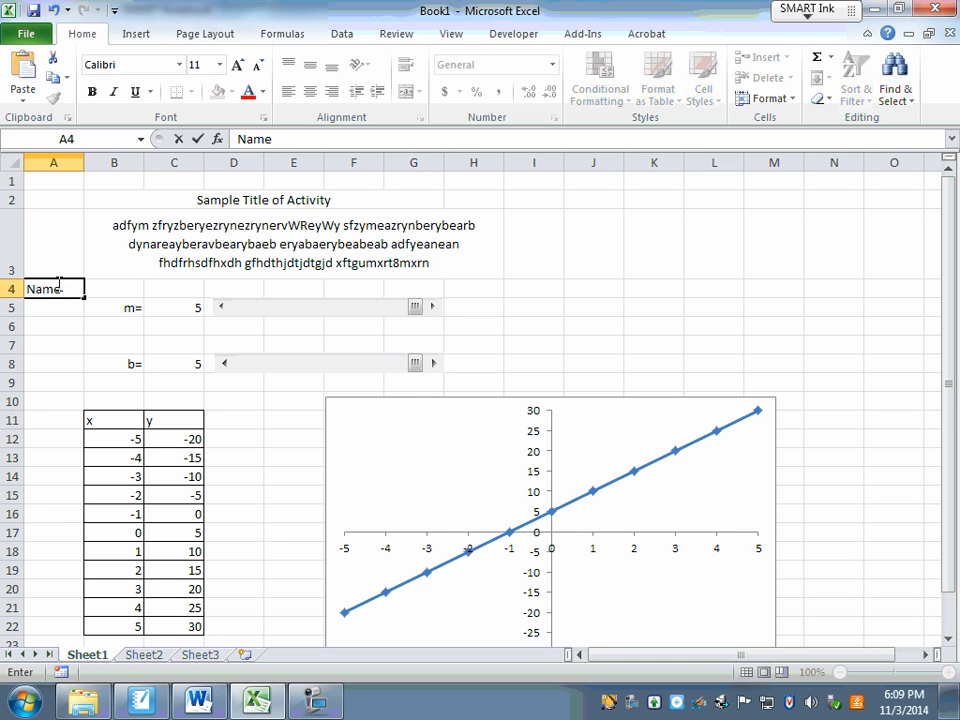
{"action": "left_click", "coordinate": [110, 288]}
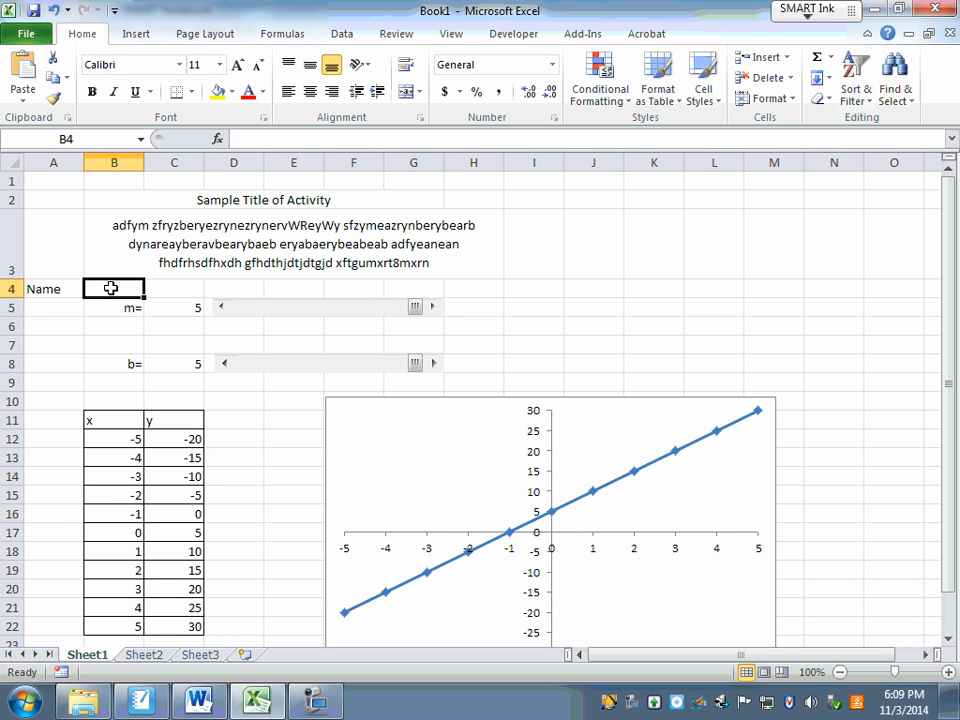
{"action": "left_click_drag", "start_coordinate": [110, 288], "coordinate": [285, 287]}
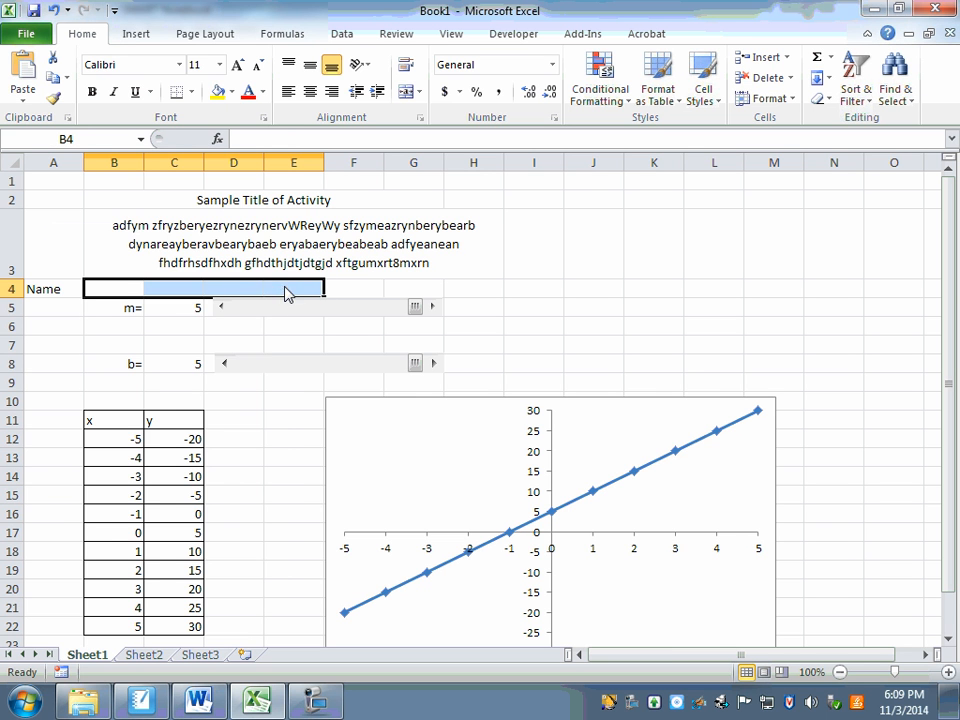
{"action": "right_click", "coordinate": [284, 287]}
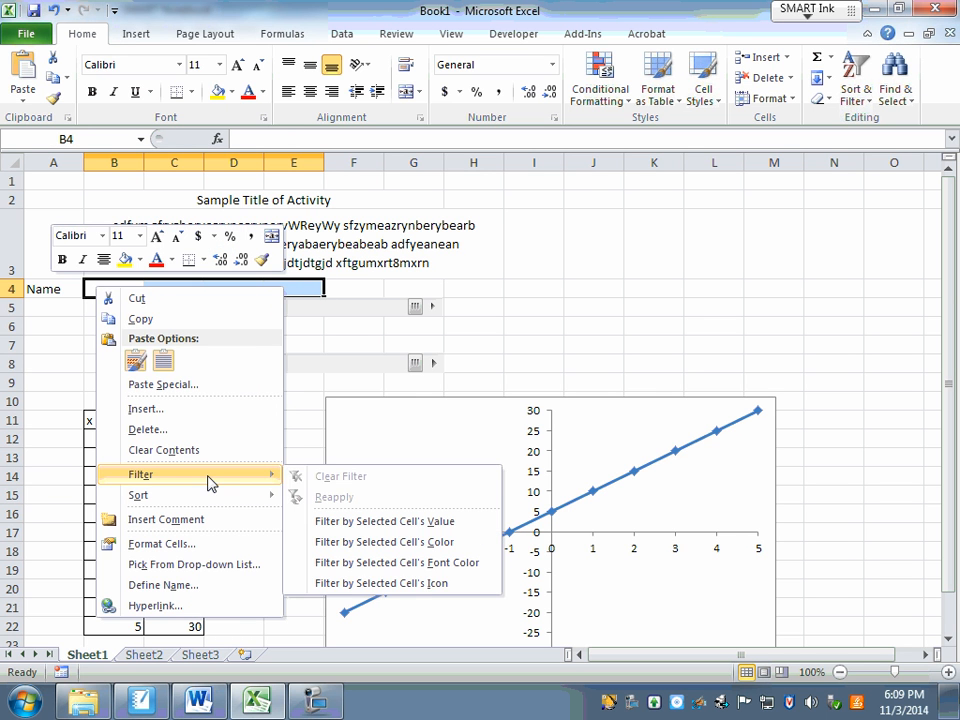
{"action": "left_click", "coordinate": [181, 548]}
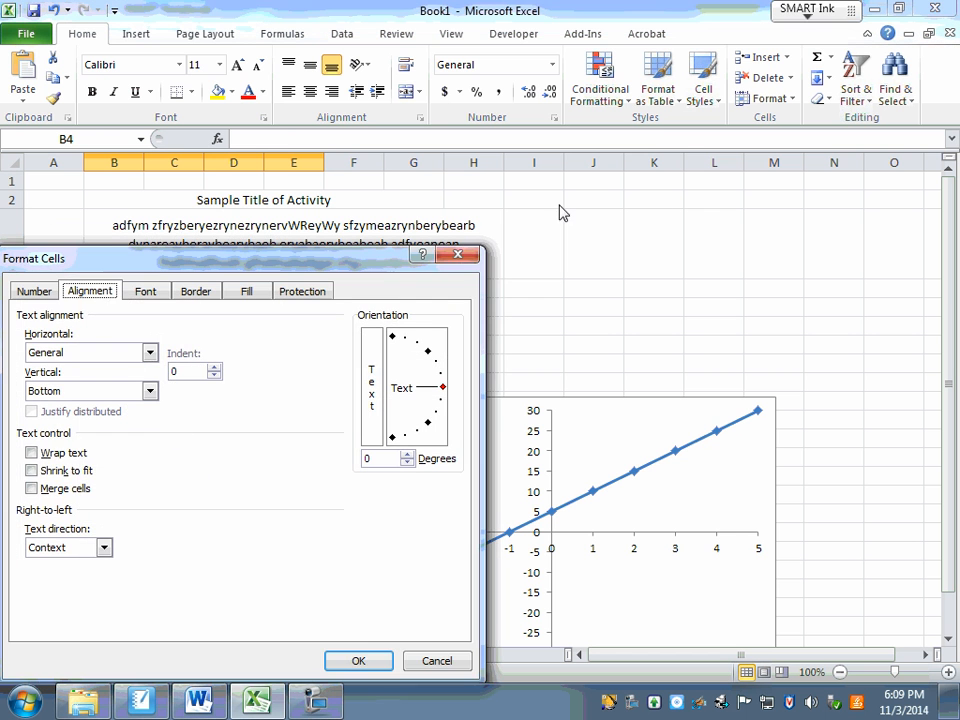
{"action": "left_click", "coordinate": [31, 452]}
{"action": "left_click", "coordinate": [32, 489]}
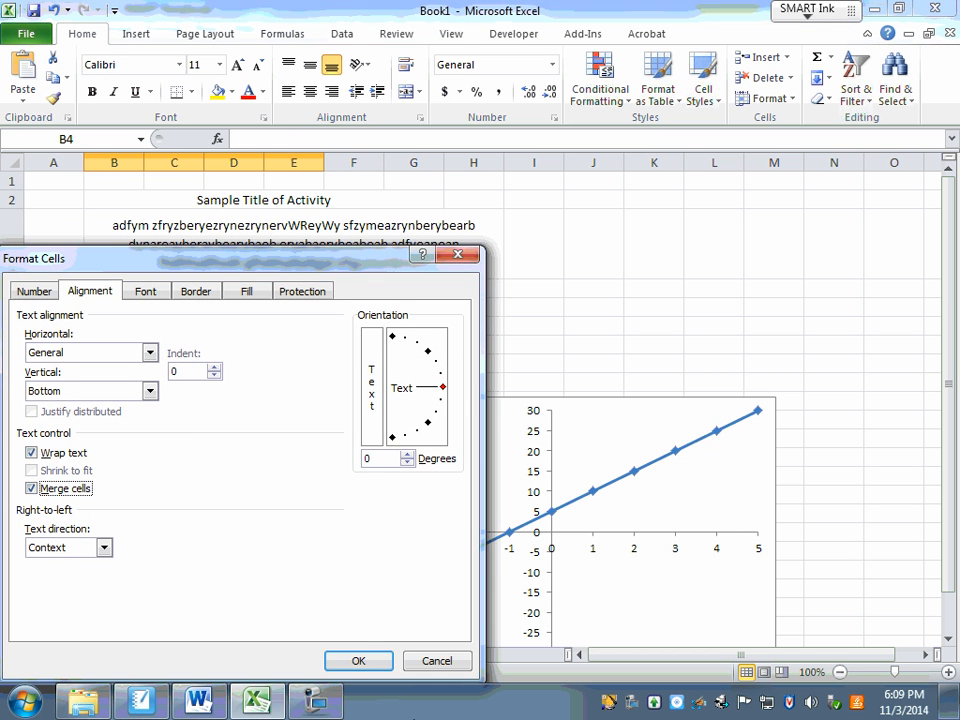
{"action": "left_click", "coordinate": [358, 660]}
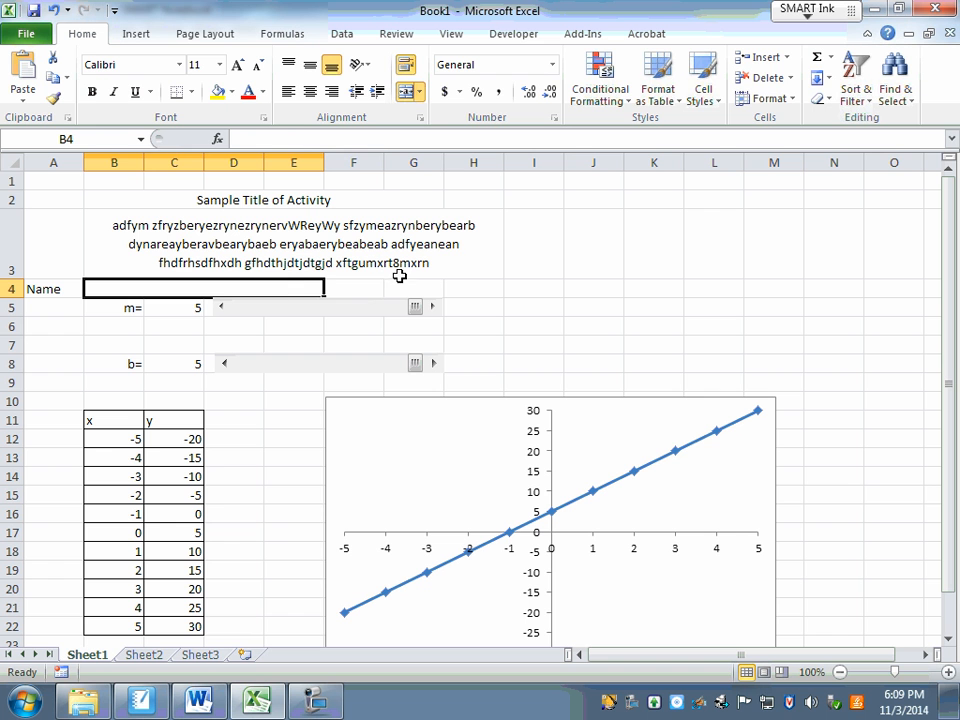
Step: Enter the label Date in cell F4 and merge cells G4 and H4 beside it with Wrap text and Merge cells enabled
{"action": "left_click", "coordinate": [369, 287]}
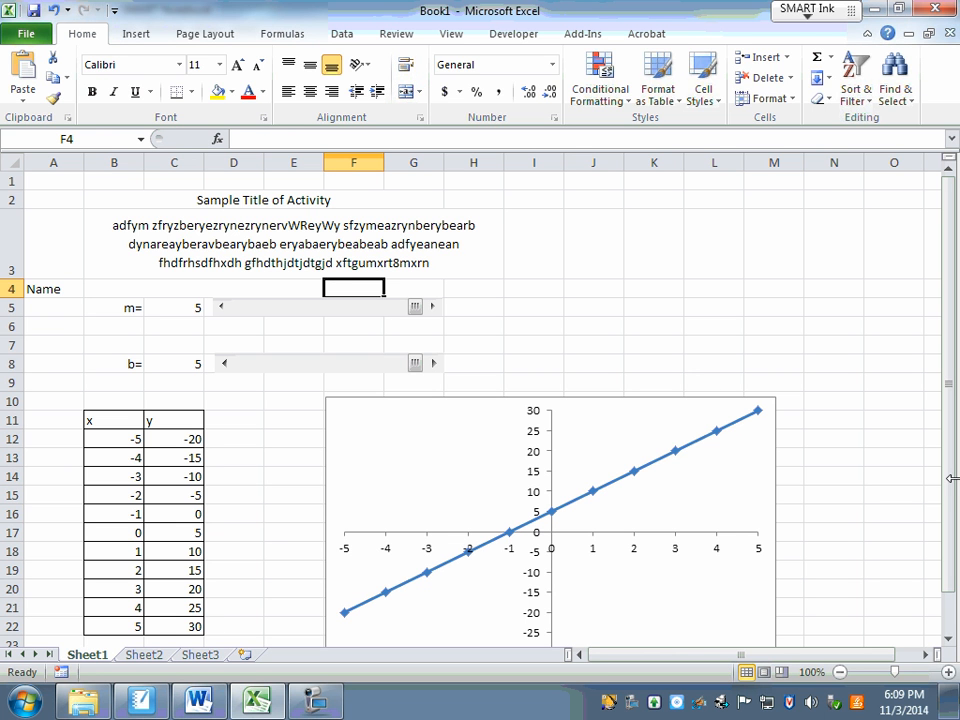
{"action": "type", "text": "Date"}
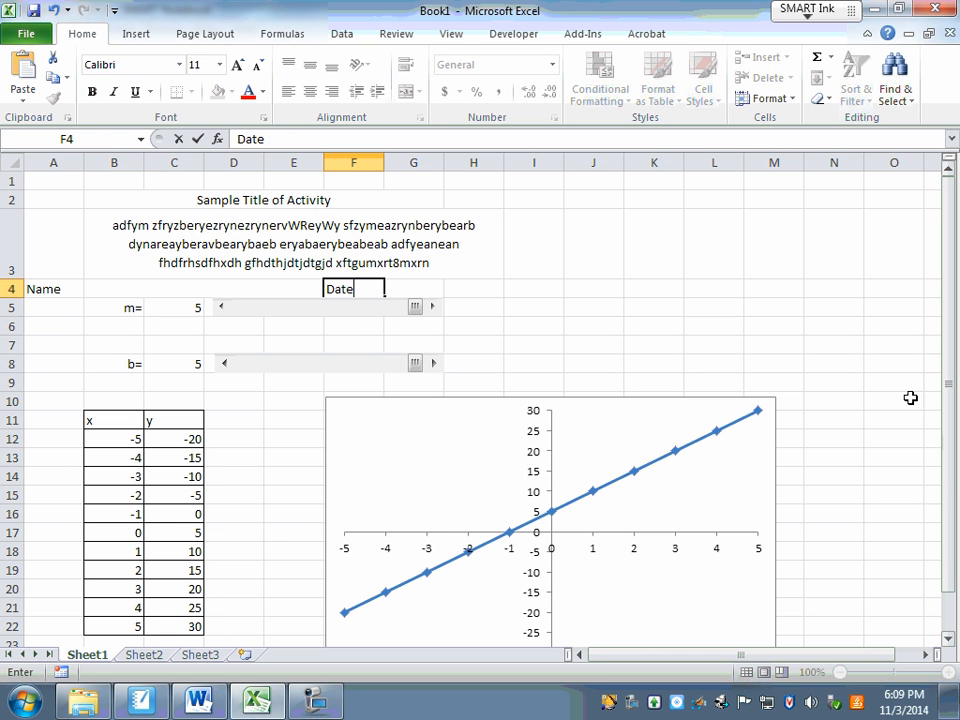
{"action": "left_click_drag", "start_coordinate": [409, 287], "coordinate": [457, 289]}
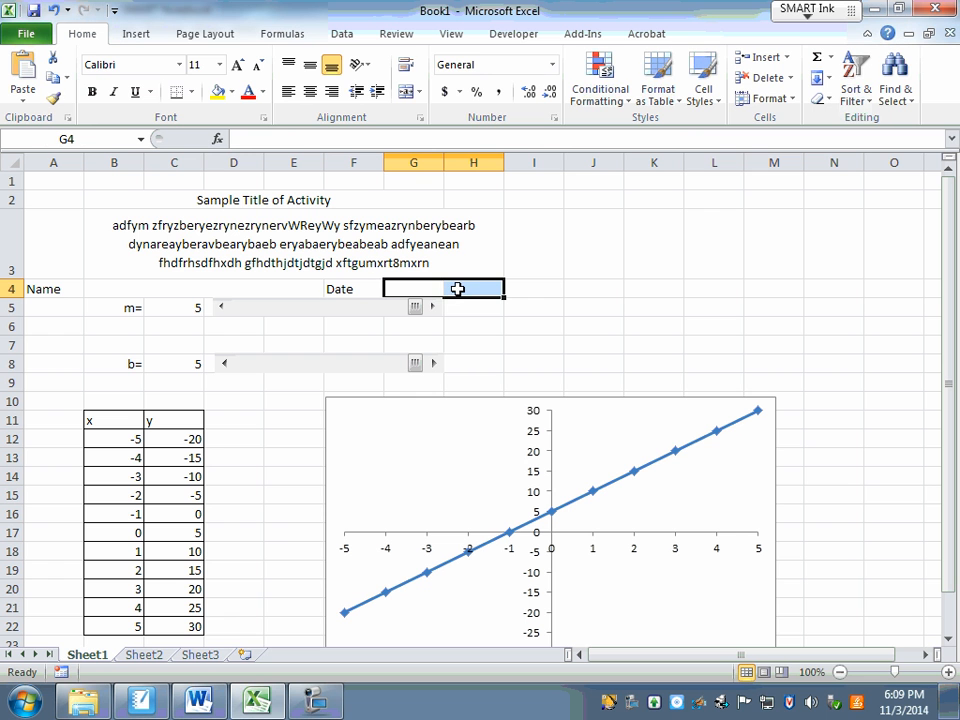
{"action": "right_click", "coordinate": [406, 288]}
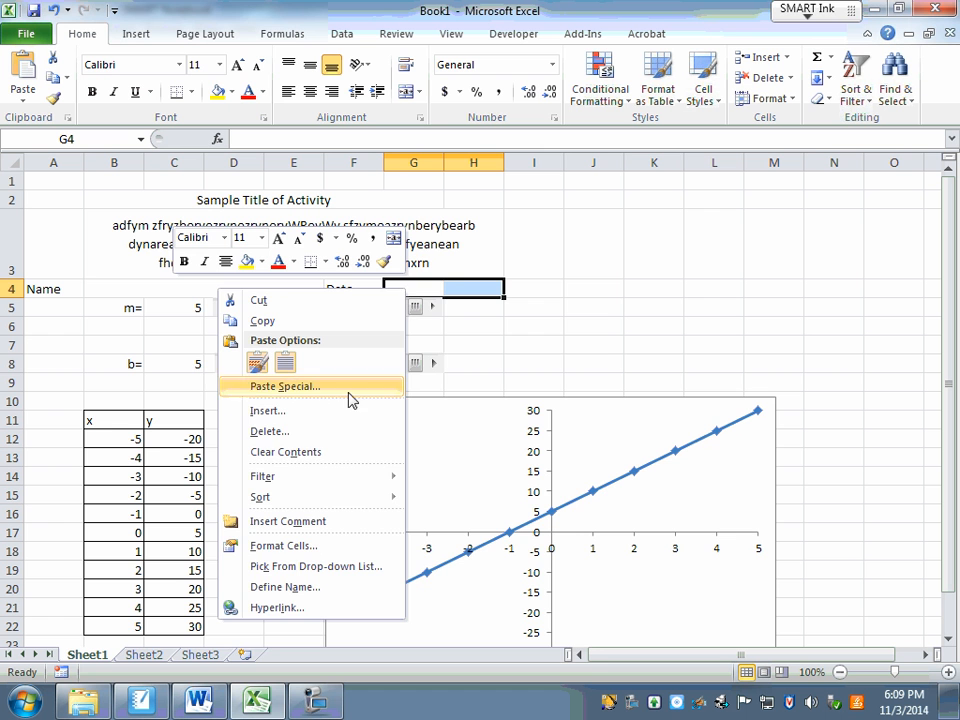
{"action": "left_click", "coordinate": [340, 546]}
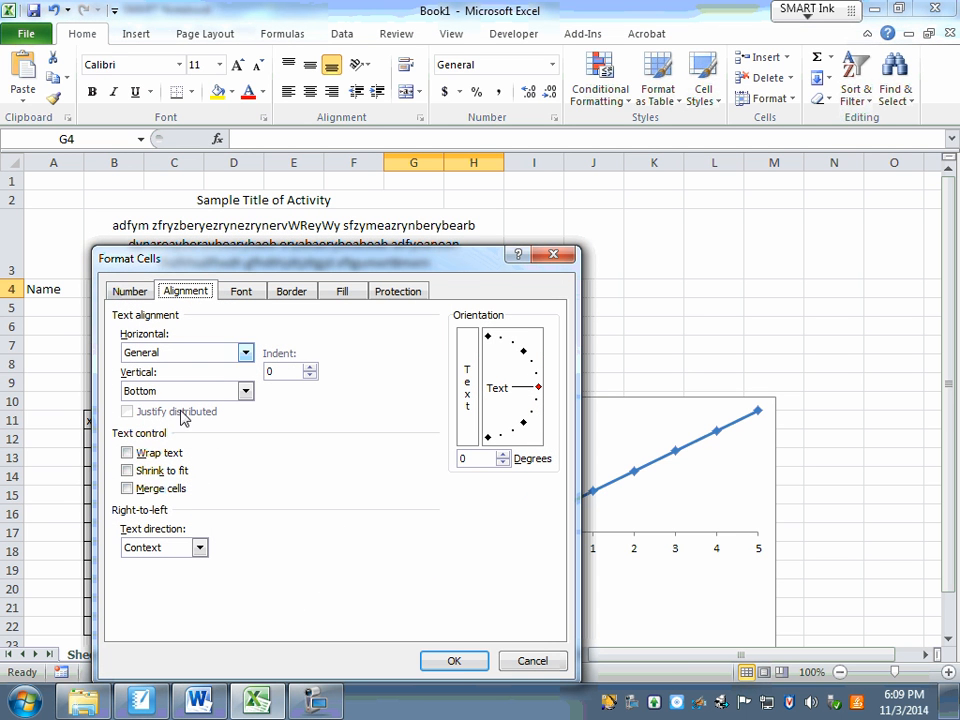
{"action": "left_click", "coordinate": [130, 453]}
{"action": "left_click", "coordinate": [153, 490]}
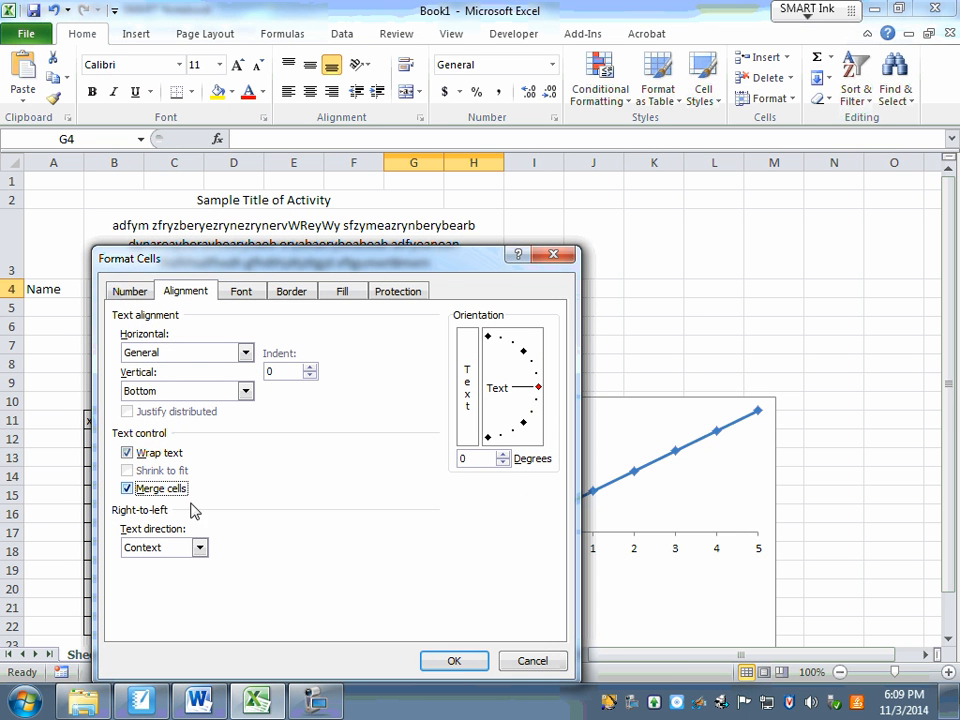
{"action": "left_click", "coordinate": [450, 658]}
{"action": "left_click", "coordinate": [606, 289]}
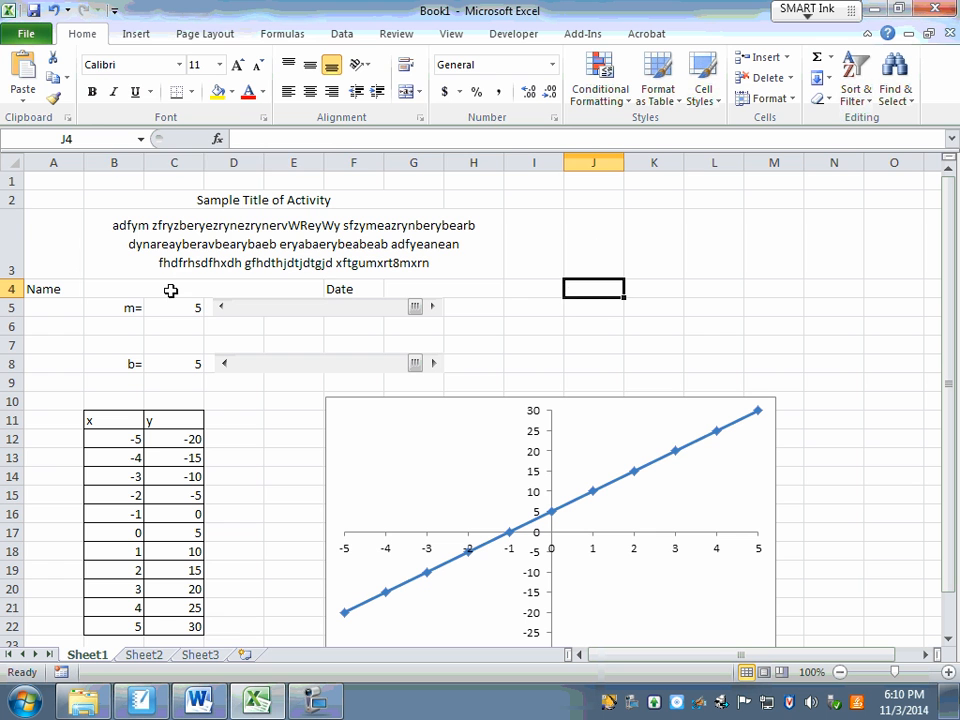
Step: Turn off the Locked protection setting for the merged Name entry cell B4
{"action": "left_click_drag", "start_coordinate": [113, 289], "coordinate": [294, 289]}
{"action": "left_click", "coordinate": [425, 288]}
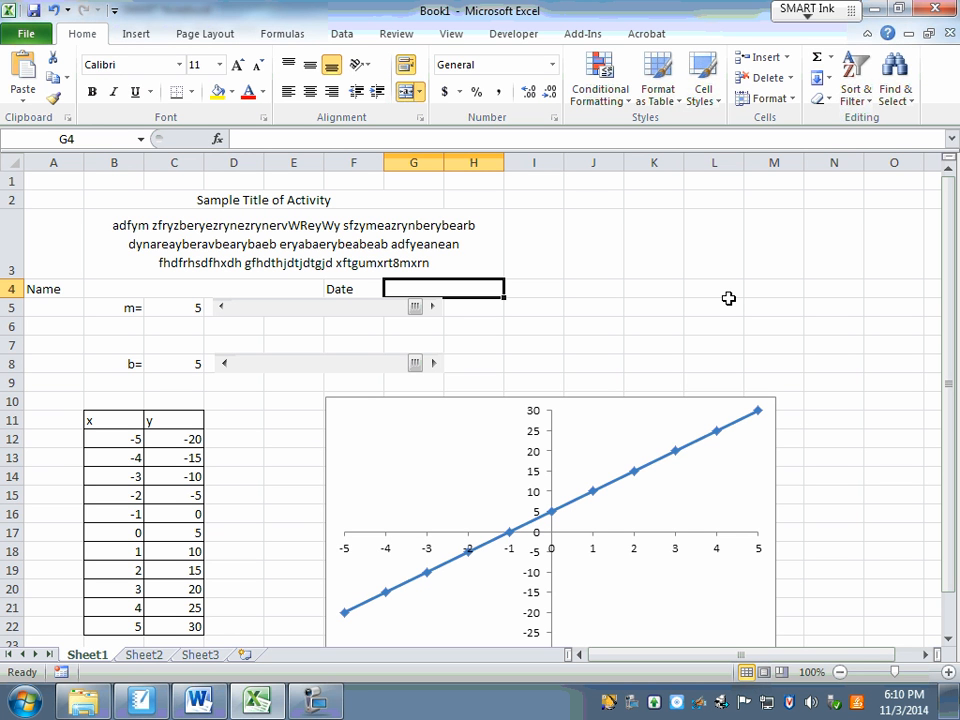
{"action": "left_click", "coordinate": [136, 289]}
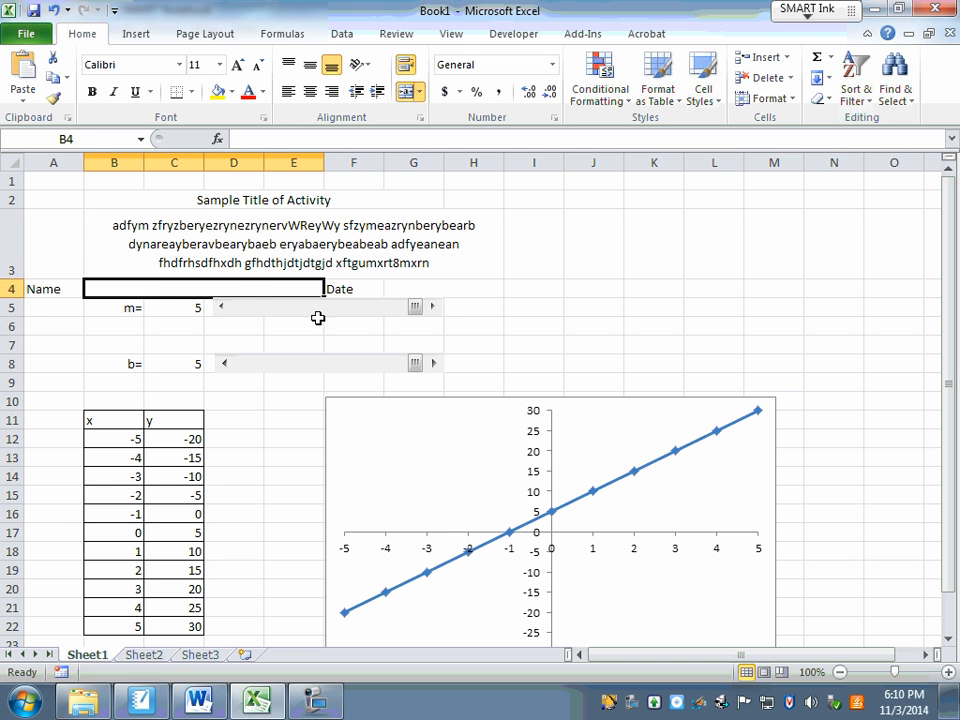
{"action": "right_click", "coordinate": [254, 290]}
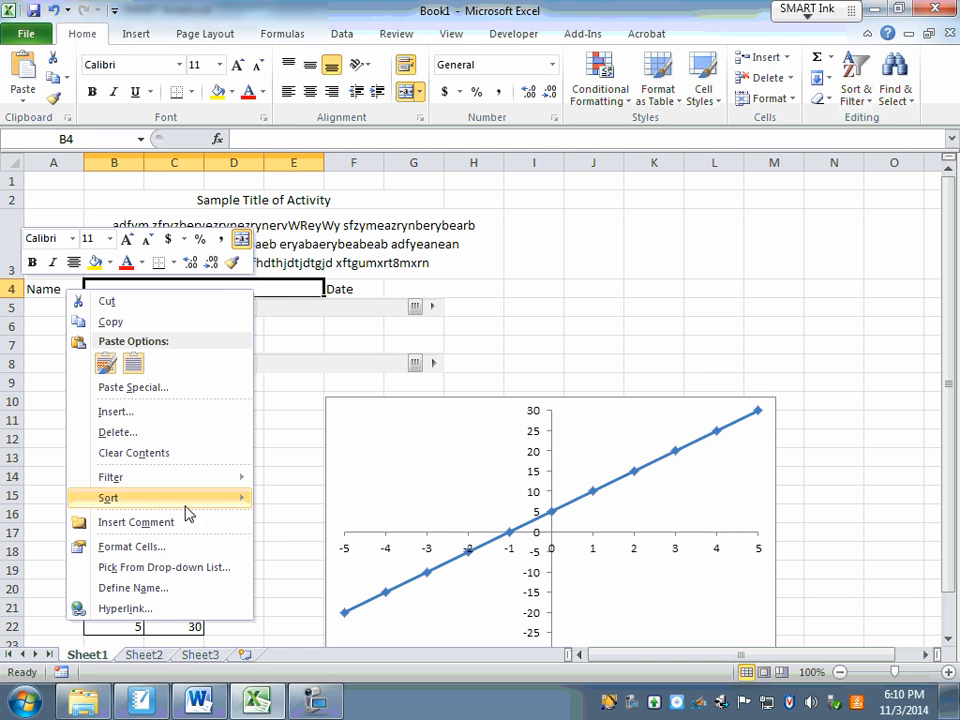
{"action": "left_click", "coordinate": [150, 547]}
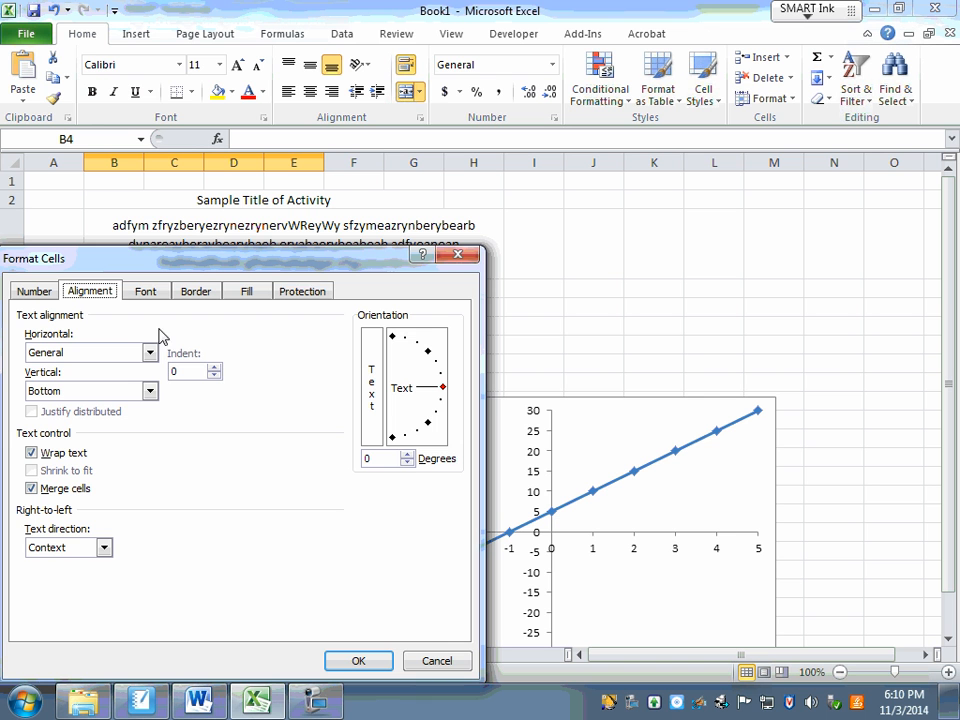
{"action": "left_click", "coordinate": [305, 300]}
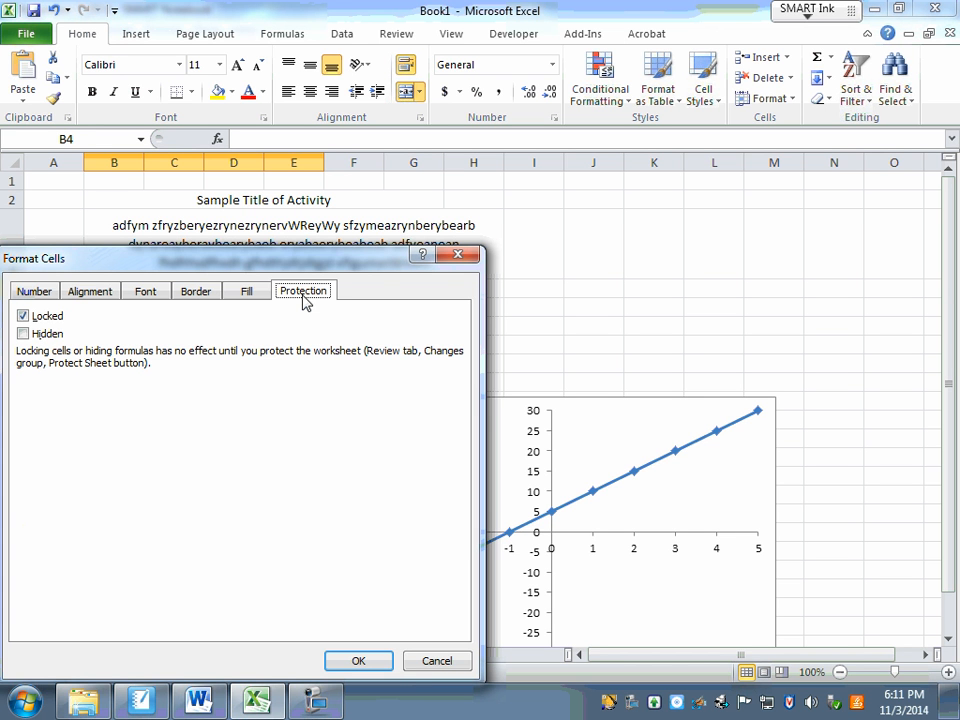
{"action": "left_click", "coordinate": [24, 316]}
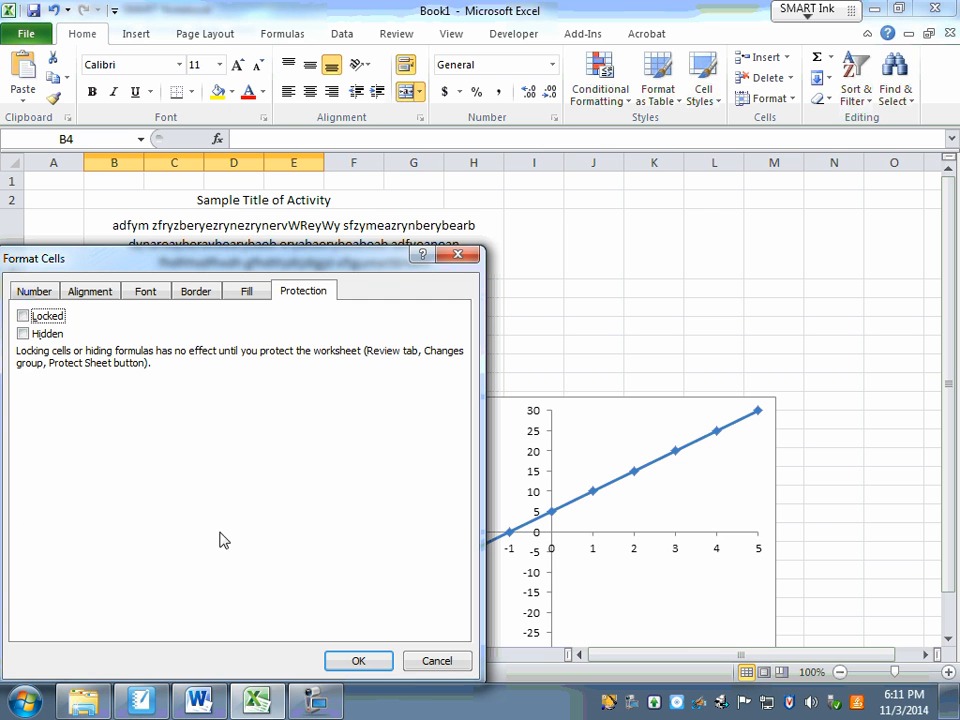
{"action": "left_click", "coordinate": [356, 662]}
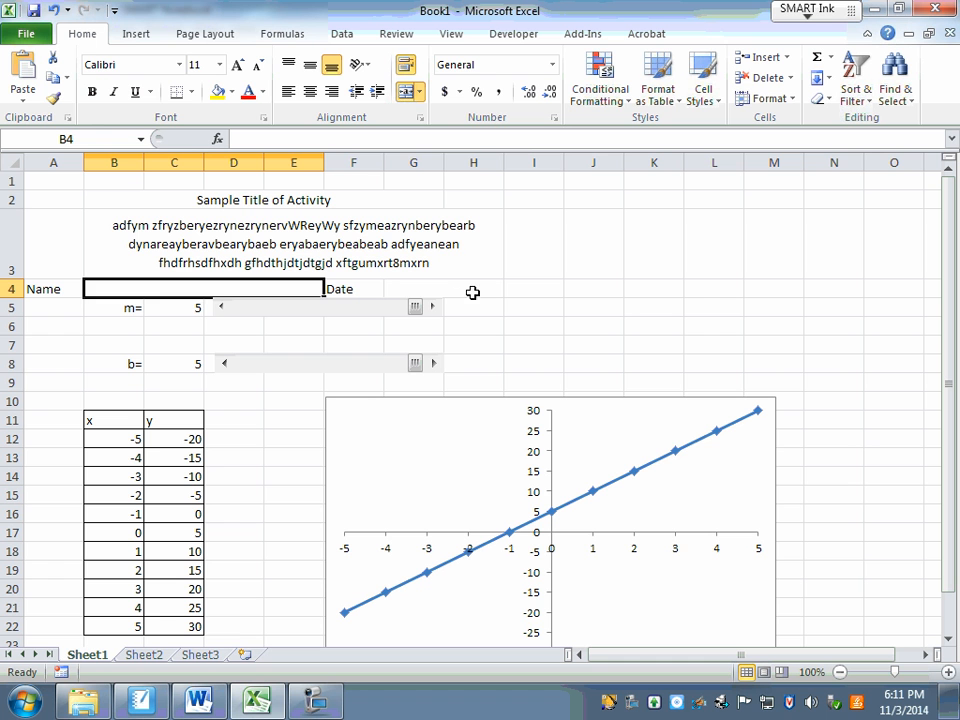
Step: Add the Date entry cell G4 and the scroll bars' linked cells C6 and C9 to the selection and turn off Locked for all of them
{"action": "left_click", "coordinate": [445, 290]}
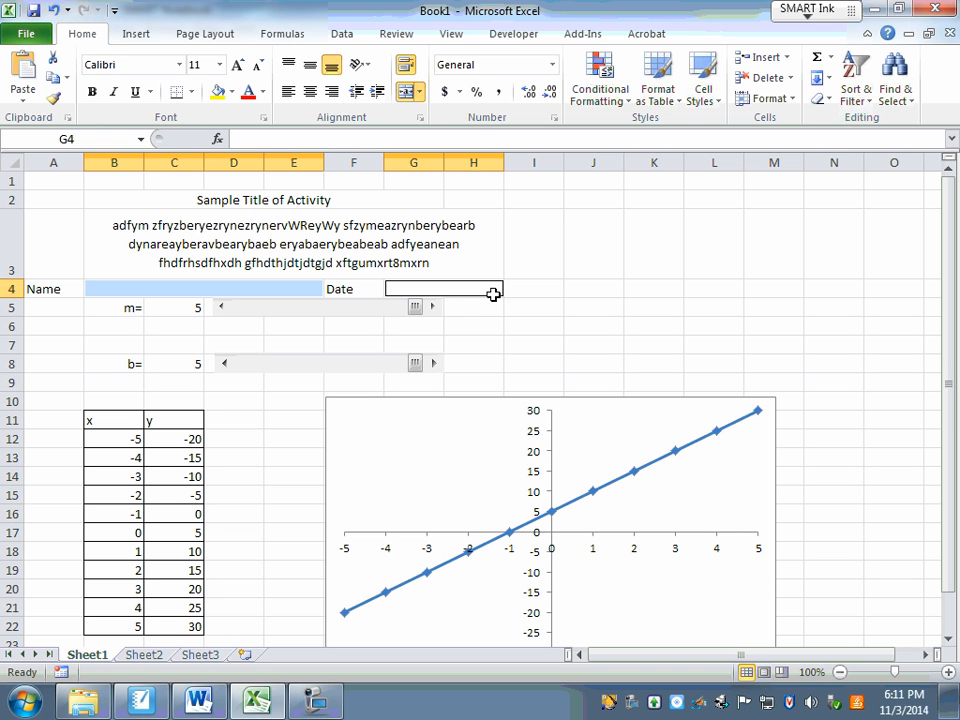
{"action": "left_click", "coordinate": [181, 325], "text": "ctrl"}
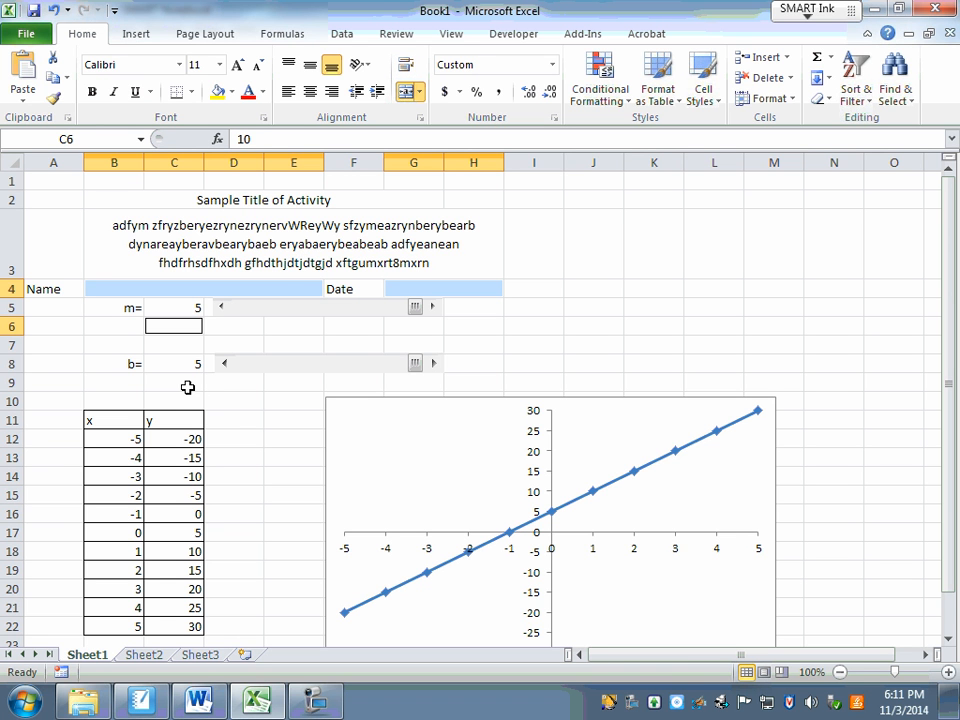
{"action": "left_click", "coordinate": [190, 384], "text": "ctrl"}
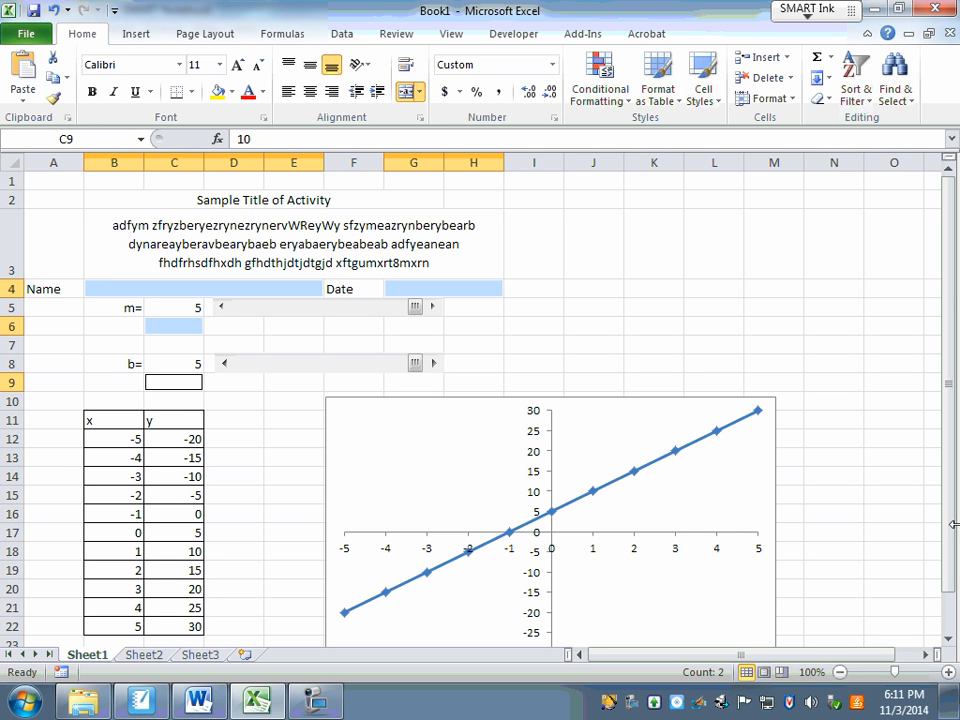
{"action": "right_click", "coordinate": [168, 388]}
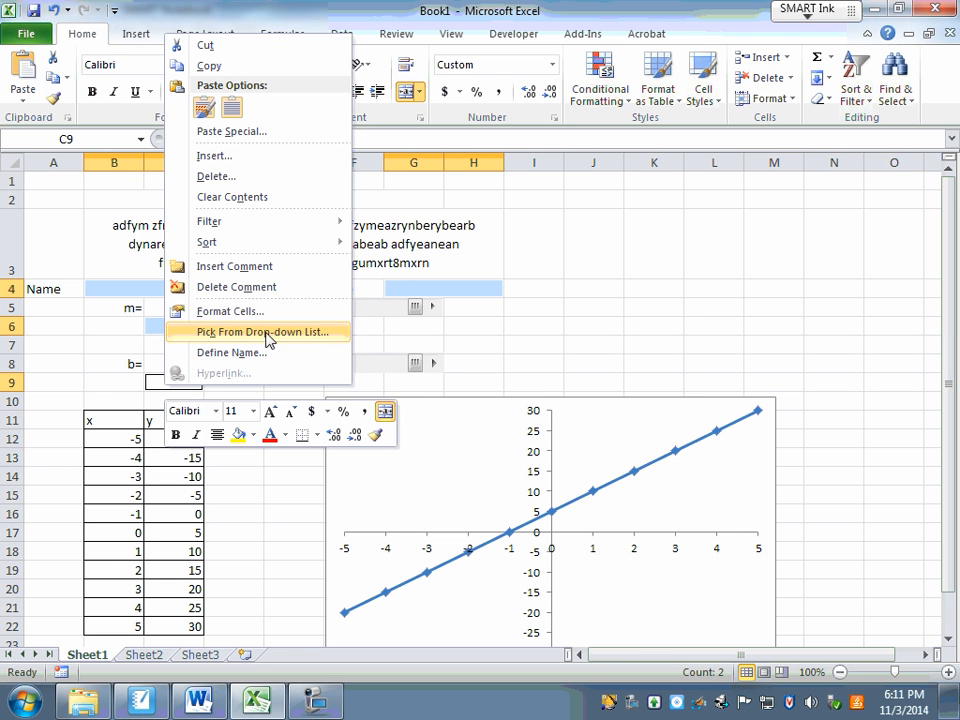
{"action": "left_click", "coordinate": [310, 312]}
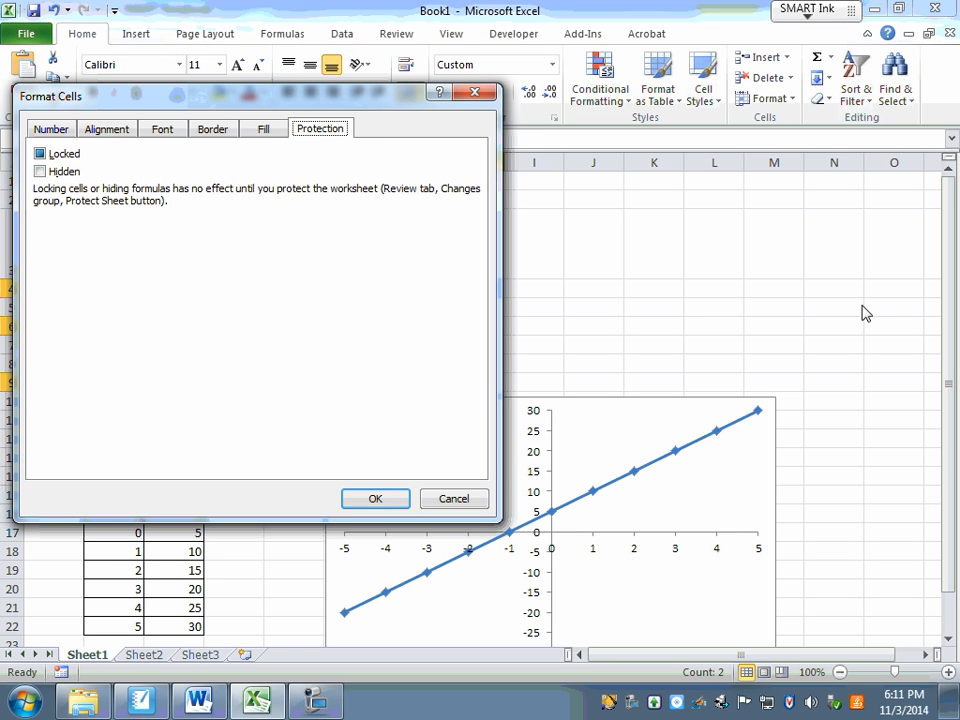
{"action": "left_click", "coordinate": [41, 154]}
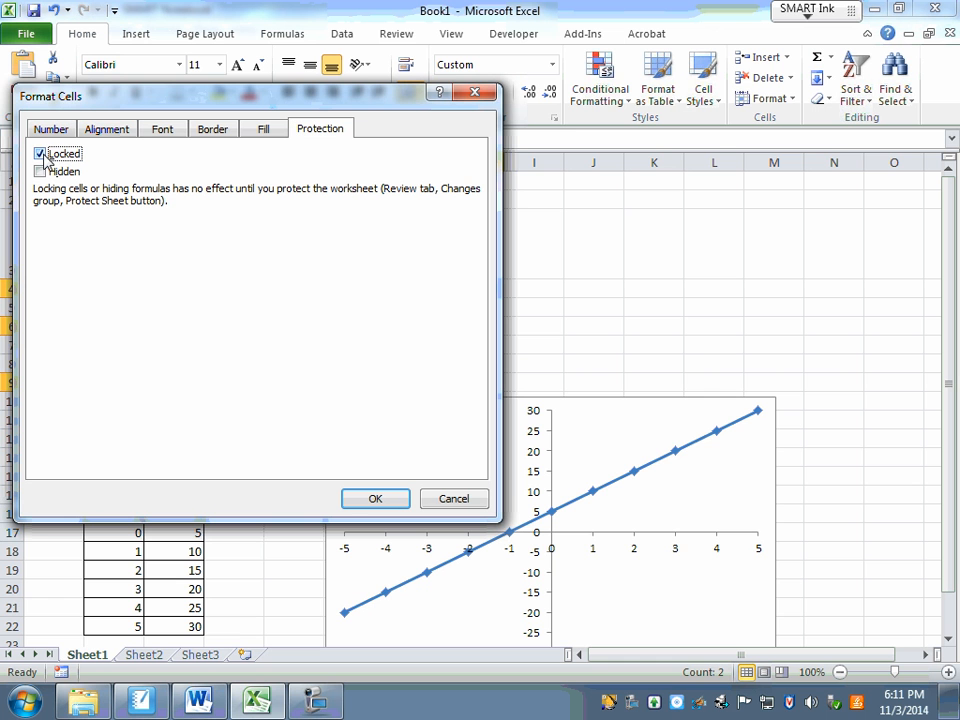
{"action": "left_click", "coordinate": [41, 154]}
{"action": "left_click", "coordinate": [362, 499]}
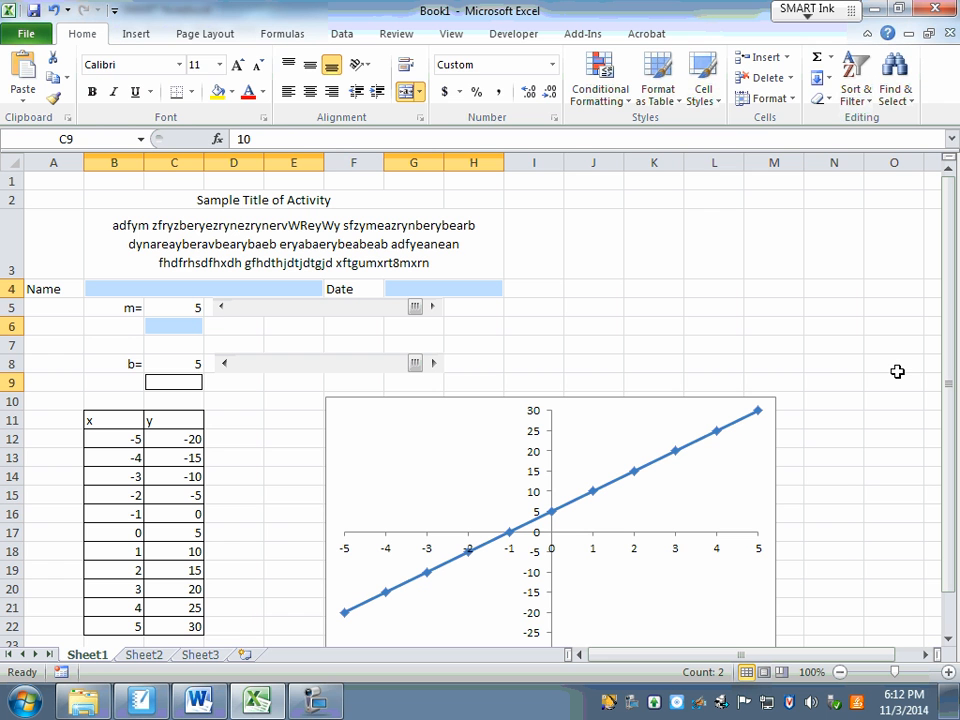
Step: Hide the formula bar, the row and column headings and the gridlines on Sheet1
{"action": "left_click", "coordinate": [452, 35]}
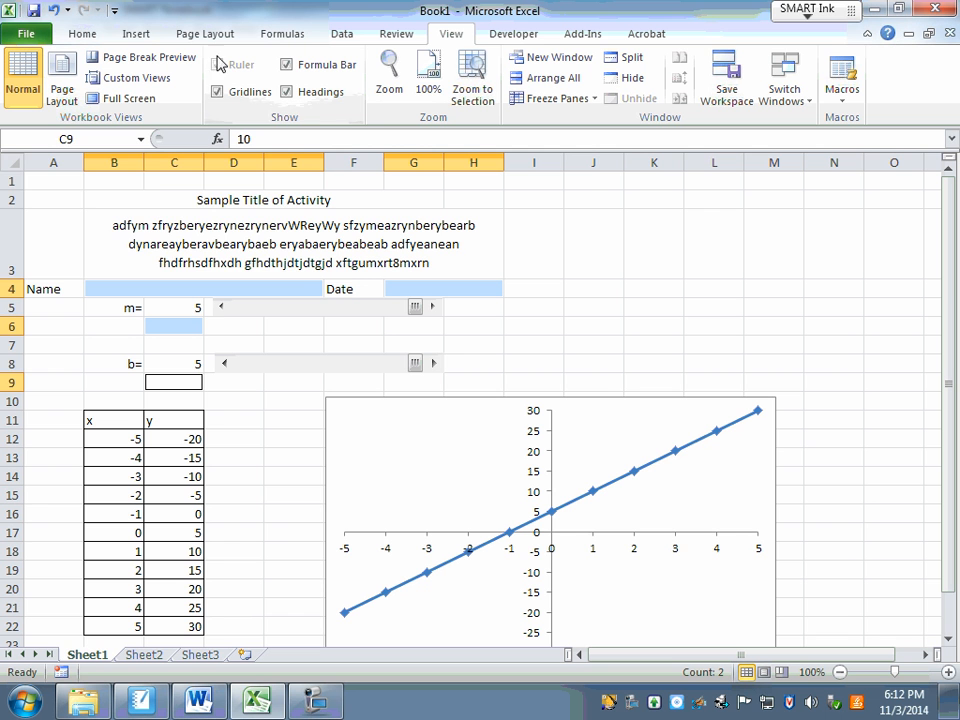
{"action": "left_click", "coordinate": [287, 65]}
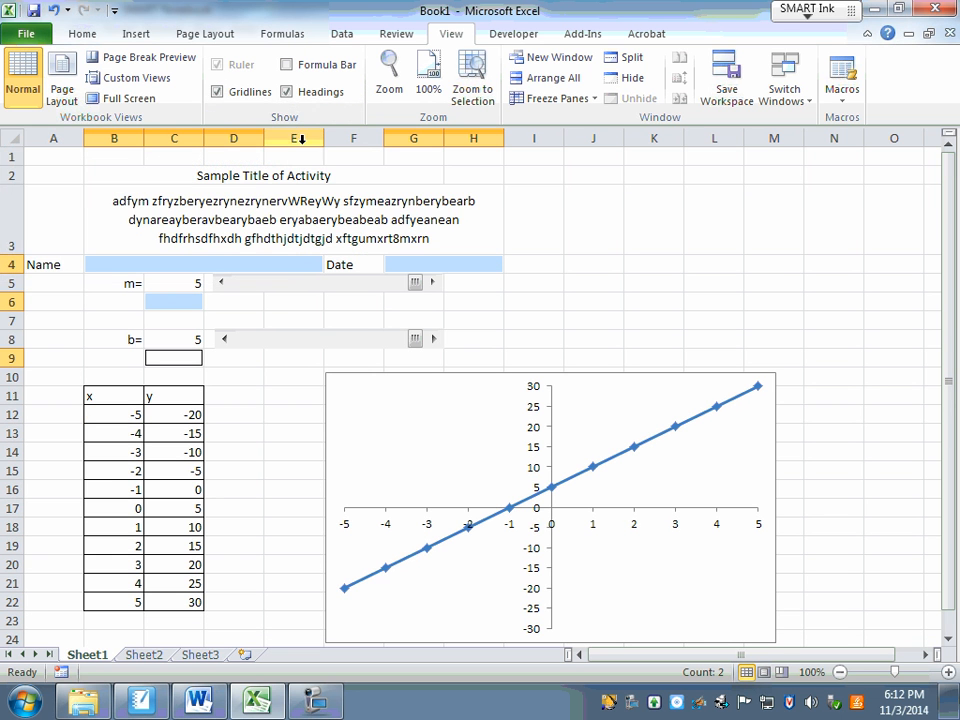
{"action": "left_click", "coordinate": [288, 92]}
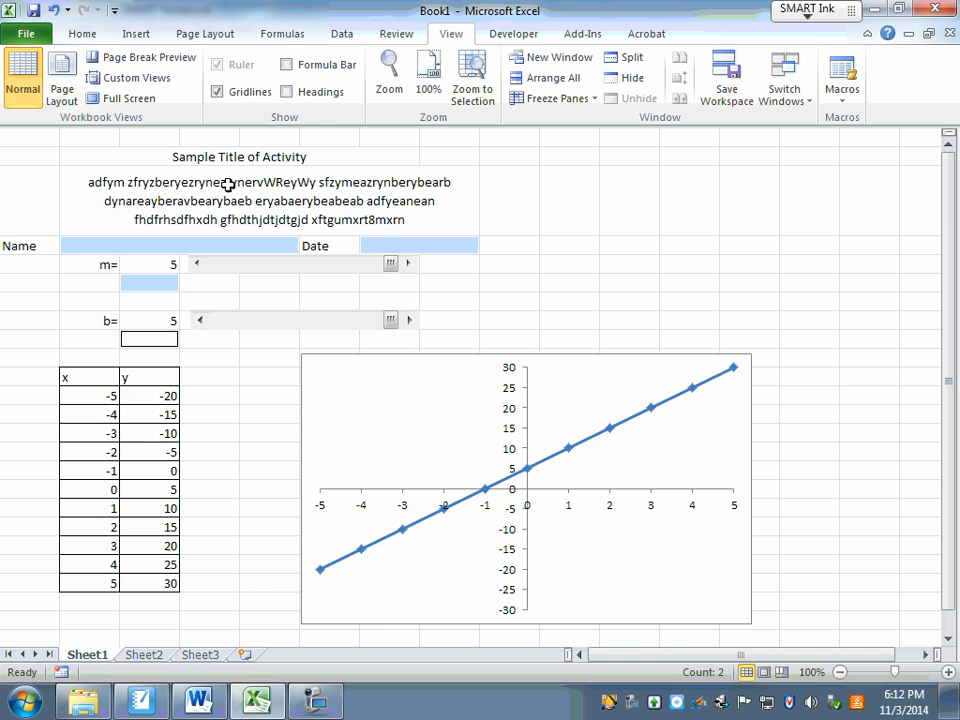
{"action": "left_click", "coordinate": [217, 92]}
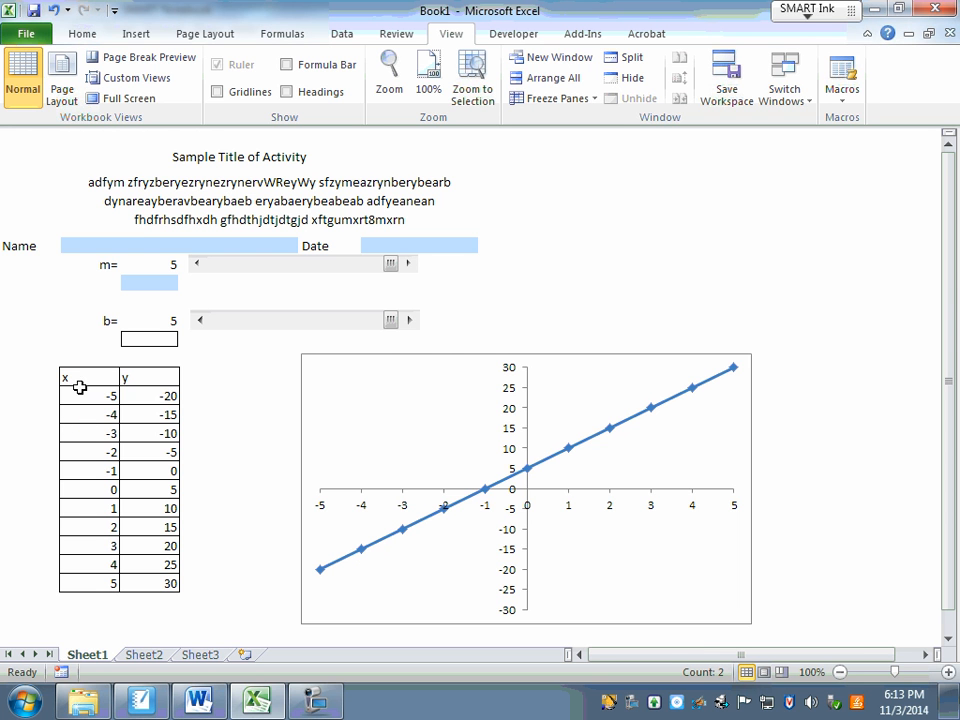
Step: Fill the x and y header cells of the value table with a light lavender colour
{"action": "left_click_drag", "start_coordinate": [68, 376], "coordinate": [129, 376]}
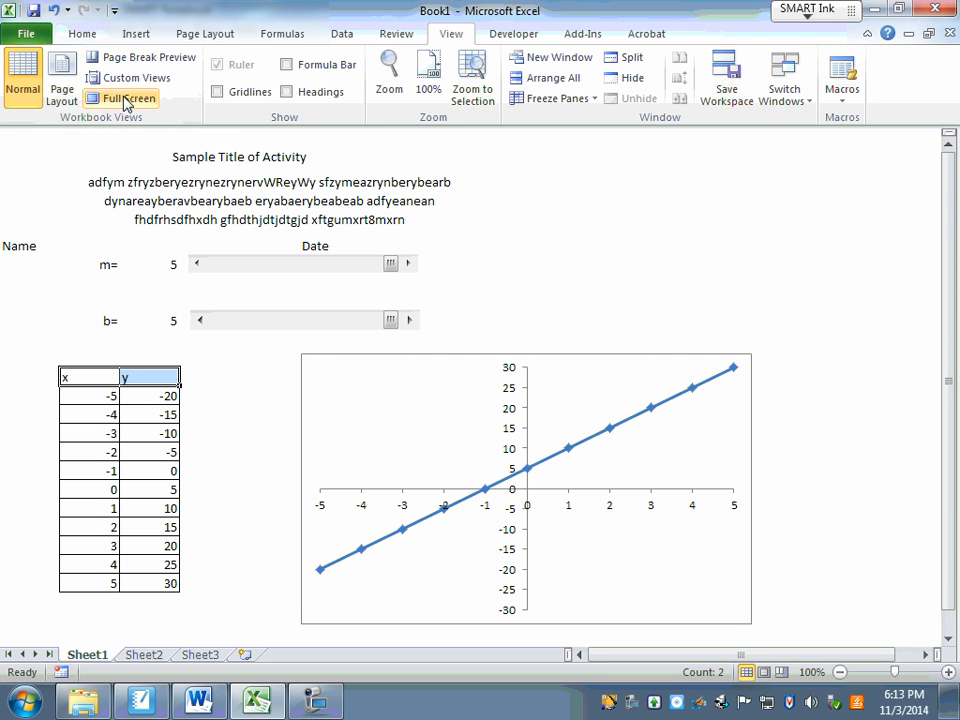
{"action": "left_click", "coordinate": [74, 32]}
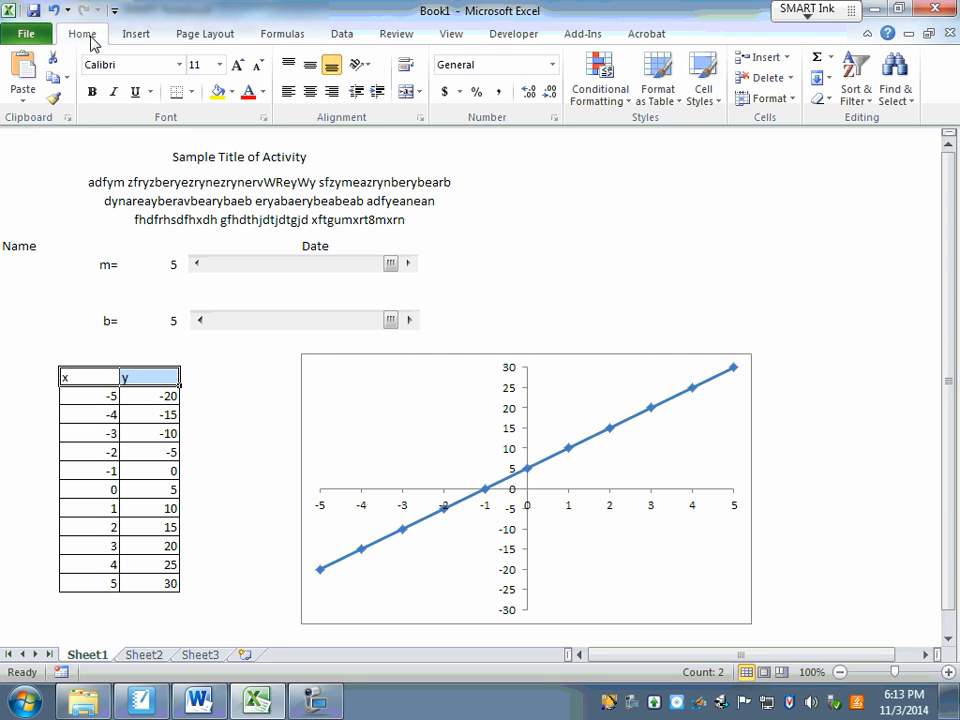
{"action": "left_click", "coordinate": [233, 92]}
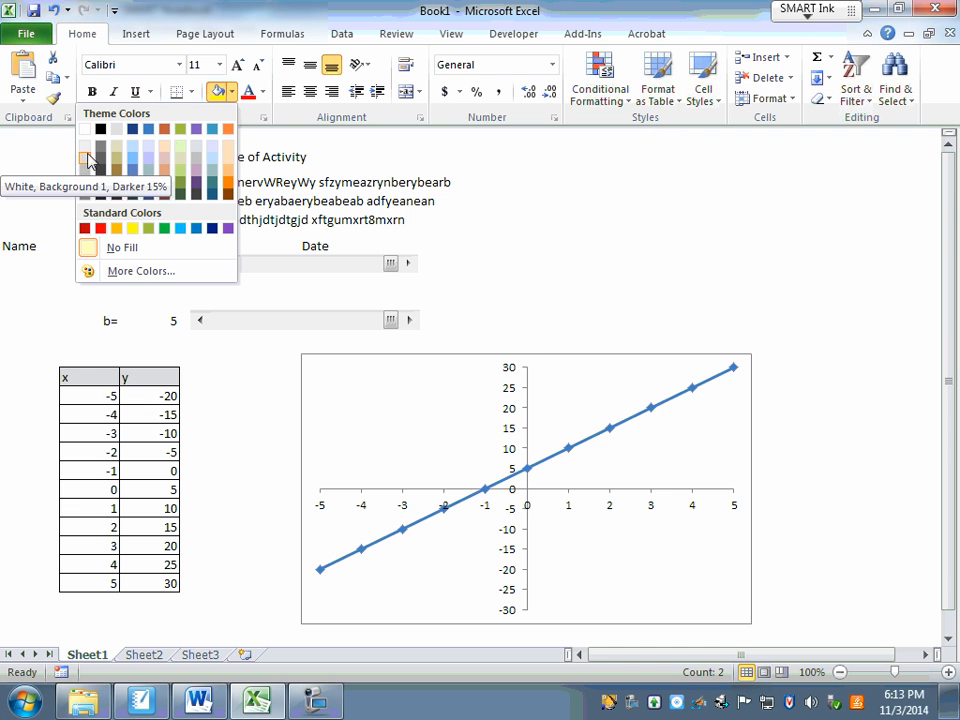
{"action": "left_click", "coordinate": [211, 145]}
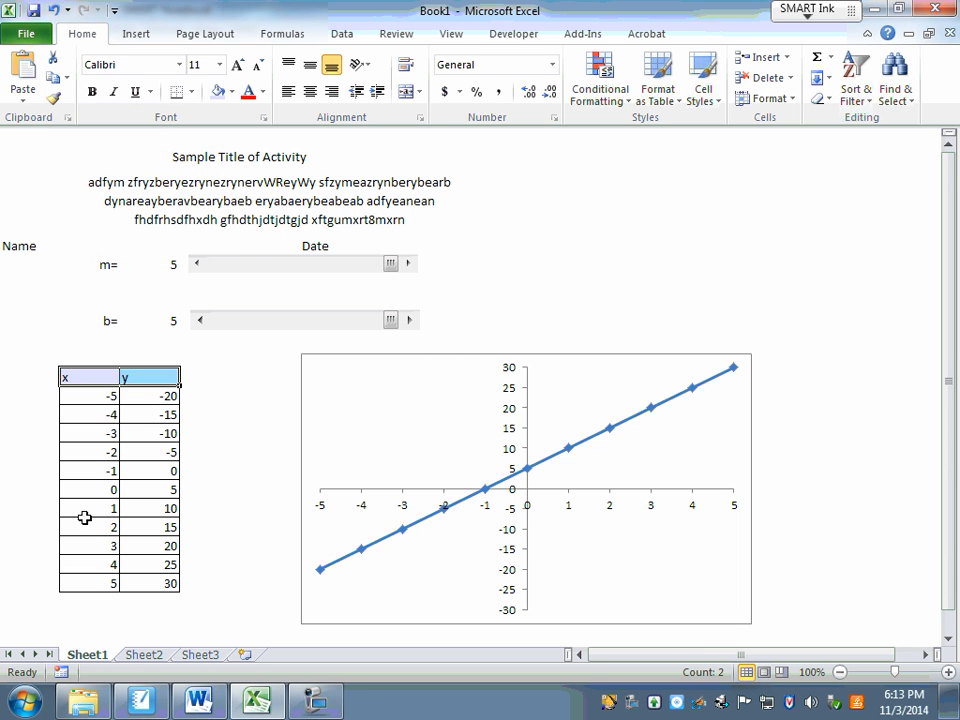
Step: Shade the table rows for x = -4, -2, 0, 2 and 4 with the same light lavender fill
{"action": "left_click", "coordinate": [85, 416]}
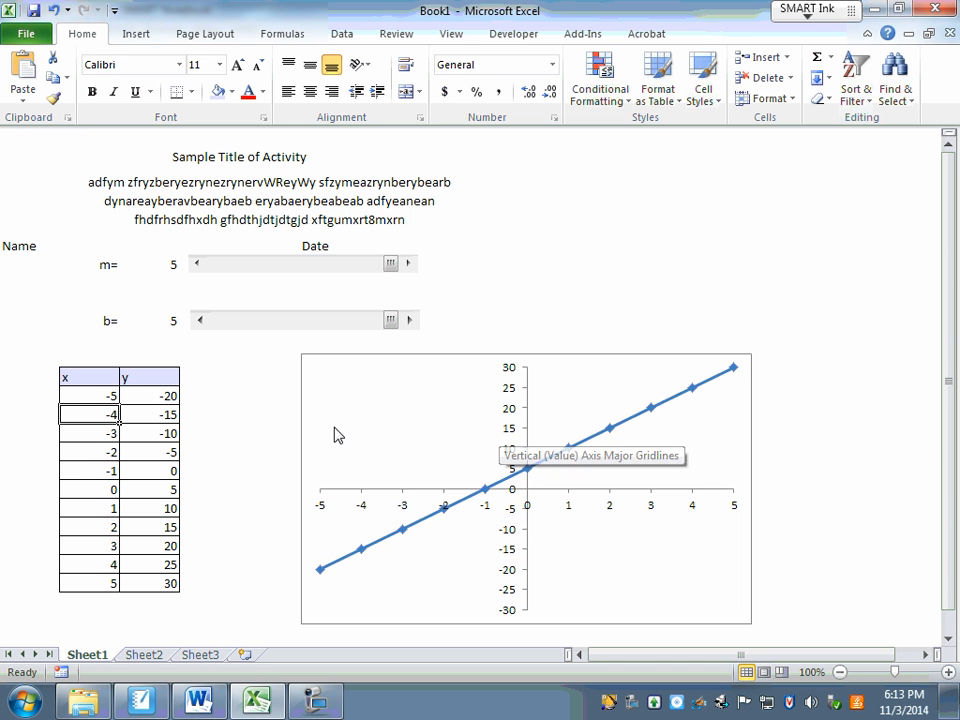
{"action": "left_click_drag", "start_coordinate": [112, 415], "coordinate": [130, 414]}
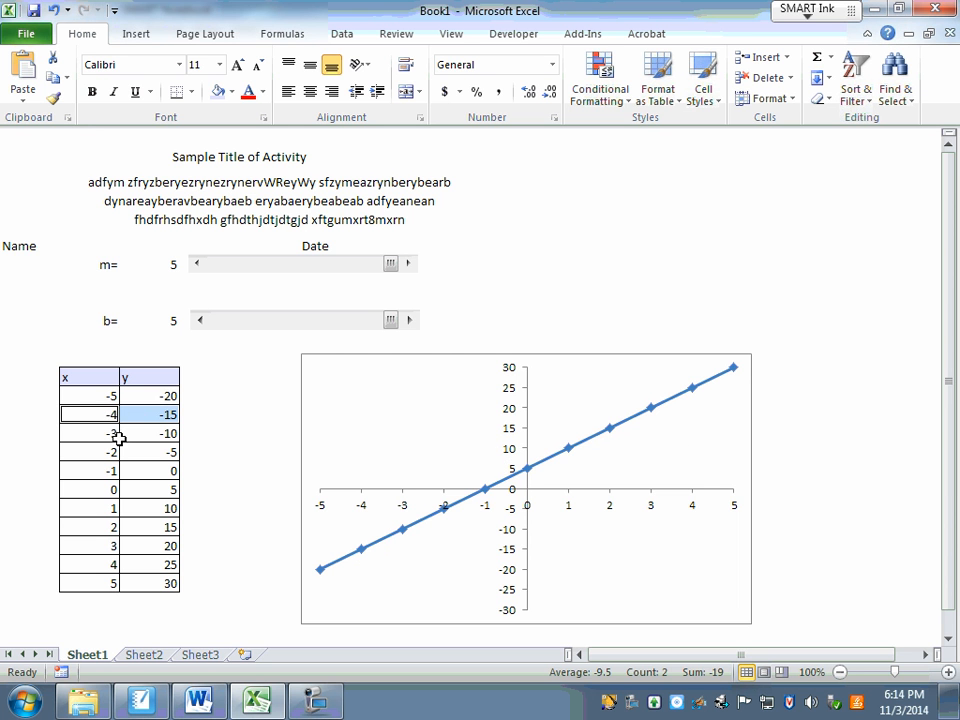
{"action": "left_click_drag", "start_coordinate": [77, 450], "coordinate": [124, 452], "text": "ctrl"}
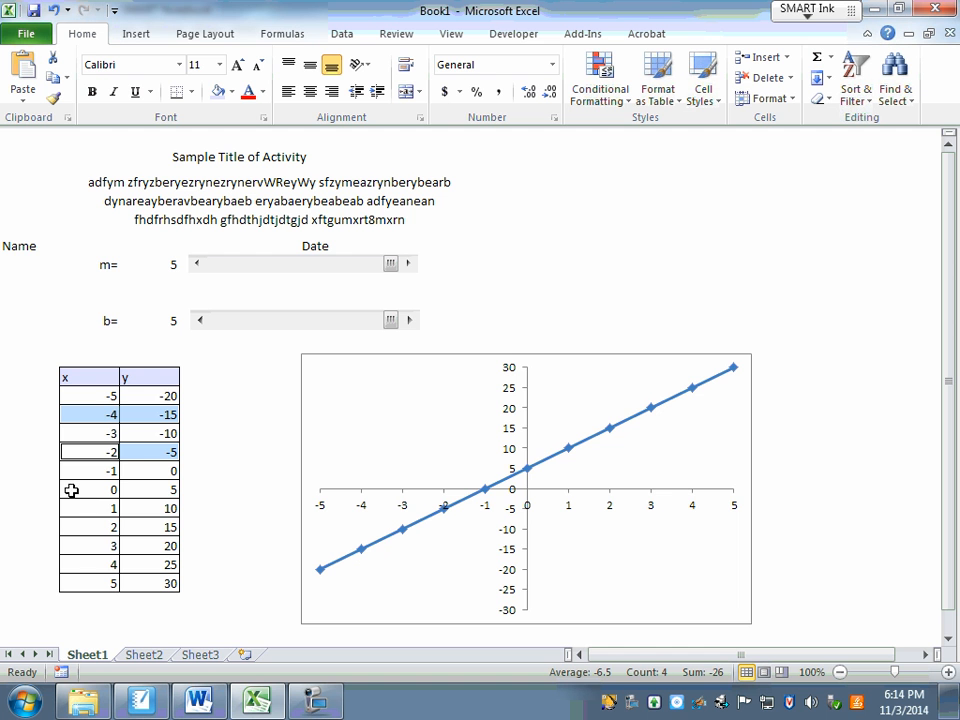
{"action": "left_click_drag", "start_coordinate": [73, 490], "coordinate": [159, 491]}
{"action": "left_click_drag", "start_coordinate": [82, 524], "coordinate": [135, 523], "text": "ctrl"}
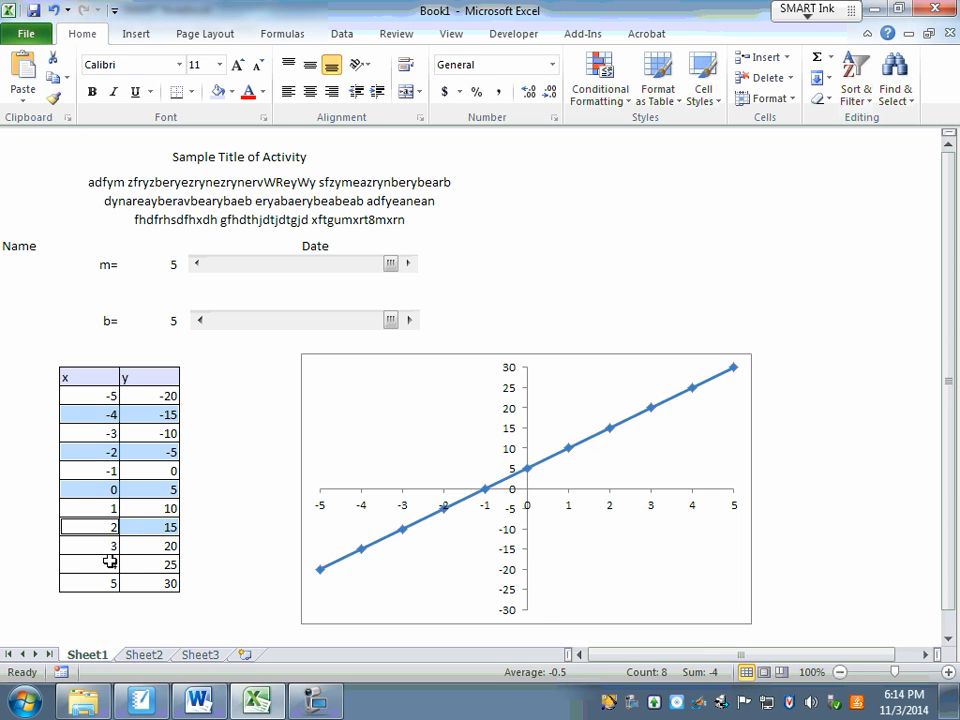
{"action": "left_click_drag", "start_coordinate": [71, 564], "coordinate": [139, 561], "text": "ctrl"}
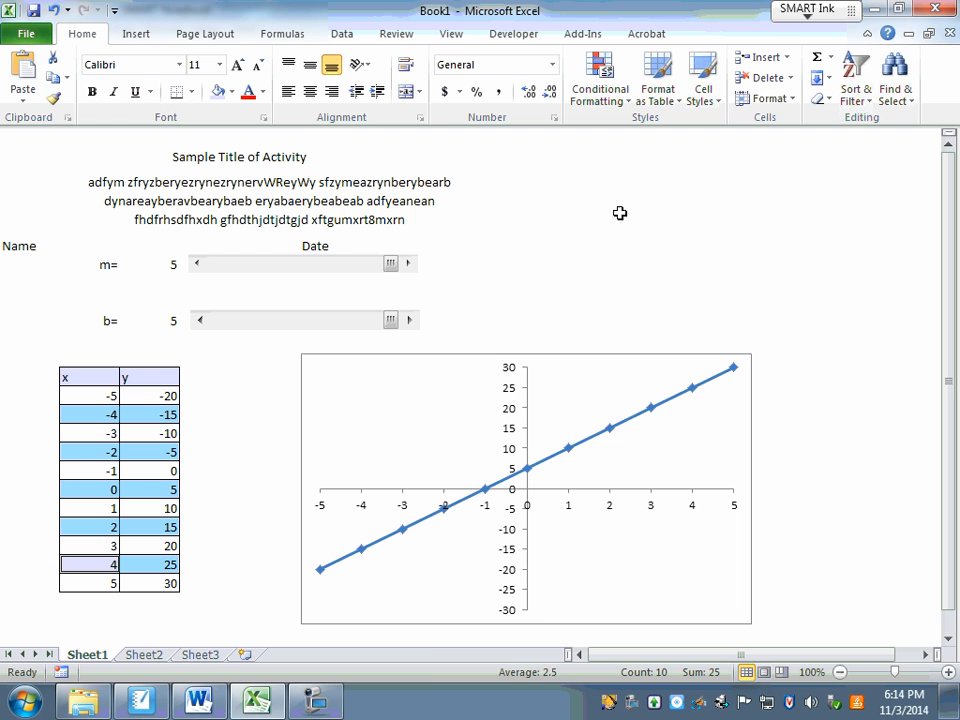
{"action": "left_click", "coordinate": [586, 267]}
Step: Protect the worksheet without a password, allowing users to select locked and unlocked cells
{"action": "left_click", "coordinate": [315, 702]}
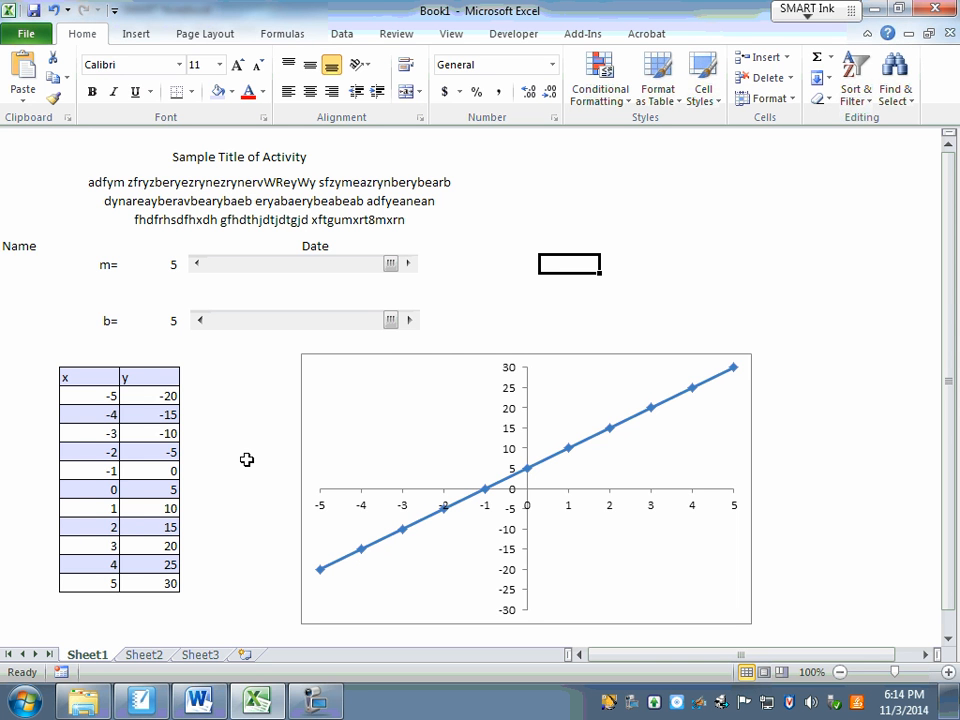
{"action": "left_click", "coordinate": [651, 193]}
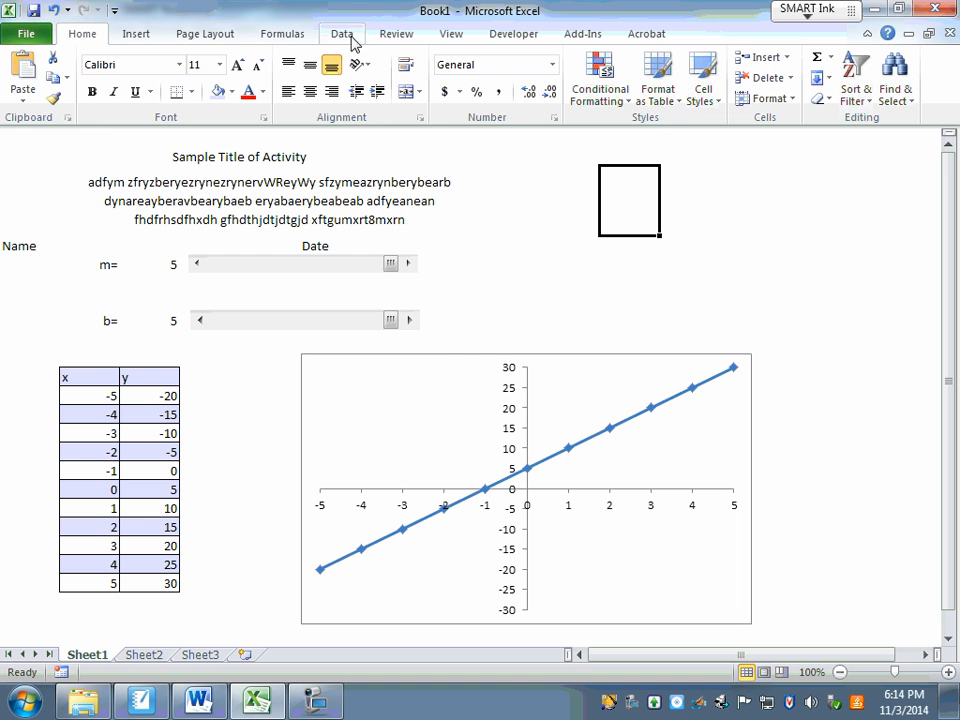
{"action": "left_click", "coordinate": [397, 35]}
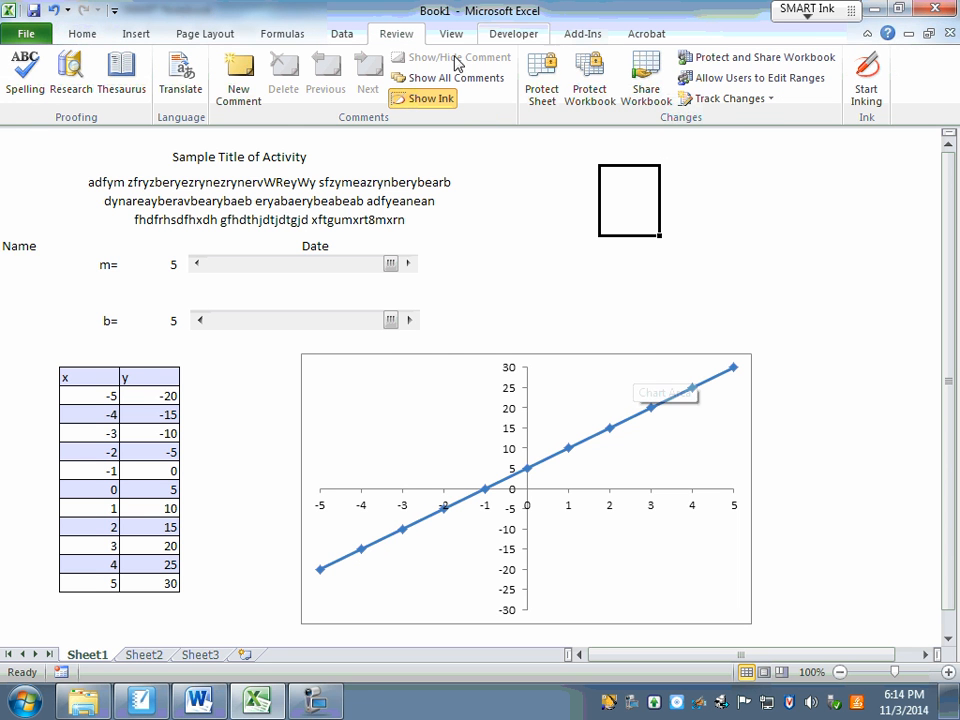
{"action": "left_click", "coordinate": [546, 72]}
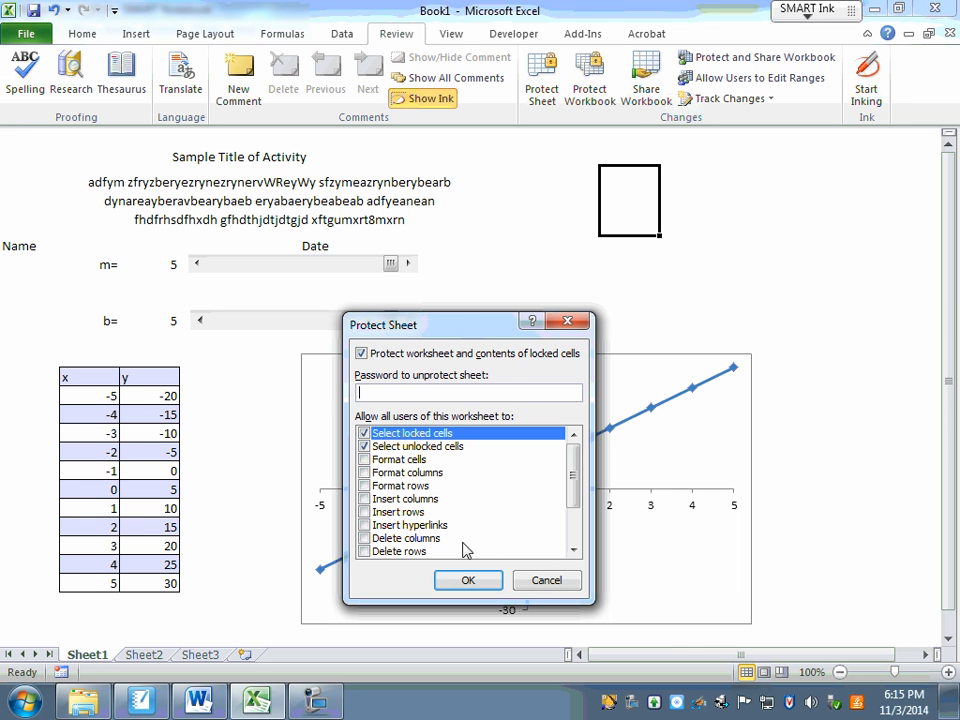
{"action": "left_click", "coordinate": [468, 580]}
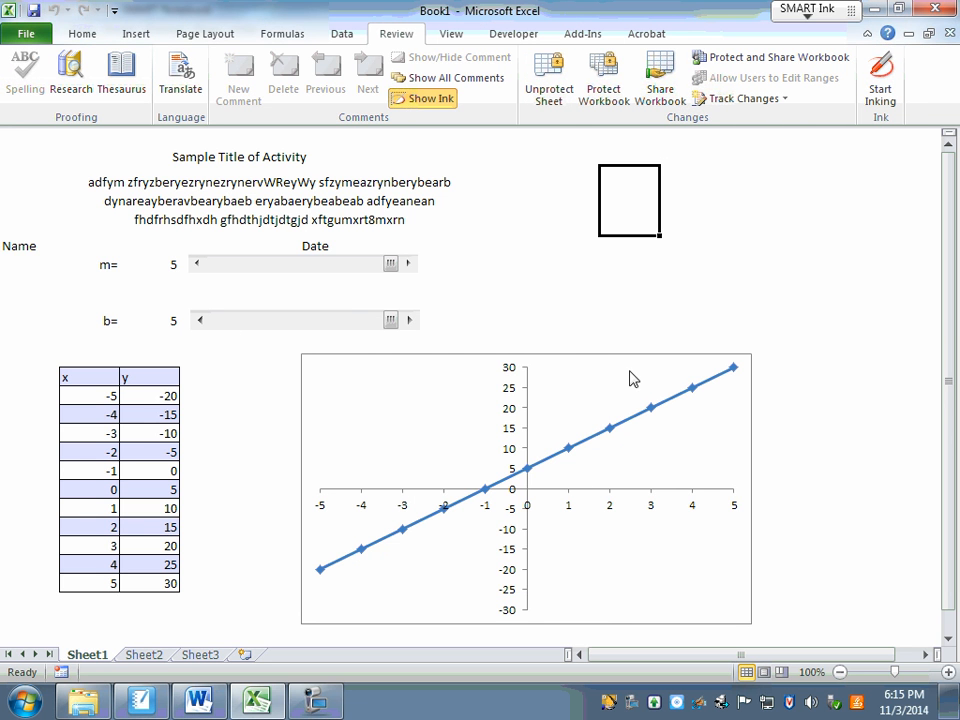
Step: Test the scroll bars on the protected sheet, bringing m to 4 and b to -1
{"action": "double_click", "coordinate": [199, 263]}
{"action": "double_click", "coordinate": [199, 263]}
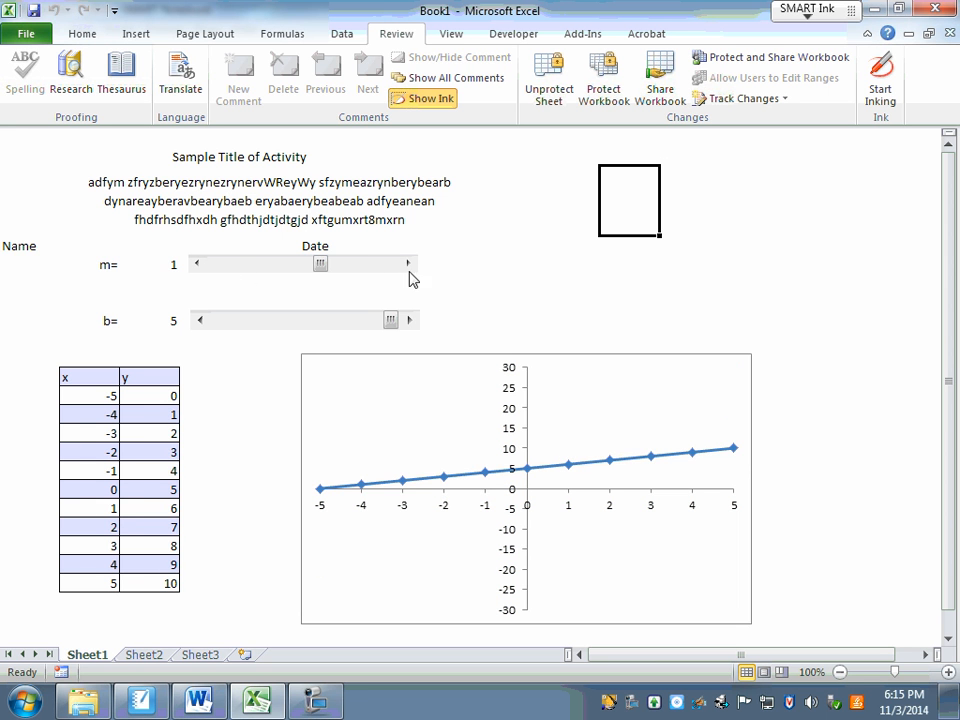
{"action": "left_click", "coordinate": [408, 263]}
{"action": "double_click", "coordinate": [408, 263]}
{"action": "left_click", "coordinate": [200, 321]}
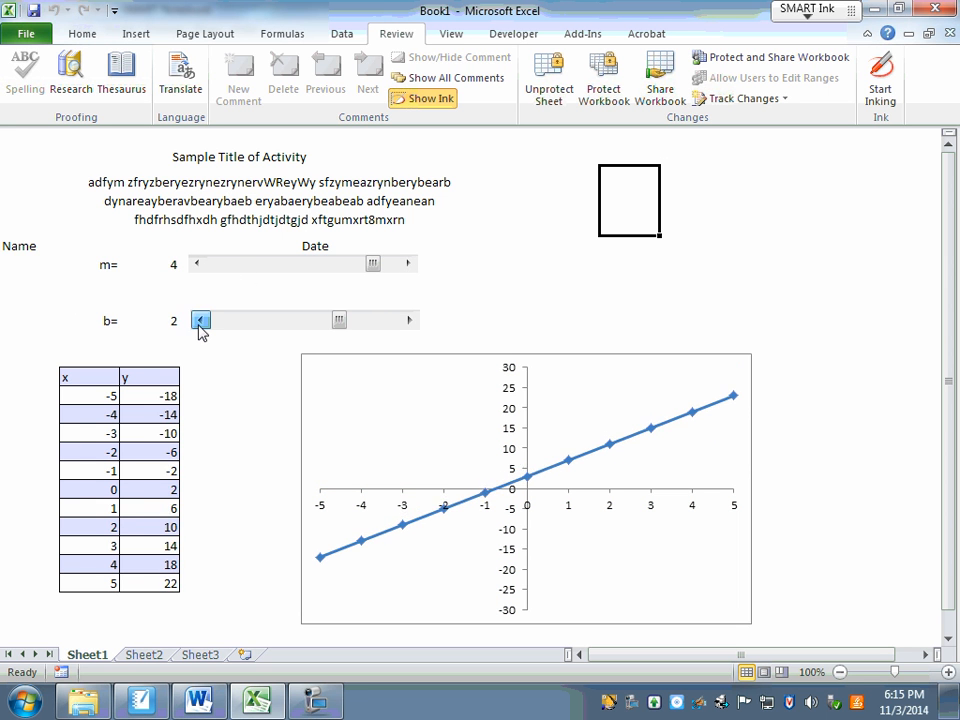
{"action": "left_click", "coordinate": [200, 321]}
Step: Enter a sample first name in the Name entry cell and a surname in the Date entry cell
{"action": "double_click", "coordinate": [105, 245]}
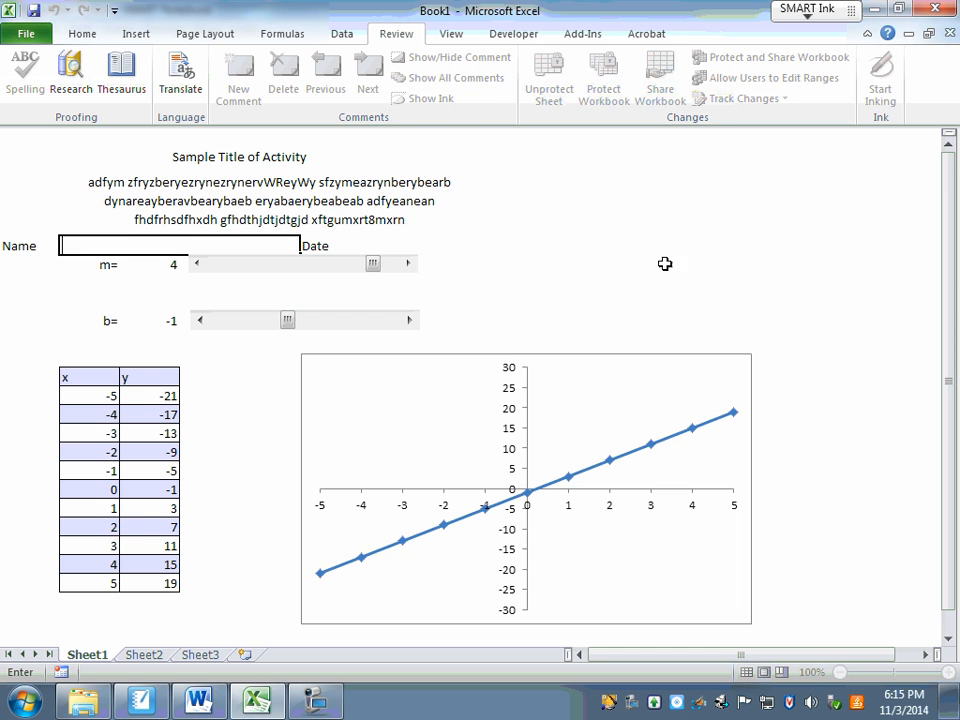
{"action": "type", "text": "John"}
{"action": "key", "text": "Tab"}
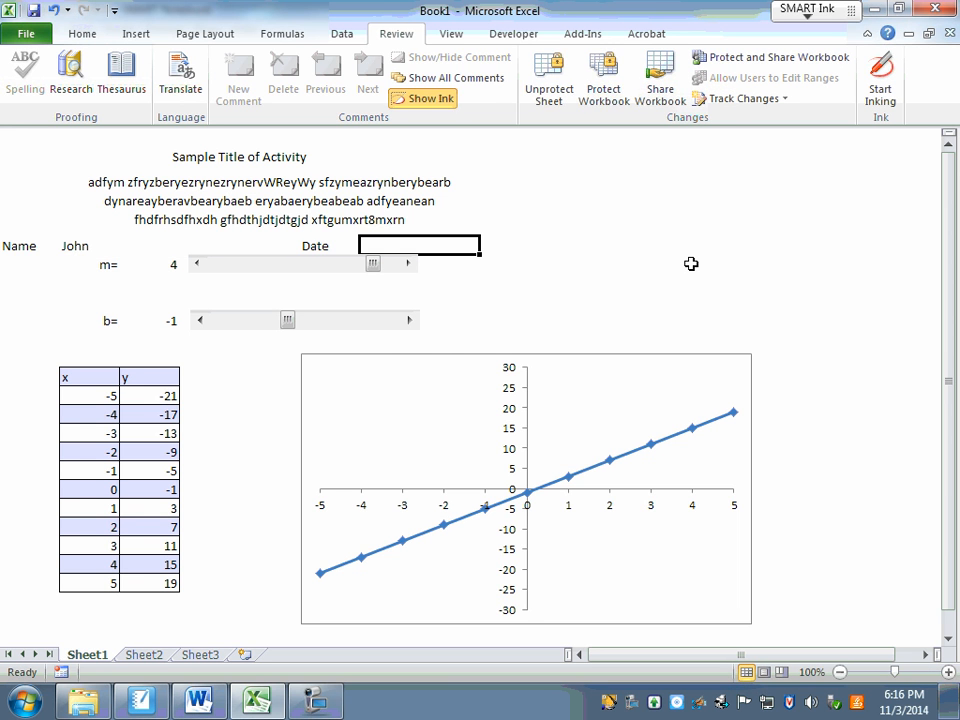
{"action": "type", "text": "Smith"}
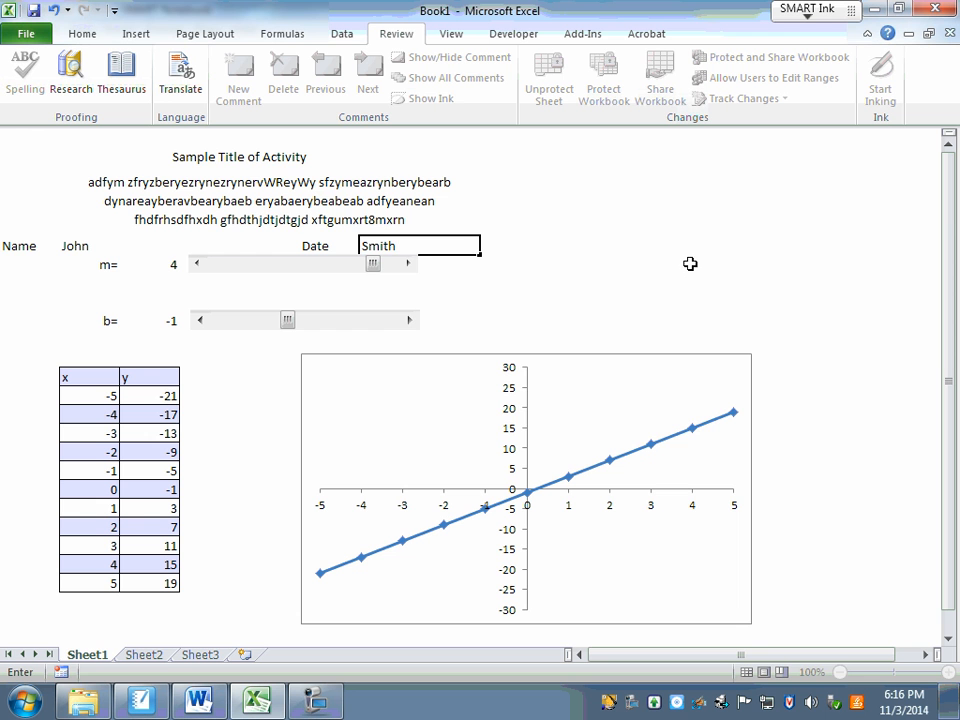
Step: Try to edit the locked instruction text, the chart and the y cell for x = 0
{"action": "left_click", "coordinate": [332, 188]}
{"action": "double_click", "coordinate": [265, 207]}
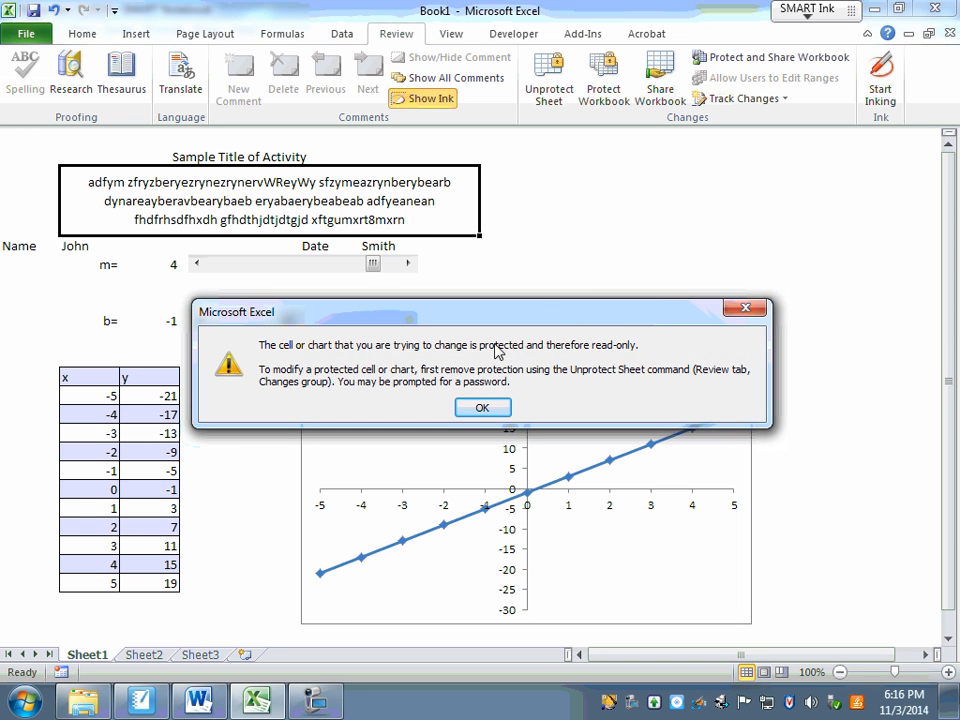
{"action": "left_click", "coordinate": [492, 410]}
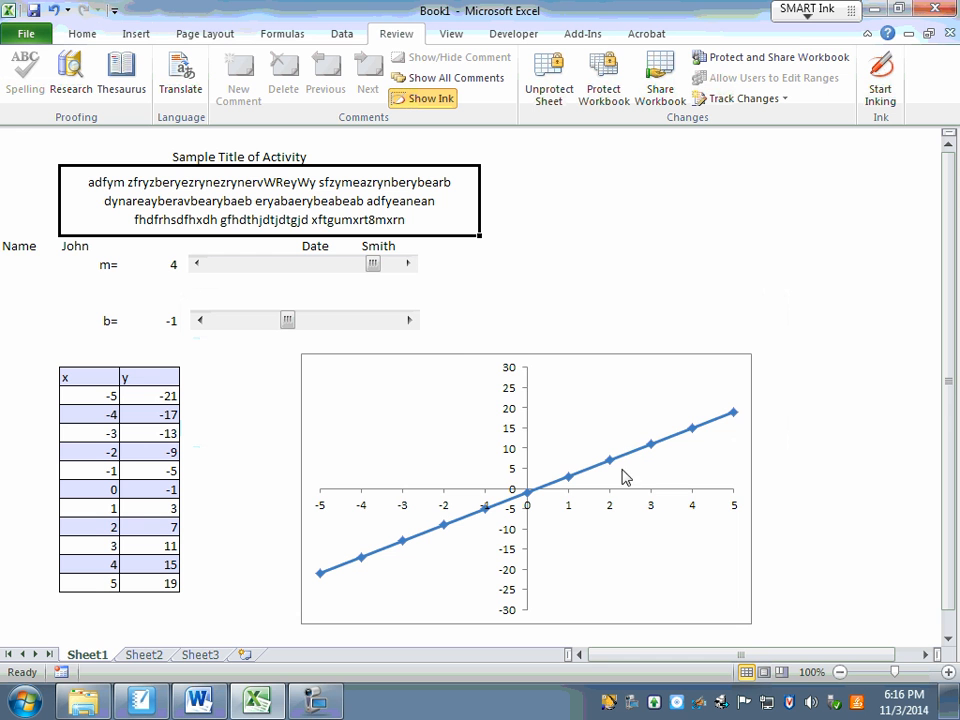
{"action": "left_click", "coordinate": [546, 347]}
{"action": "left_click_drag", "start_coordinate": [582, 352], "coordinate": [613, 324]}
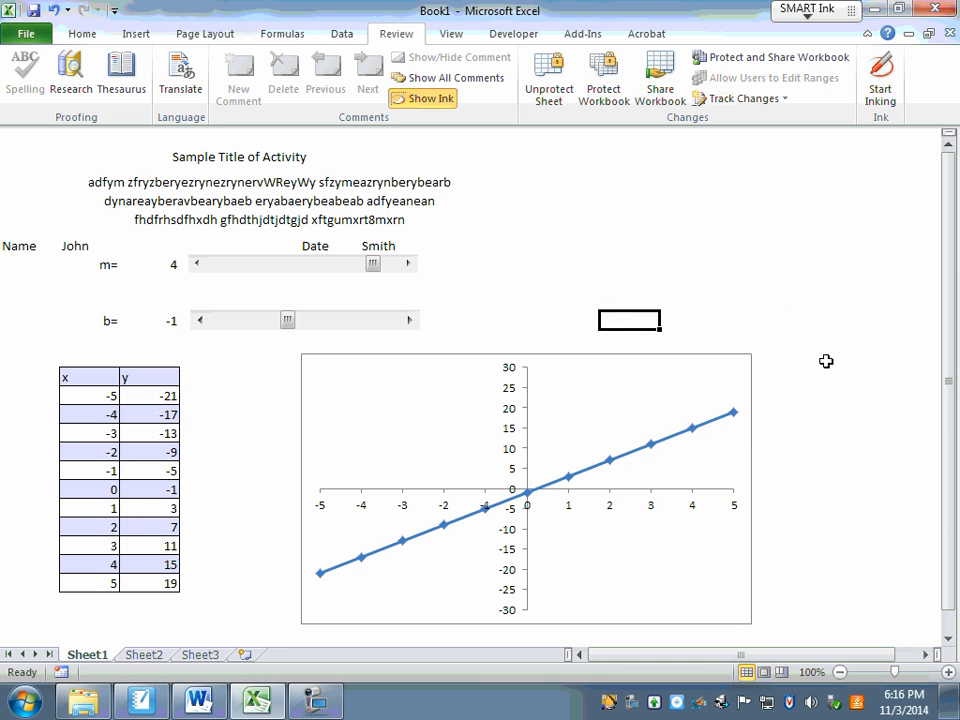
{"action": "double_click", "coordinate": [139, 492]}
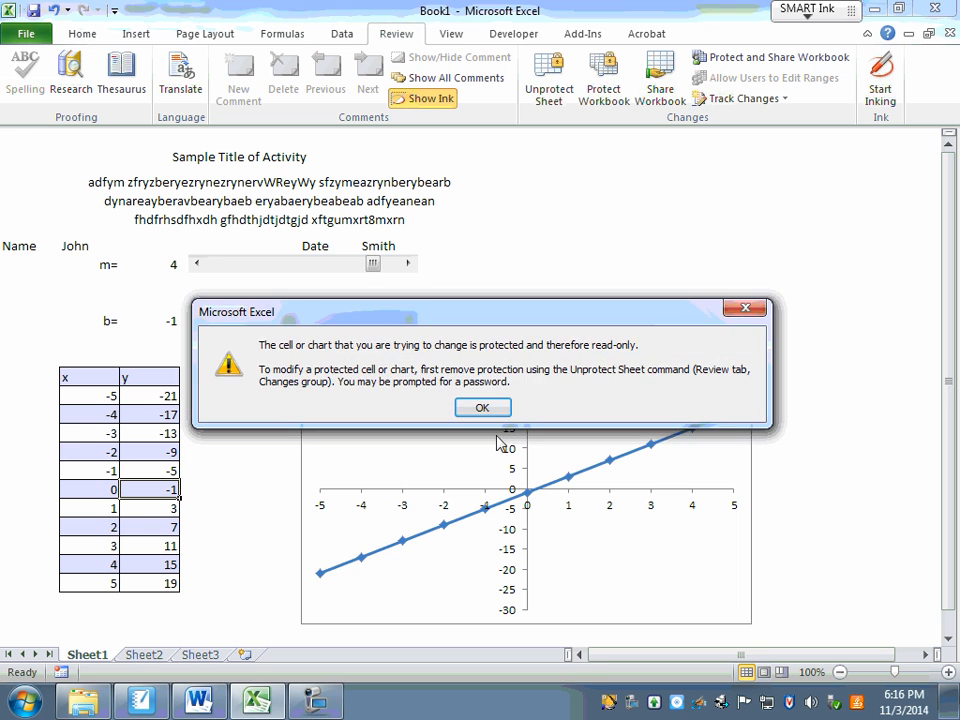
{"action": "left_click", "coordinate": [500, 410]}
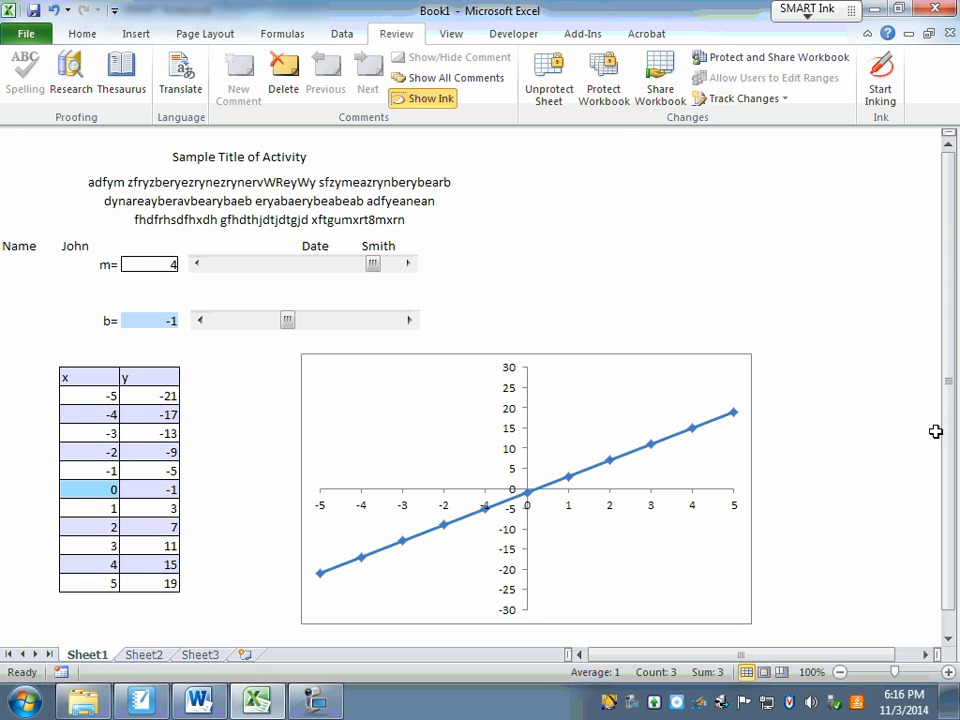
Step: Cycle repeatedly through the unlocked cells of the protected sheet to check which ones can be reached for entry
{"action": "left_click", "coordinate": [596, 300]}
{"action": "key", "text": "Tab"}
{"action": "key", "text": "Tab"}
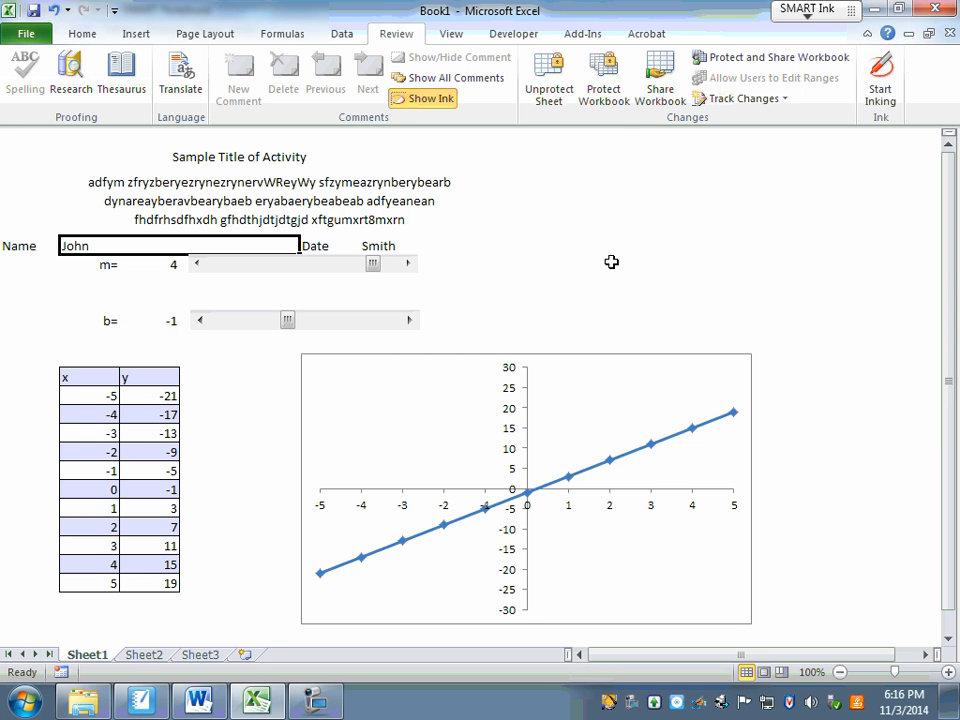
{"action": "key", "text": "Tab"}
{"action": "key", "text": "Tab"}
{"action": "key", "text": "Tab"}
{"action": "key", "text": "Tab"}
{"action": "key", "text": "Tab"}
{"action": "key", "text": "Tab"}
{"action": "key", "text": "Tab"}
{"action": "key", "text": "Tab"}
{"action": "key", "text": "Tab"}
{"action": "key", "text": "Tab"}
{"action": "key", "text": "Tab"}
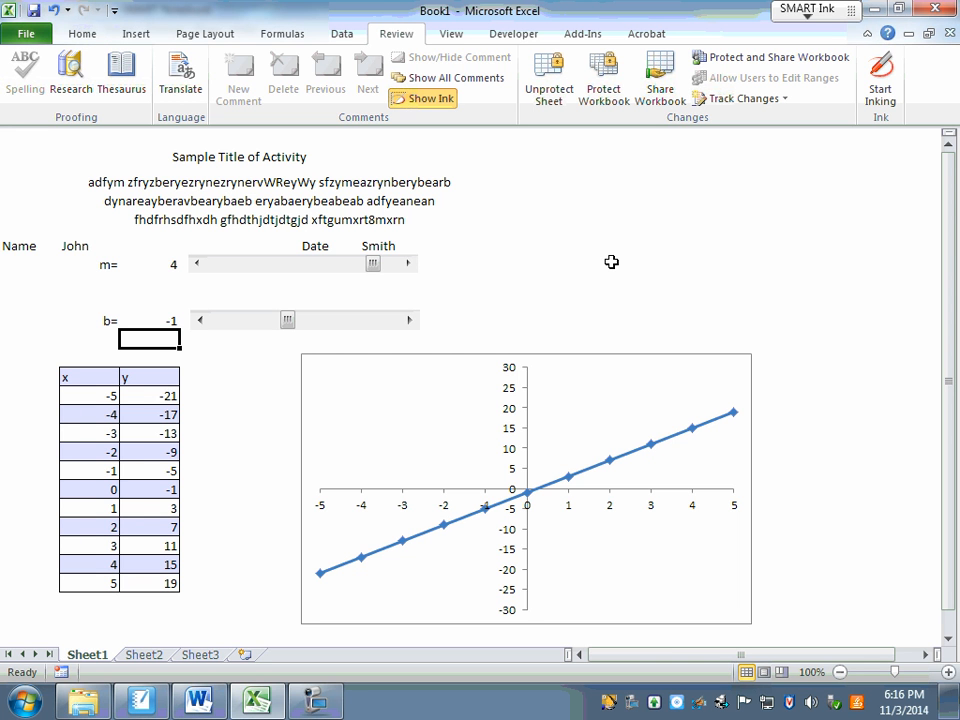
{"action": "key", "text": "Tab"}
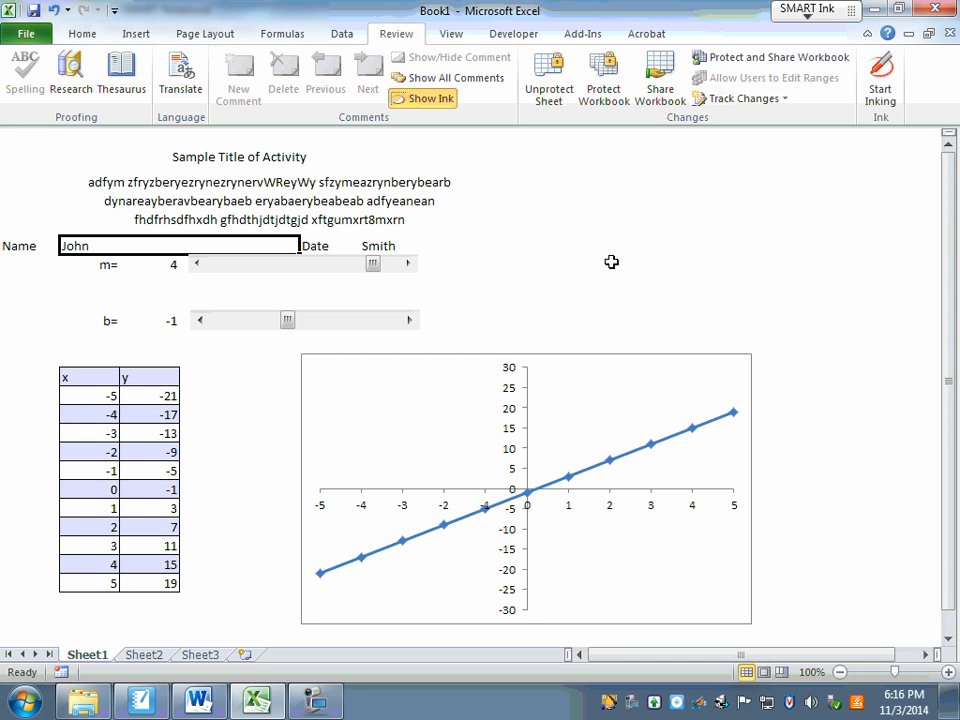
{"action": "key", "text": "Tab"}
{"action": "key", "text": "Tab"}
{"action": "key", "text": "Tab"}
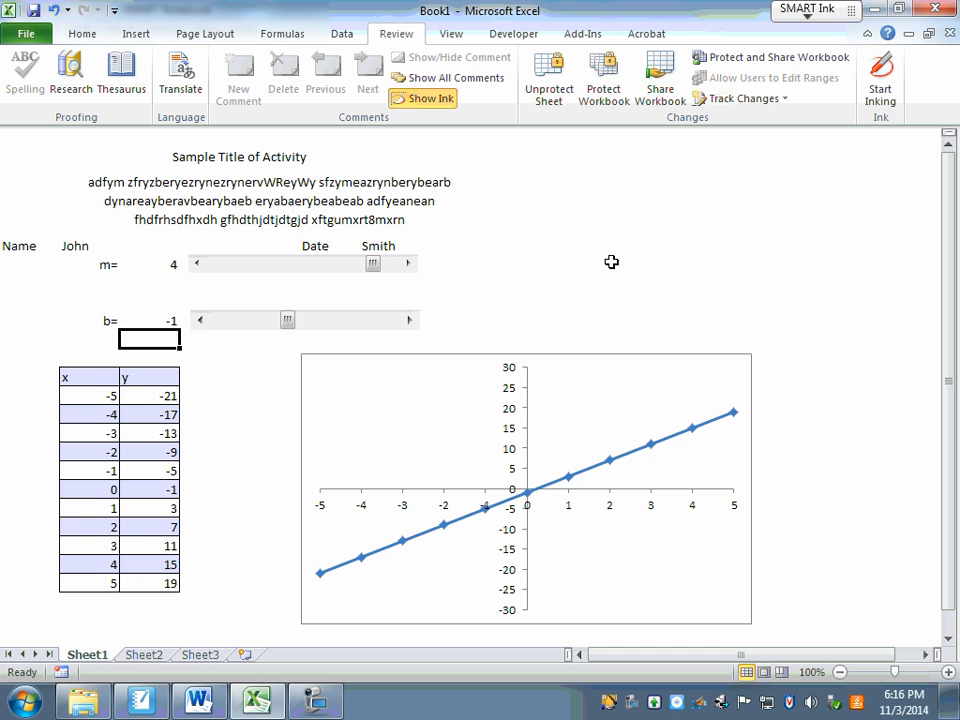
{"action": "key", "text": "Tab"}
{"action": "key", "text": "Tab"}
{"action": "key", "text": "Tab"}
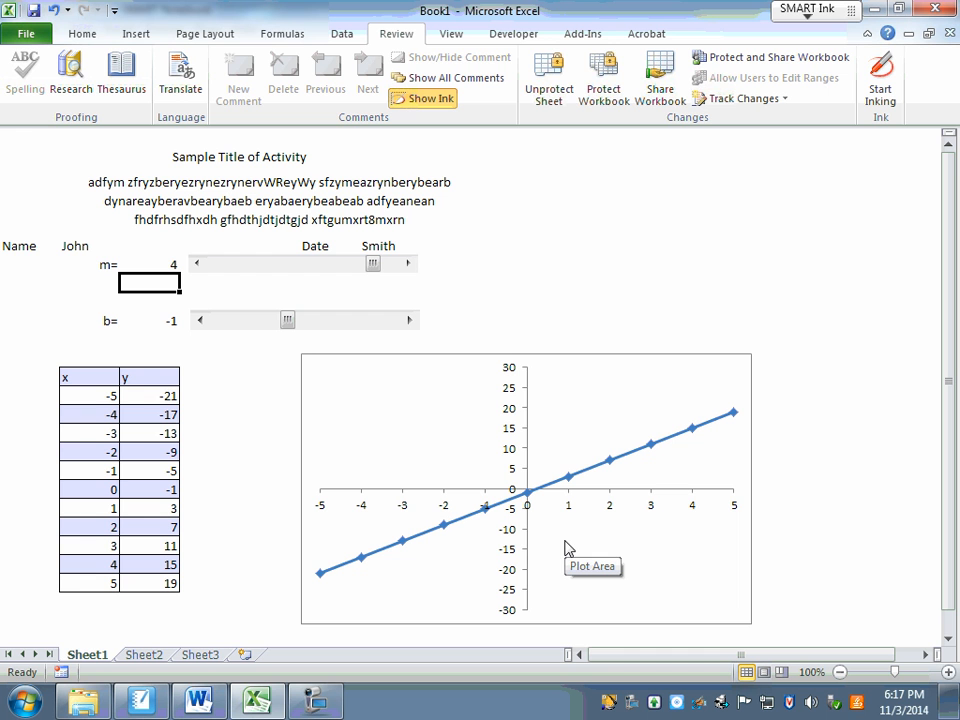
Step: Unprotect the sheet and enter EDP 647 in the left section of the page header
{"action": "left_click", "coordinate": [548, 88]}
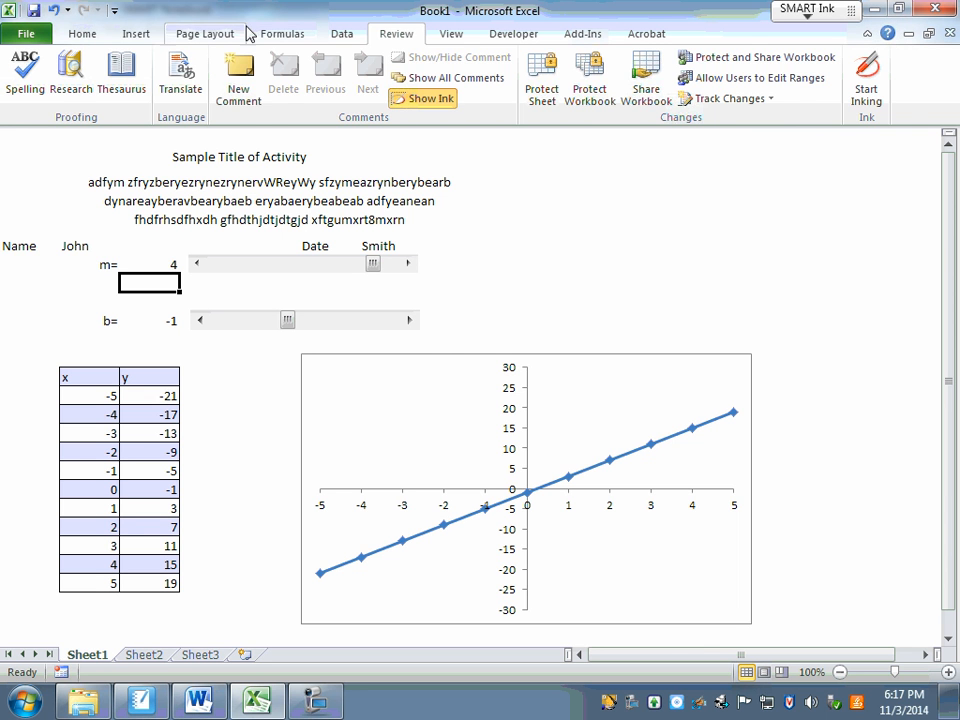
{"action": "left_click", "coordinate": [136, 34]}
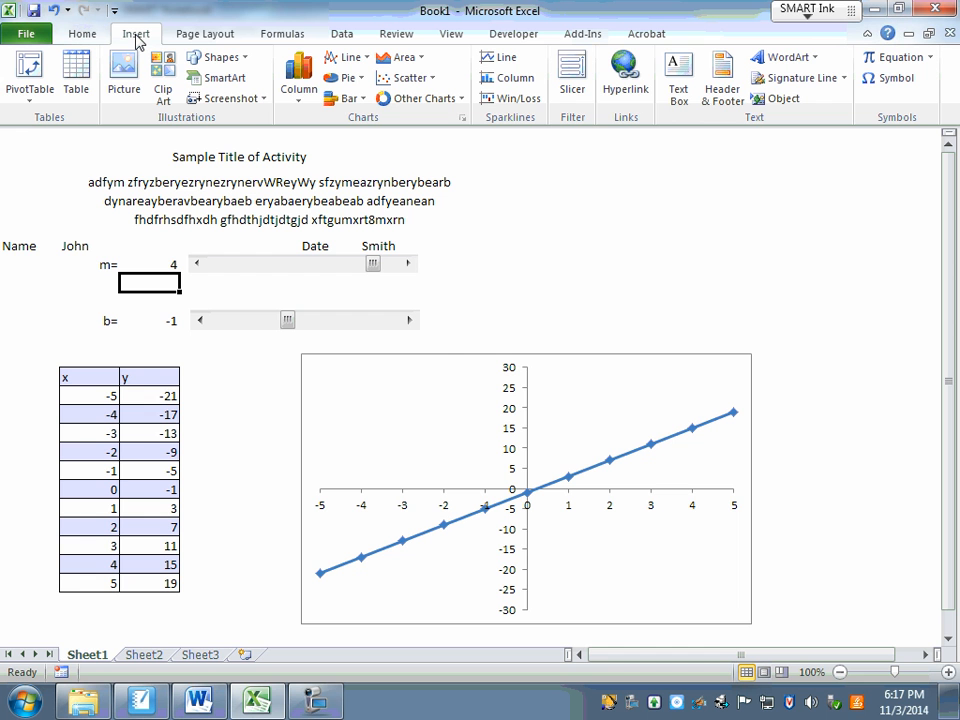
{"action": "left_click", "coordinate": [725, 78]}
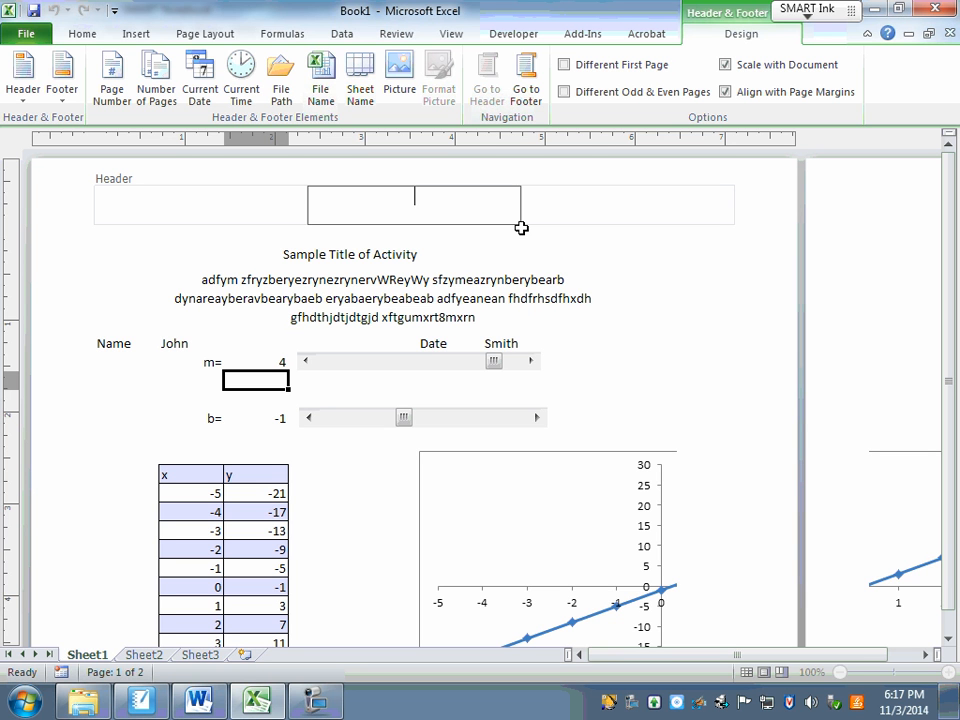
{"action": "left_click", "coordinate": [127, 198]}
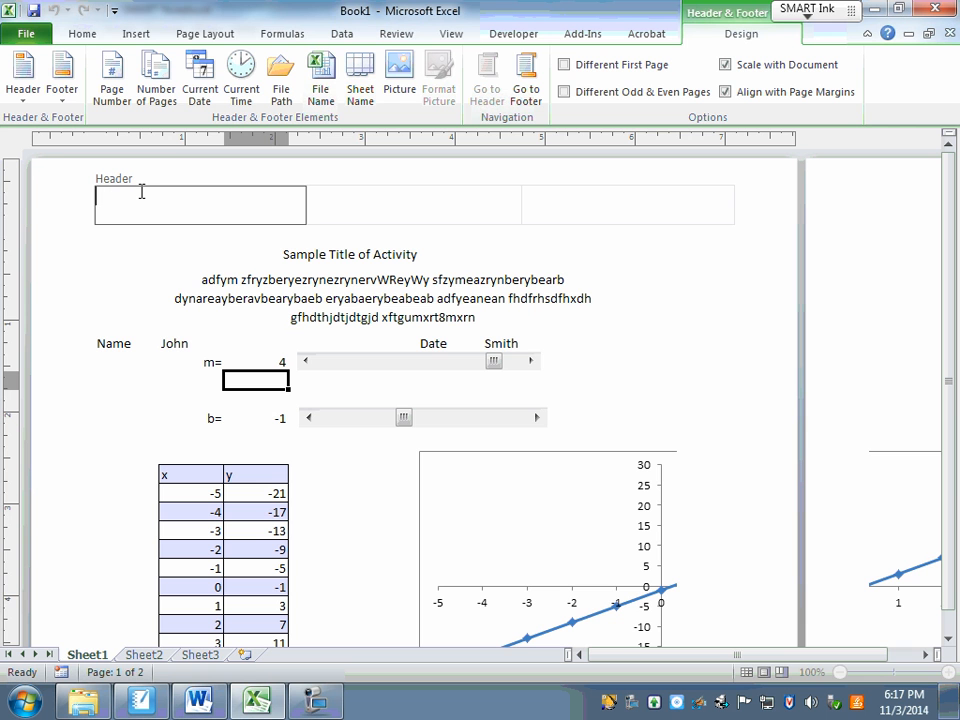
{"action": "type", "text": "EDP 647"}
{"action": "key", "text": "Tab"}
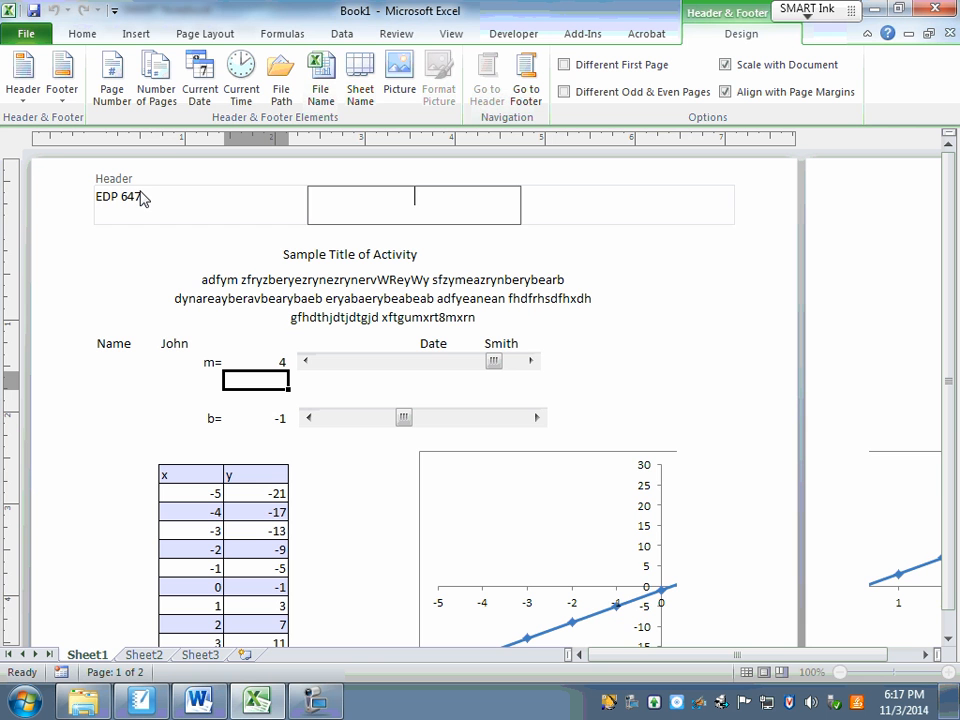
Step: Enter Name in the centre section of the header and Fall 2014 in the right section
{"action": "type", "text": "Namer"}
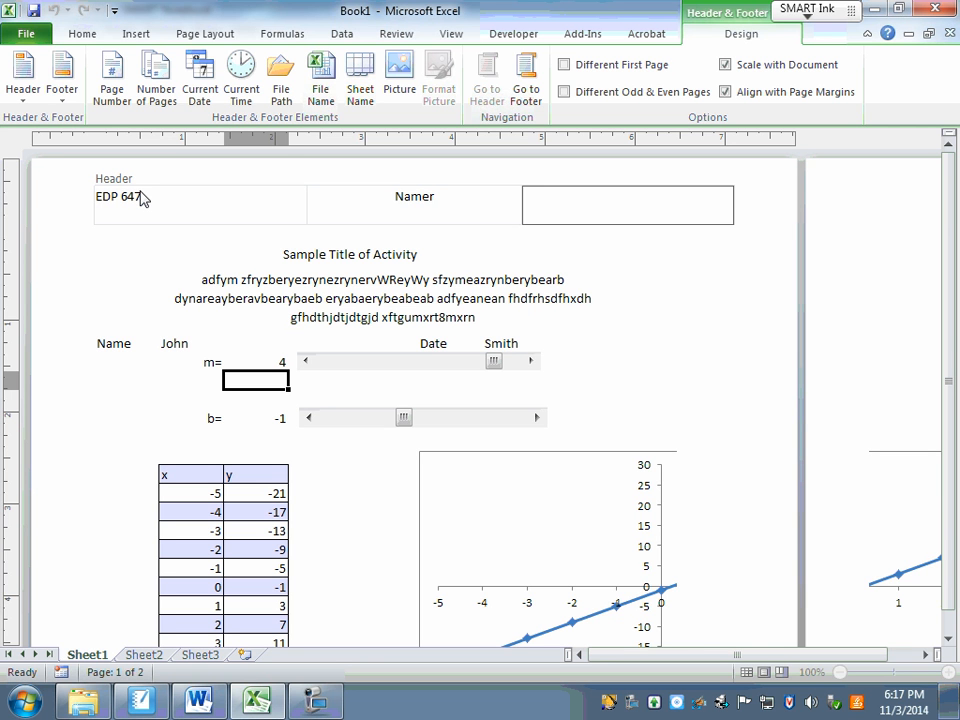
{"action": "left_click", "coordinate": [459, 198]}
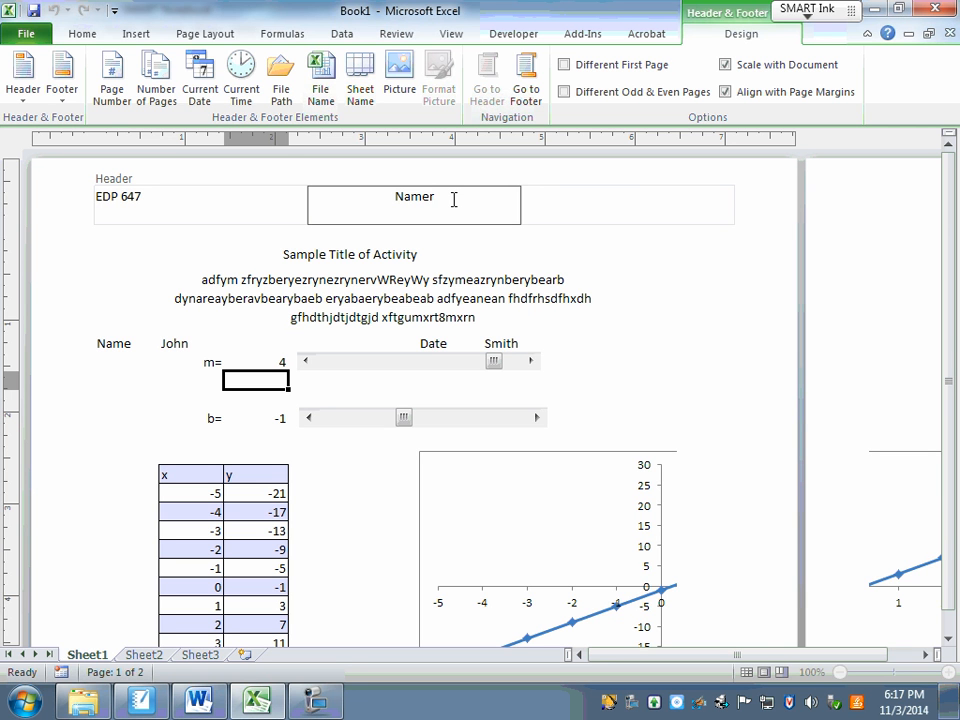
{"action": "key", "text": "BackSpace"}
{"action": "key", "text": "Tab"}
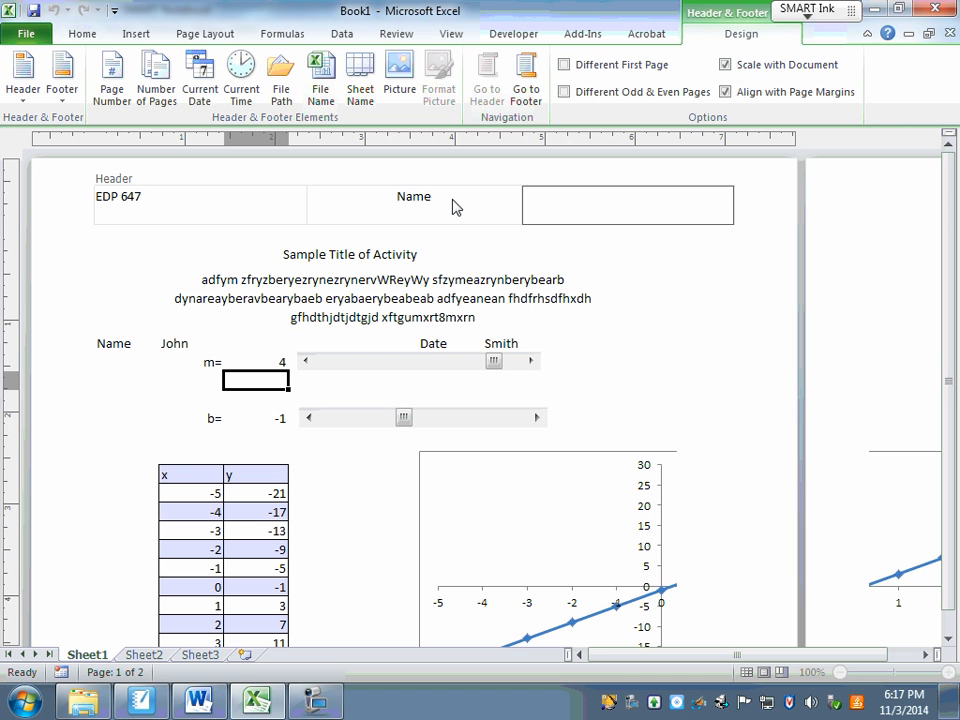
{"action": "type", "text": "Fall 2014"}
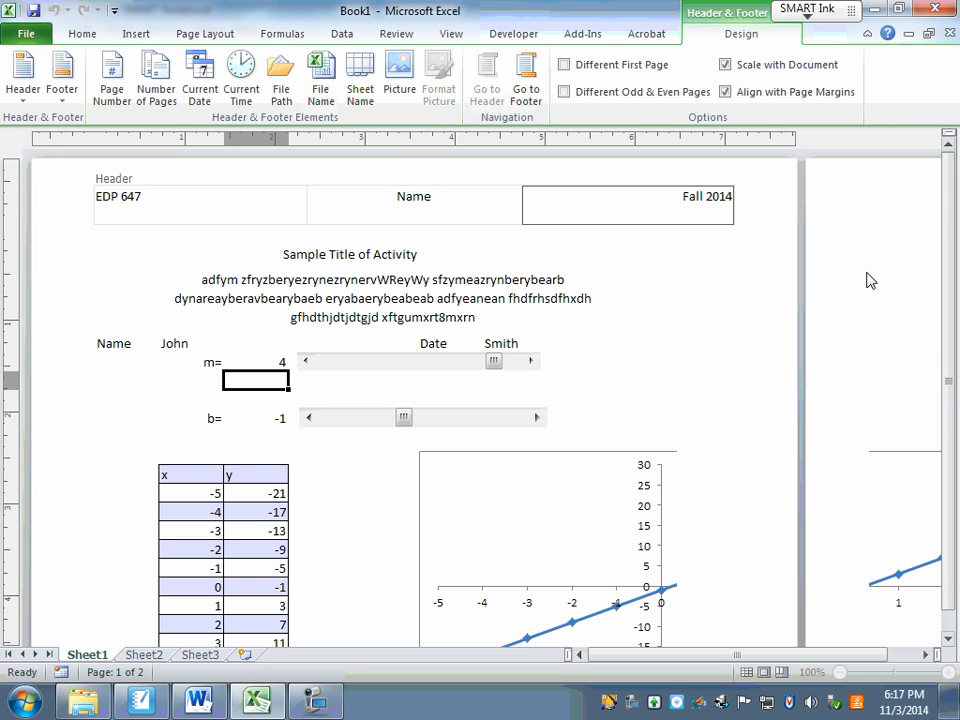
Step: Enter CCSS If-F6.a in the left section of the page footer
{"action": "left_click_drag", "start_coordinate": [951, 178], "coordinate": [955, 375]}
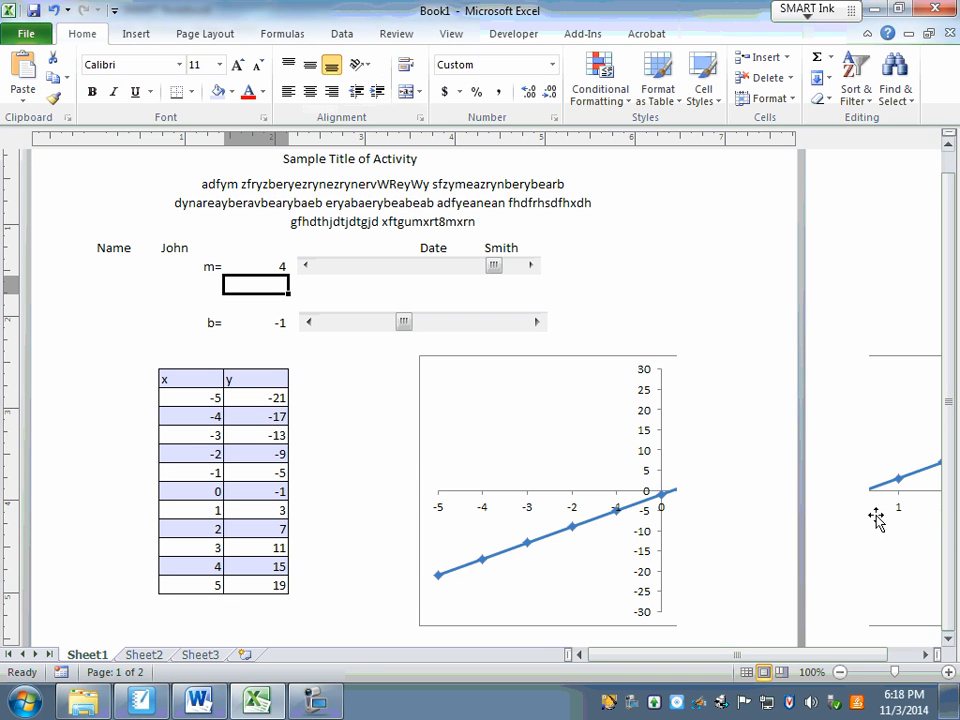
{"action": "left_click", "coordinate": [948, 638]}
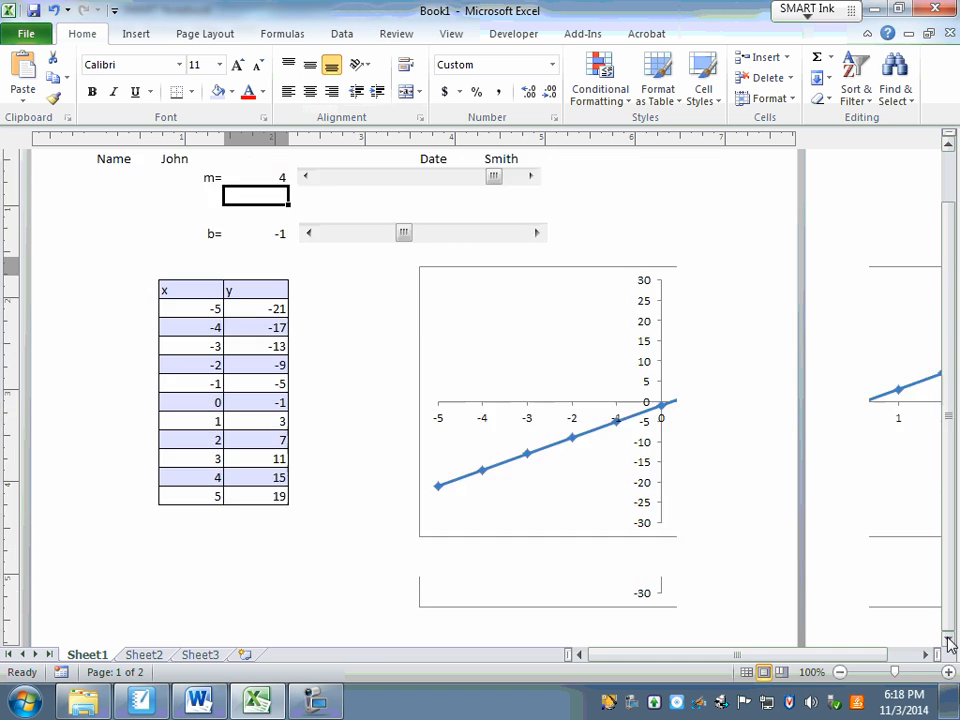
{"action": "left_click", "coordinate": [948, 640]}
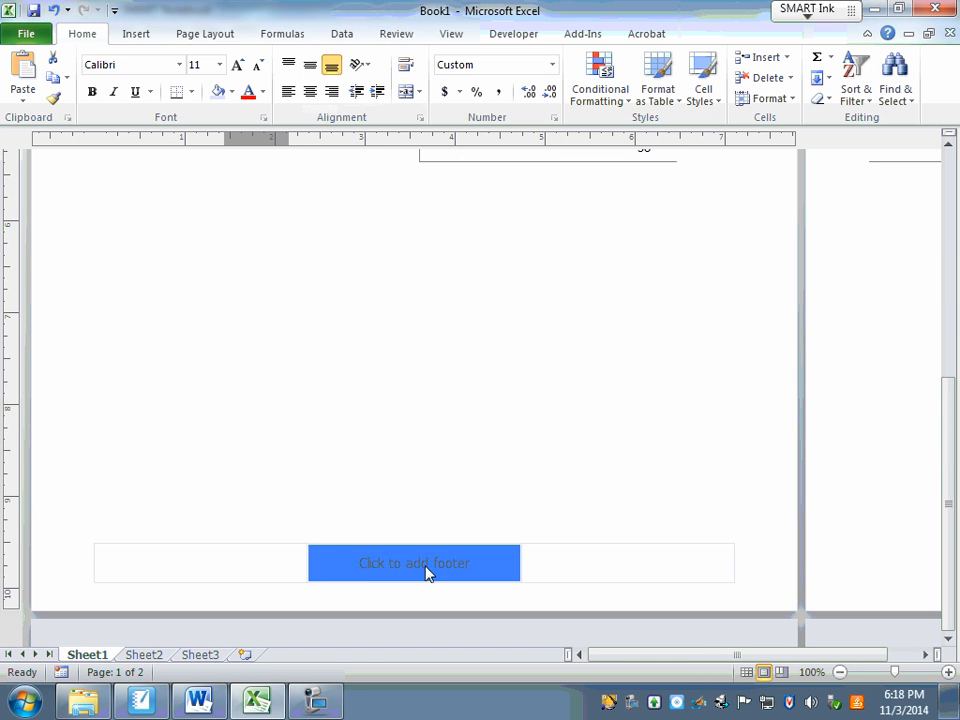
{"action": "left_click", "coordinate": [130, 563]}
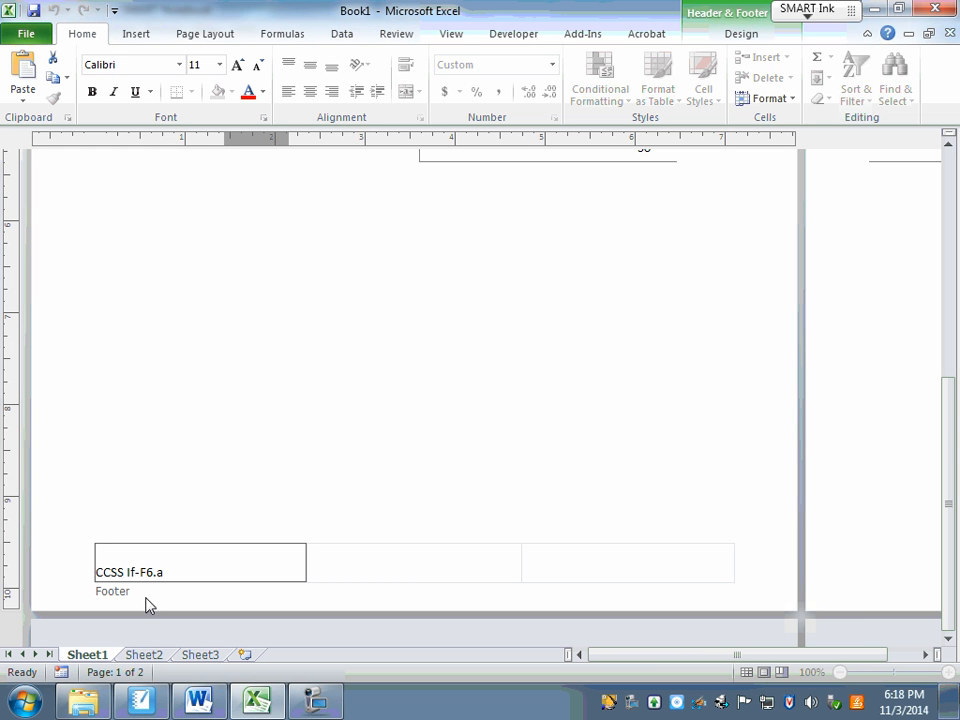
Step: Enter standard statement in the centre section of the footer and Grade 9 in the right section
{"action": "left_click", "coordinate": [380, 570]}
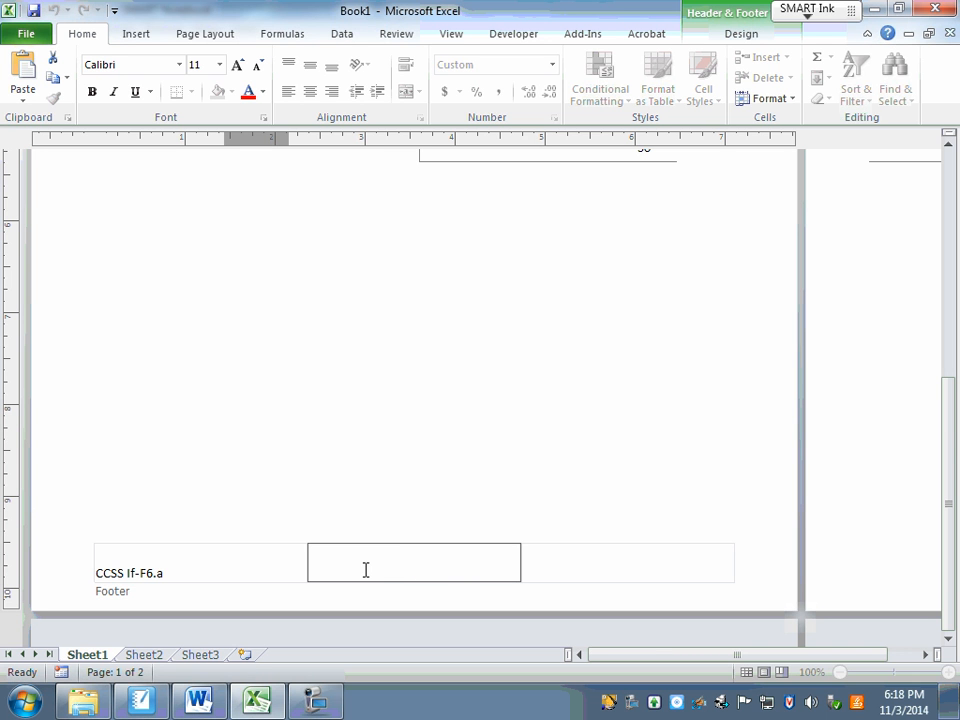
{"action": "type", "text": "standard statement"}
{"action": "left_click_drag", "start_coordinate": [475, 572], "coordinate": [368, 563]}
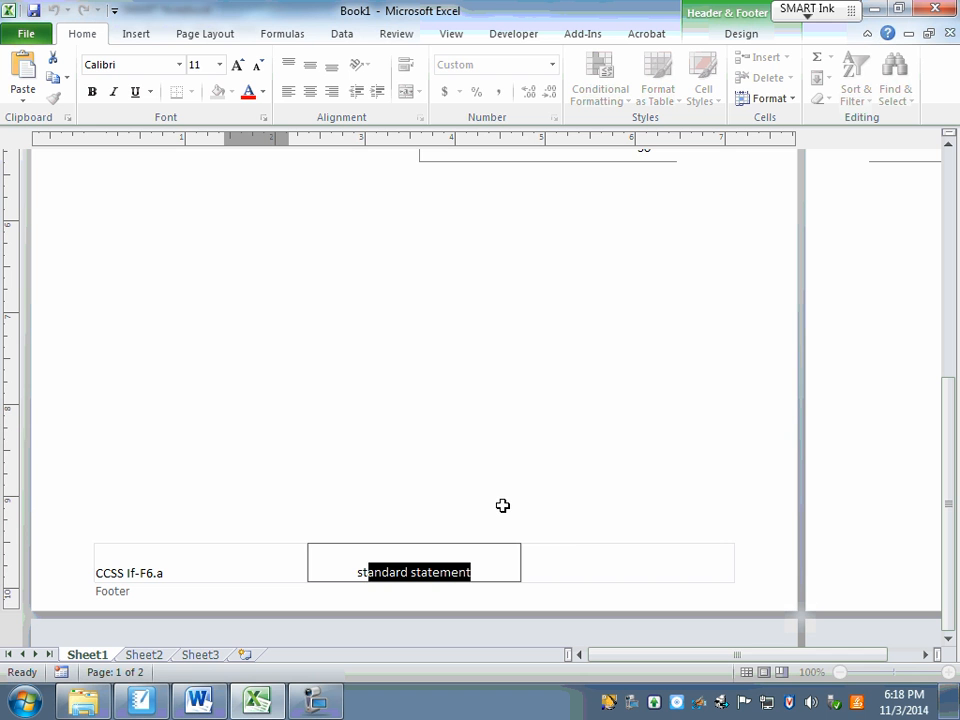
{"action": "left_click", "coordinate": [728, 576]}
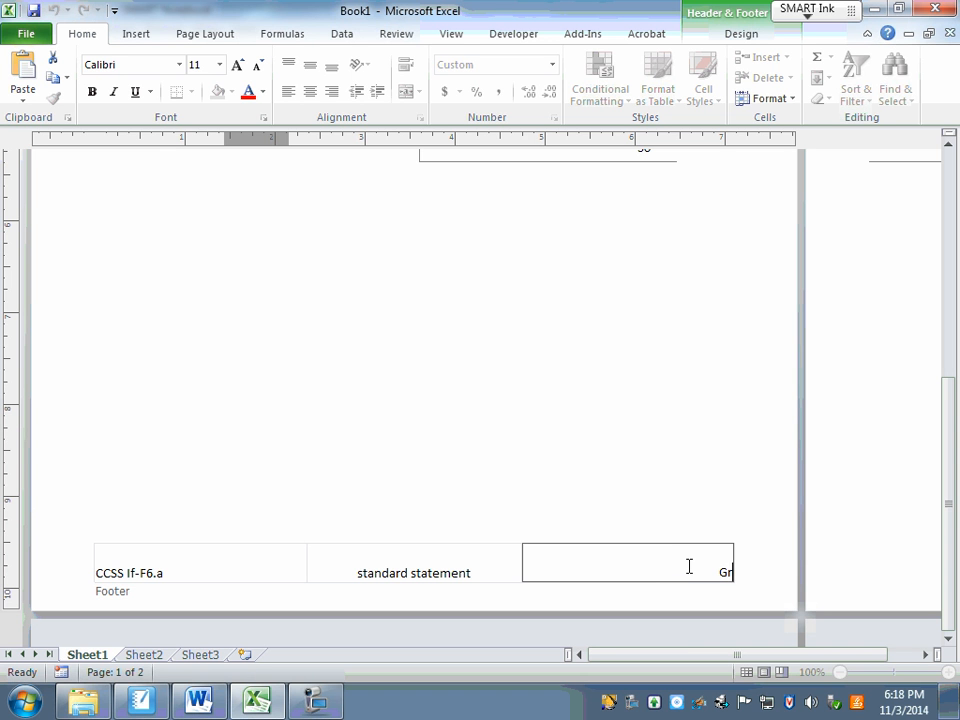
{"action": "type", "text": "Grade 9"}
Step: Reopen the page header and review the header and footer entries across the first page
{"action": "left_click_drag", "start_coordinate": [949, 504], "coordinate": [958, 198]}
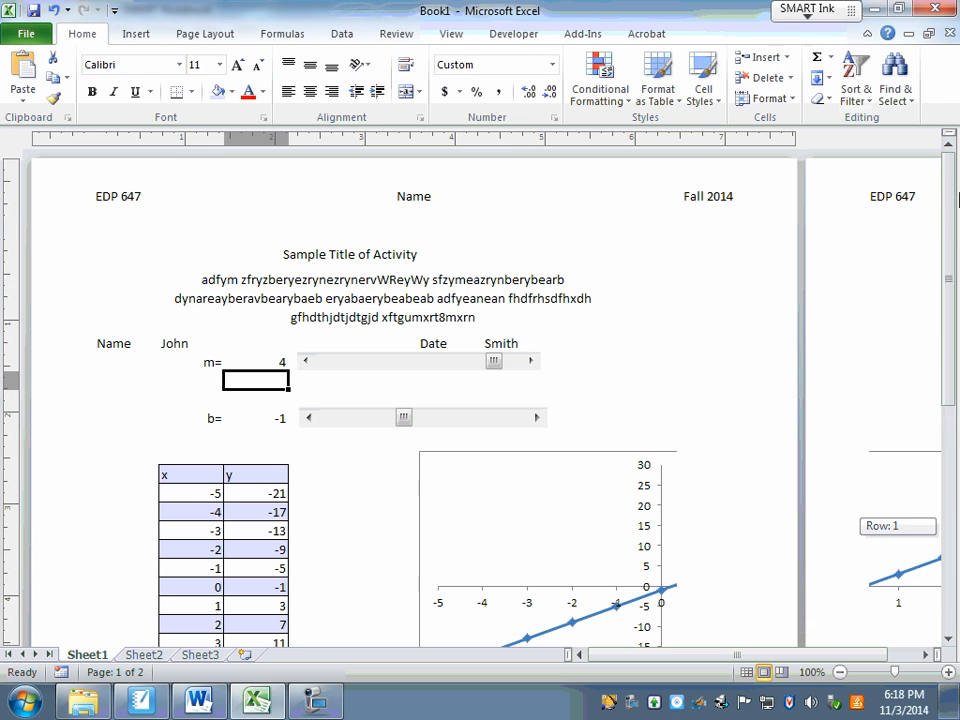
{"action": "left_click", "coordinate": [145, 31]}
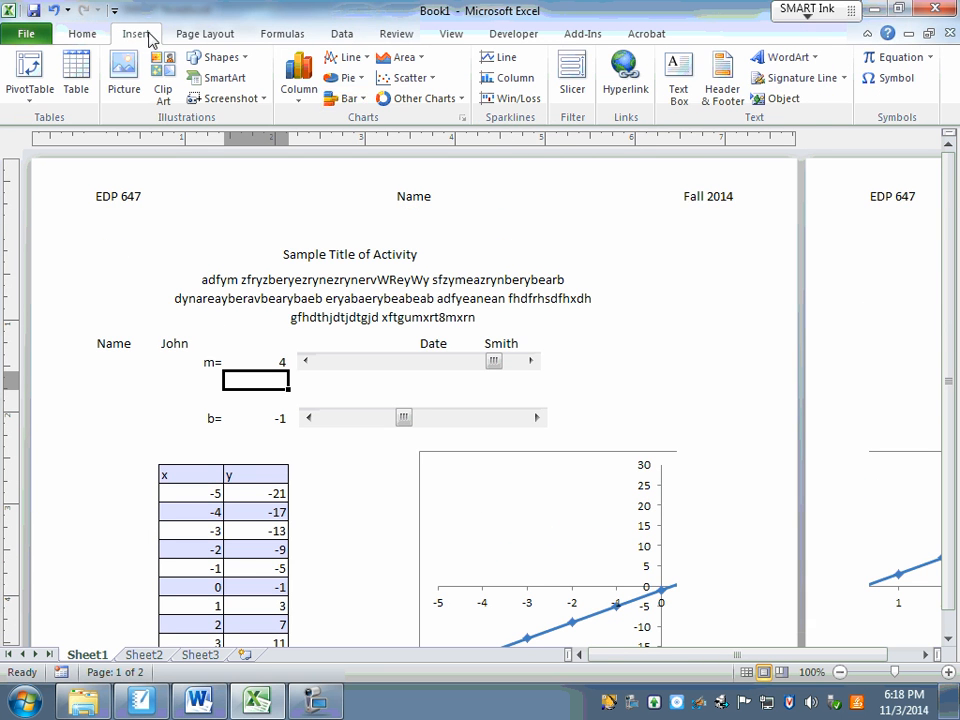
{"action": "left_click", "coordinate": [724, 75]}
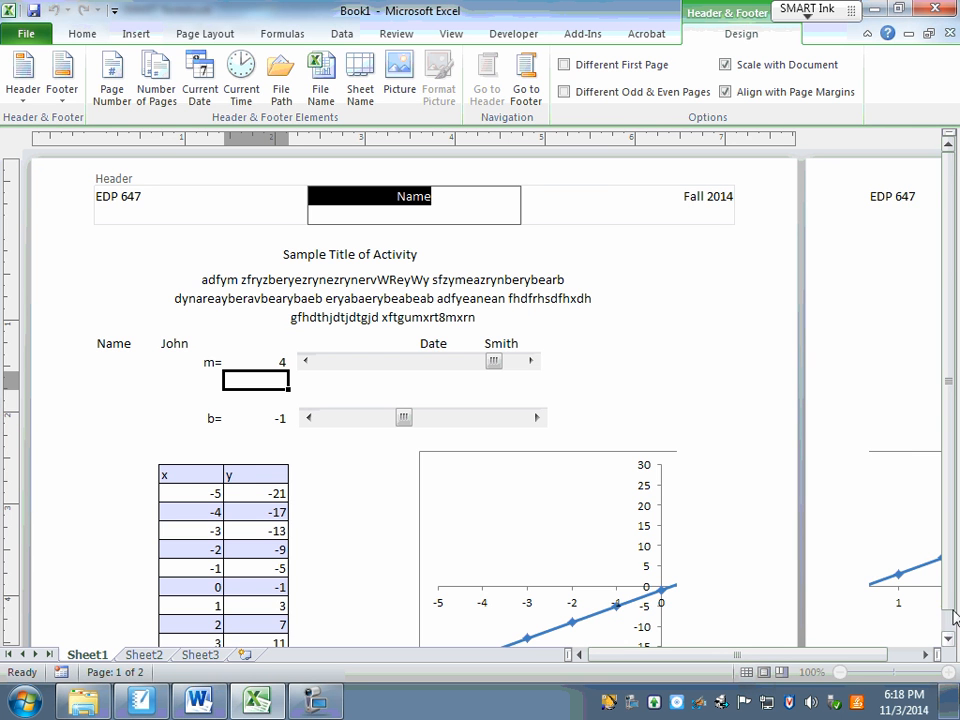
{"action": "left_click_drag", "start_coordinate": [948, 582], "coordinate": [948, 612]}
{"action": "left_click", "coordinate": [948, 640]}
{"action": "left_click", "coordinate": [950, 640]}
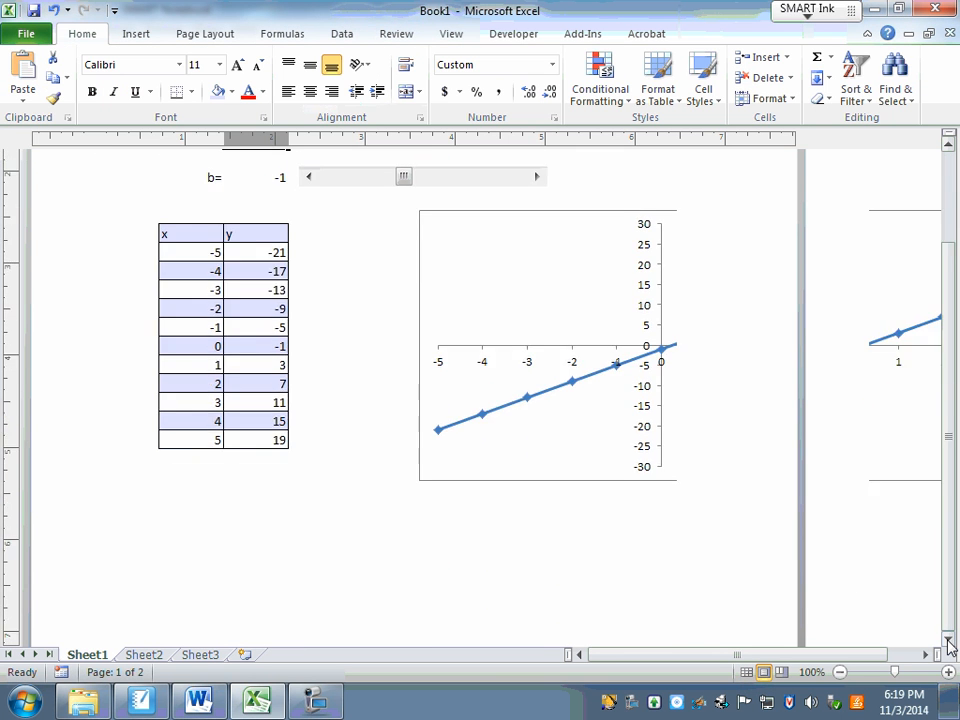
{"action": "left_click", "coordinate": [951, 498]}
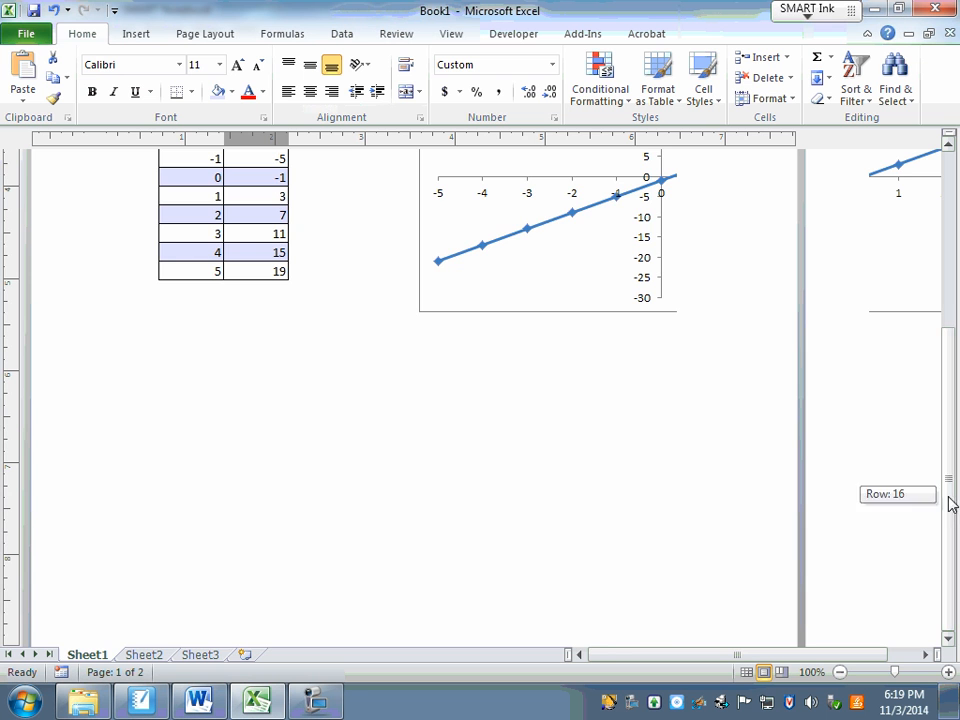
{"action": "left_click", "coordinate": [950, 640]}
{"action": "left_click", "coordinate": [948, 642]}
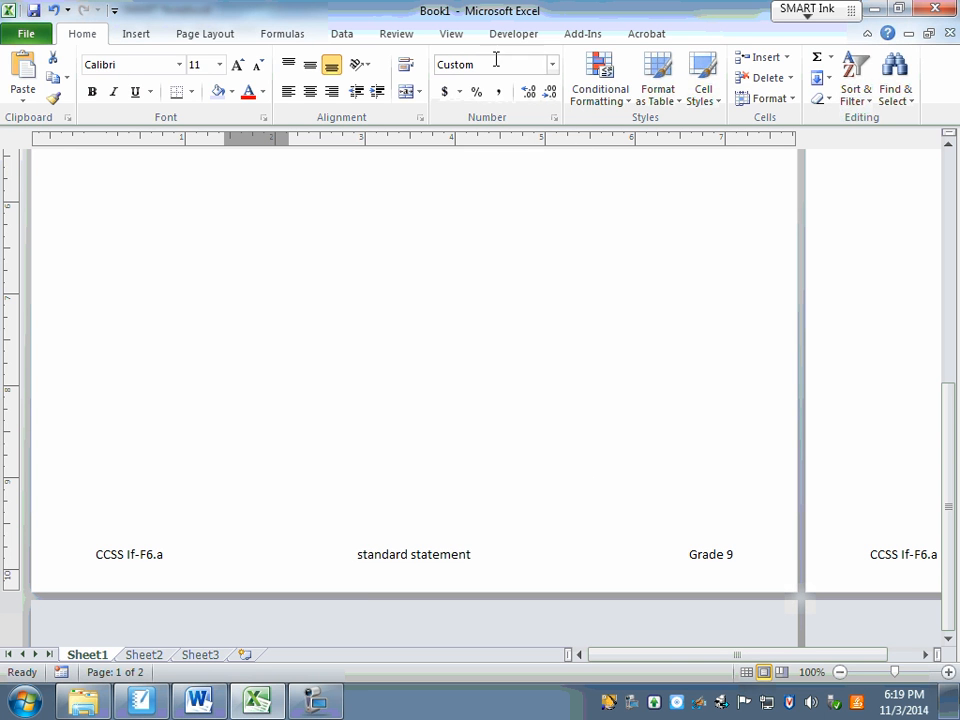
Step: Switch the worksheet to Normal view and return to the top of the sheet
{"action": "left_click", "coordinate": [451, 34]}
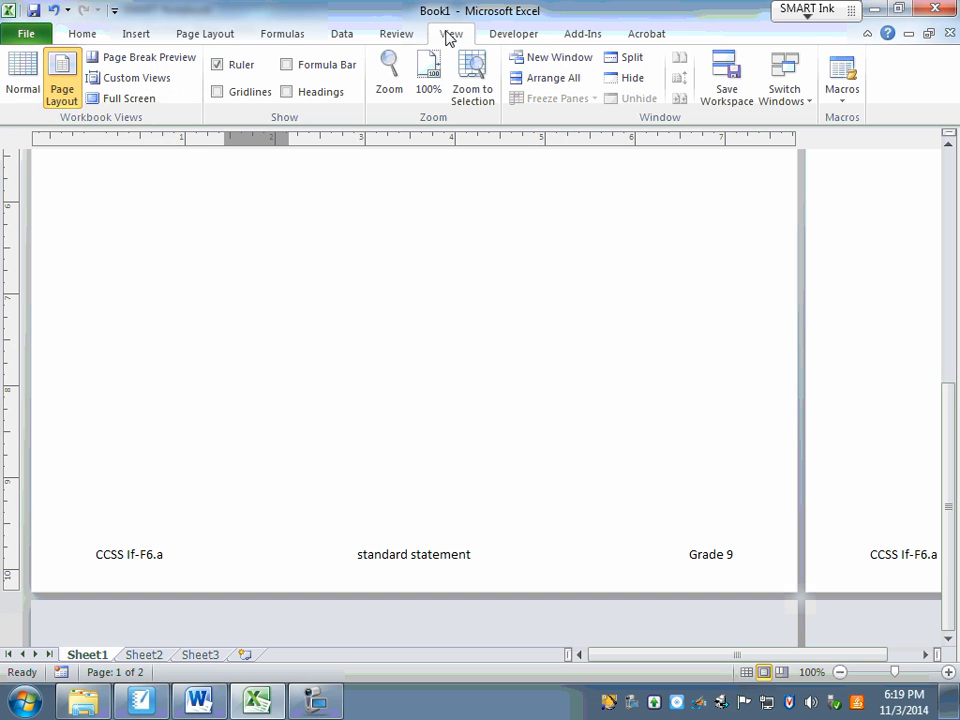
{"action": "left_click", "coordinate": [33, 69]}
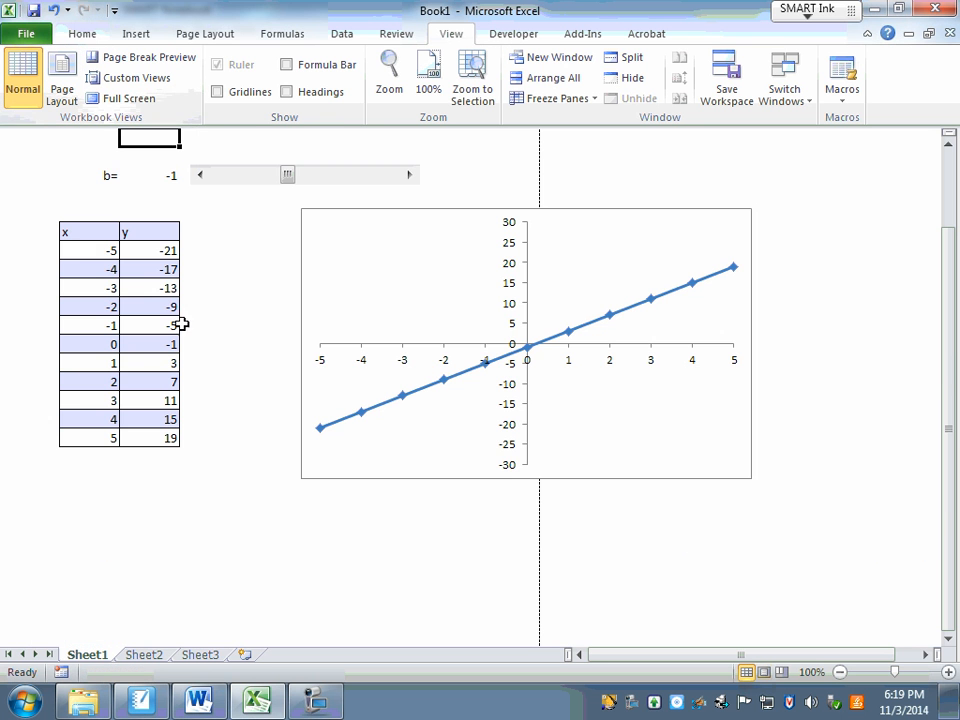
{"action": "left_click_drag", "start_coordinate": [953, 350], "coordinate": [954, 156]}
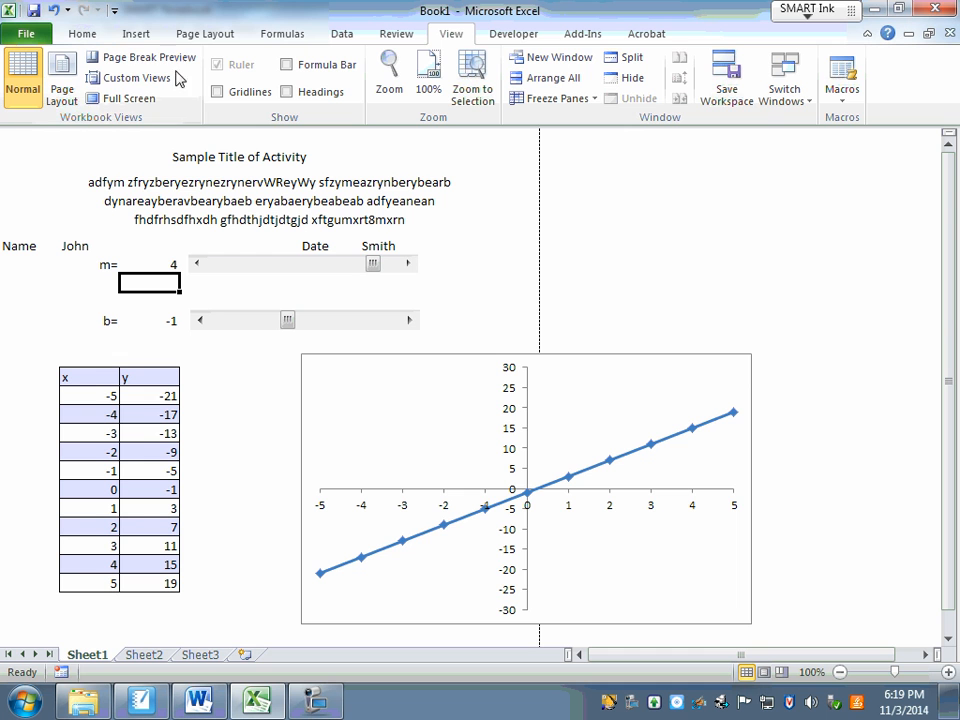
Step: Display the worksheet in full screen, exit that view and maximize the workbook window again
{"action": "left_click", "coordinate": [129, 98]}
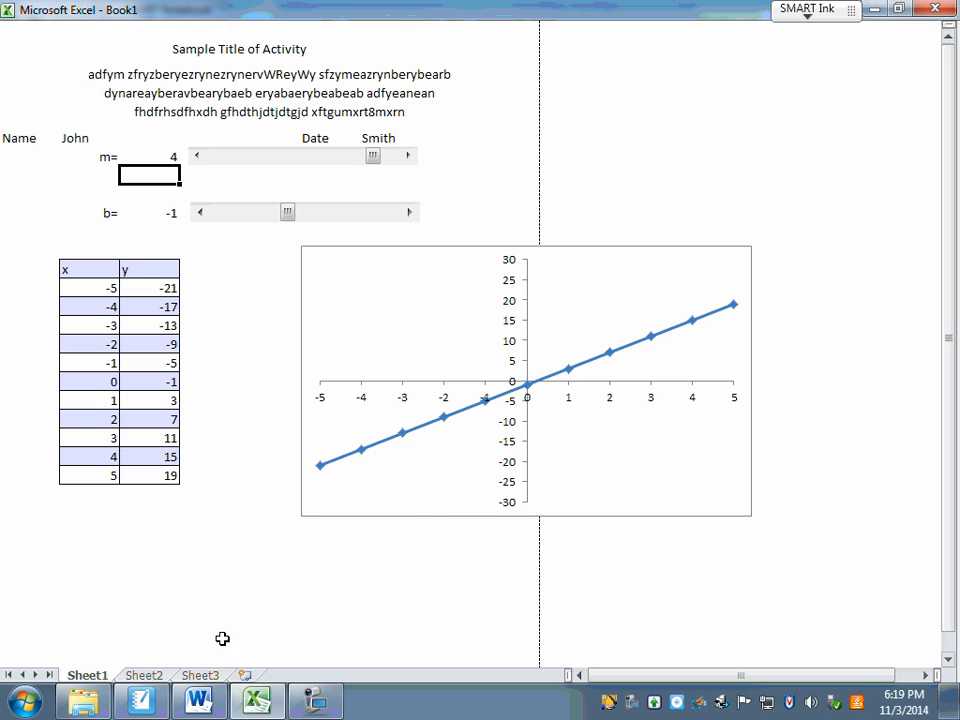
{"action": "left_click", "coordinate": [959, 581]}
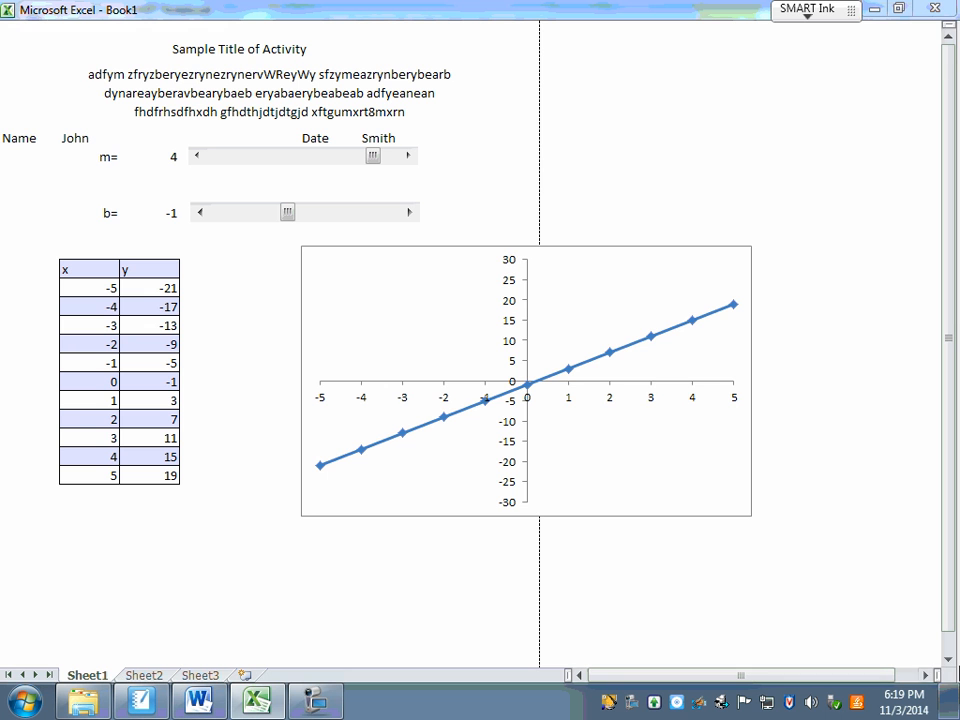
{"action": "left_click", "coordinate": [940, 10]}
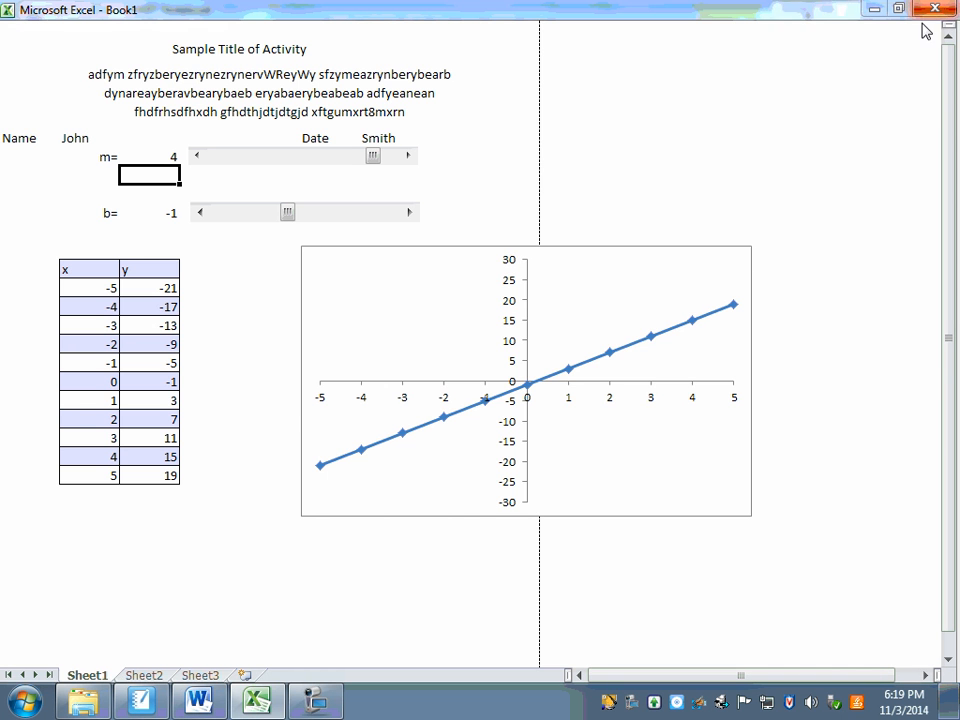
{"action": "left_click", "coordinate": [560, 387]}
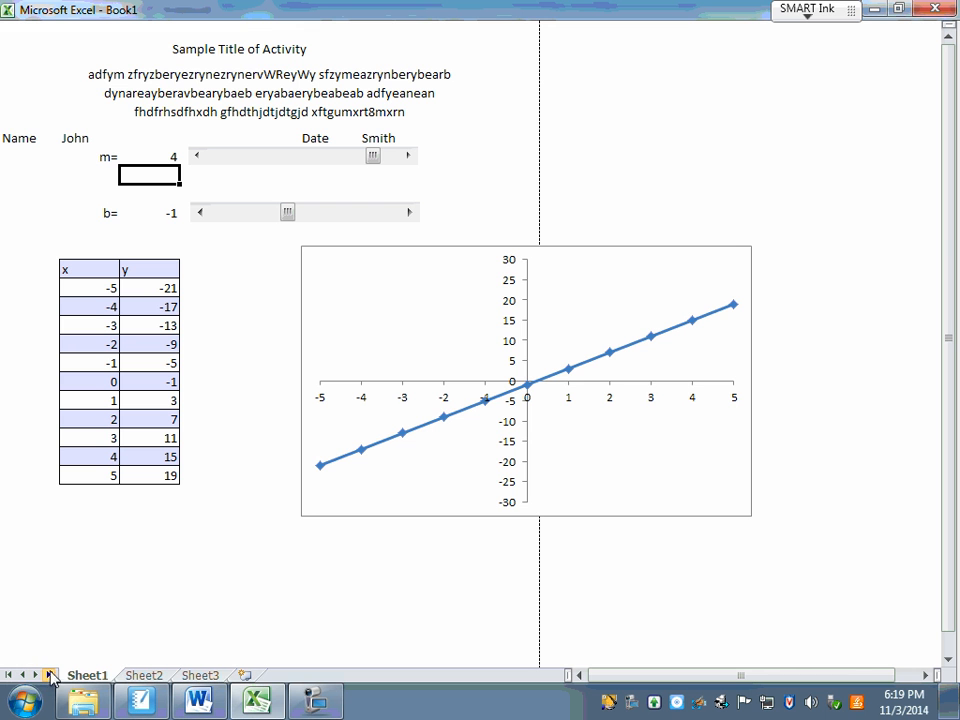
{"action": "left_click", "coordinate": [10, 12]}
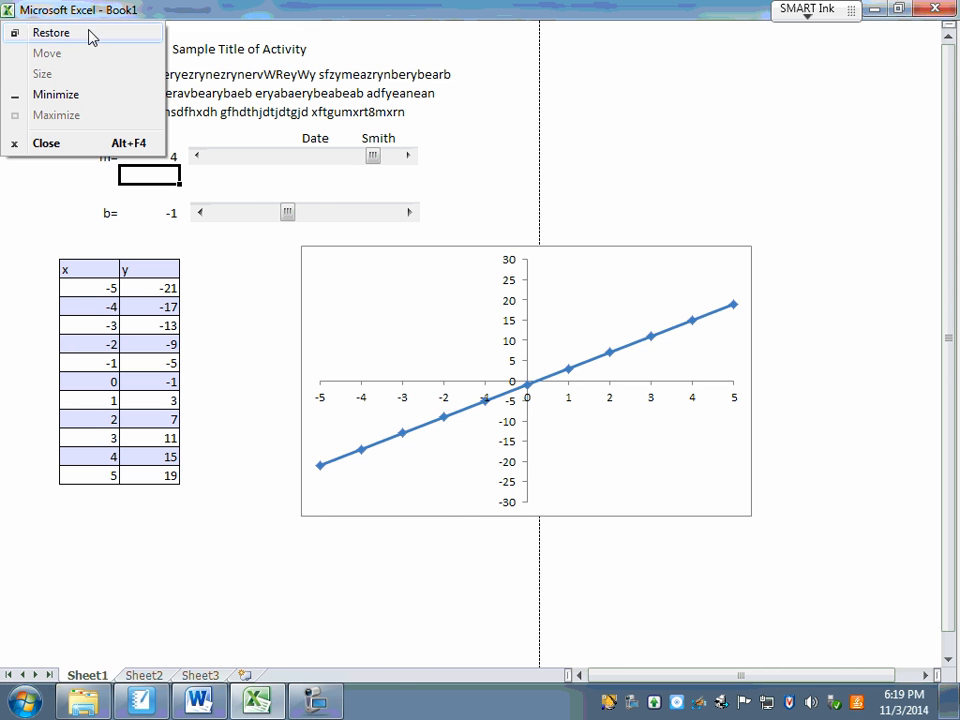
{"action": "left_click", "coordinate": [79, 36]}
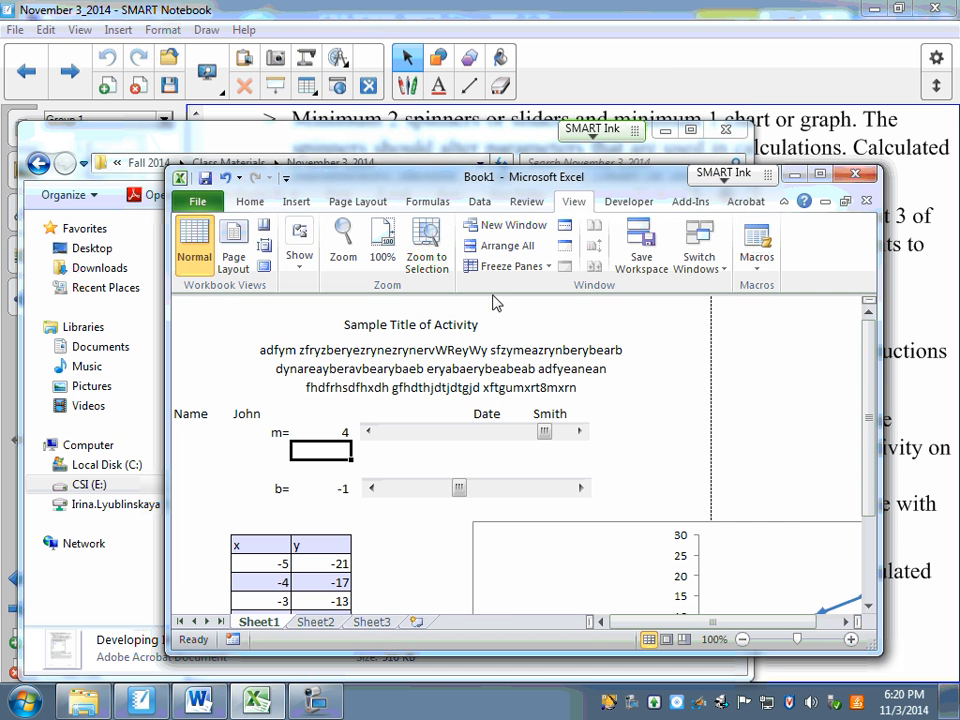
{"action": "left_click", "coordinate": [820, 174]}
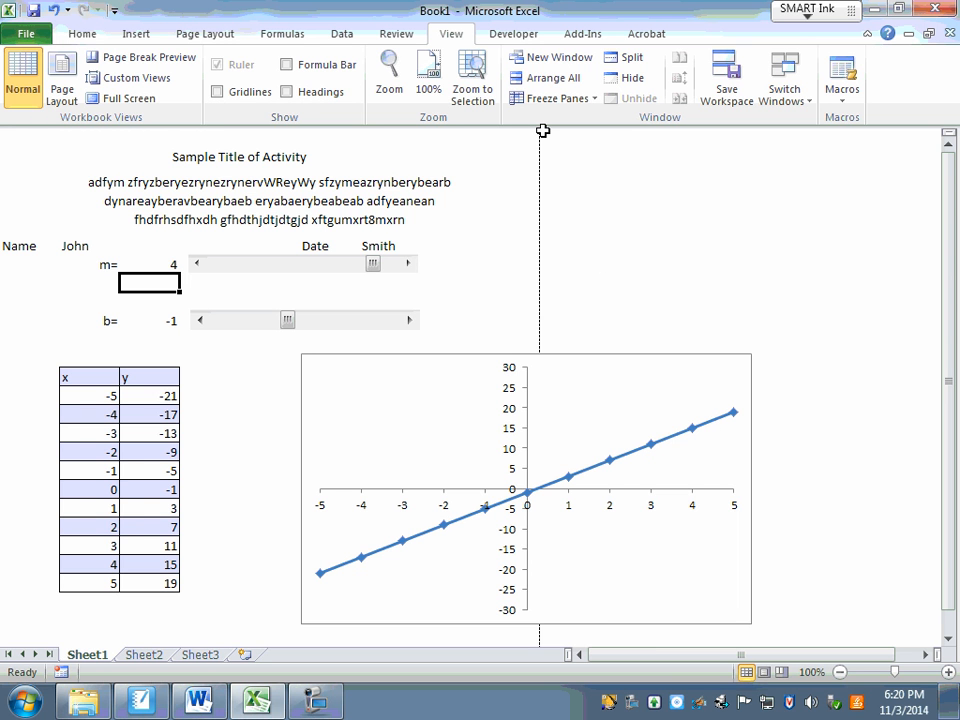
Step: In Page Layout view, hide and show the white space between pages twice, and return to Normal view
{"action": "left_click", "coordinate": [62, 80]}
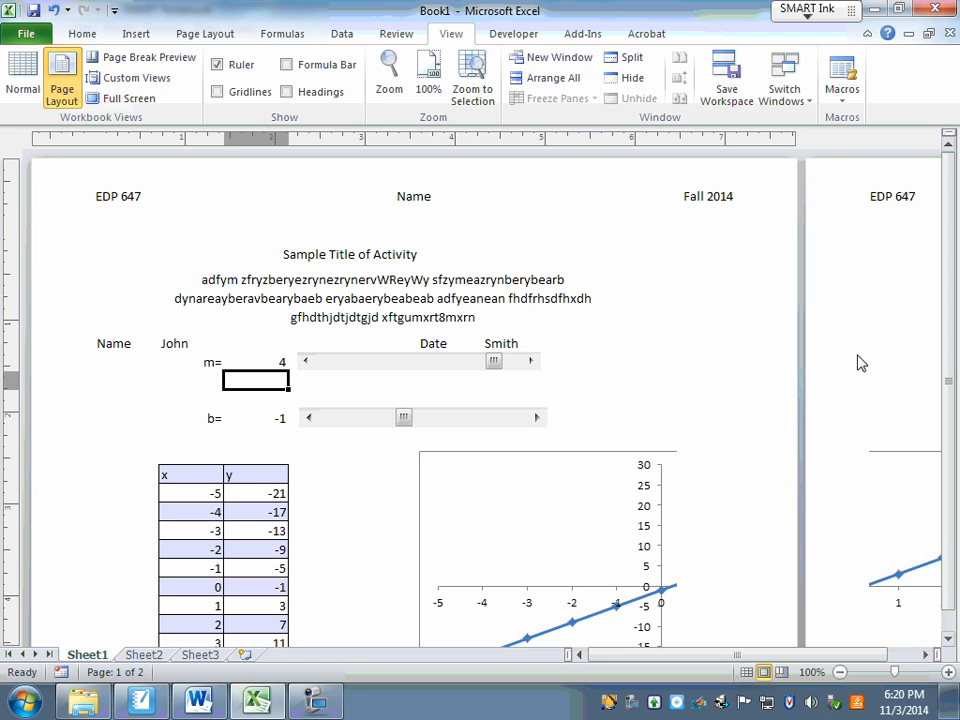
{"action": "left_click", "coordinate": [802, 331]}
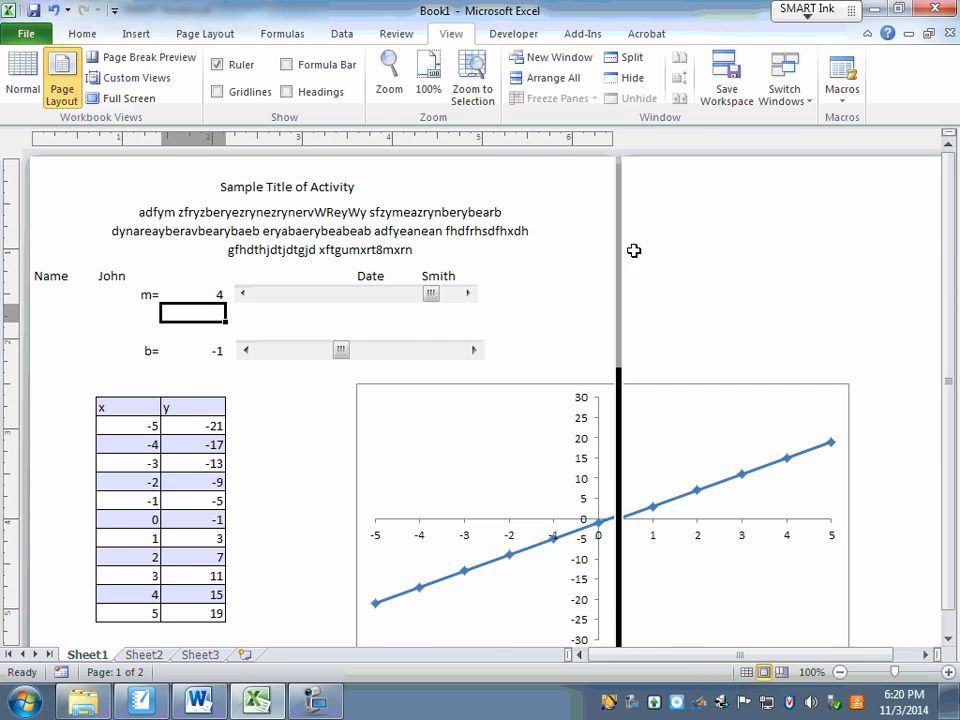
{"action": "left_click", "coordinate": [619, 258]}
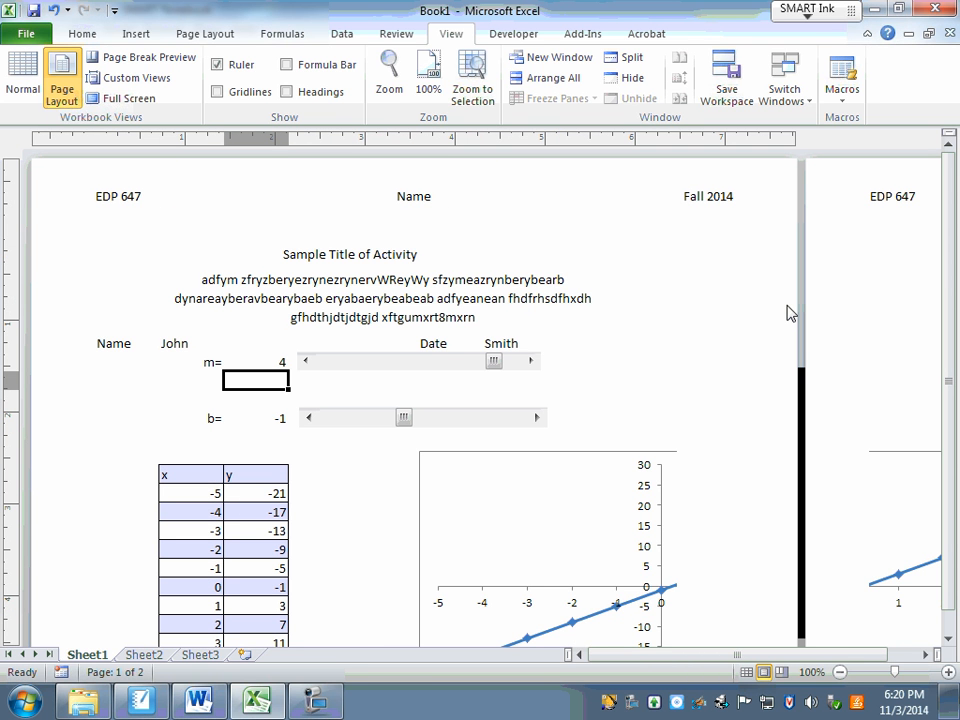
{"action": "left_click", "coordinate": [800, 345]}
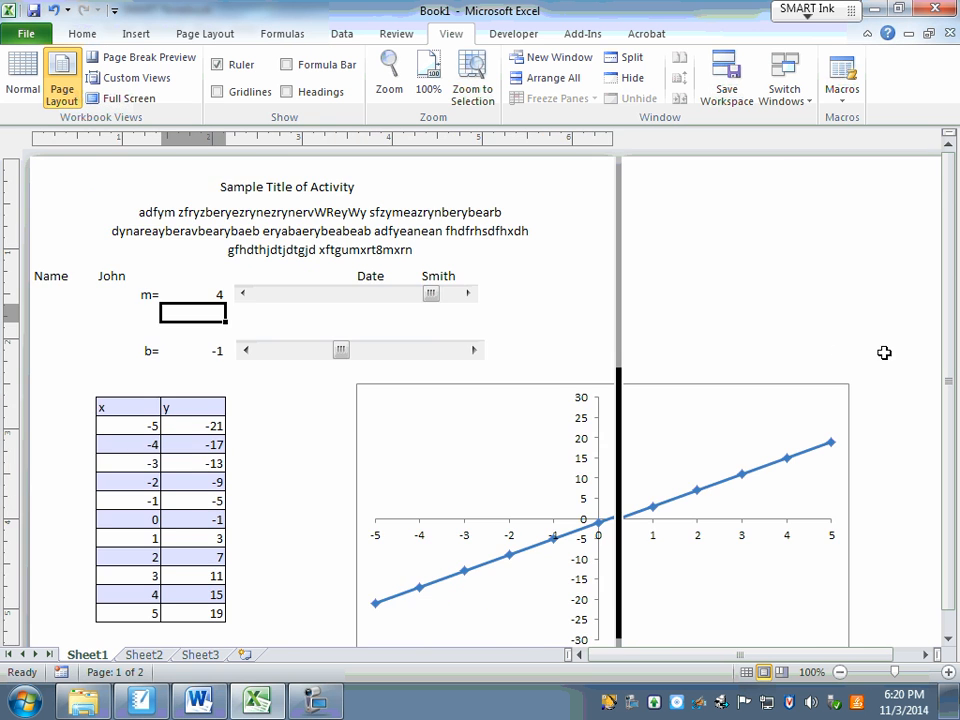
{"action": "left_click", "coordinate": [618, 288]}
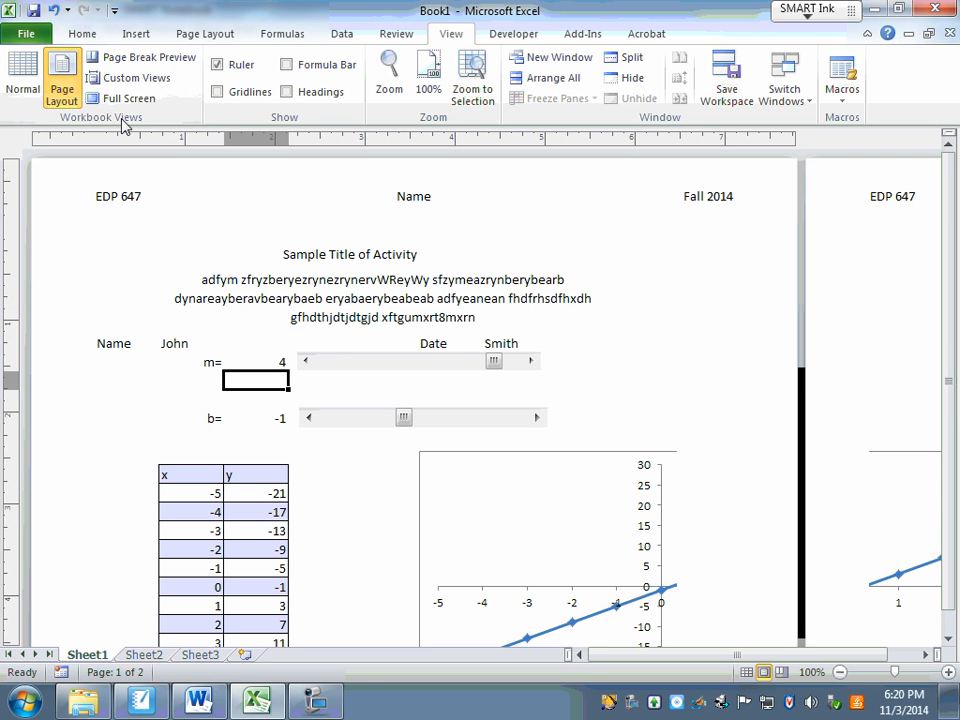
{"action": "left_click", "coordinate": [23, 72]}
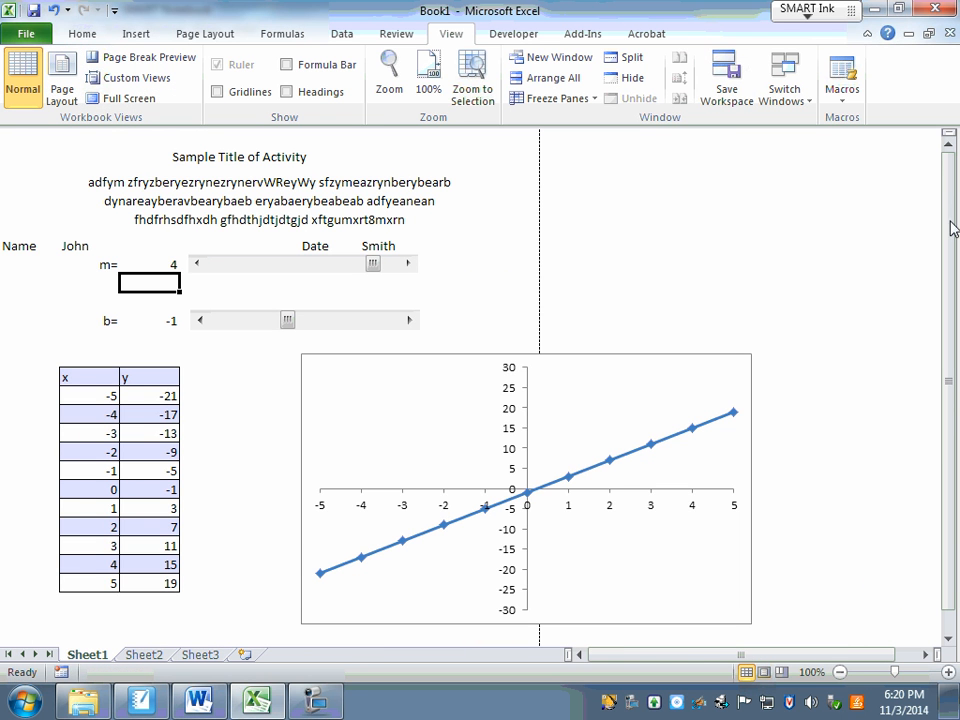
Step: Shift the plot area slightly left and move the whole chart left, closer to the x-y table
{"action": "mouse_move", "coordinate": [955, 183]}
{"action": "left_mouse_down"}
{"action": "mouse_move", "coordinate": [955, 196]}
{"action": "mouse_move", "coordinate": [955, 183]}
{"action": "left_mouse_up"}
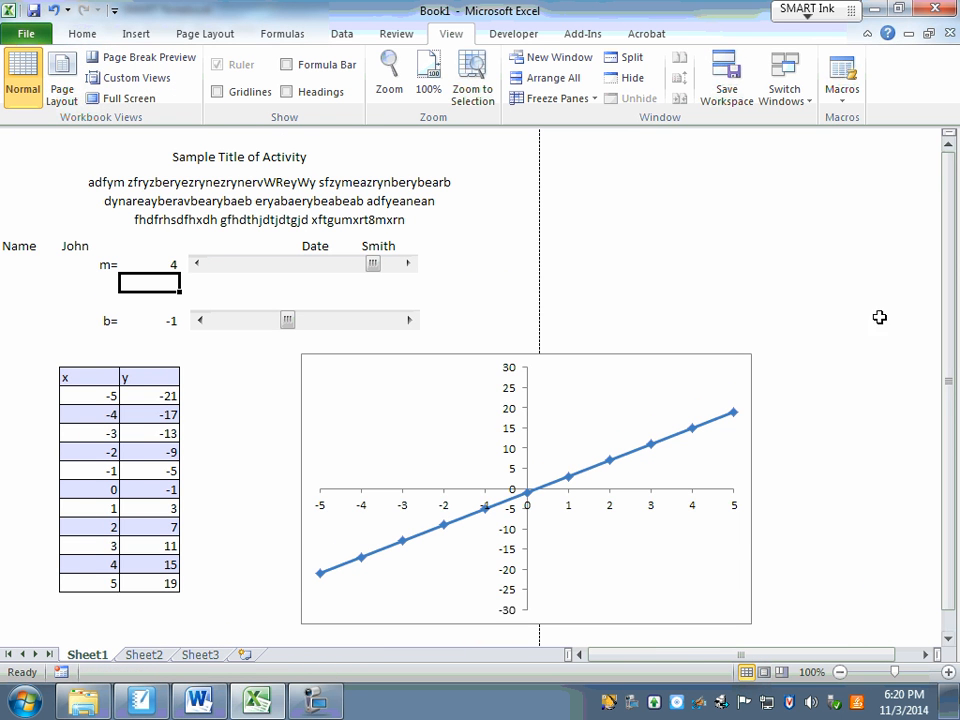
{"action": "left_click", "coordinate": [630, 369]}
{"action": "left_click_drag", "start_coordinate": [630, 369], "coordinate": [574, 371]}
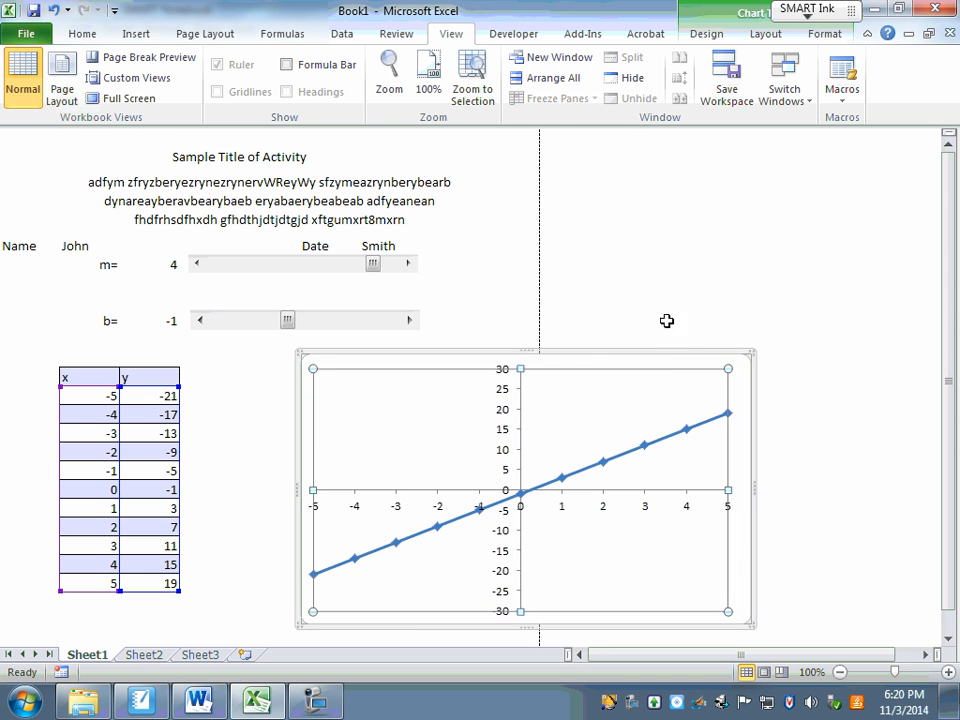
{"action": "left_click_drag", "start_coordinate": [679, 349], "coordinate": [613, 353]}
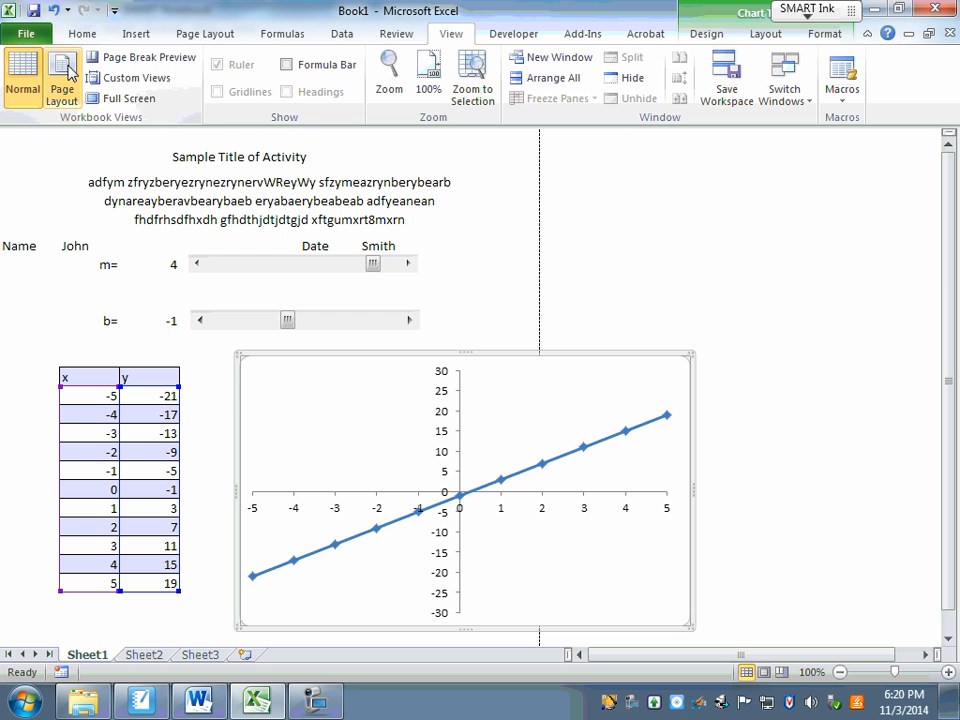
Step: Set the page orientation to Landscape with the chart selected
{"action": "left_click", "coordinate": [205, 34]}
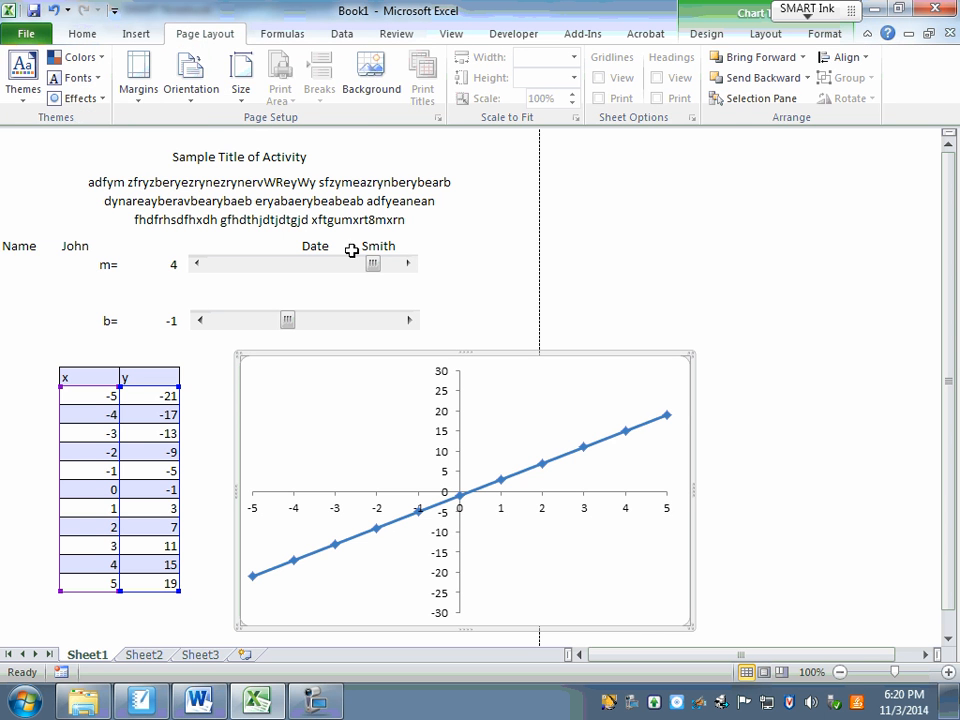
{"action": "left_click", "coordinate": [197, 101]}
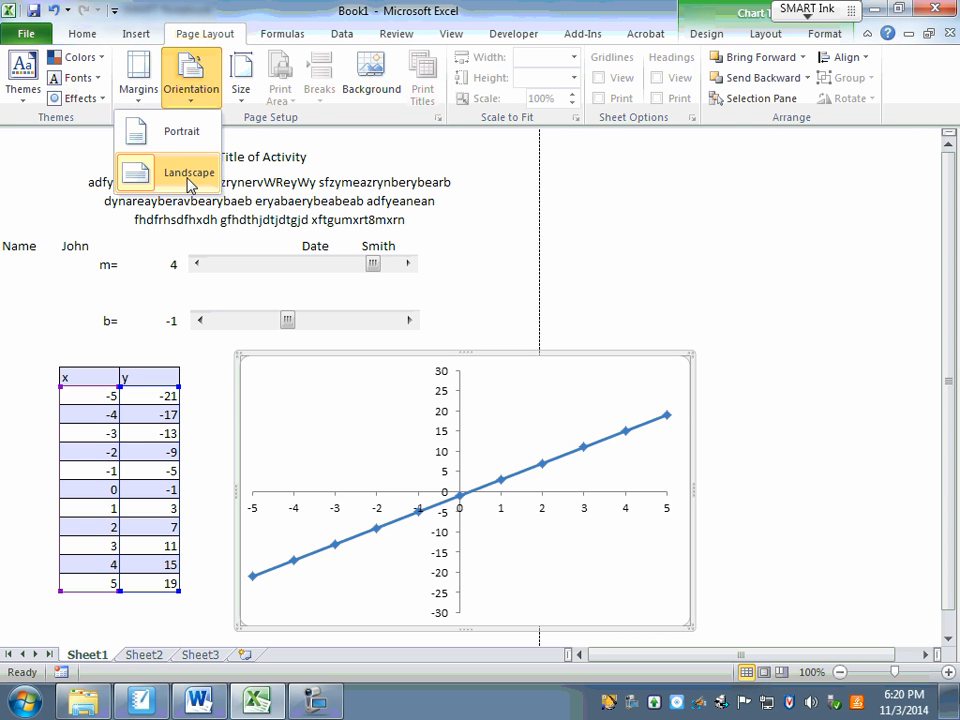
{"action": "left_click", "coordinate": [188, 179]}
Step: Look through the available paper sizes in the page setup
{"action": "left_click", "coordinate": [241, 92]}
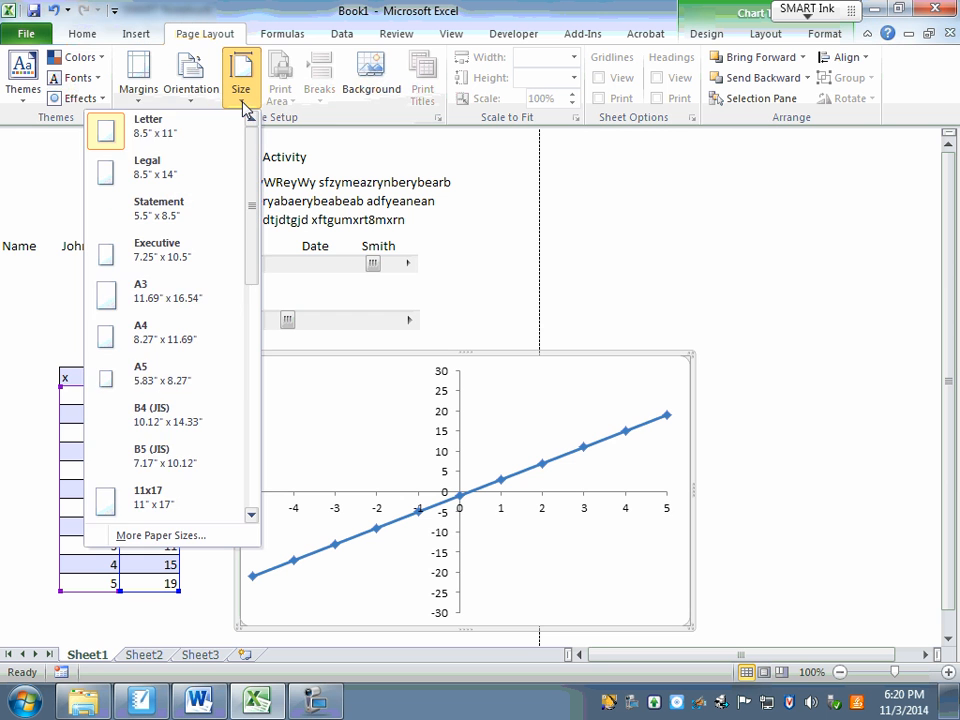
{"action": "scroll", "coordinate": [253, 467], "scroll_direction": "down", "scroll_amount": 5}
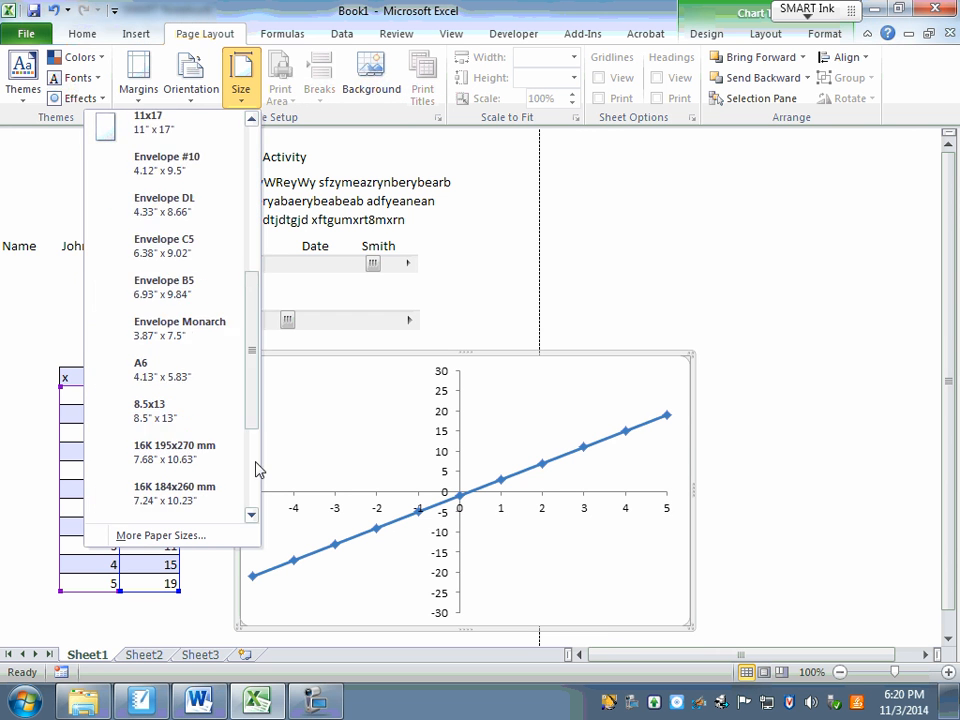